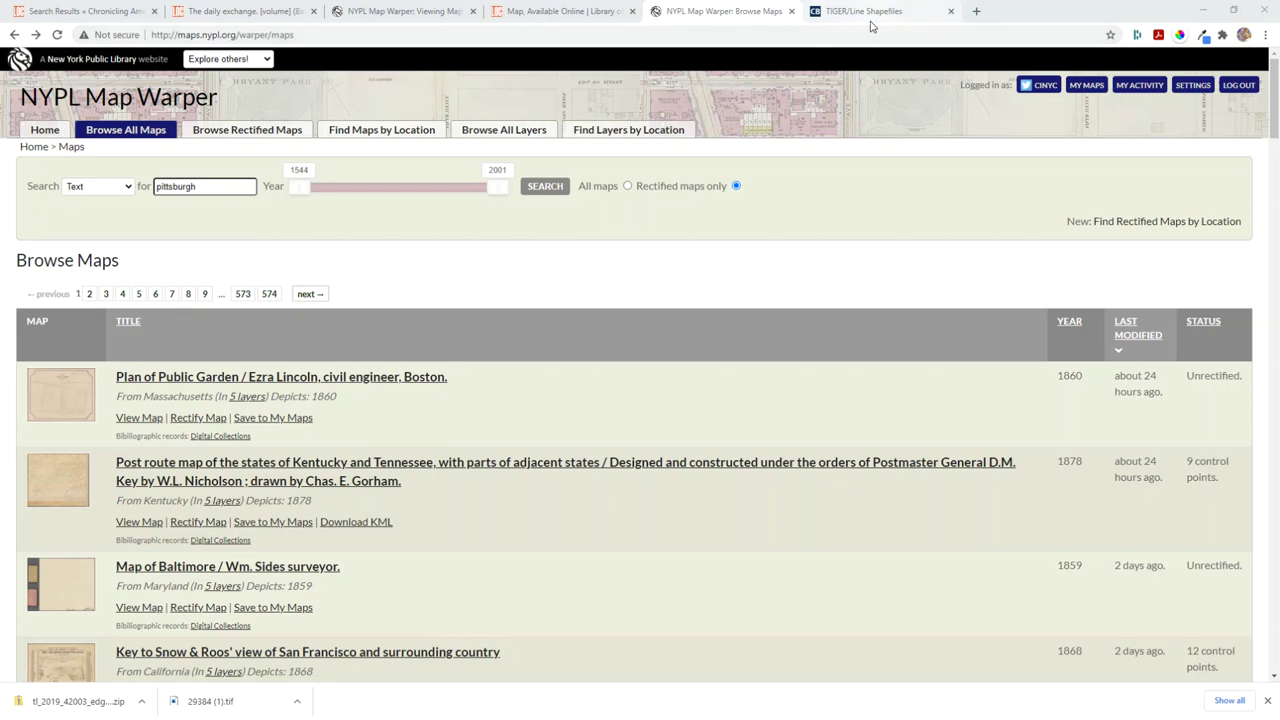
# - Search the NYPL Map Warper's rectified maps for "pittsburgh" with the years limited to 1834 to 1899
pyautogui.click(567, 13)
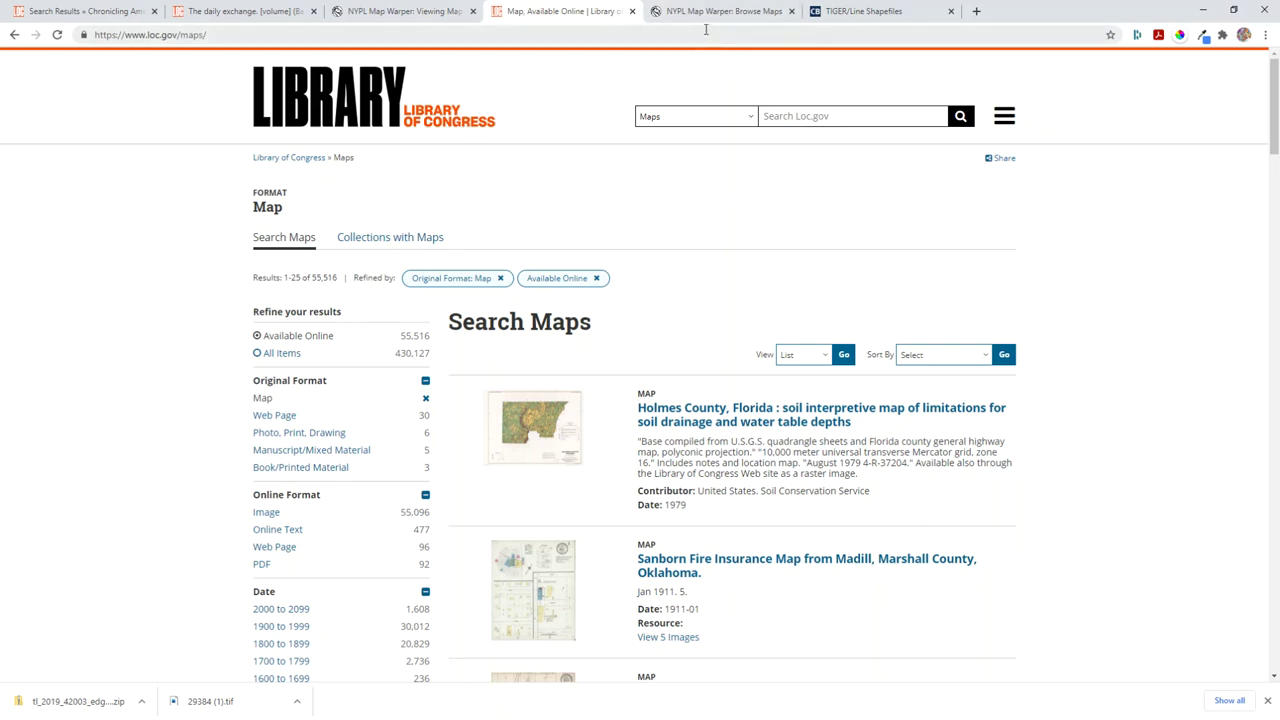
pyautogui.click(720, 12)
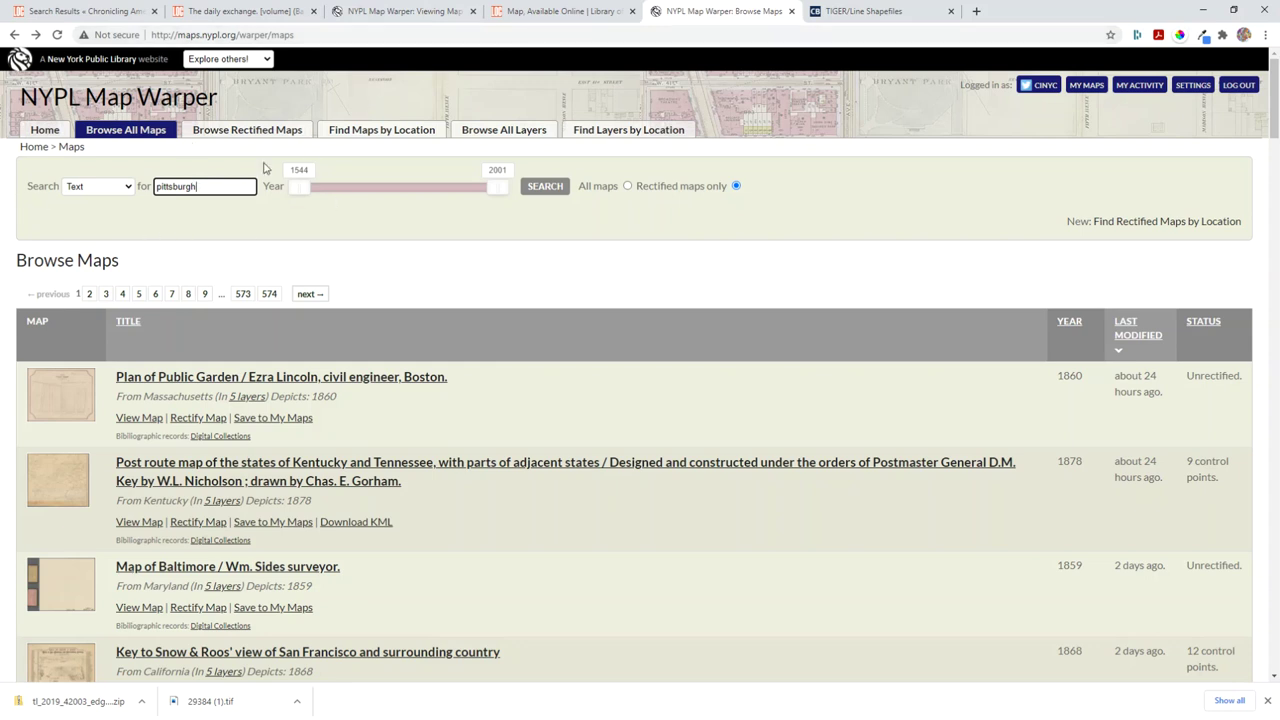
pyautogui.moveTo(298, 194); pyautogui.dragTo(457, 187)
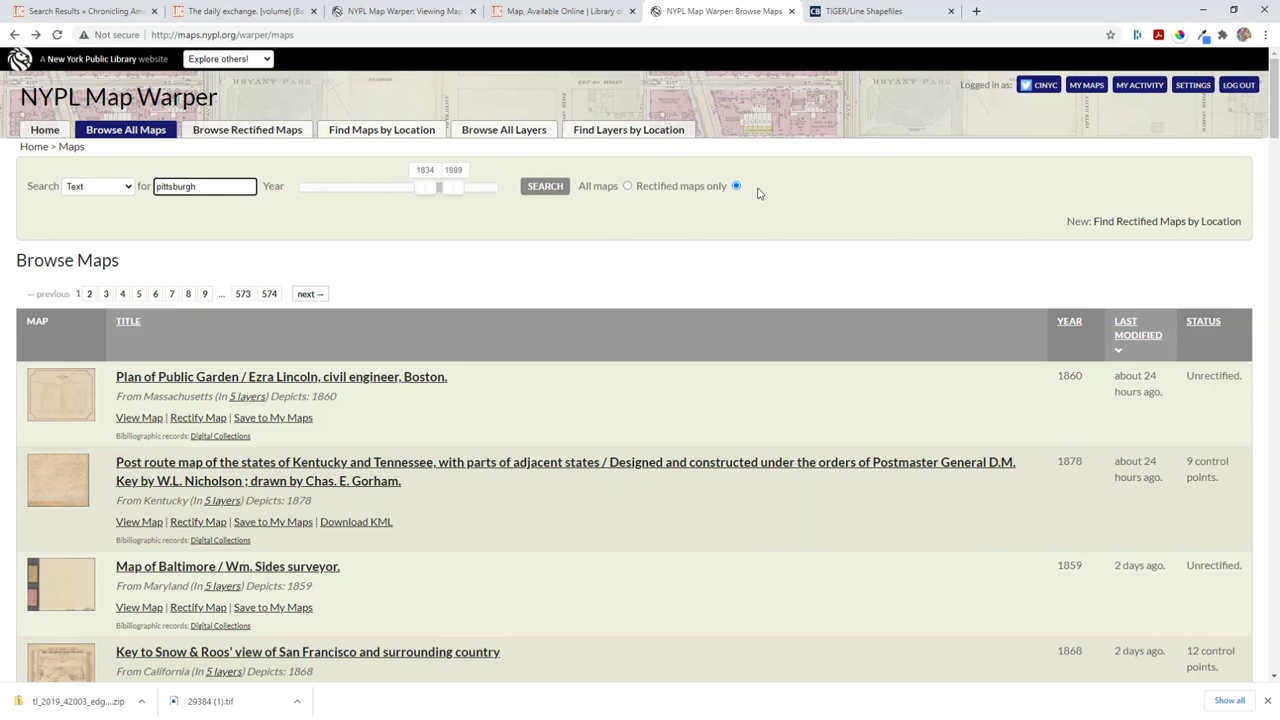
pyautogui.click(549, 193)
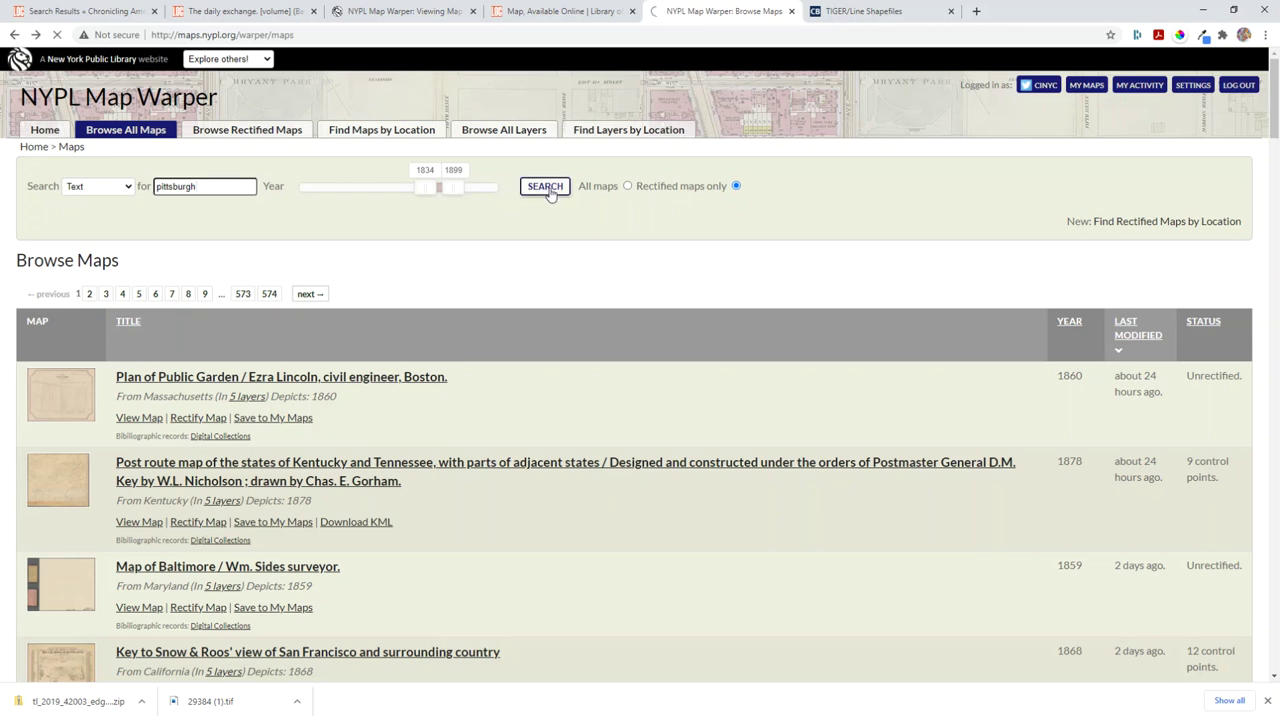
pyautogui.moveTo(1277, 236); pyautogui.dragTo(1249, 568)
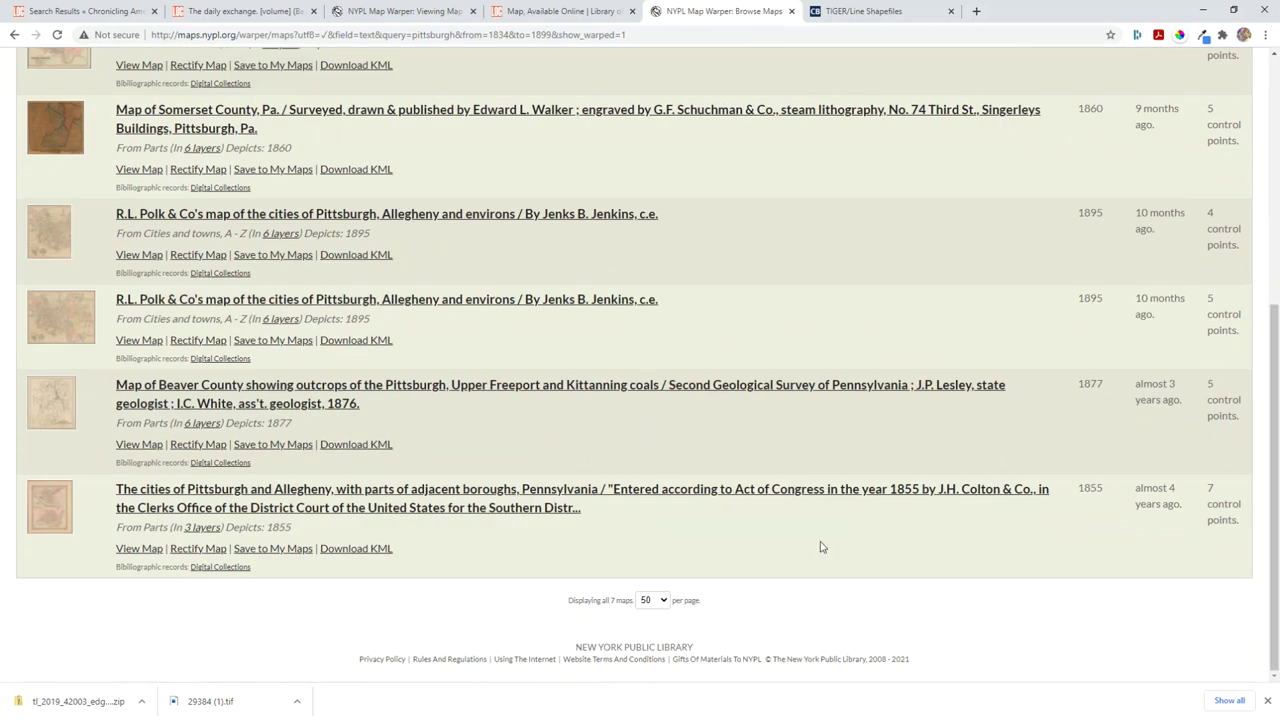
# - Open the 1855 J.H. Colton map of the cities of Pittsburgh and Allegheny from the results
pyautogui.click(538, 512)
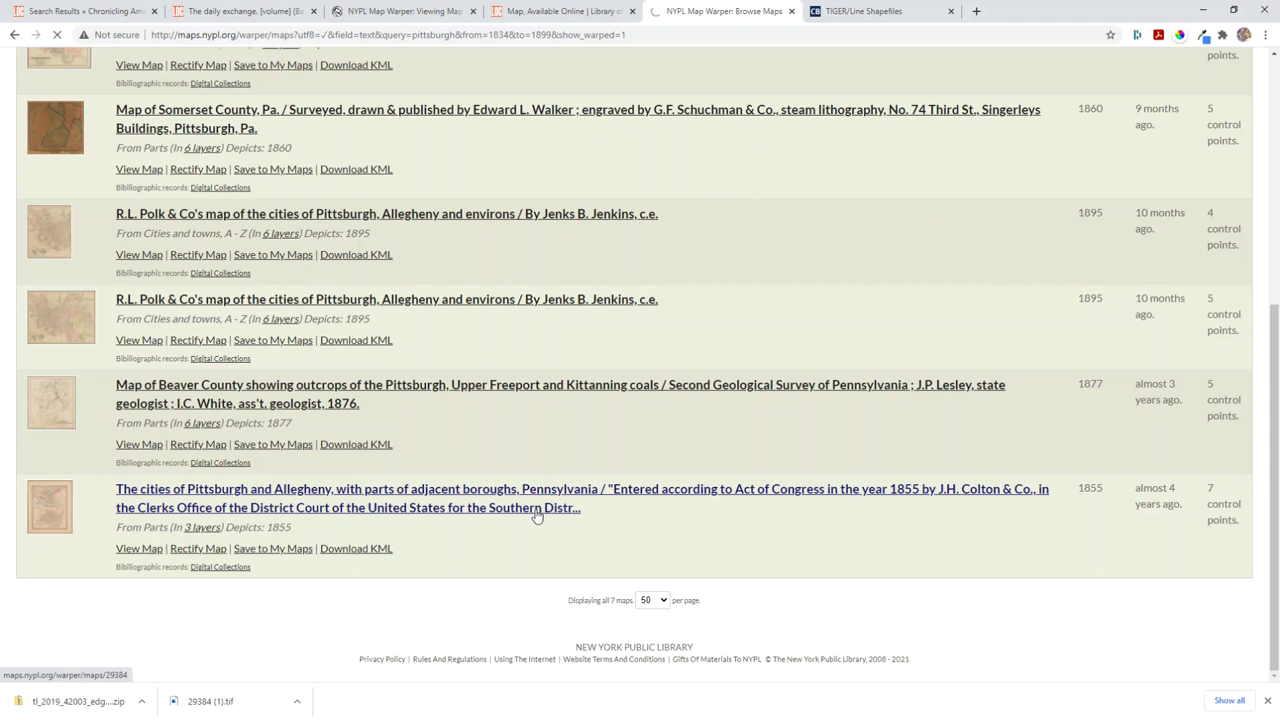
pyautogui.click(1268, 702)
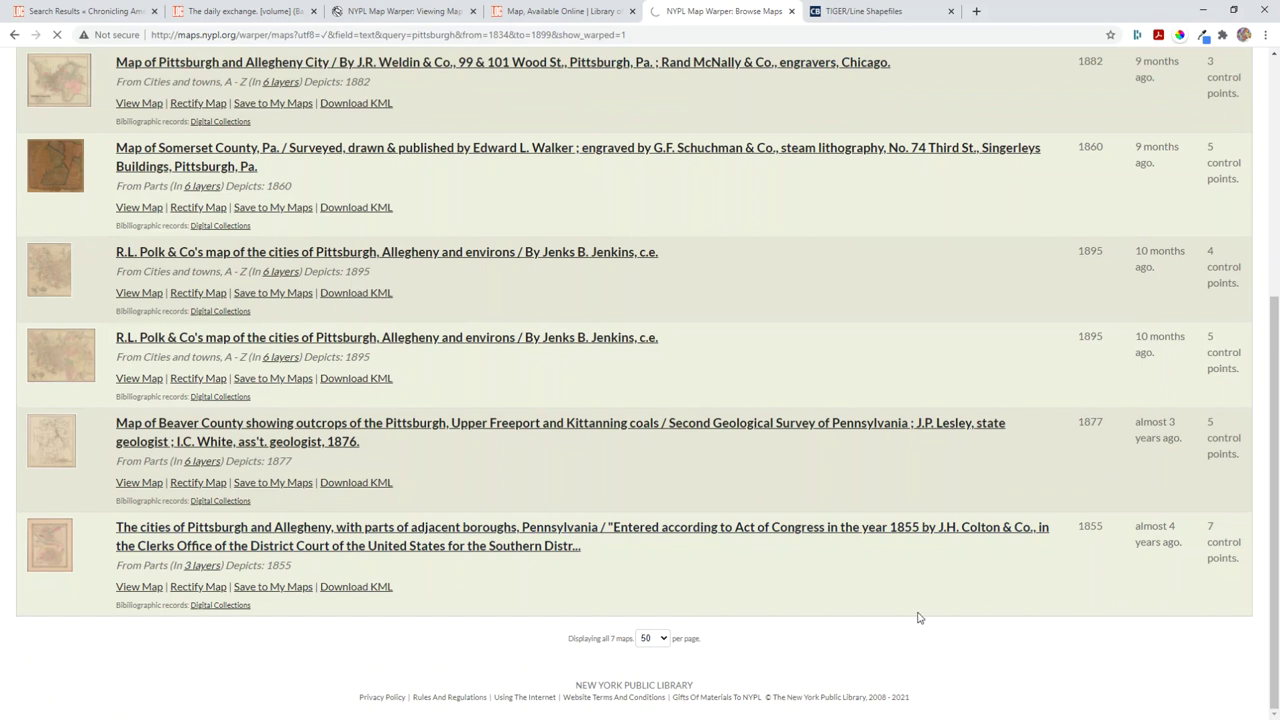
pyautogui.click(732, 538)
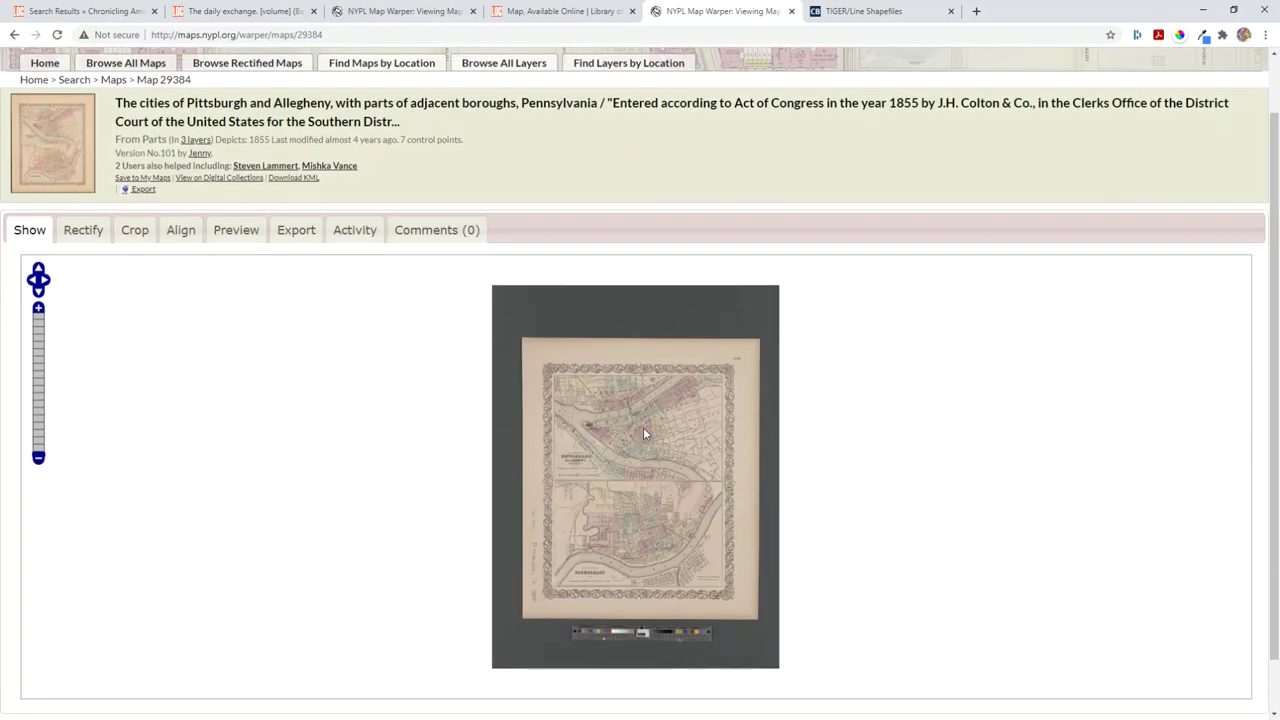
# - Inspect both city plans on the 1855 map sheet up close and bring up the map's export options
pyautogui.scroll(10, 643, 428)
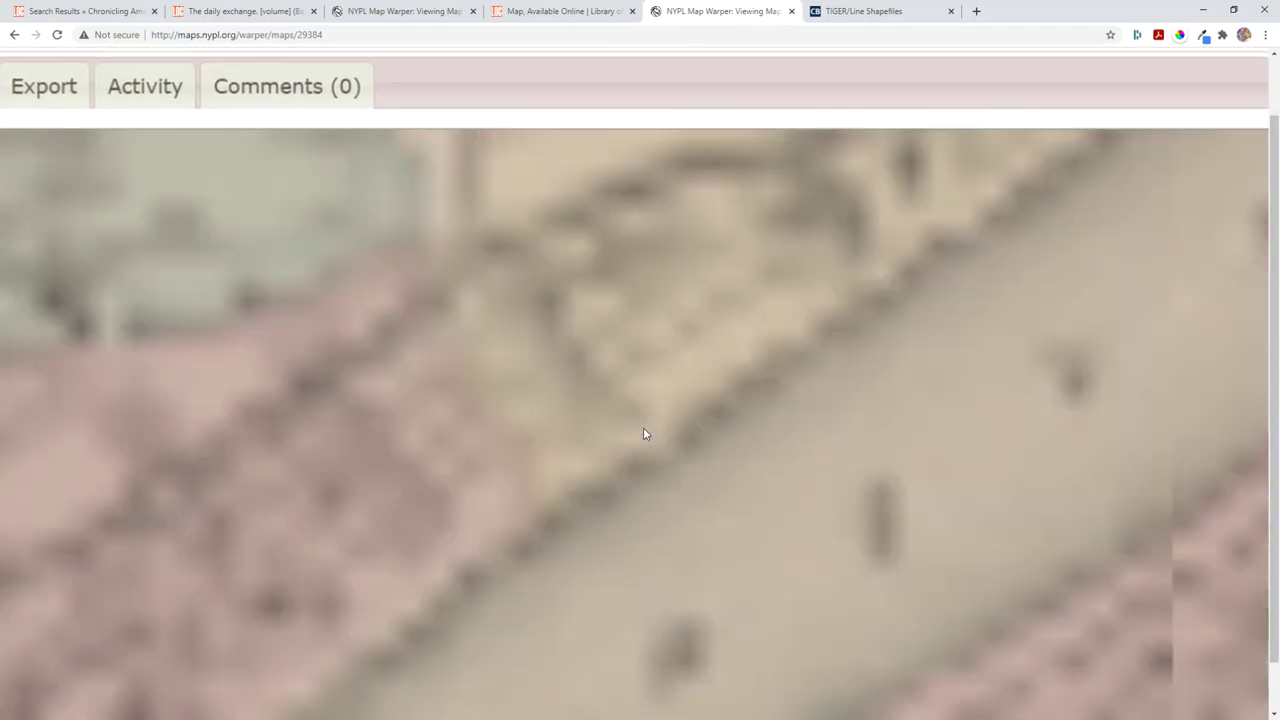
pyautogui.scroll(-10, 639, 481)
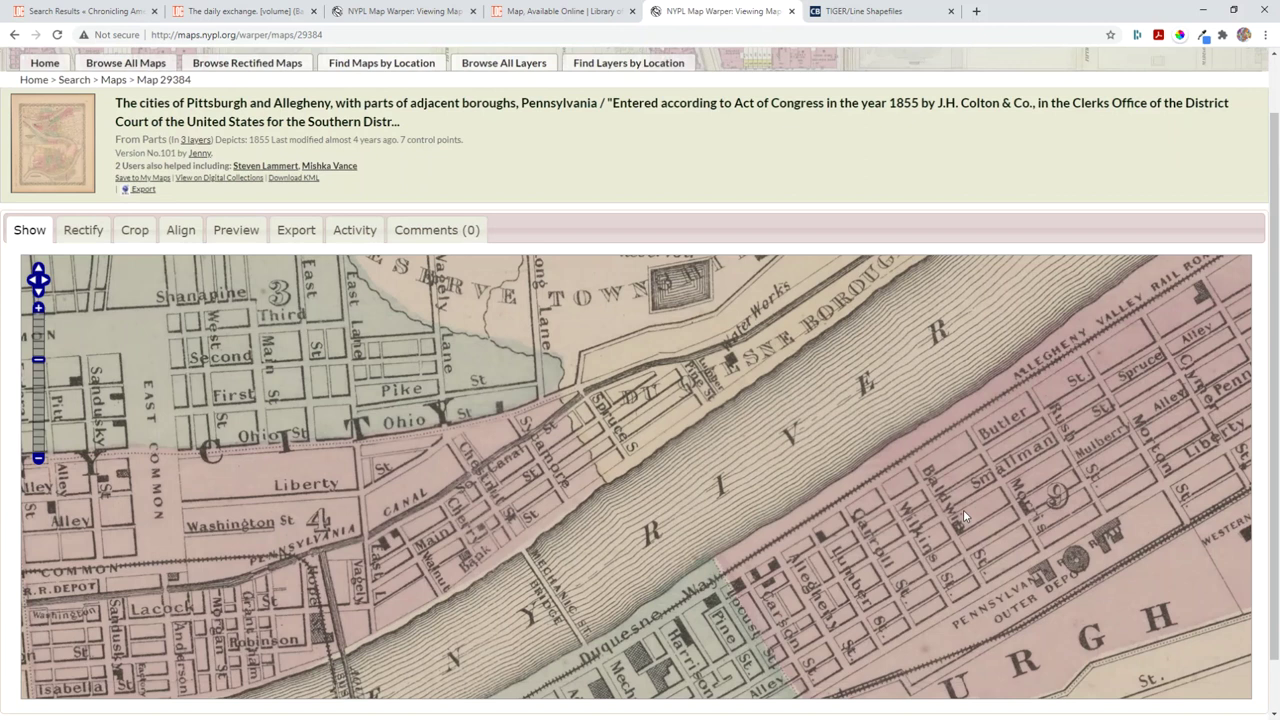
pyautogui.scroll(-5, 832, 470)
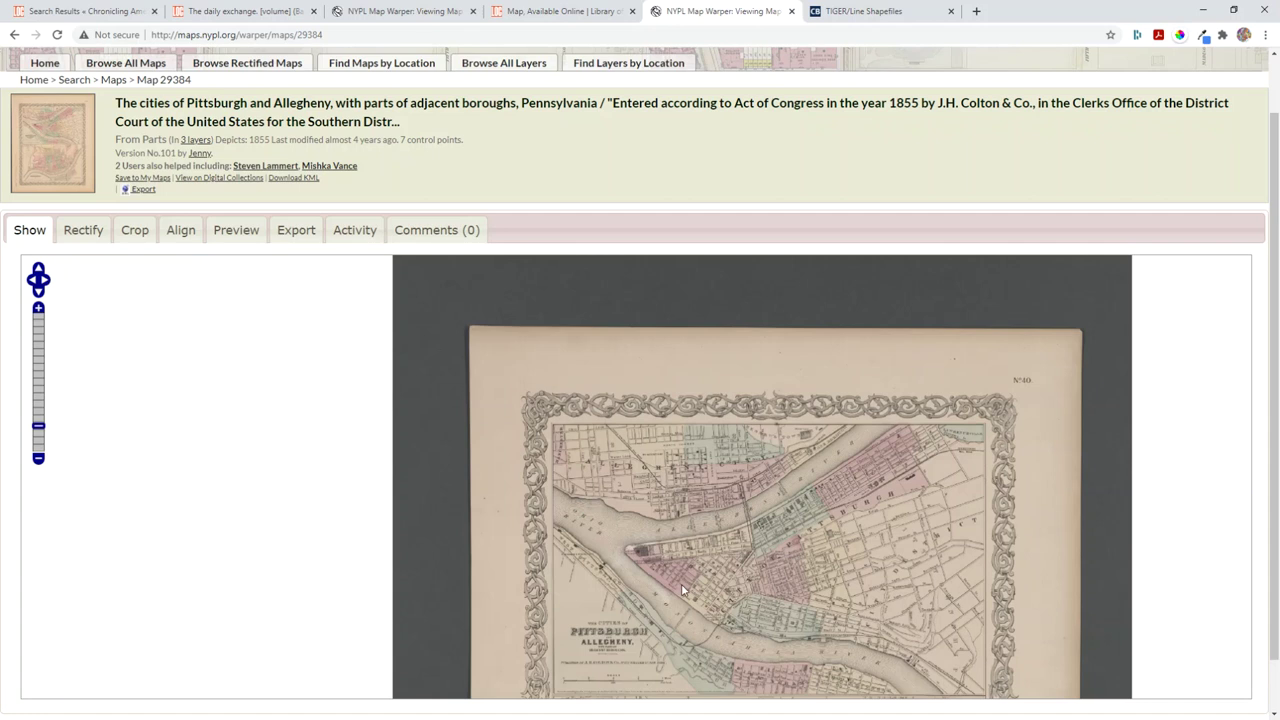
pyautogui.press('Down')
pyautogui.press('Down')
pyautogui.press('Down')
pyautogui.press('Down')
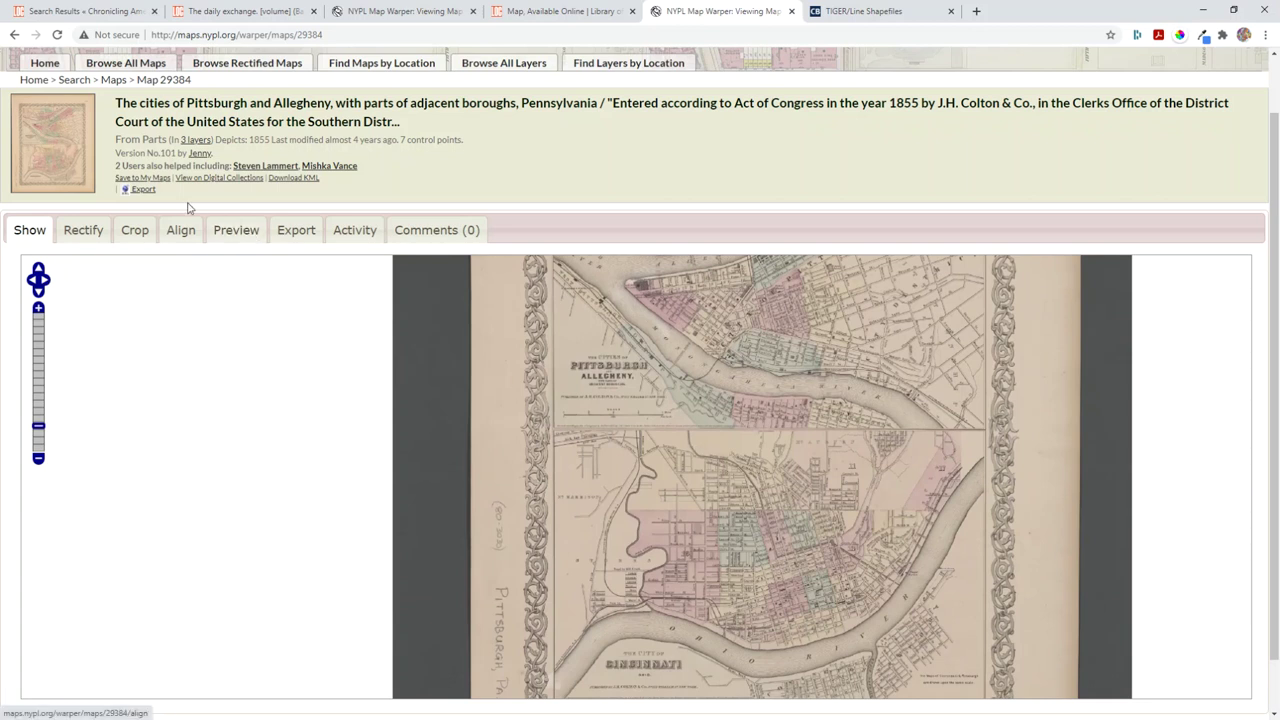
pyautogui.moveTo(1276, 322); pyautogui.dragTo(1262, 296)
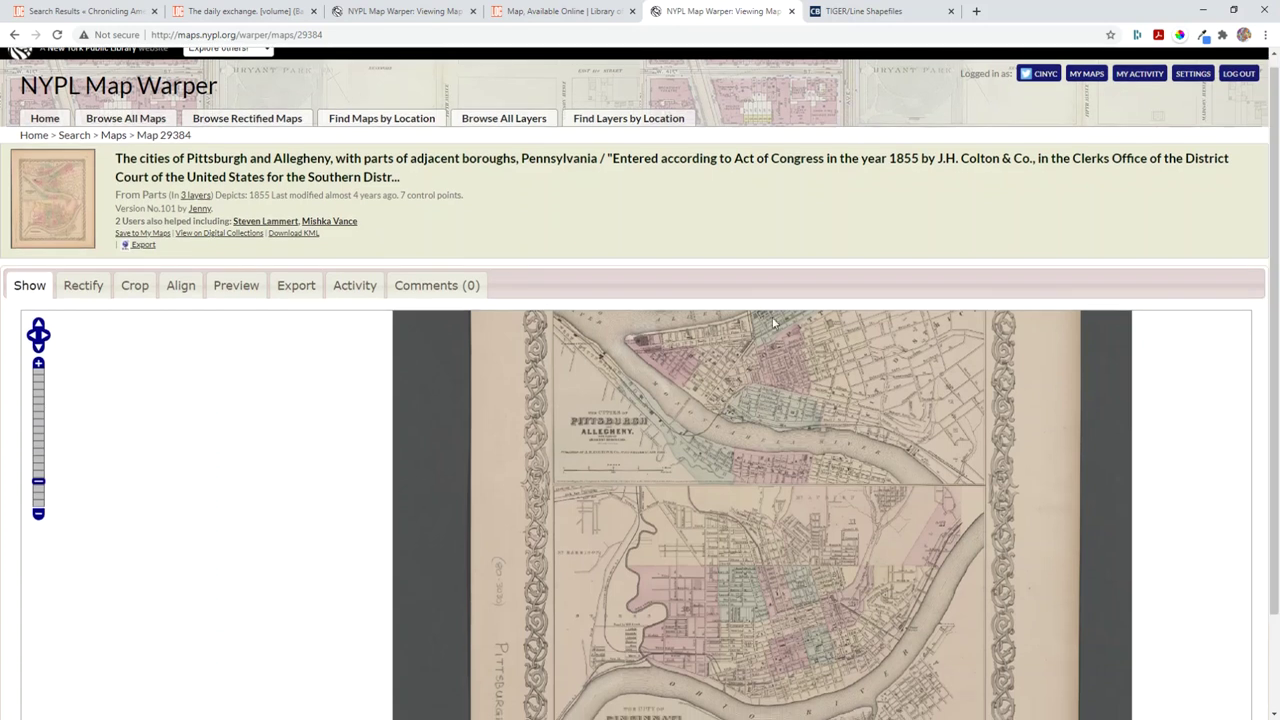
pyautogui.click(314, 287)
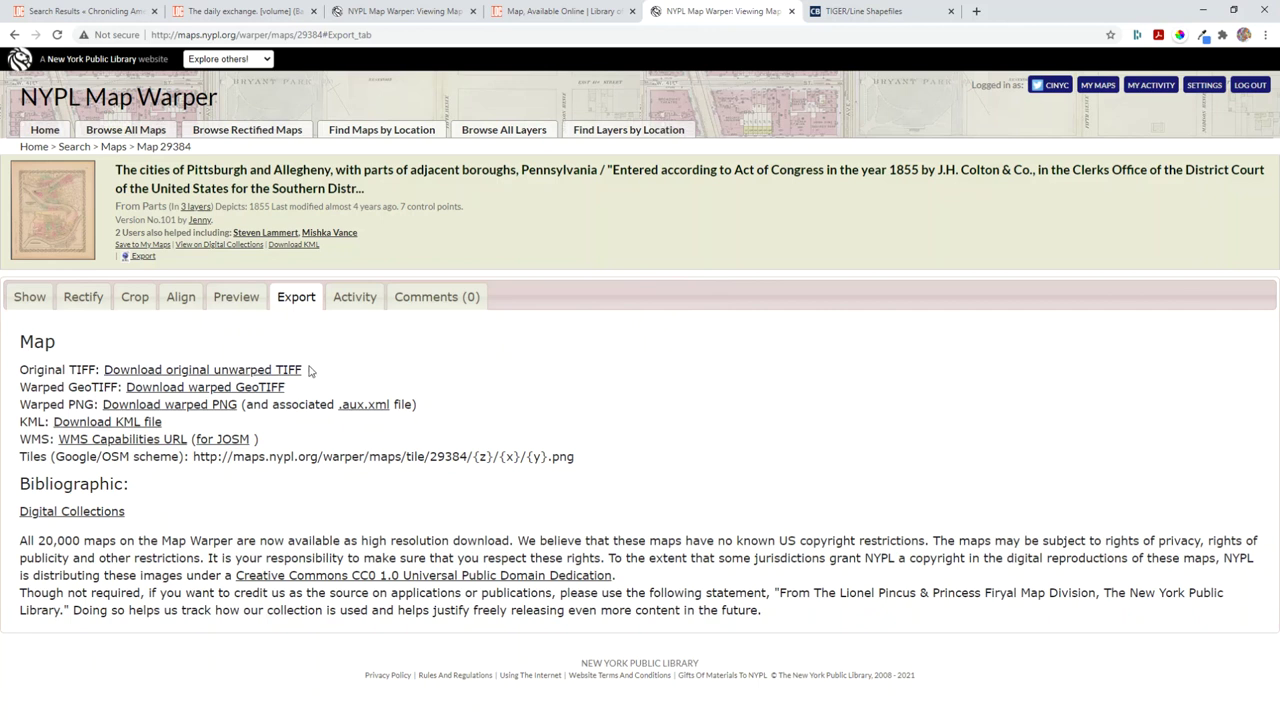
# - On the Census TIGER/Line Shapefiles site, go to the 2019 web download and submit All Lines as the layer type
pyautogui.click(858, 12)
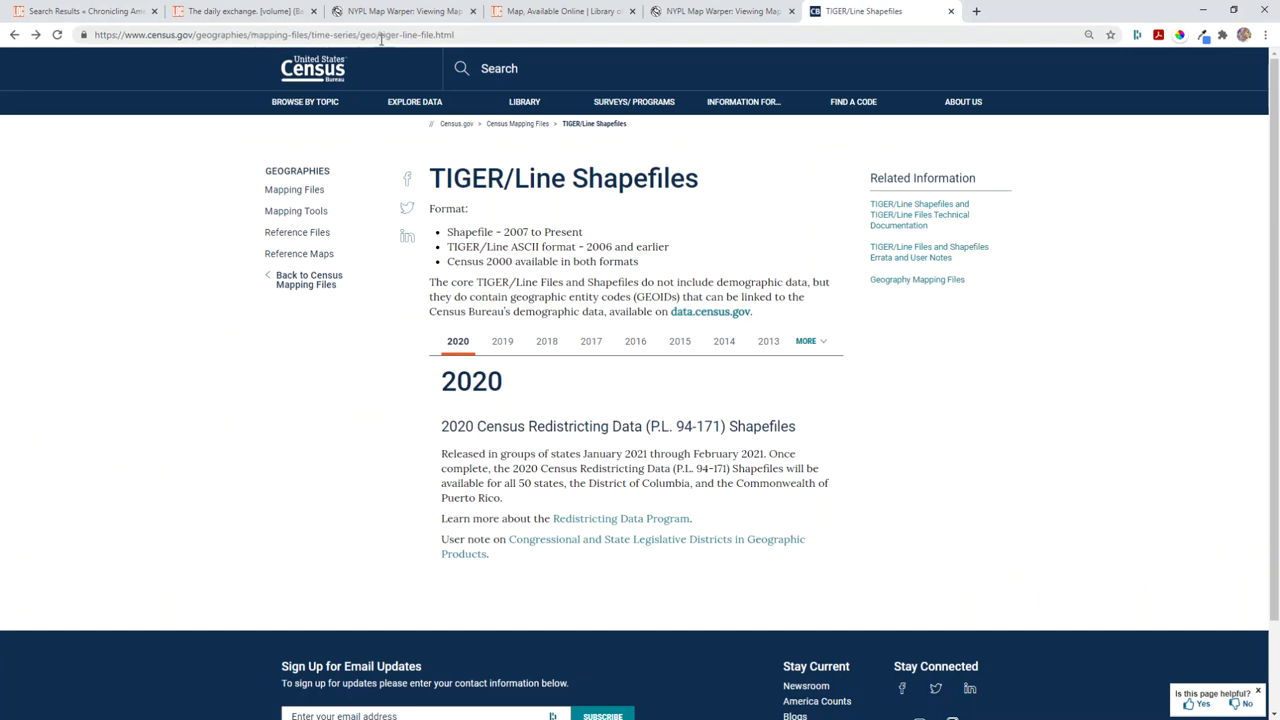
pyautogui.moveTo(524, 101)
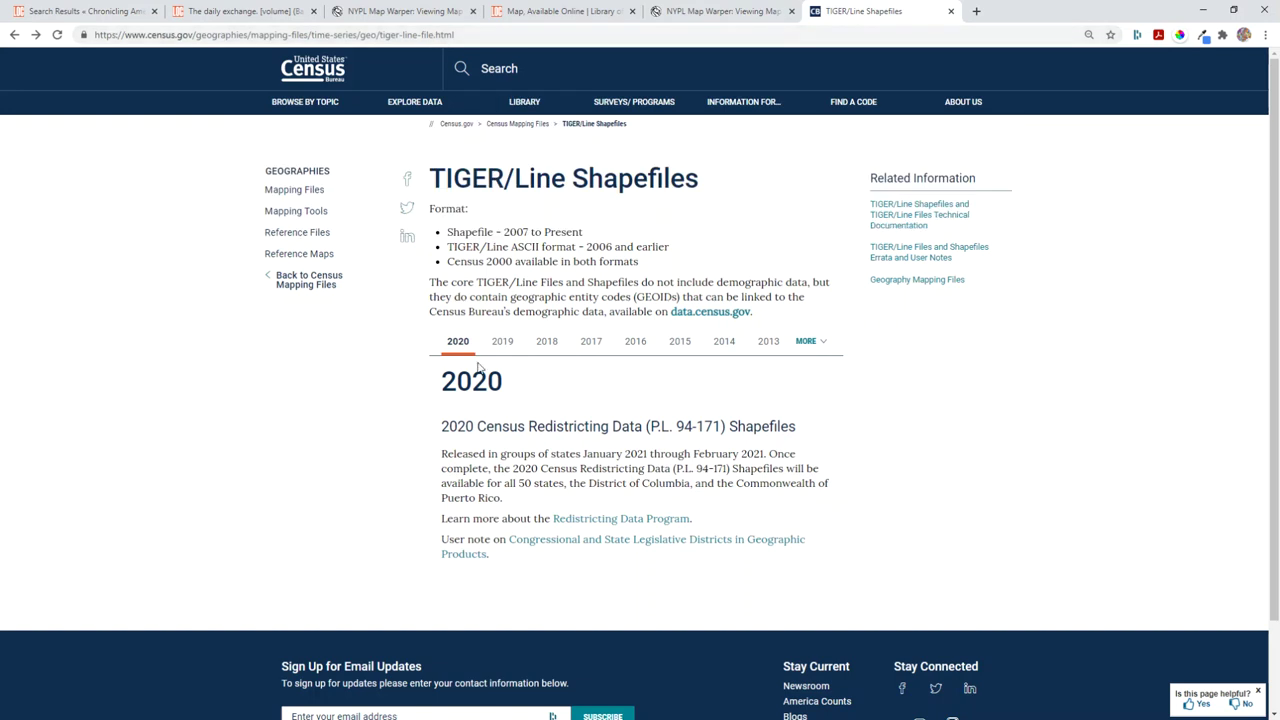
pyautogui.click(503, 345)
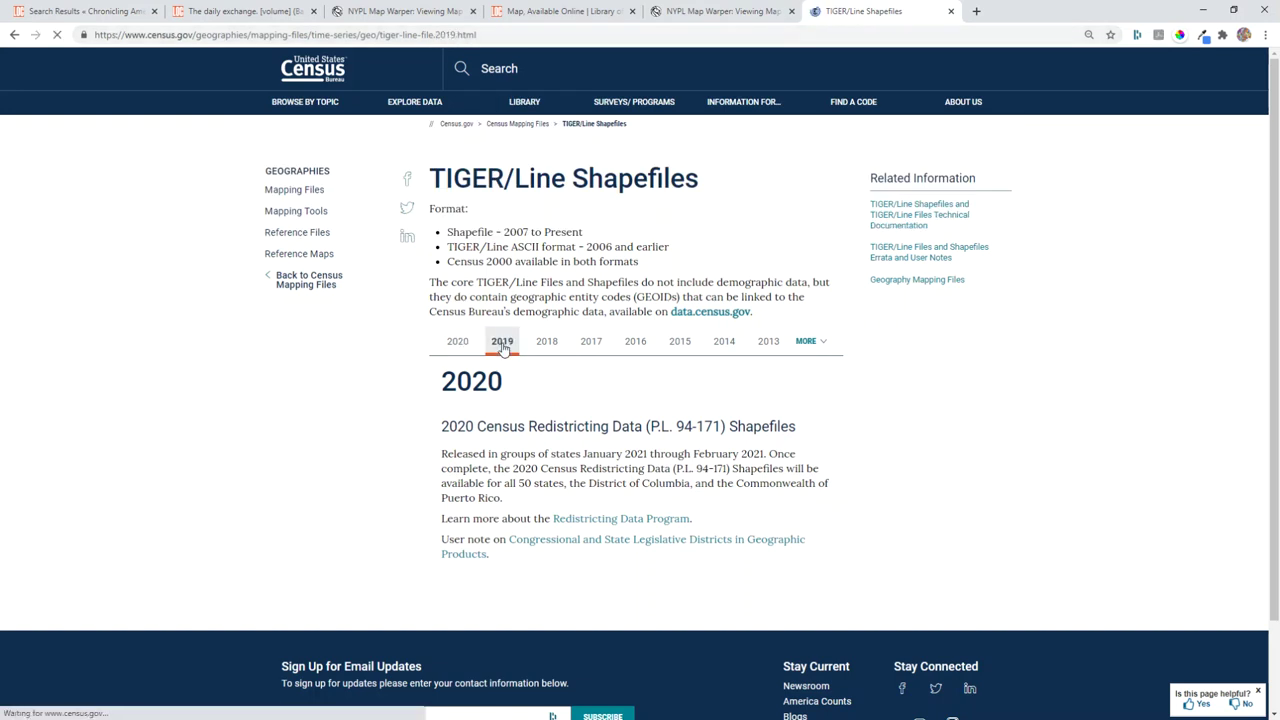
pyautogui.click(485, 513)
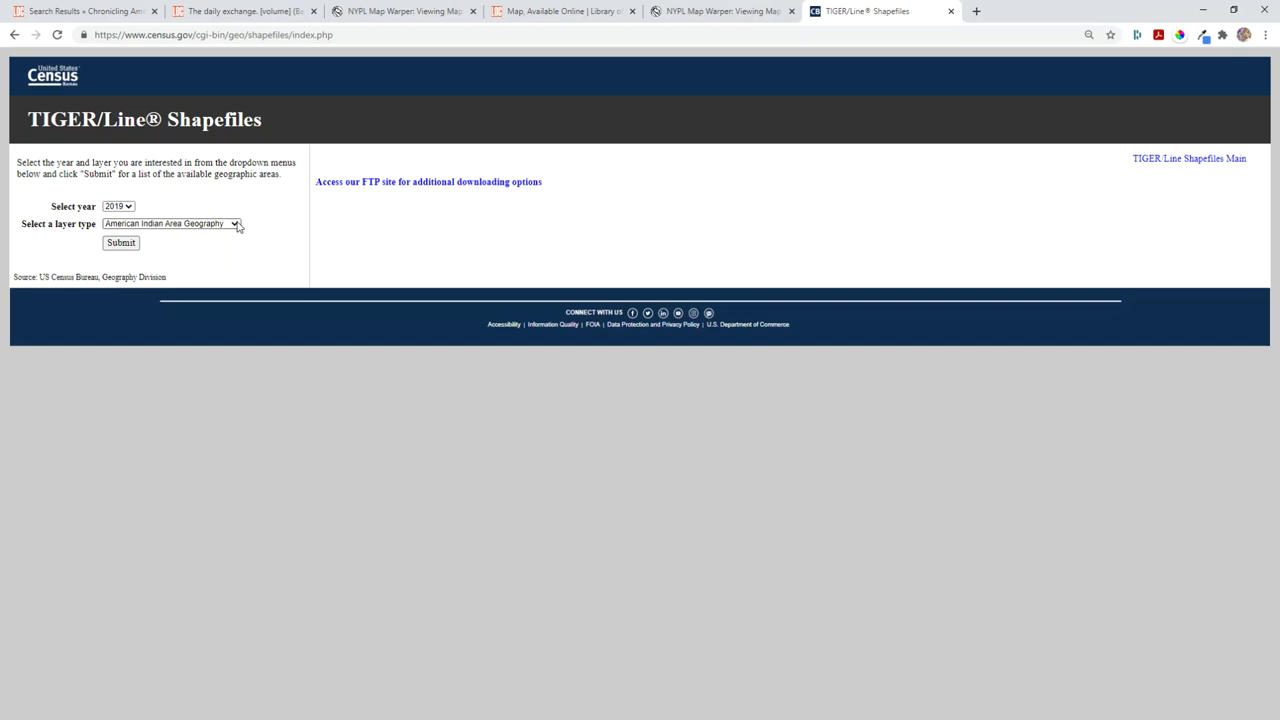
pyautogui.click(238, 226)
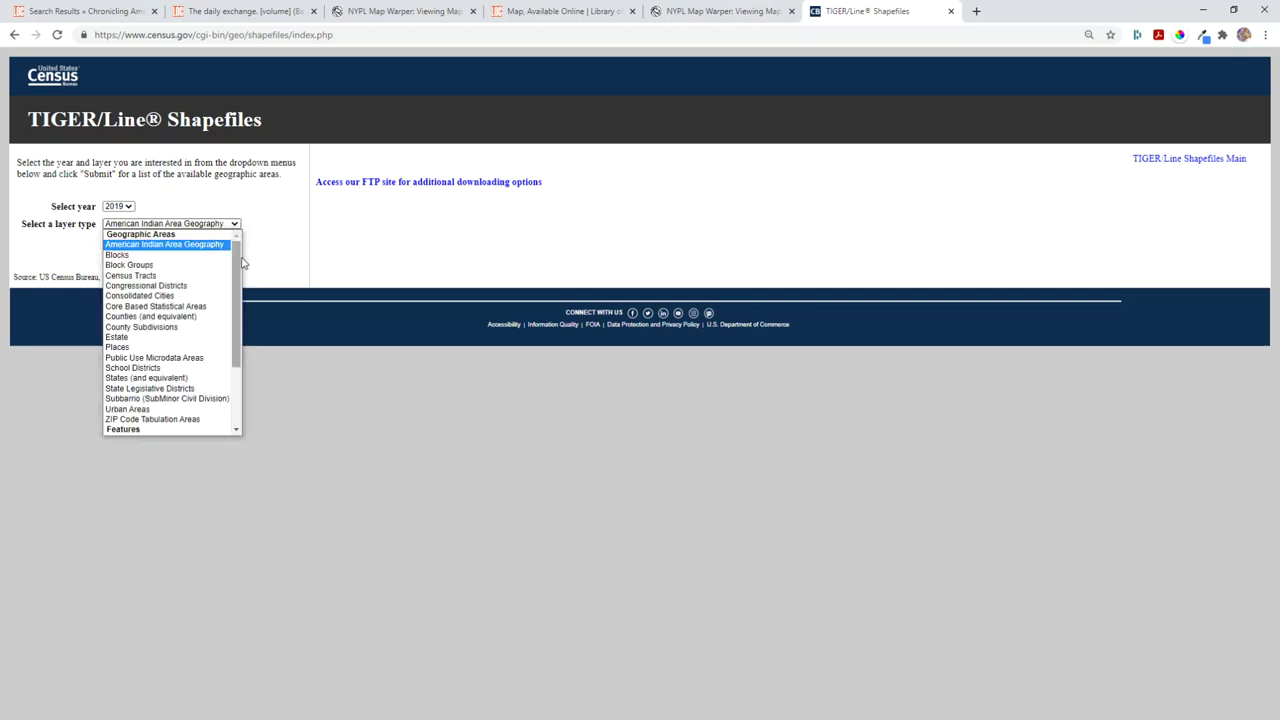
pyautogui.scroll(-6, 237, 338)
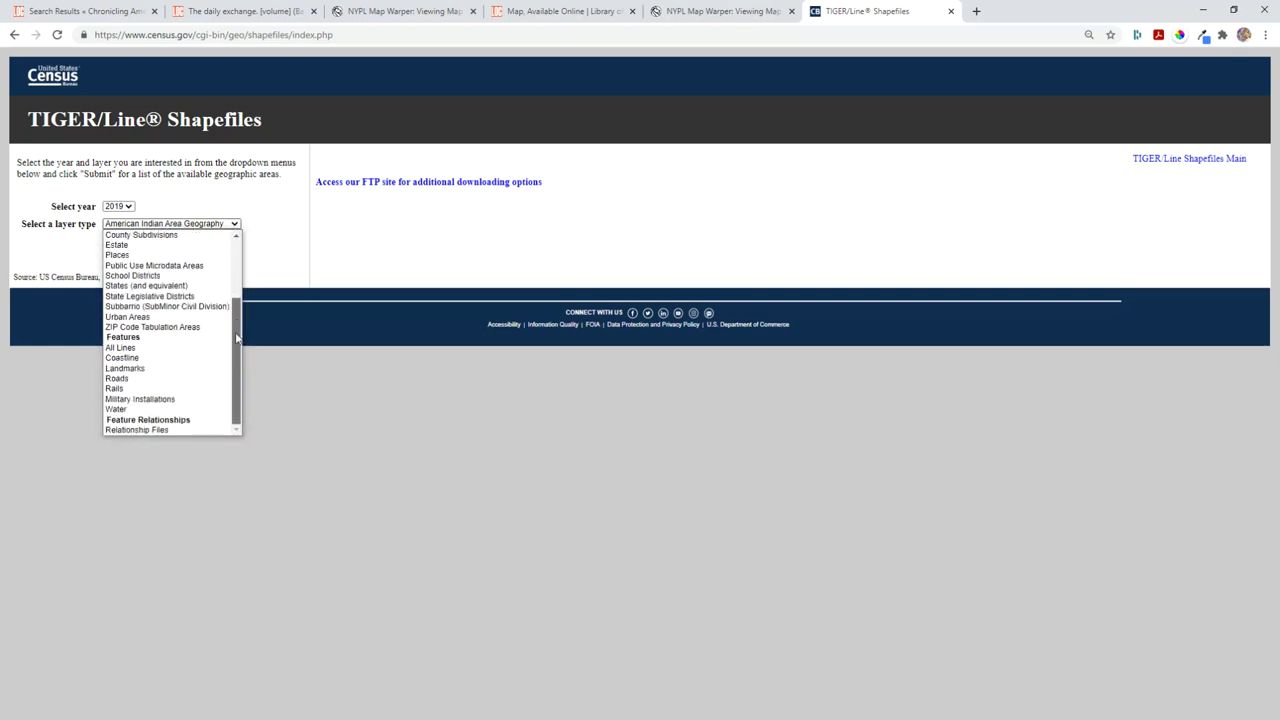
pyautogui.click(166, 347)
pyautogui.click(124, 246)
# - Download the 2019 All Lines shapefile for Allegheny County, Pennsylvania
pyautogui.click(200, 205)
pyautogui.press('p')
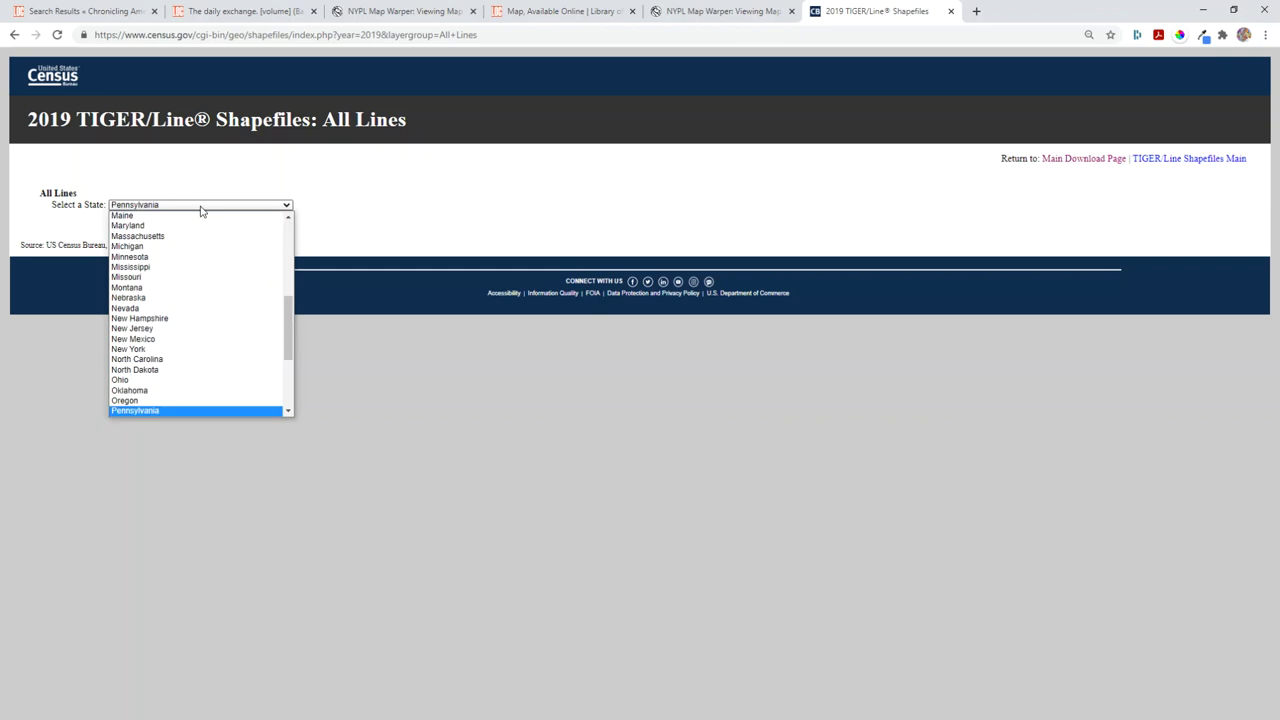
pyautogui.press('Return')
pyautogui.click(194, 228)
pyautogui.press('Down')
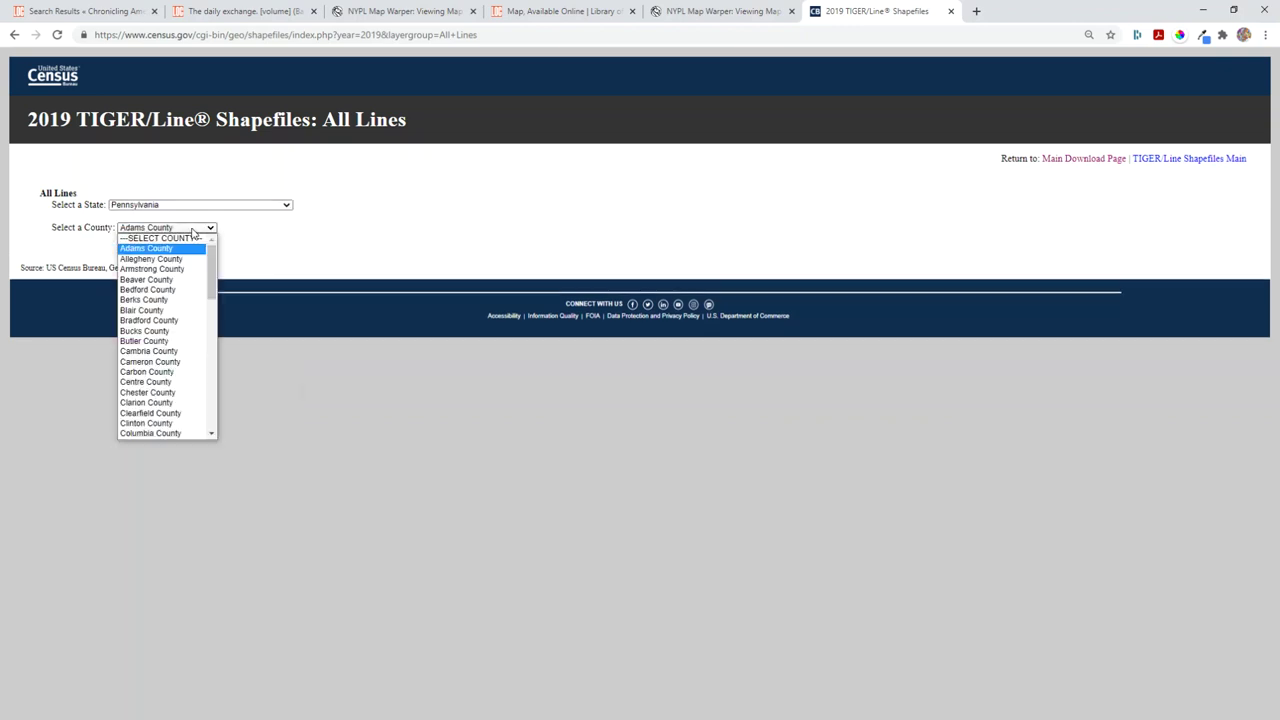
pyautogui.press('Down')
pyautogui.press('Return')
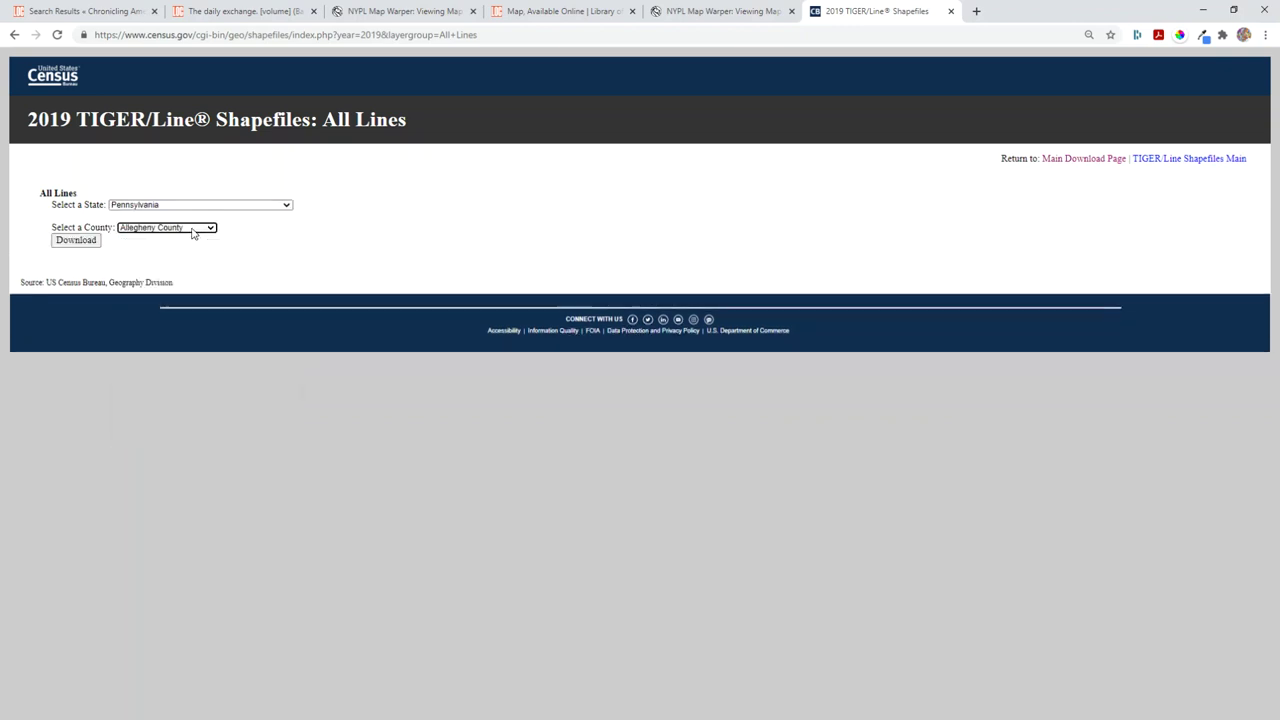
pyautogui.click(77, 241)
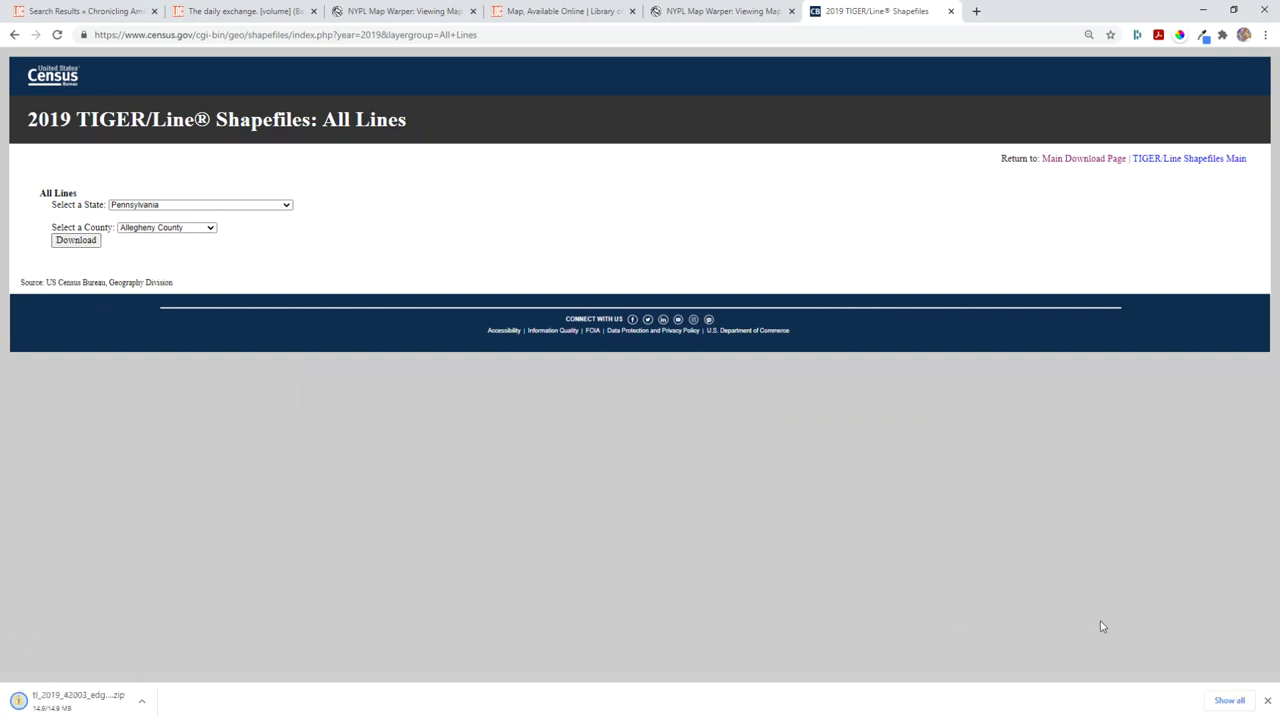
pyautogui.click(1267, 700)
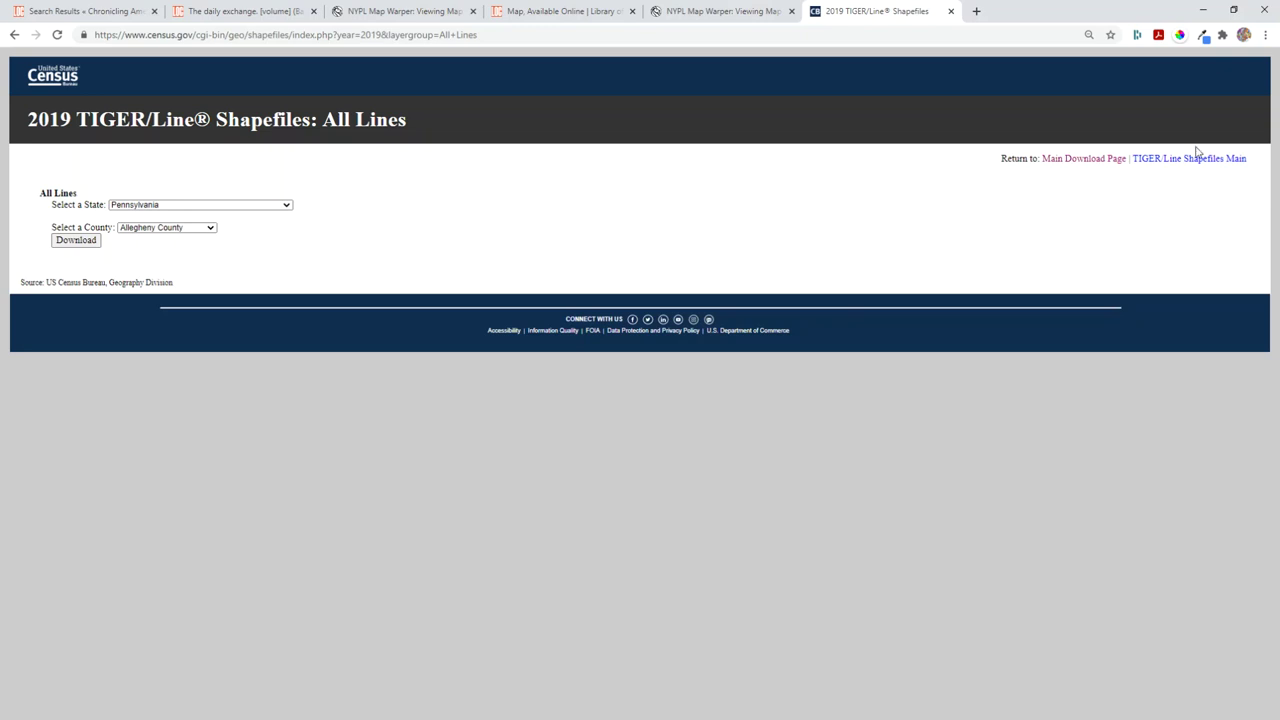
# - Switch to QGIS, start a new project and add Pittsburgh 1855.tif from the Pennsylvania folder as a layer
pyautogui.click(1203, 10)
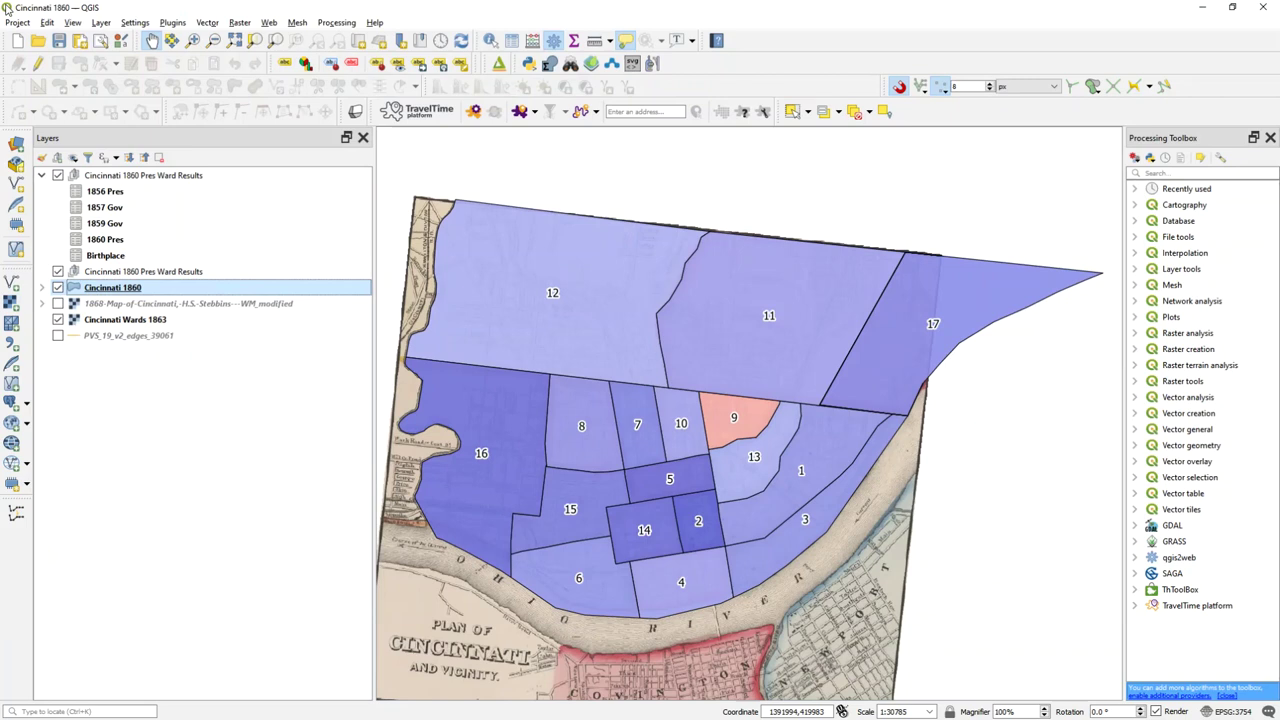
pyautogui.doubleClick(58, 8)
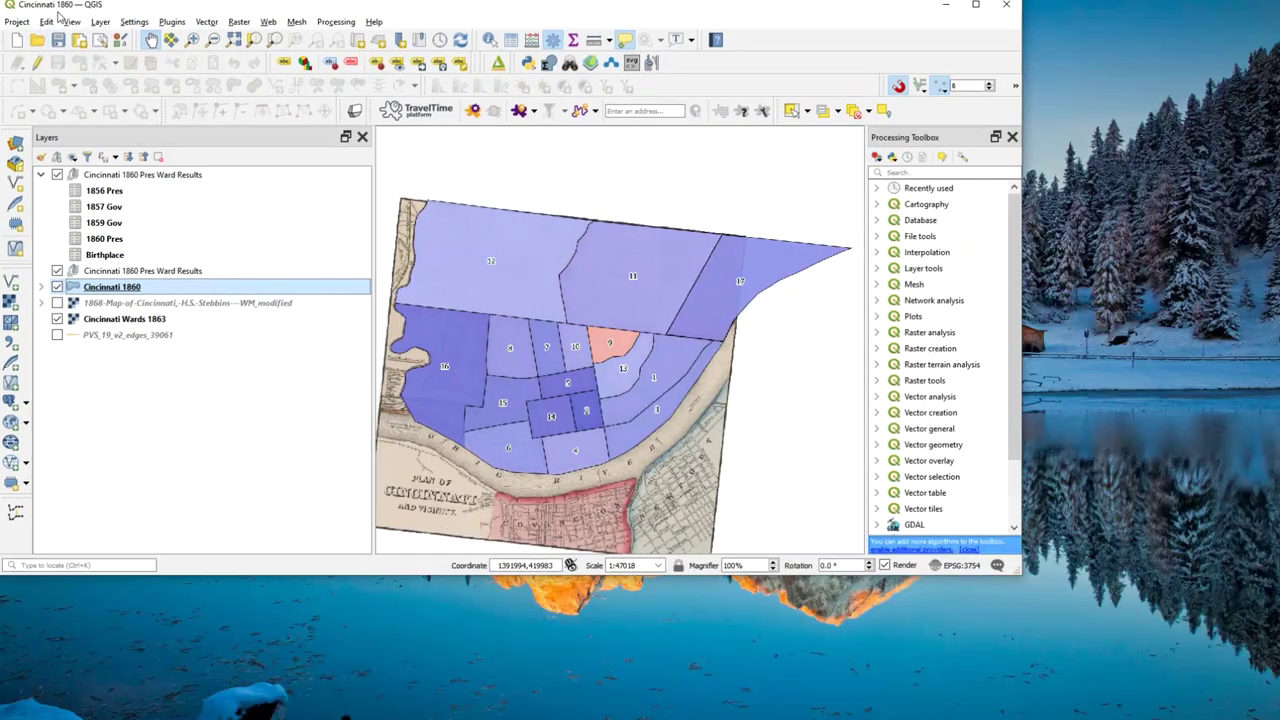
pyautogui.doubleClick(150, 8)
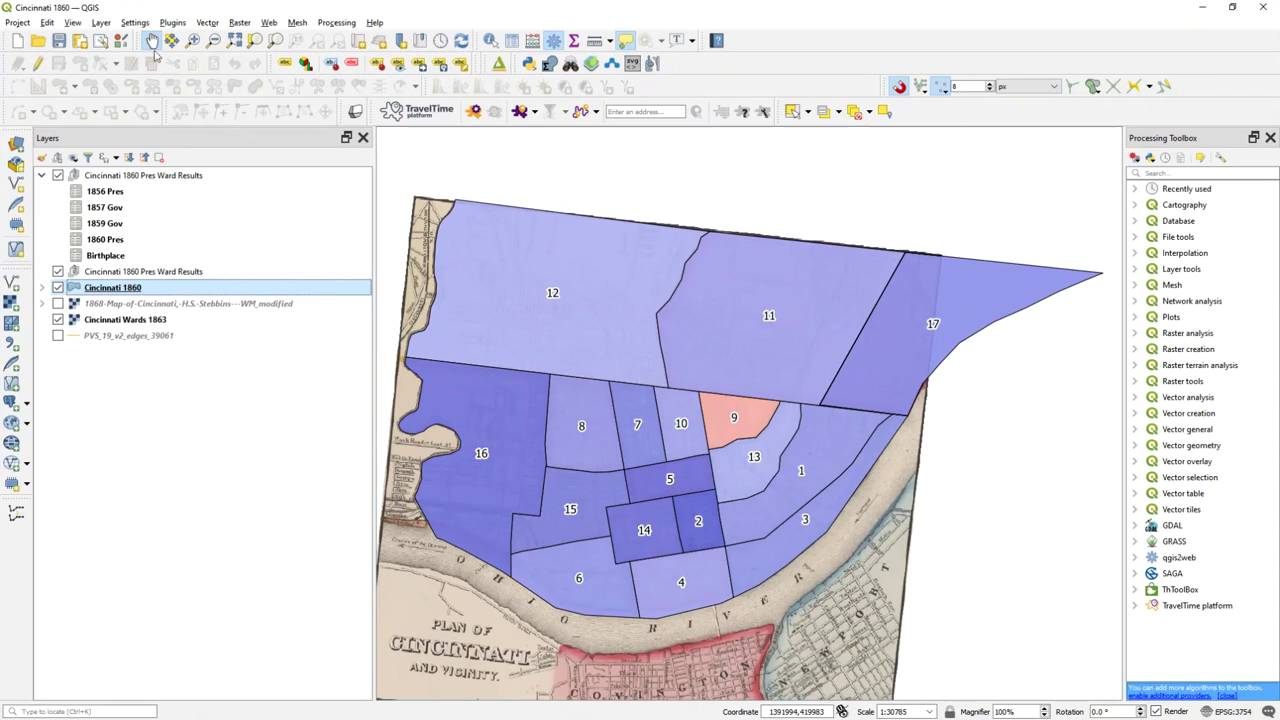
pyautogui.click(17, 44)
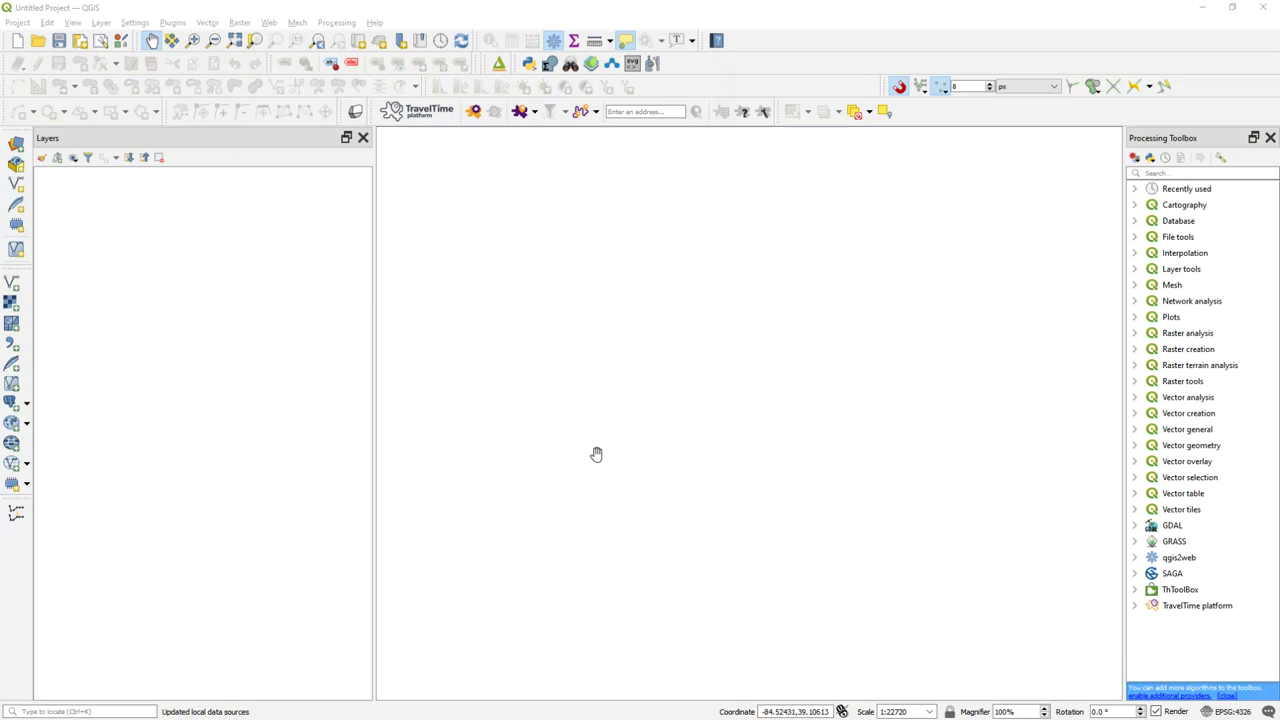
pyautogui.hotkey('alt', 'Tab')
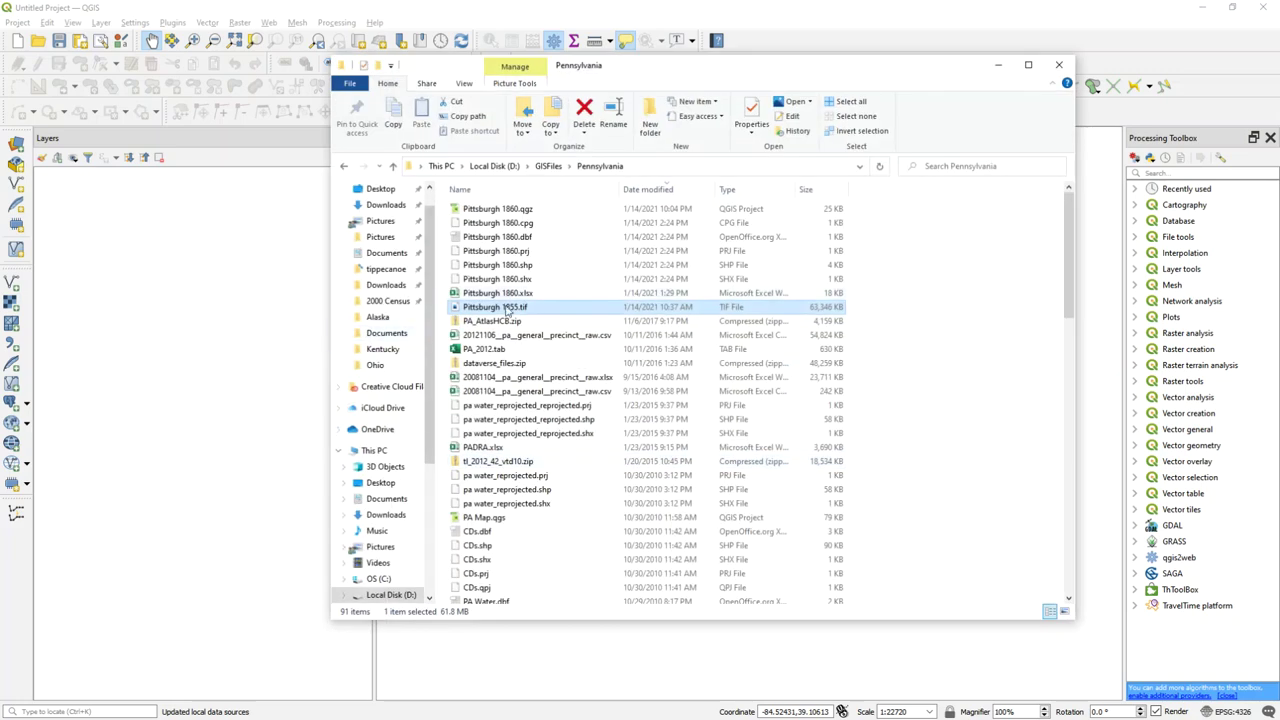
pyautogui.moveTo(500, 312); pyautogui.dragTo(491, 666)
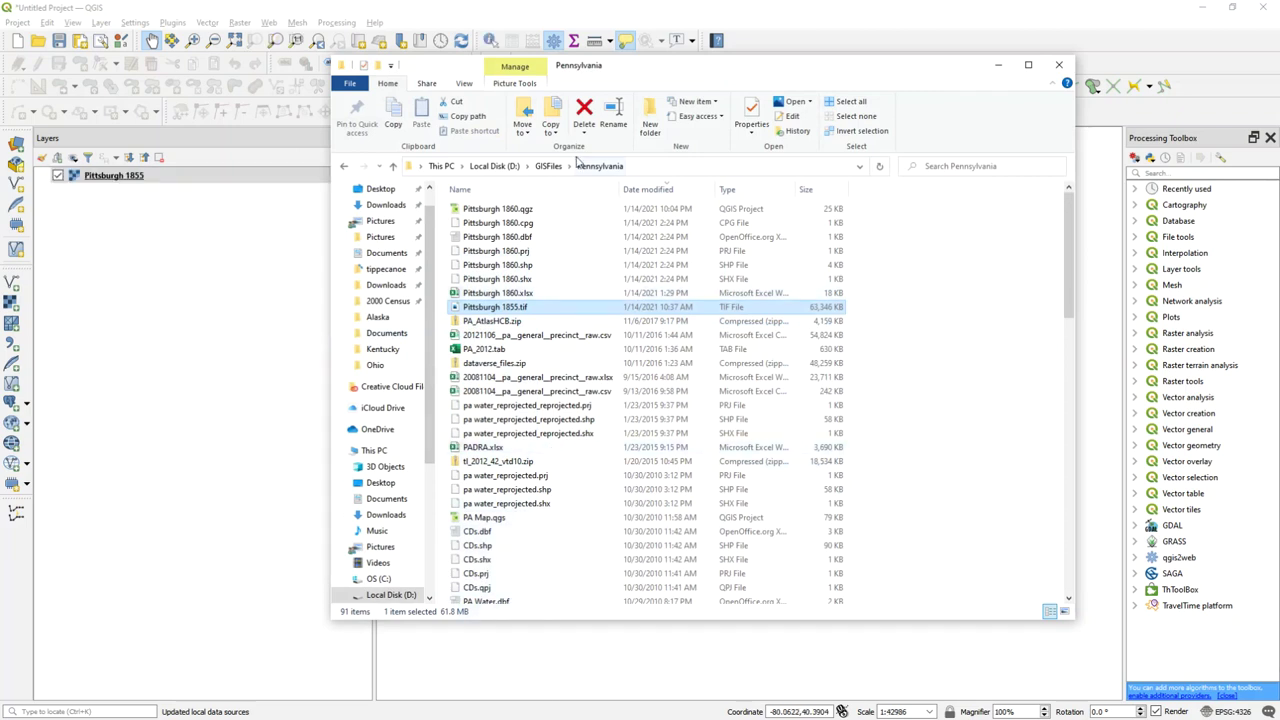
# - Open the 19v2 subfolder of the Pennsylvania folder and search it for files containing 42003
pyautogui.scroll(-20, 1065, 300)
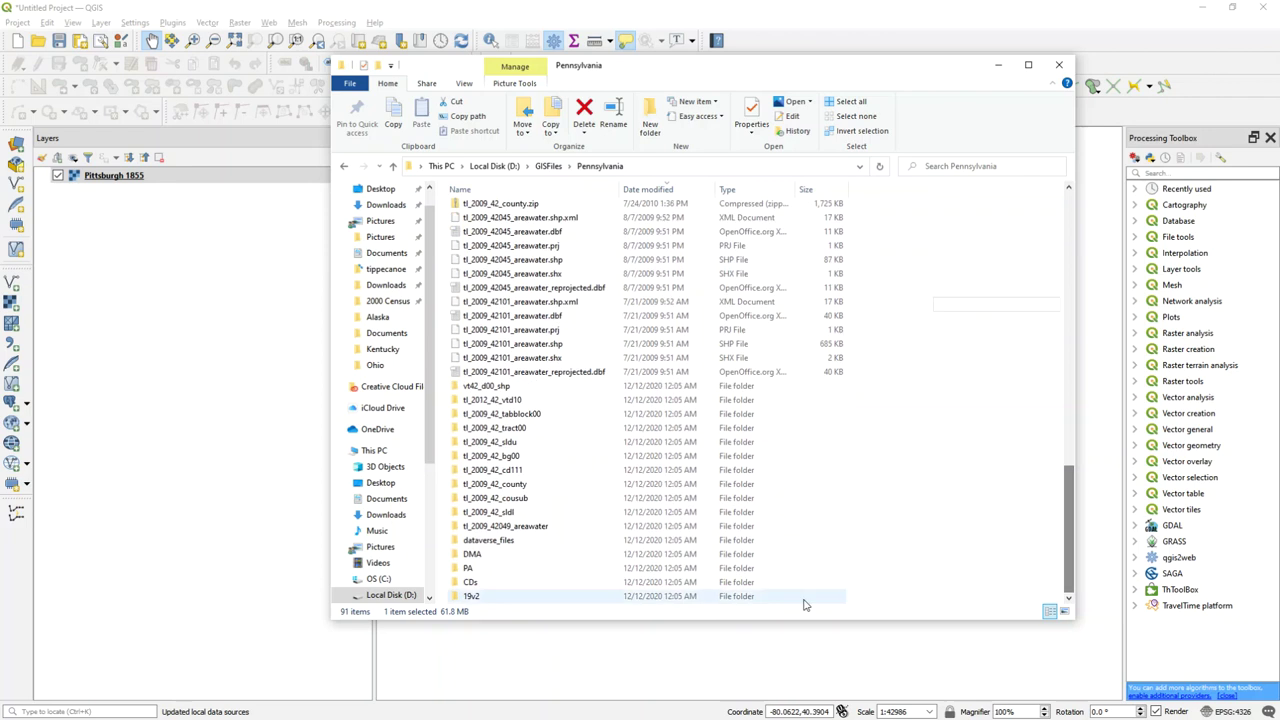
pyautogui.doubleClick(573, 598)
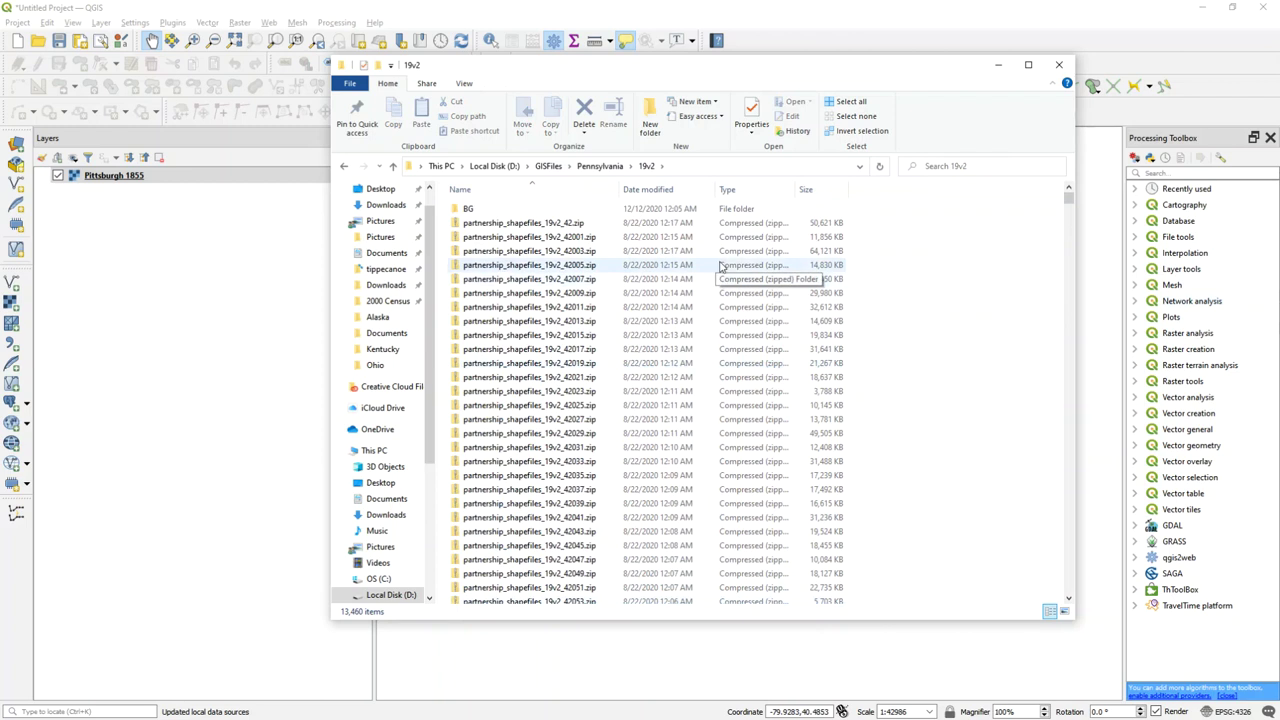
pyautogui.moveTo(1068, 203); pyautogui.dragTo(1029, 598)
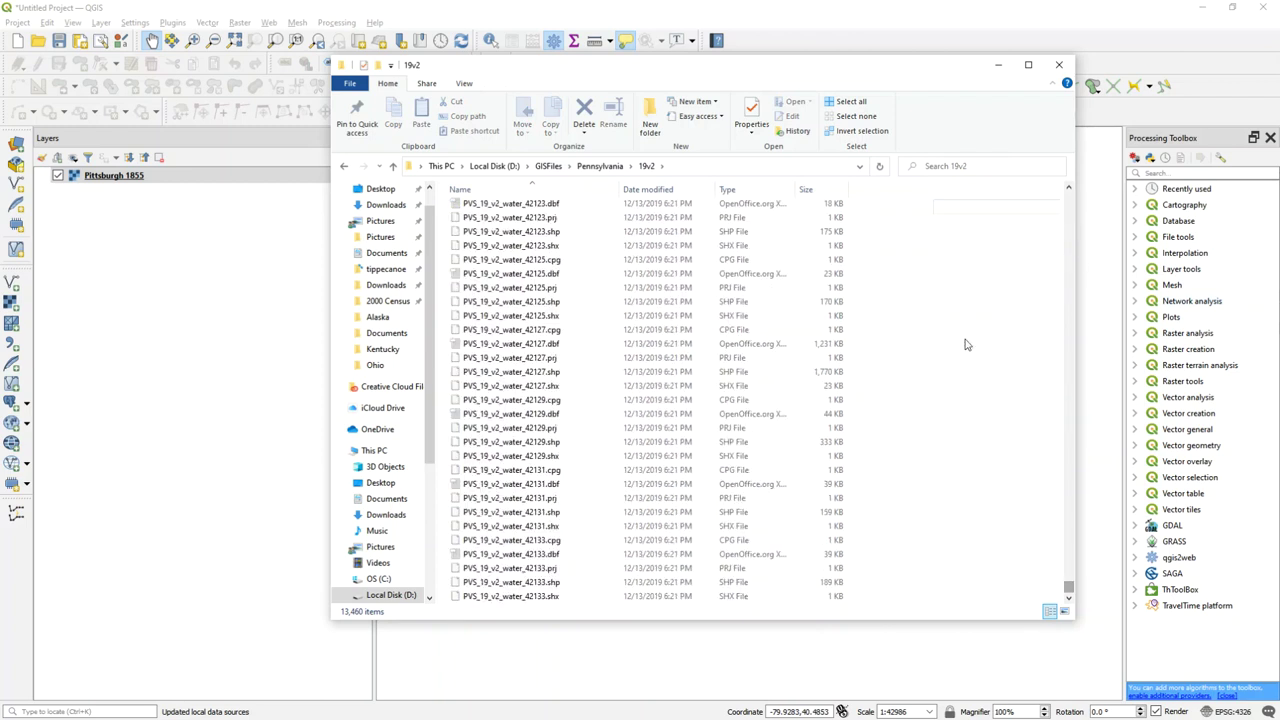
pyautogui.click(955, 168)
pyautogui.write('42003')
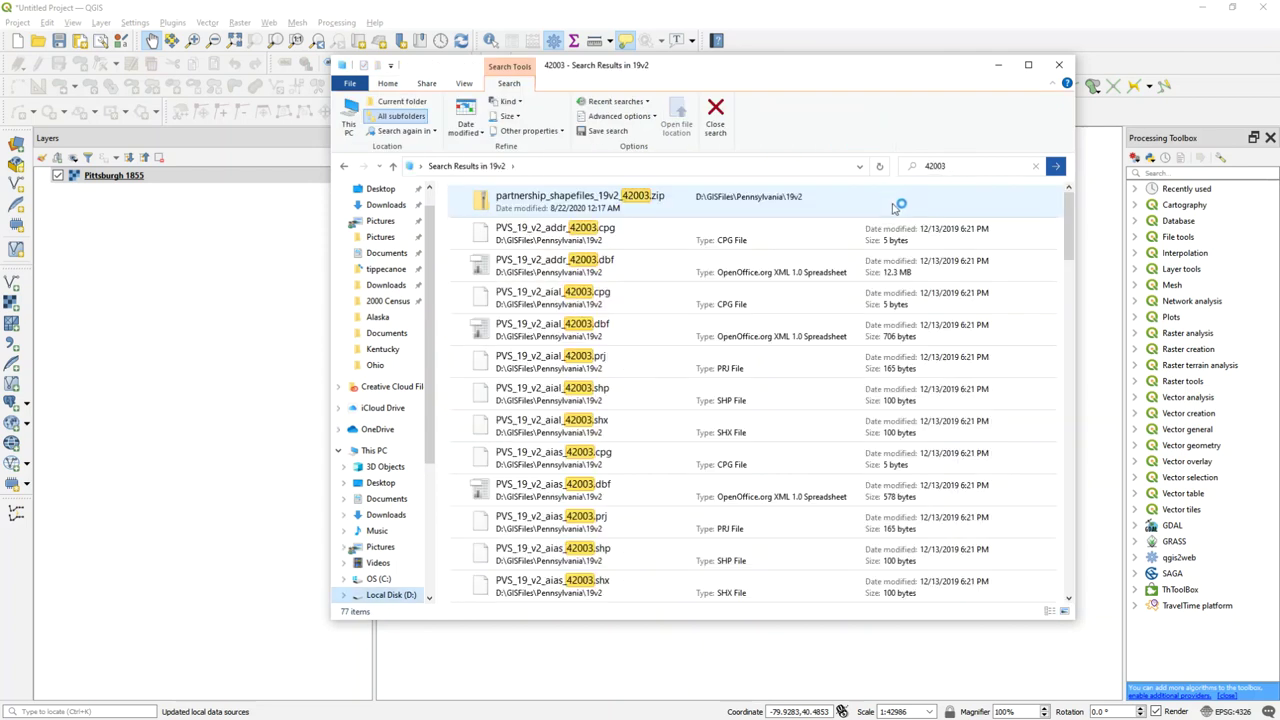
# - Narrow the search of the 19v2 folder to files matching "edges 42003"
pyautogui.moveTo(1068, 205); pyautogui.dragTo(1042, 372)
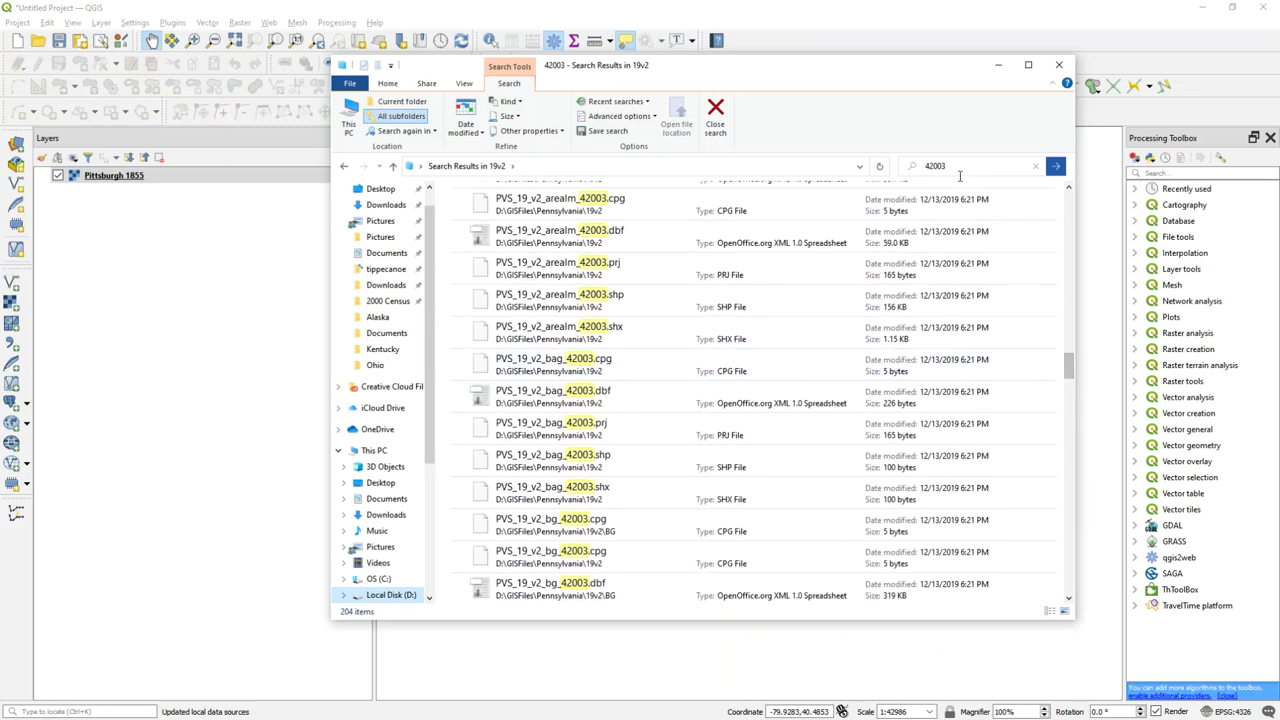
pyautogui.click(927, 166)
pyautogui.write('edges')
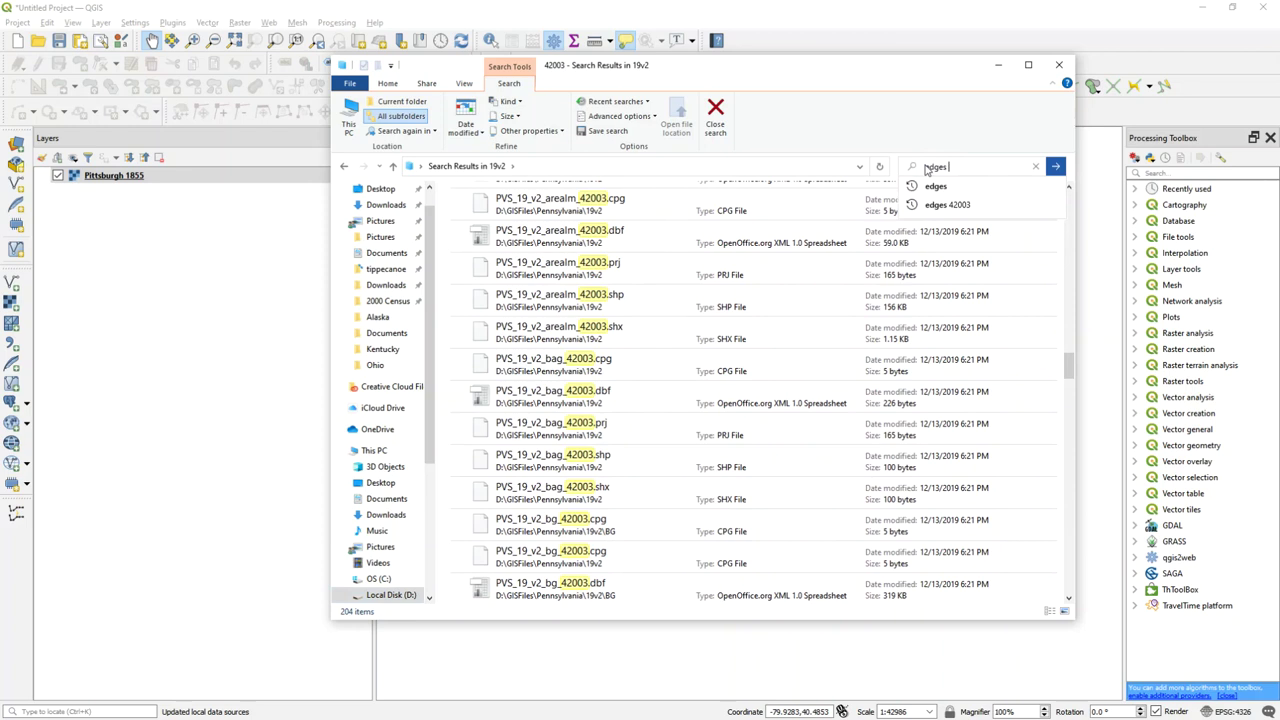
pyautogui.write(' 42003')
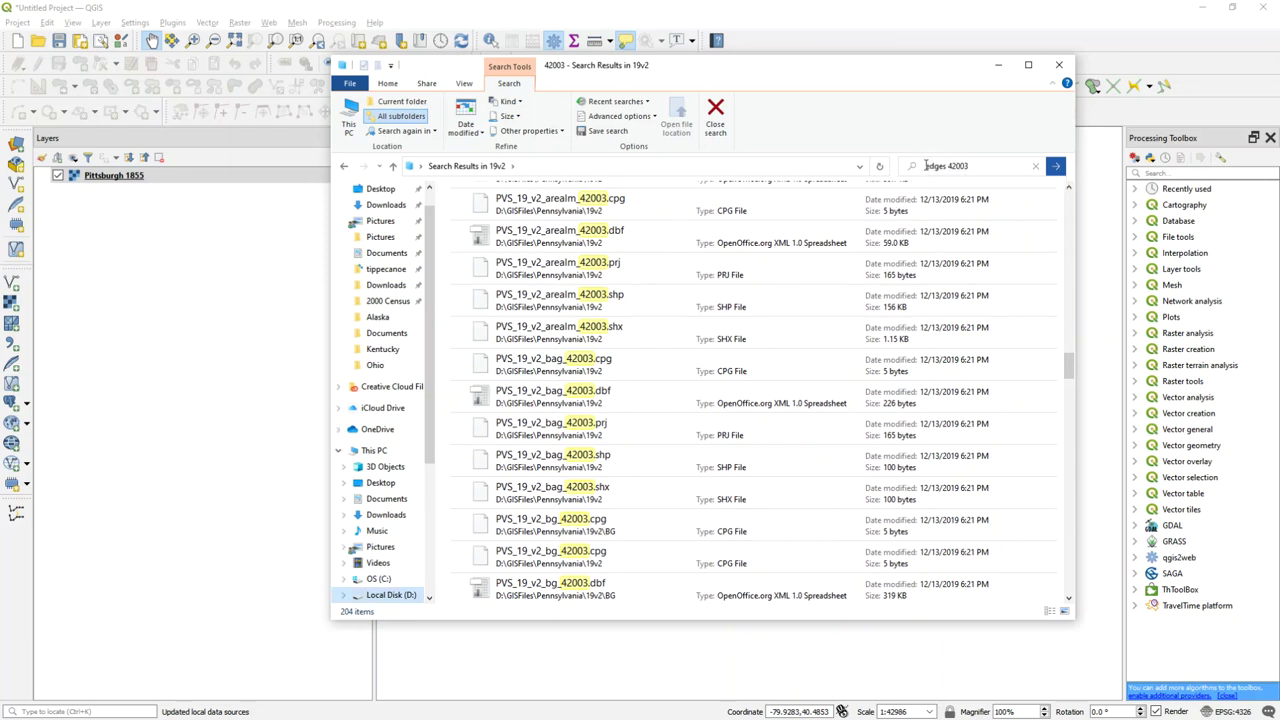
pyautogui.press('Return')
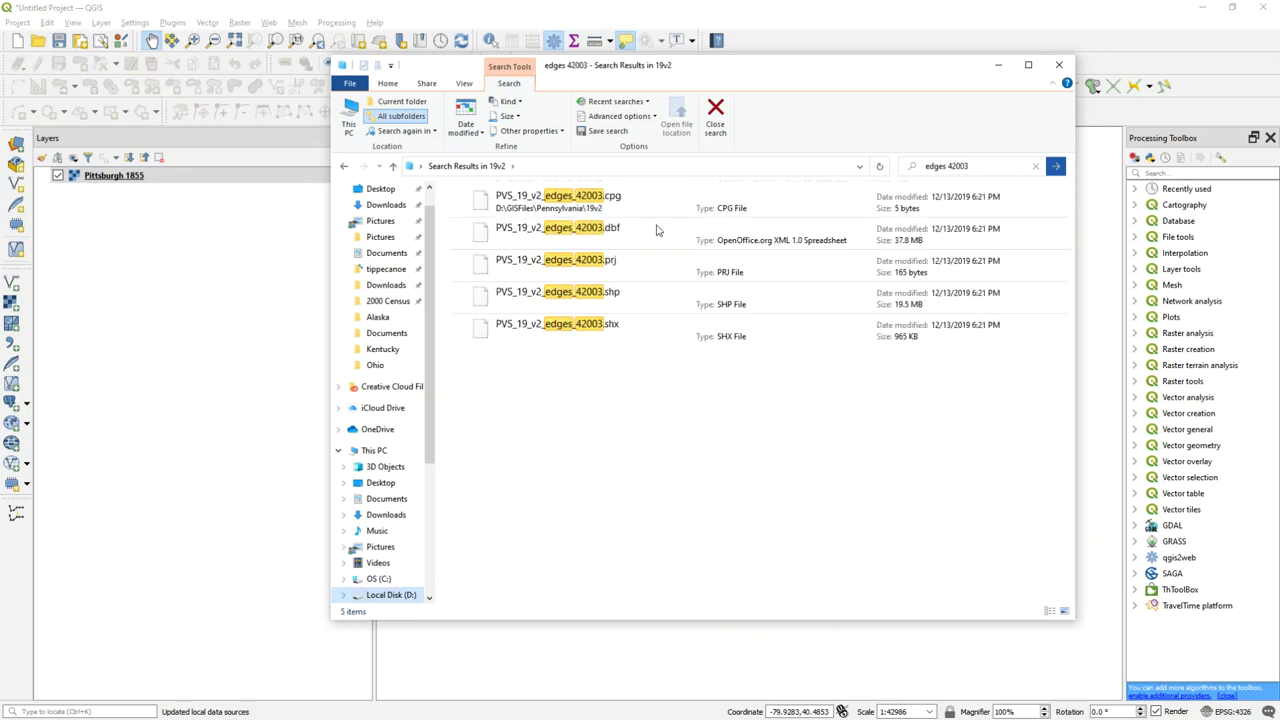
# - Add PVS_19_v2_edges_42003.shp to the QGIS project, accepting the NAD83 to WGS 84 (1) – EPSG:1188 transformation
pyautogui.moveTo(626, 307); pyautogui.dragTo(597, 680)
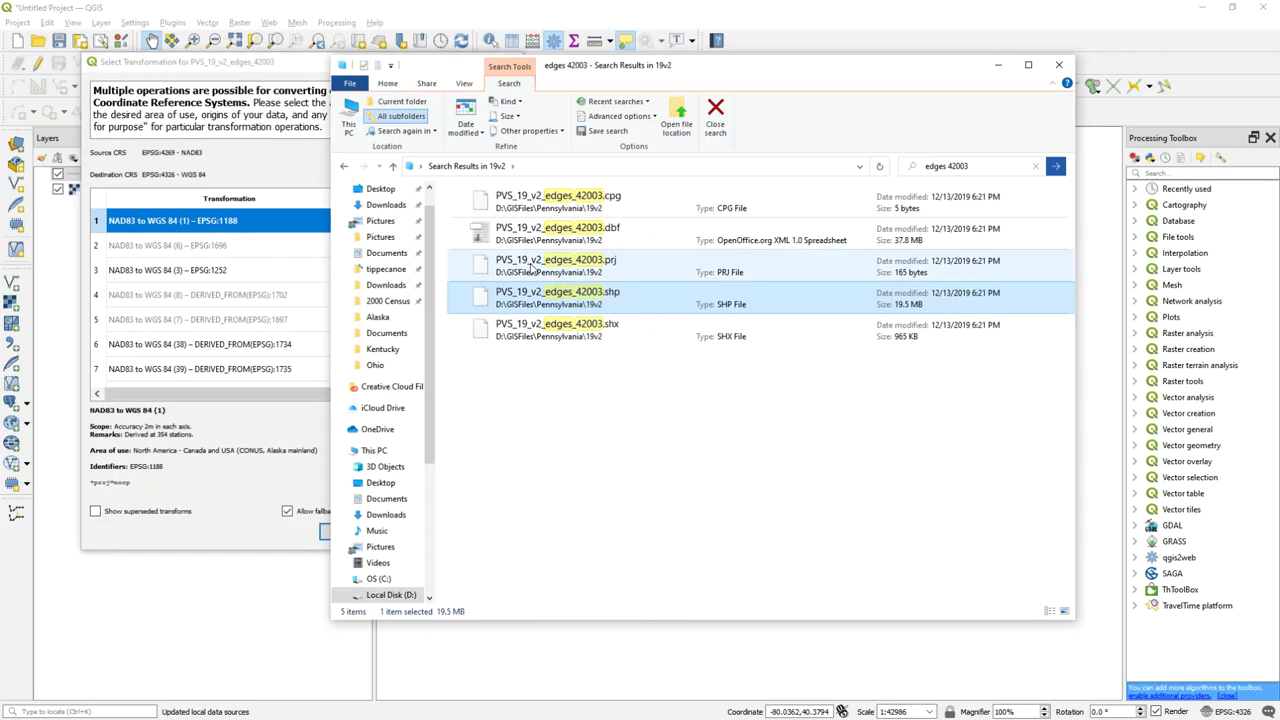
pyautogui.click(998, 66)
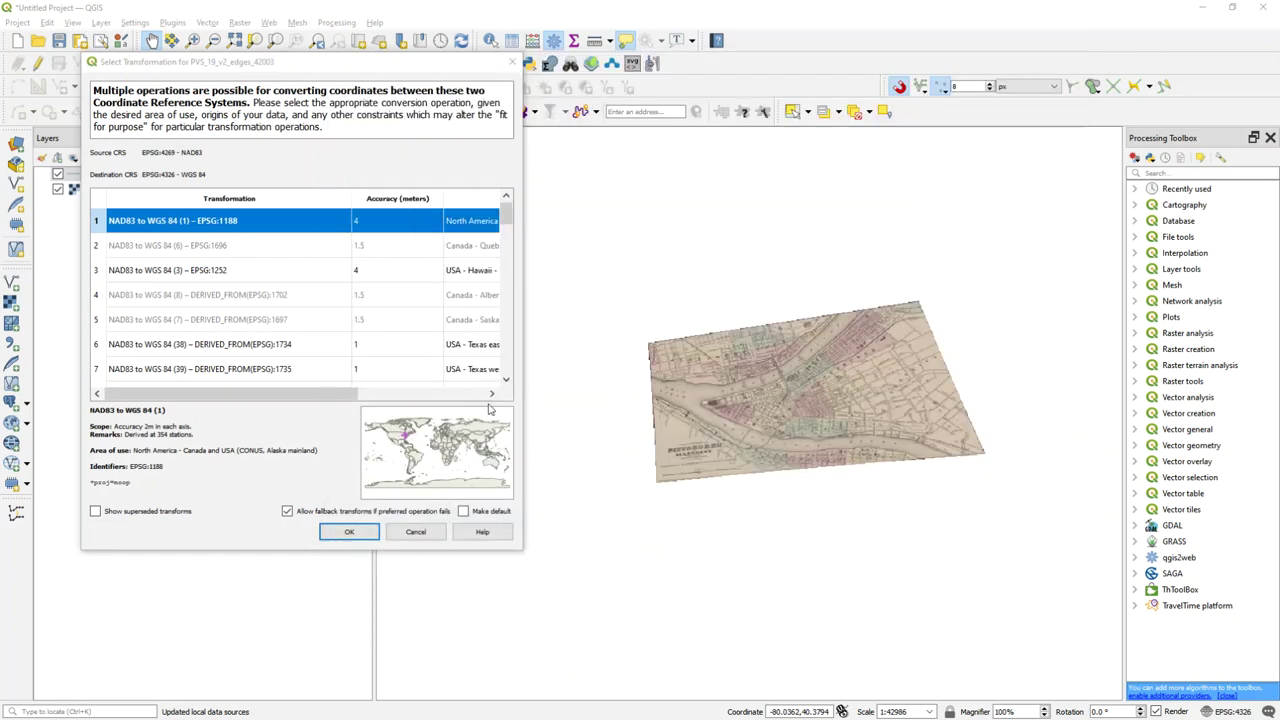
pyautogui.click(352, 531)
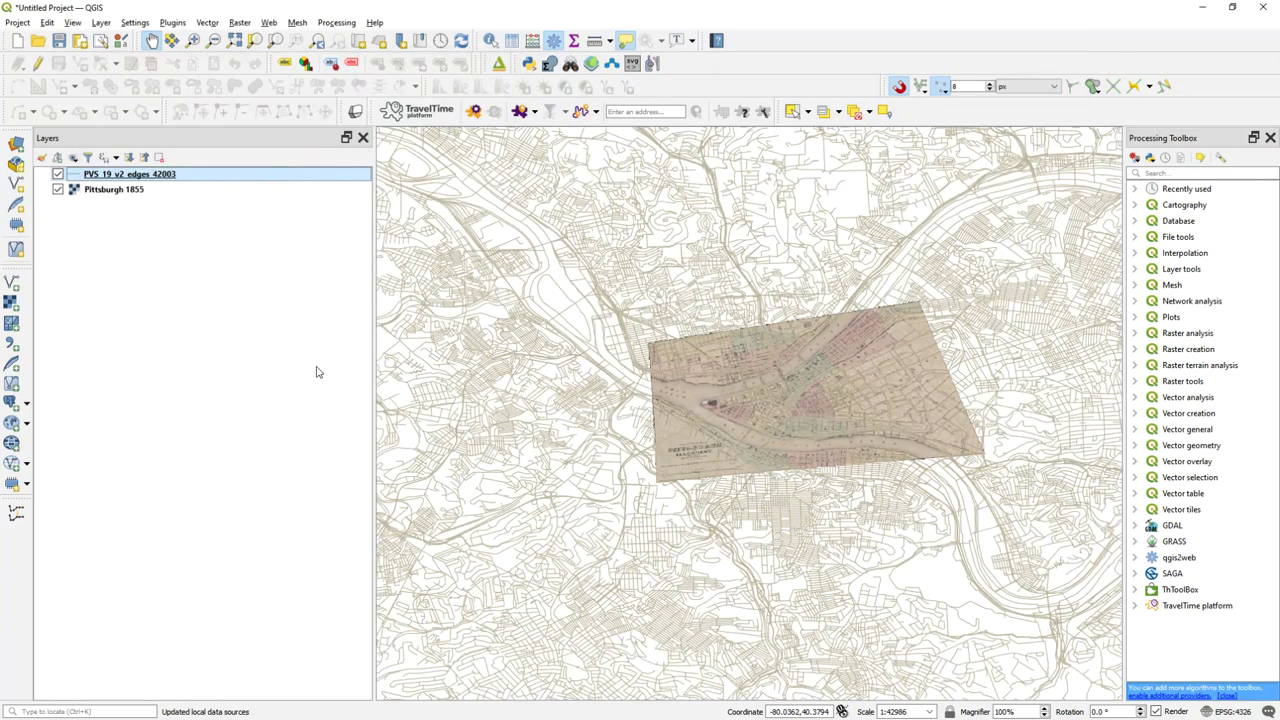
# - Style the PVS_19_v2_edges_42003 layer with the simple orange line symbol
pyautogui.doubleClick(237, 175)
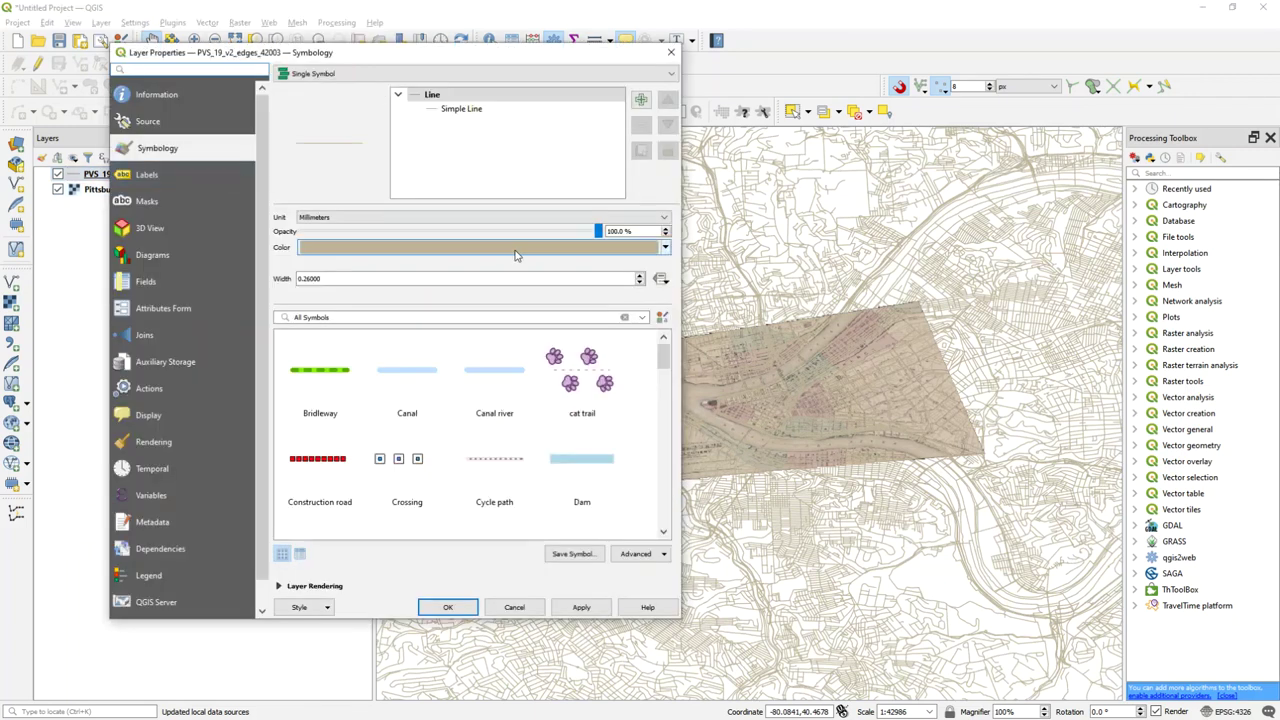
pyautogui.moveTo(663, 358); pyautogui.dragTo(662, 467)
pyautogui.click(511, 415)
pyautogui.click(596, 609)
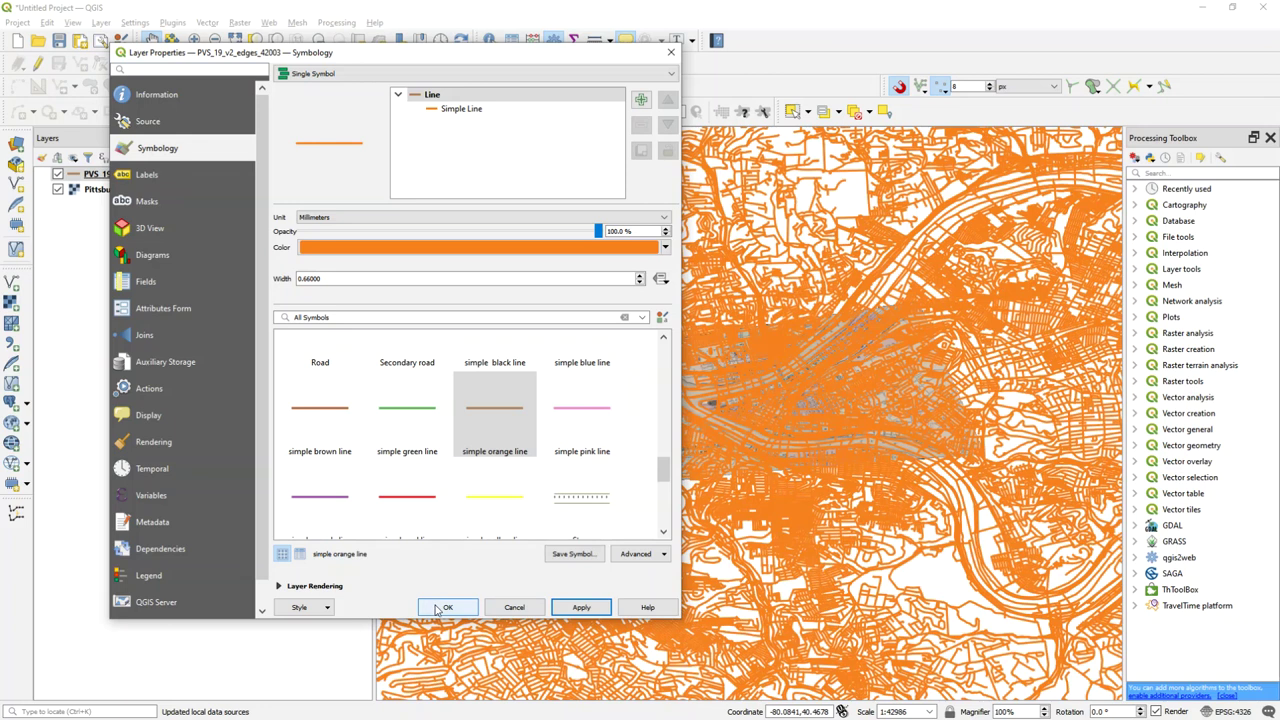
pyautogui.click(437, 608)
# - Examine how the modern edge lines align with the streets and rivers on the Pittsburgh 1855 map
pyautogui.click(160, 193)
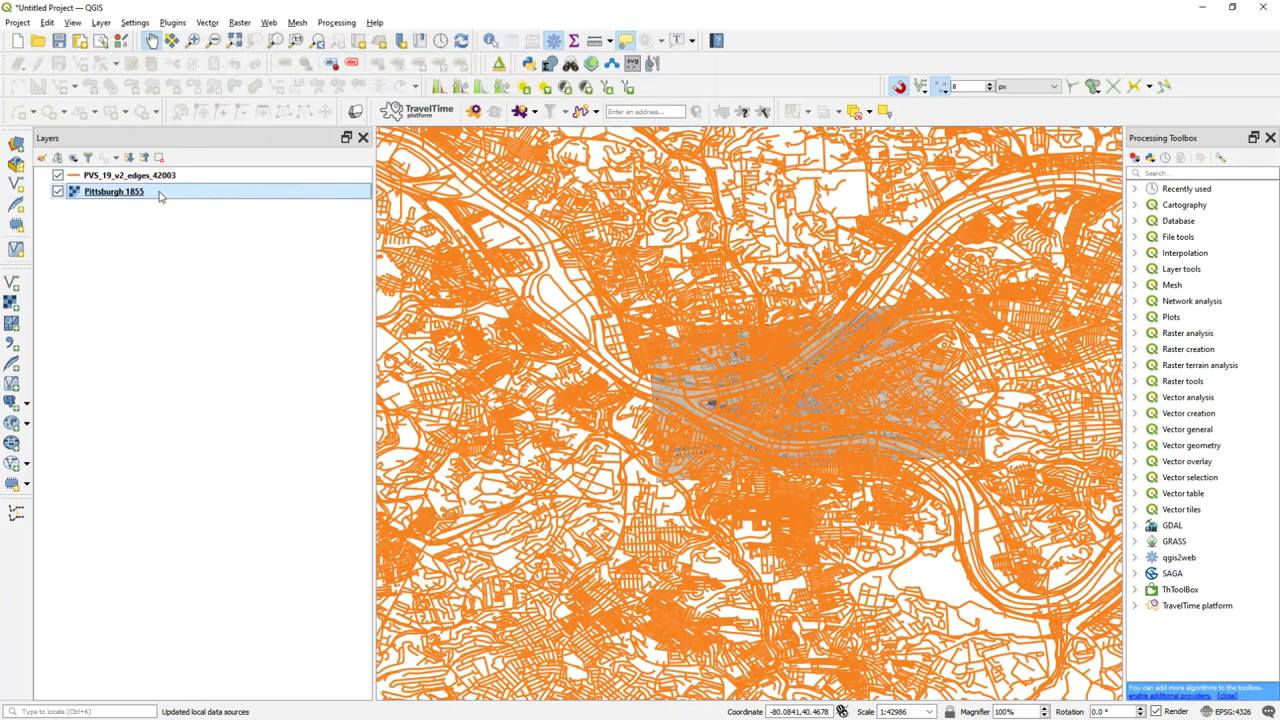
pyautogui.rightClick(160, 195)
pyautogui.click(183, 204)
pyautogui.click(193, 40)
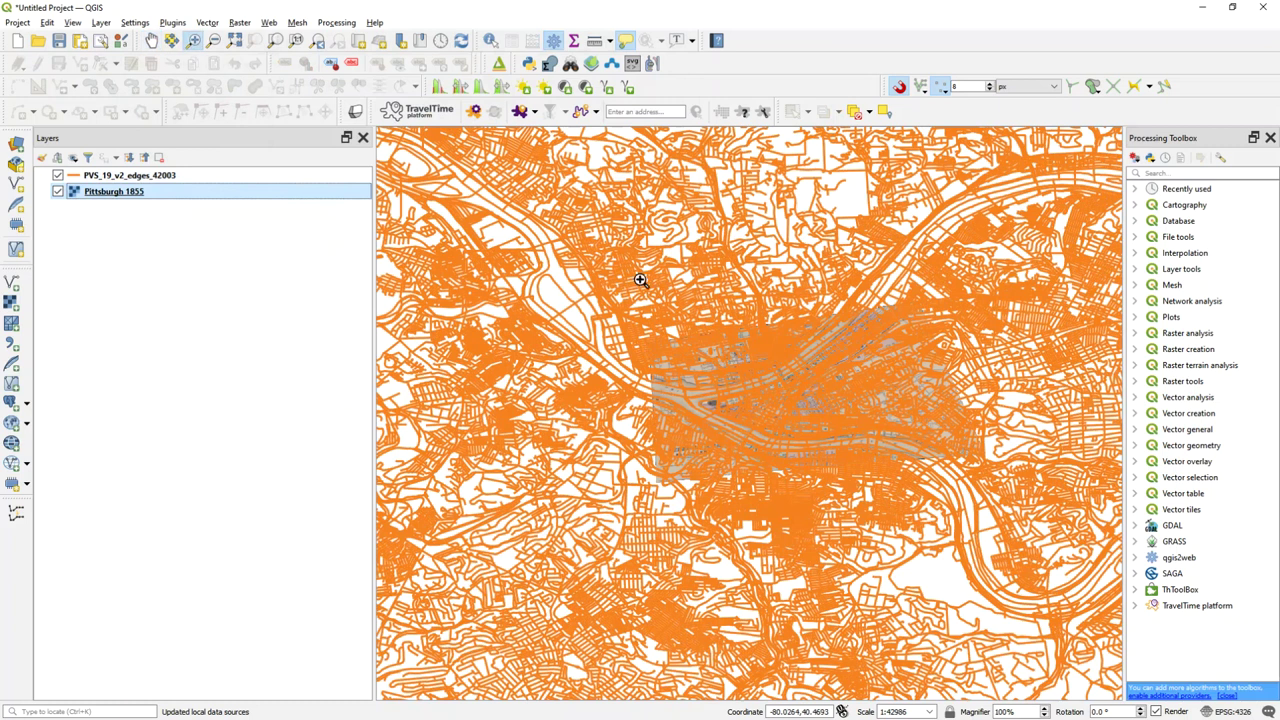
pyautogui.moveTo(644, 282); pyautogui.dragTo(980, 488)
pyautogui.moveTo(636, 166); pyautogui.dragTo(1040, 425)
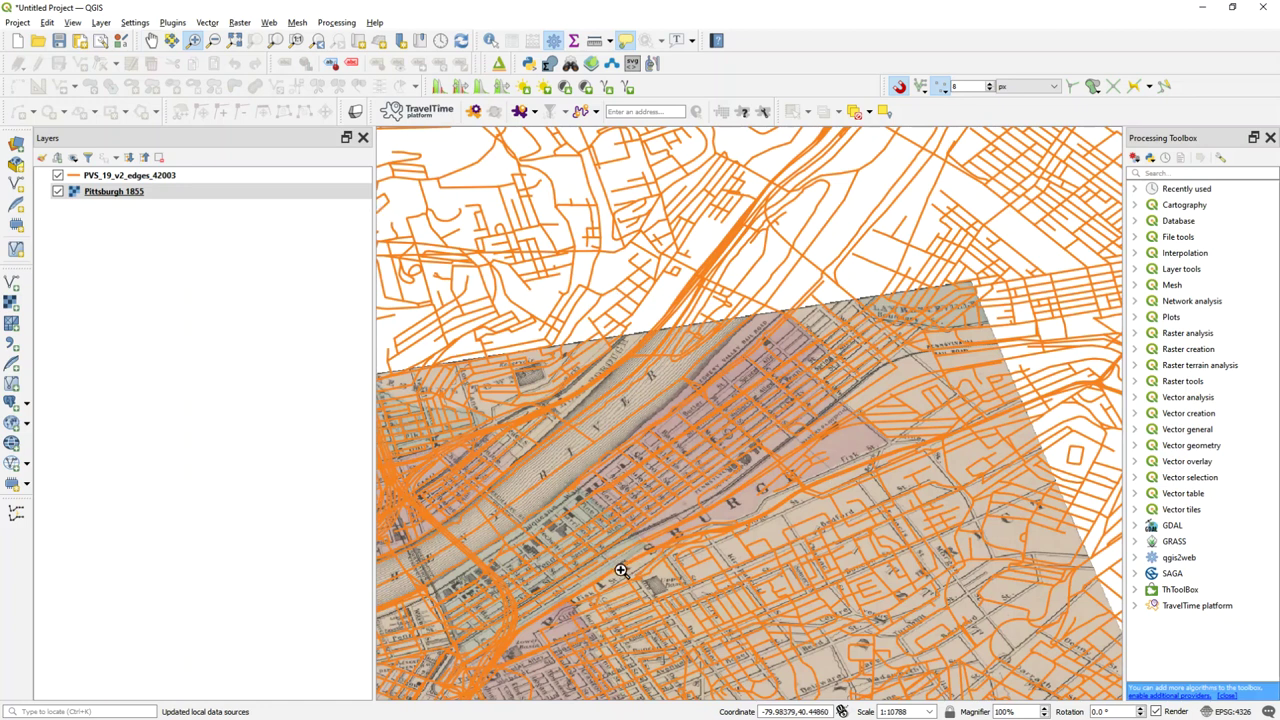
pyautogui.press('Down')
pyautogui.press('Down')
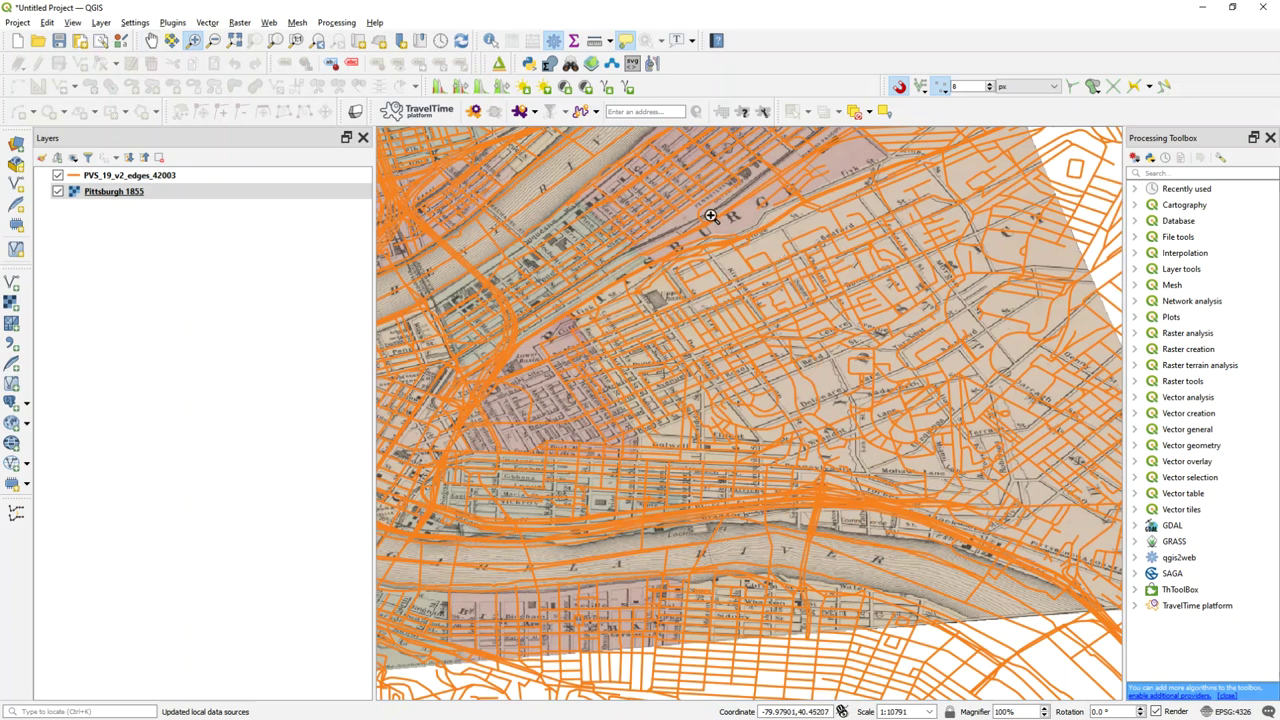
pyautogui.press('Up')
pyautogui.press('Up')
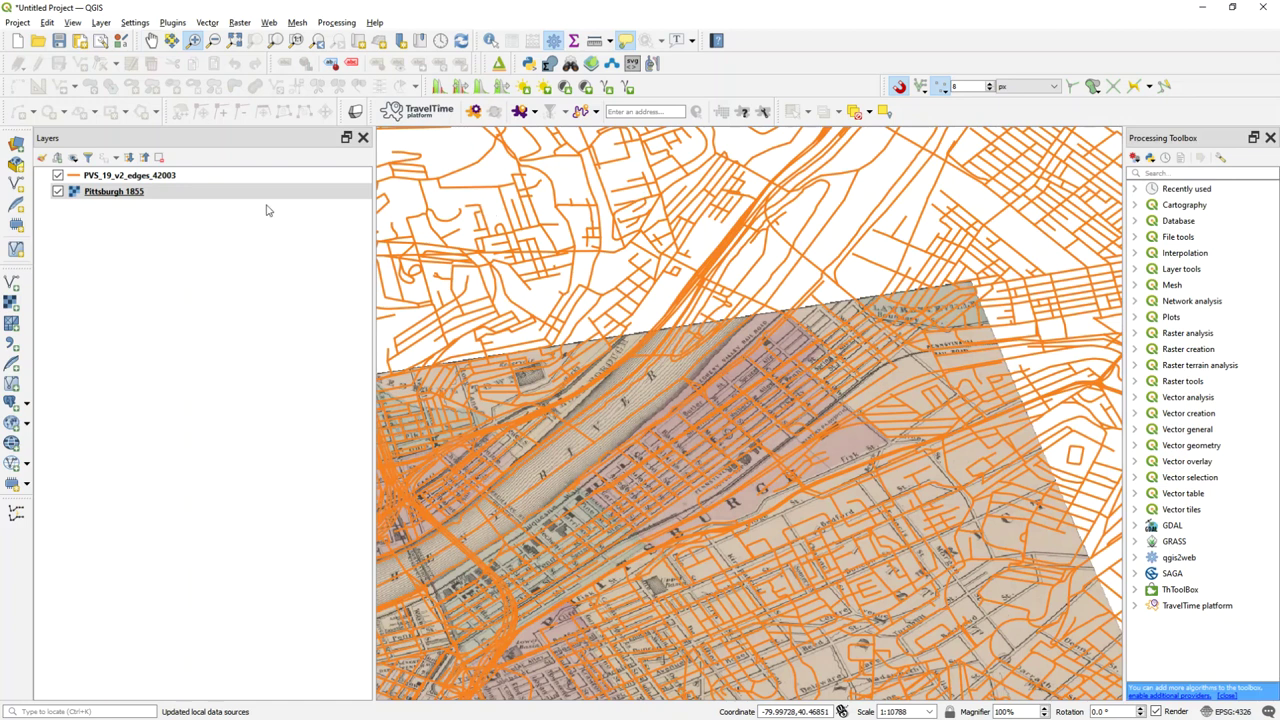
# - Create a temporary scratch layer named Pittsburgh 1860 with MultiPolygon geometry
pyautogui.click(101, 24)
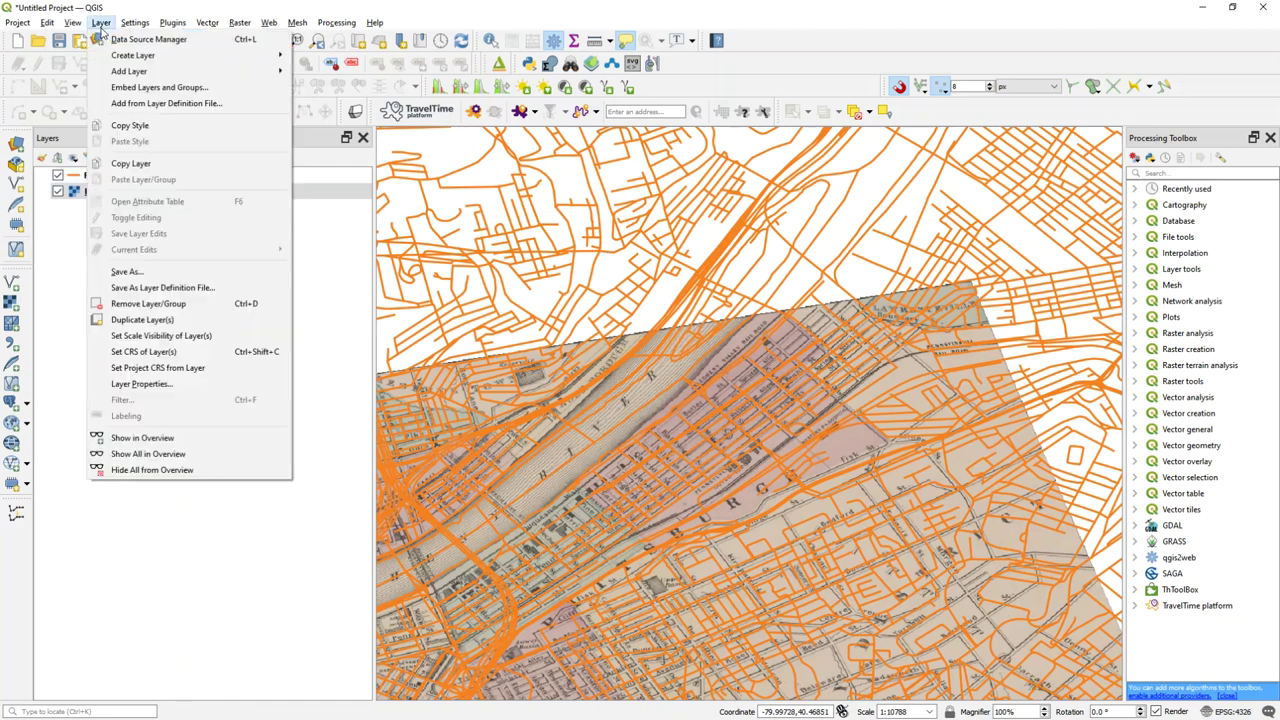
pyautogui.moveTo(197, 55)
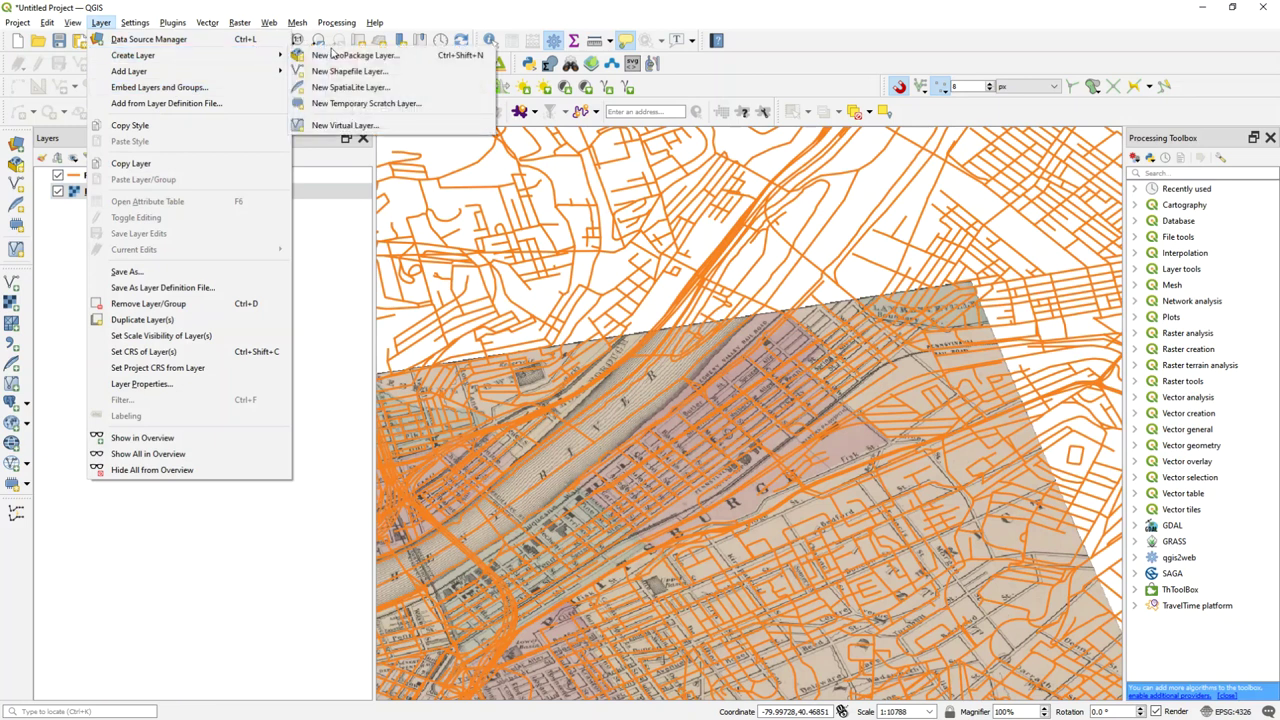
pyautogui.click(372, 103)
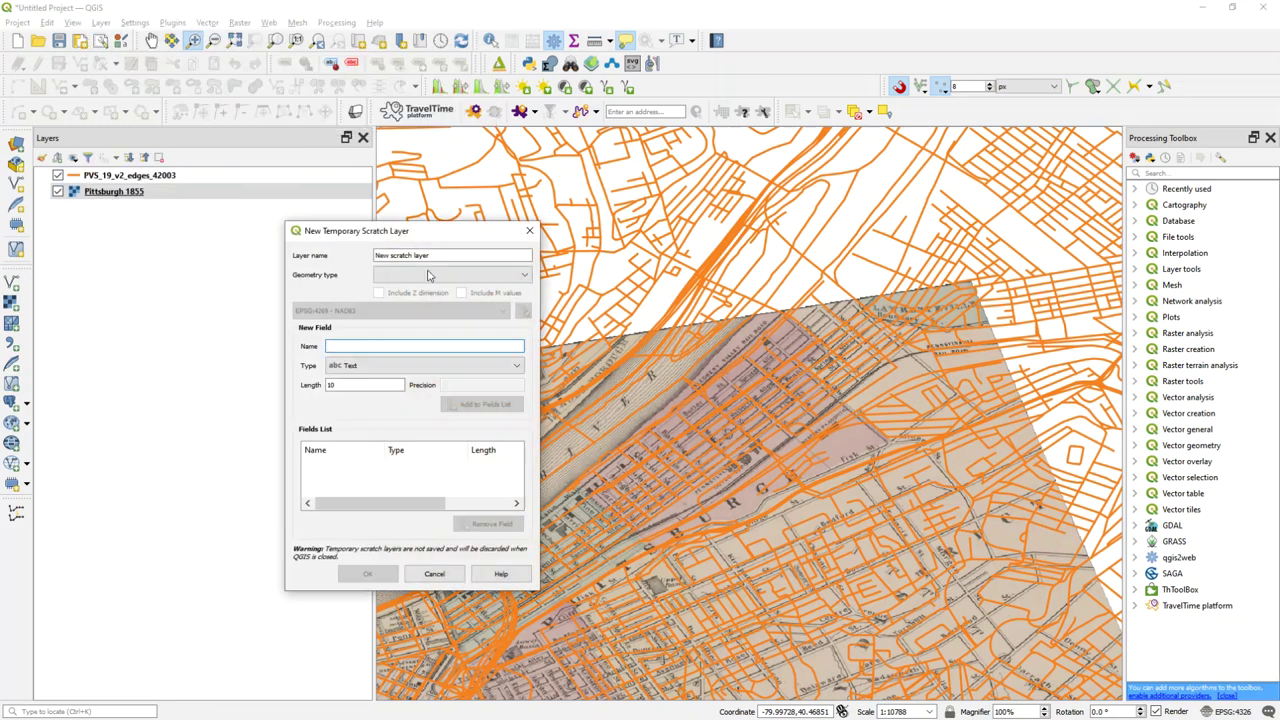
pyautogui.moveTo(438, 257); pyautogui.dragTo(238, 236)
pyautogui.write('Pittsburgh 1860')
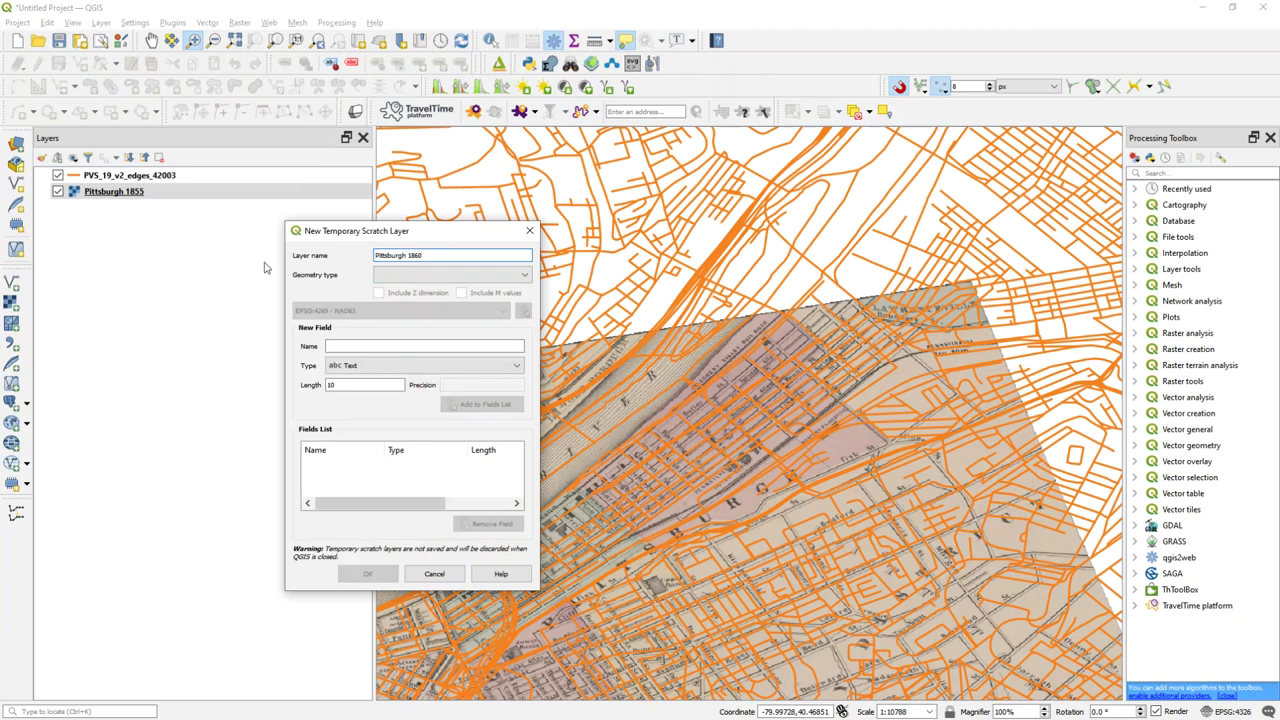
pyautogui.click(396, 278)
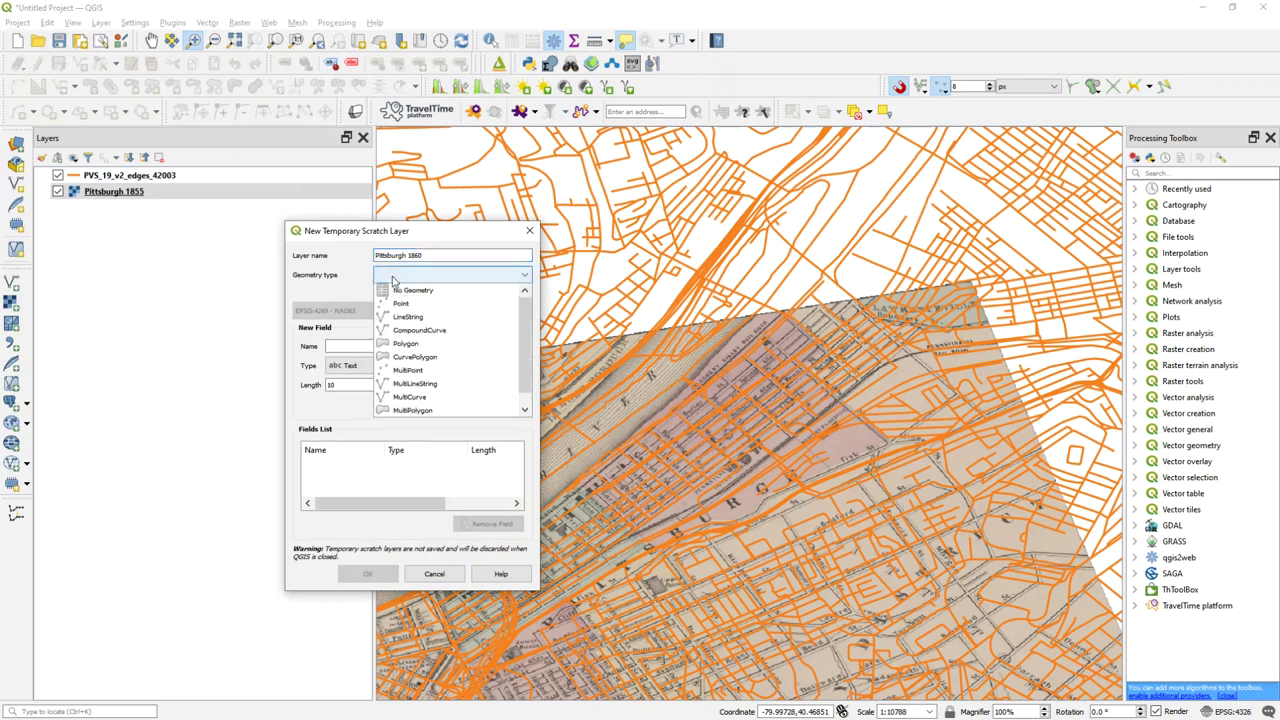
pyautogui.click(509, 412)
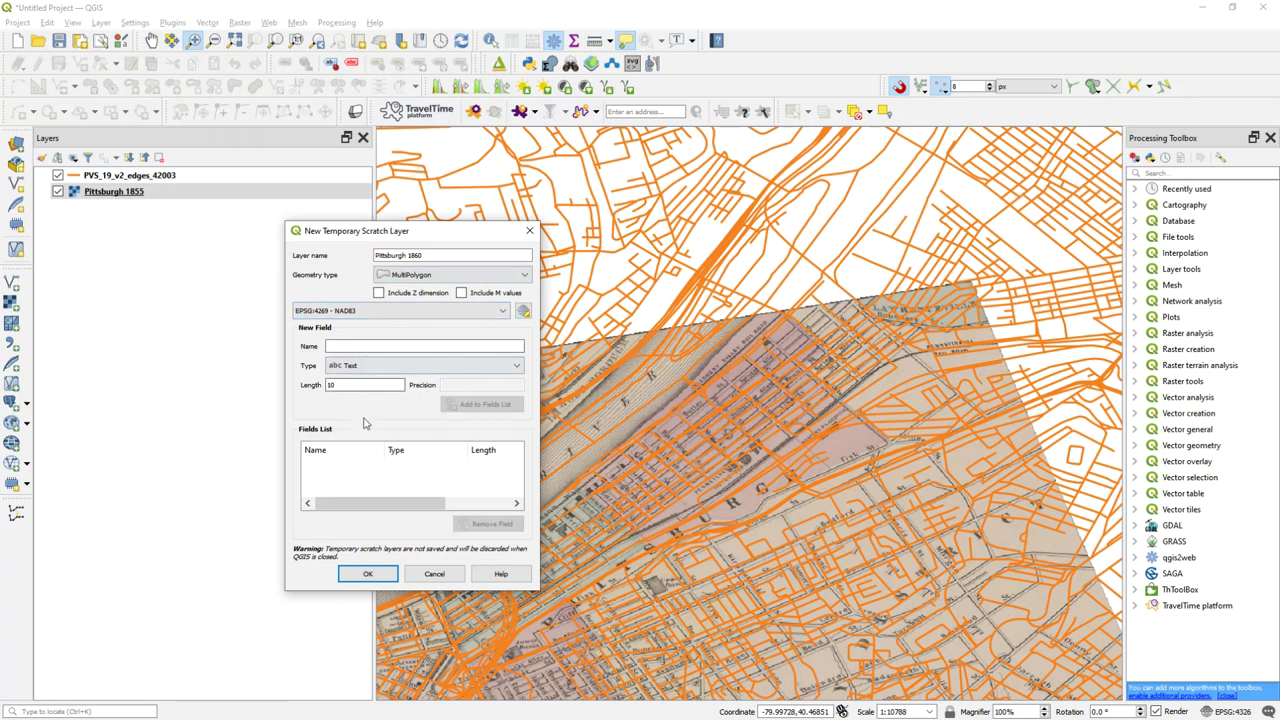
pyautogui.click(367, 573)
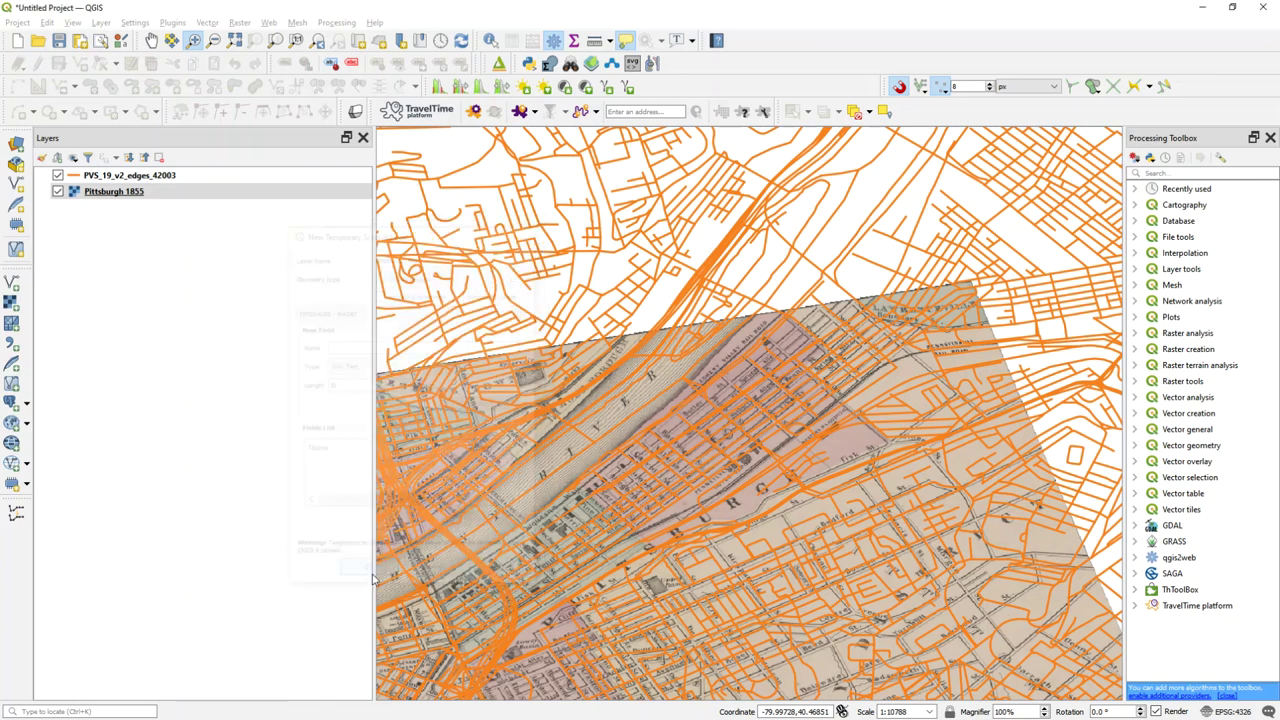
# - Start a polygon on the Pittsburgh 1860 layer, tracing the city's northeastern boundary from the river southeastward
pyautogui.click(178, 191)
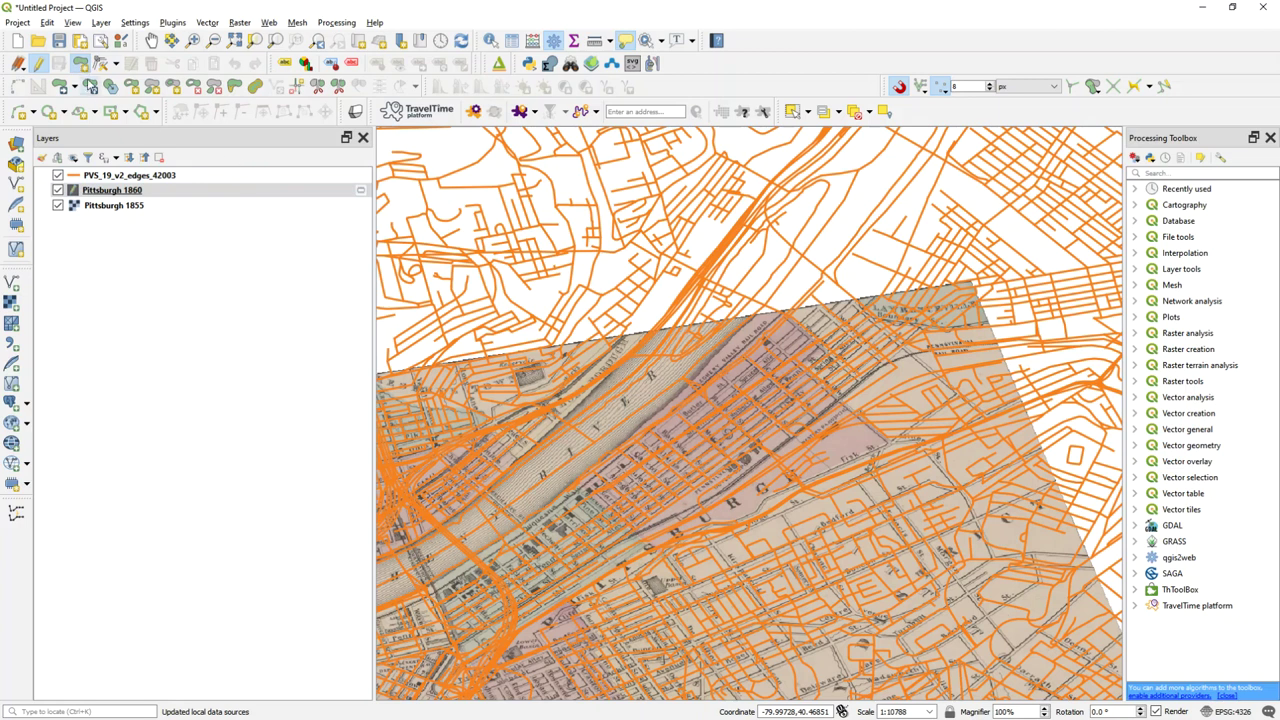
pyautogui.click(84, 64)
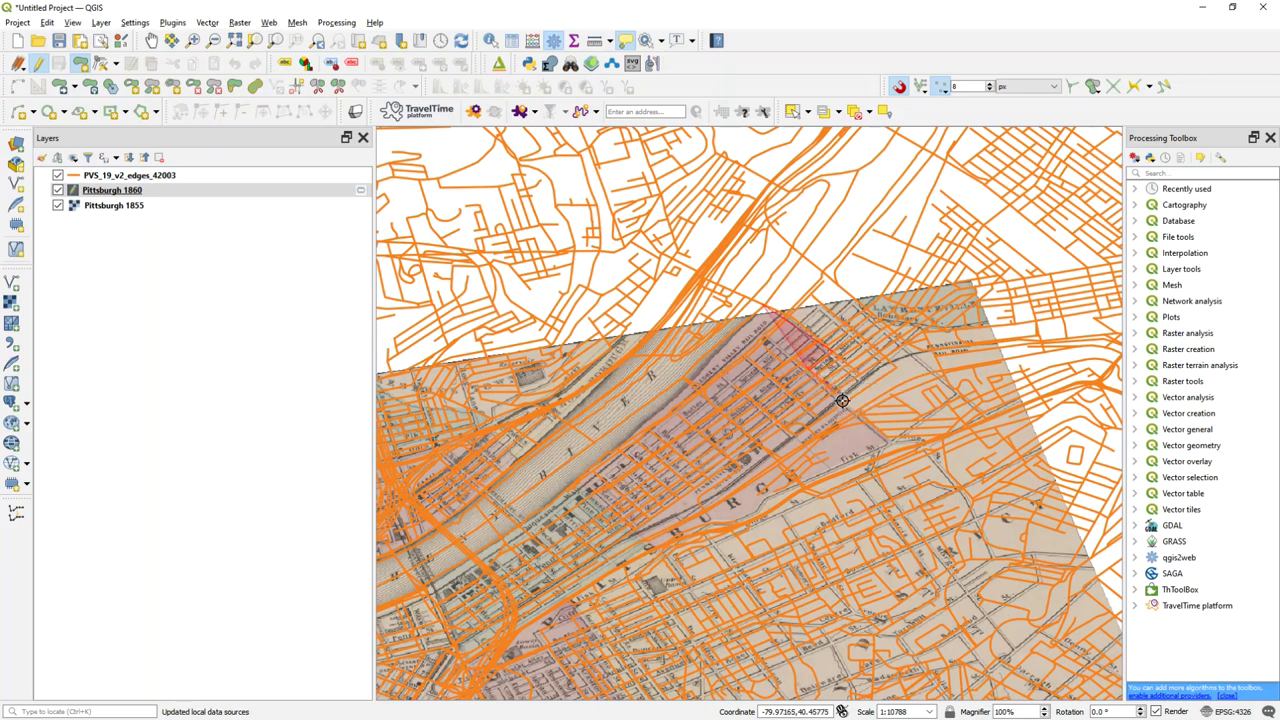
pyautogui.click(885, 440)
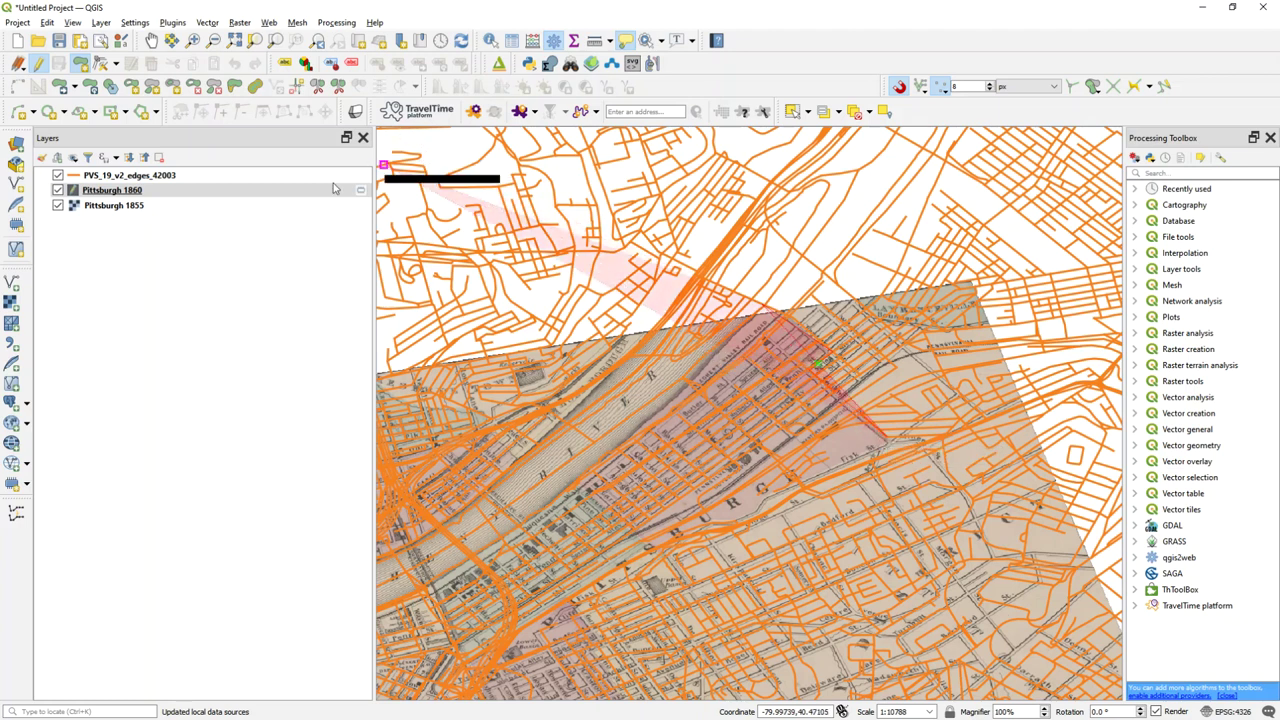
# - Hide the PVS_19_v2_edges_42003 layer and resume the polygon on the Pittsburgh 1860 layer
pyautogui.click(240, 180)
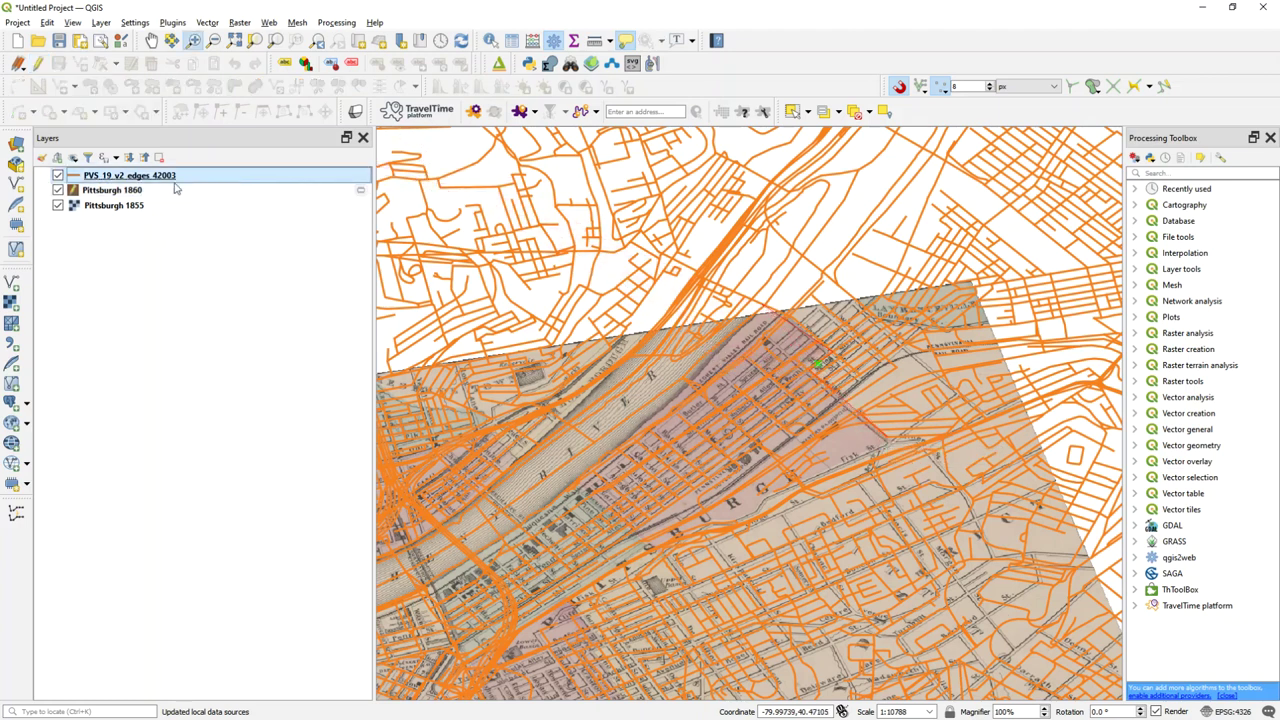
pyautogui.click(58, 176)
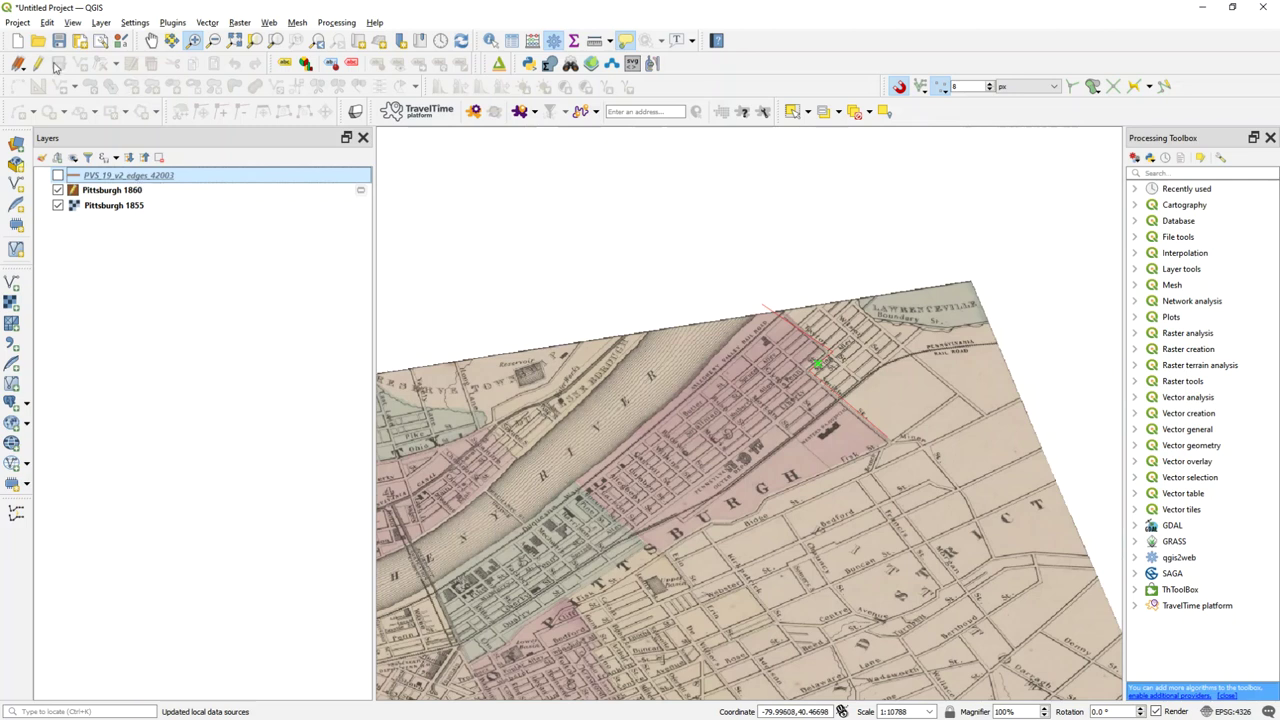
pyautogui.click(165, 192)
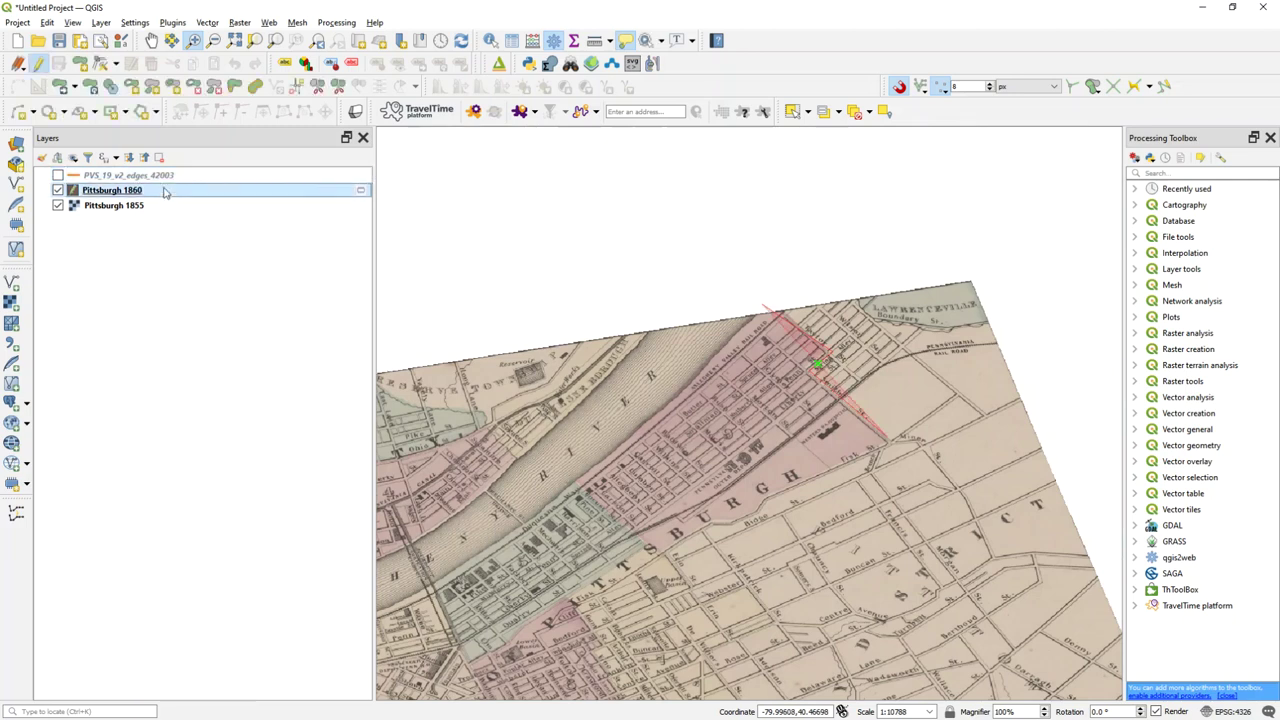
pyautogui.click(84, 70)
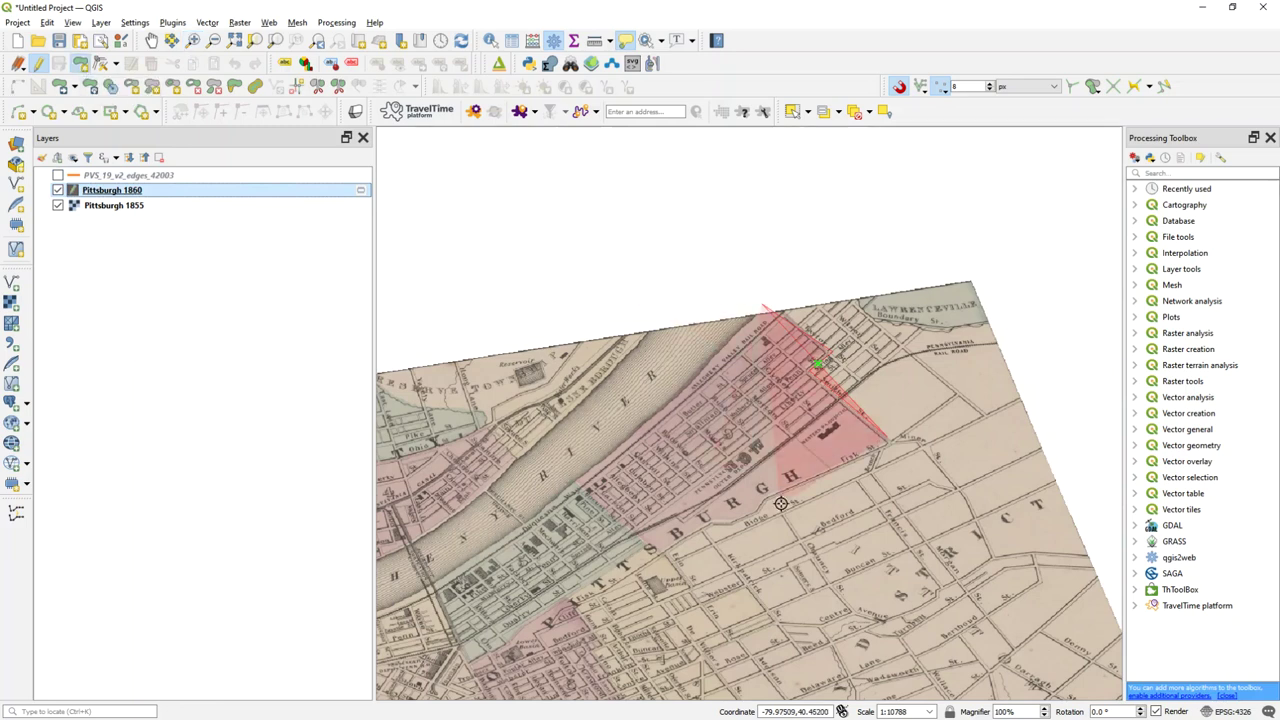
# - Continue the Pittsburgh 1860 polygon southwest along the pink ward's edge near Ridge Street, and around the boundary corners at Webster Street
pyautogui.click(891, 447)
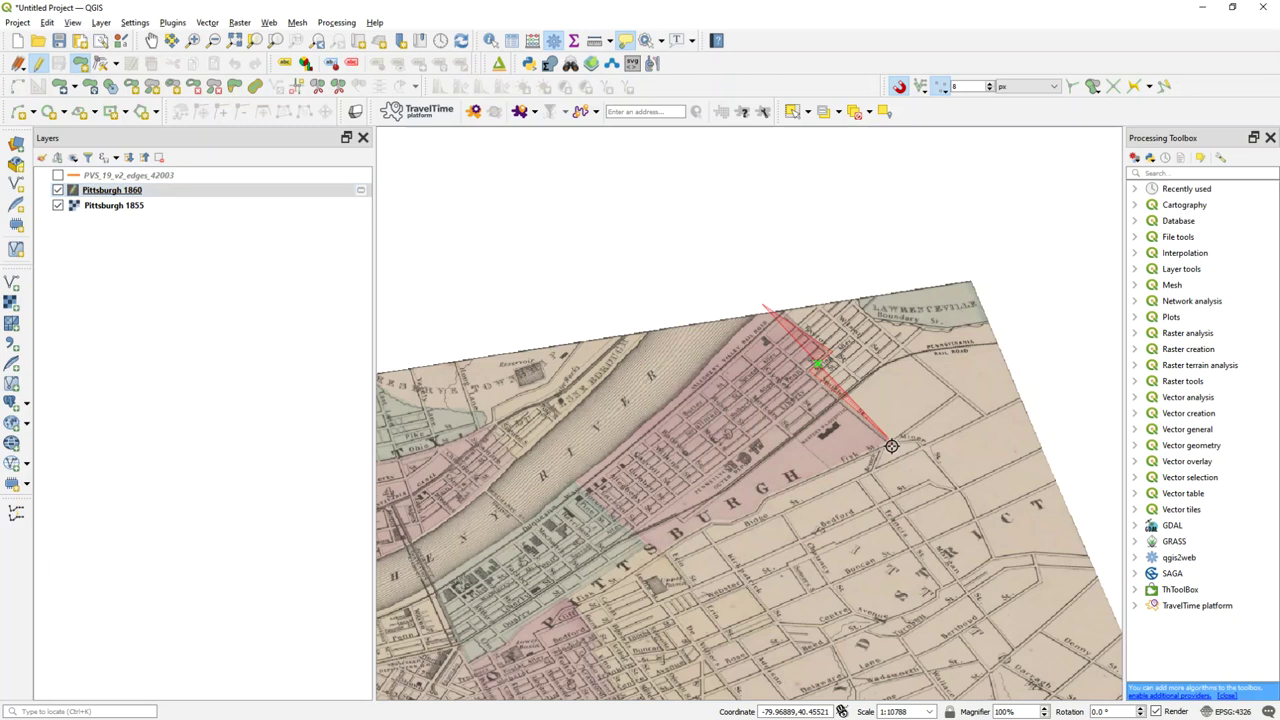
pyautogui.click(760, 507)
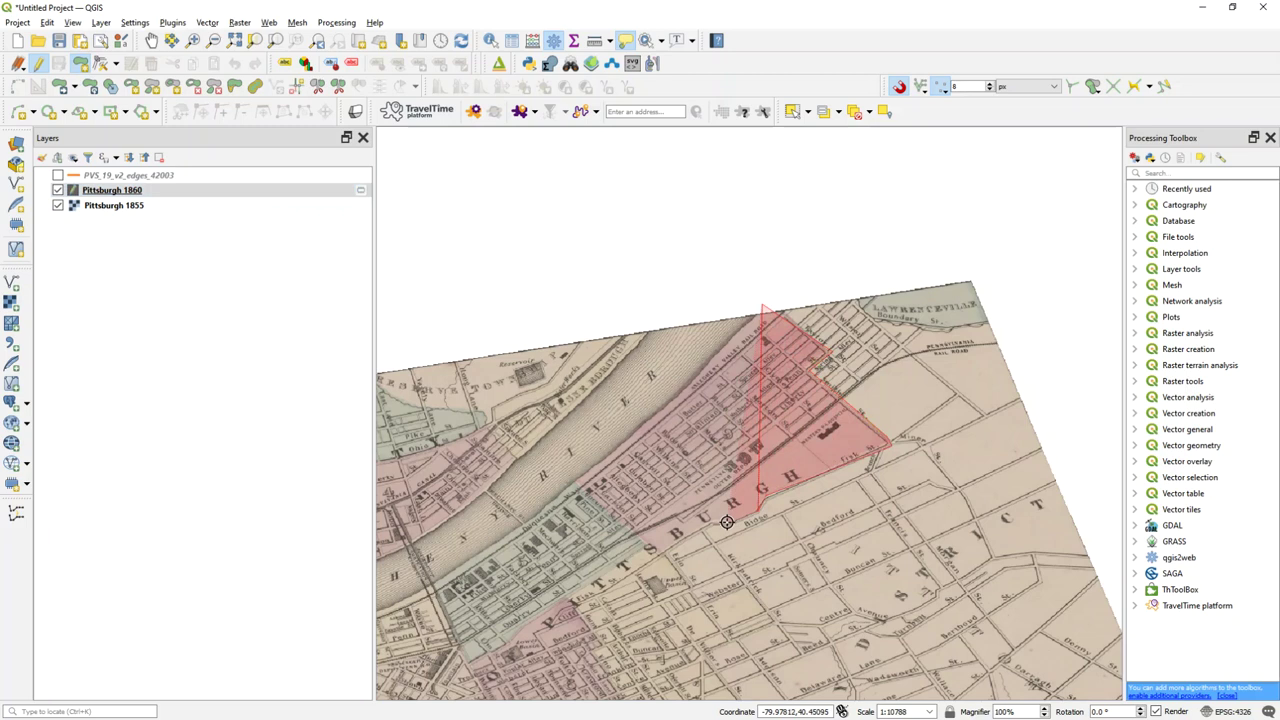
pyautogui.click(715, 522)
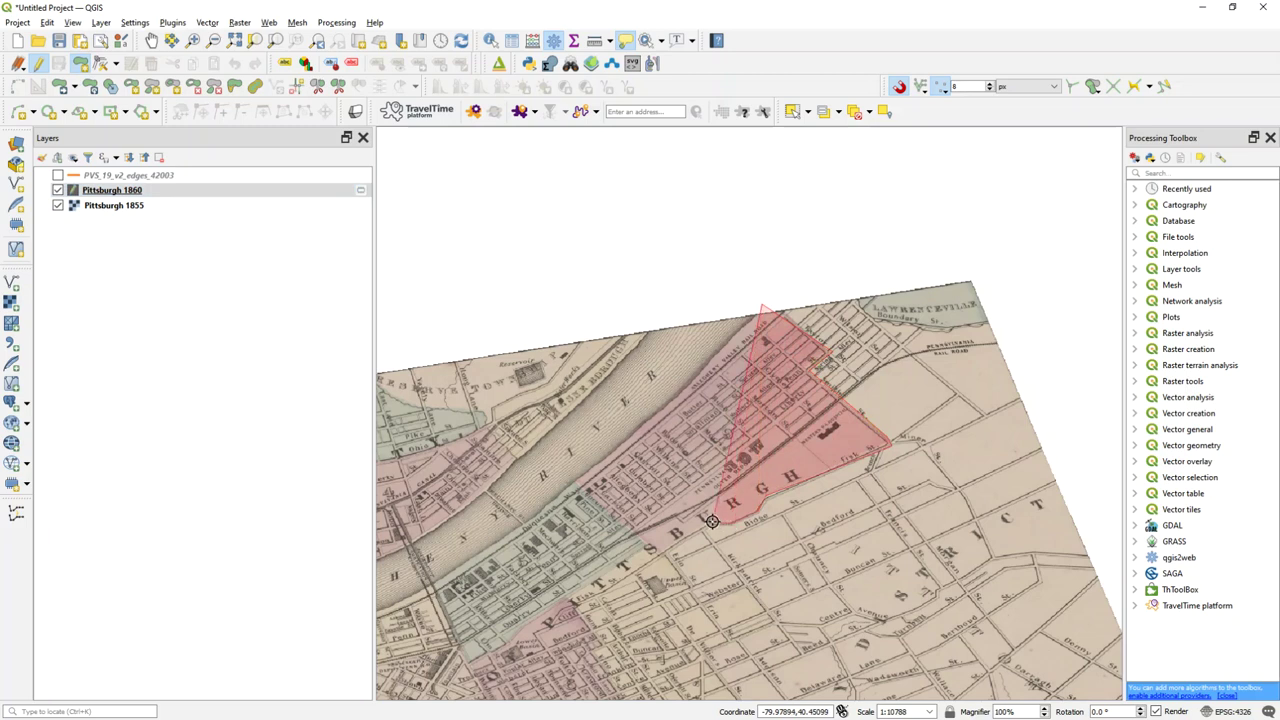
pyautogui.click(667, 550)
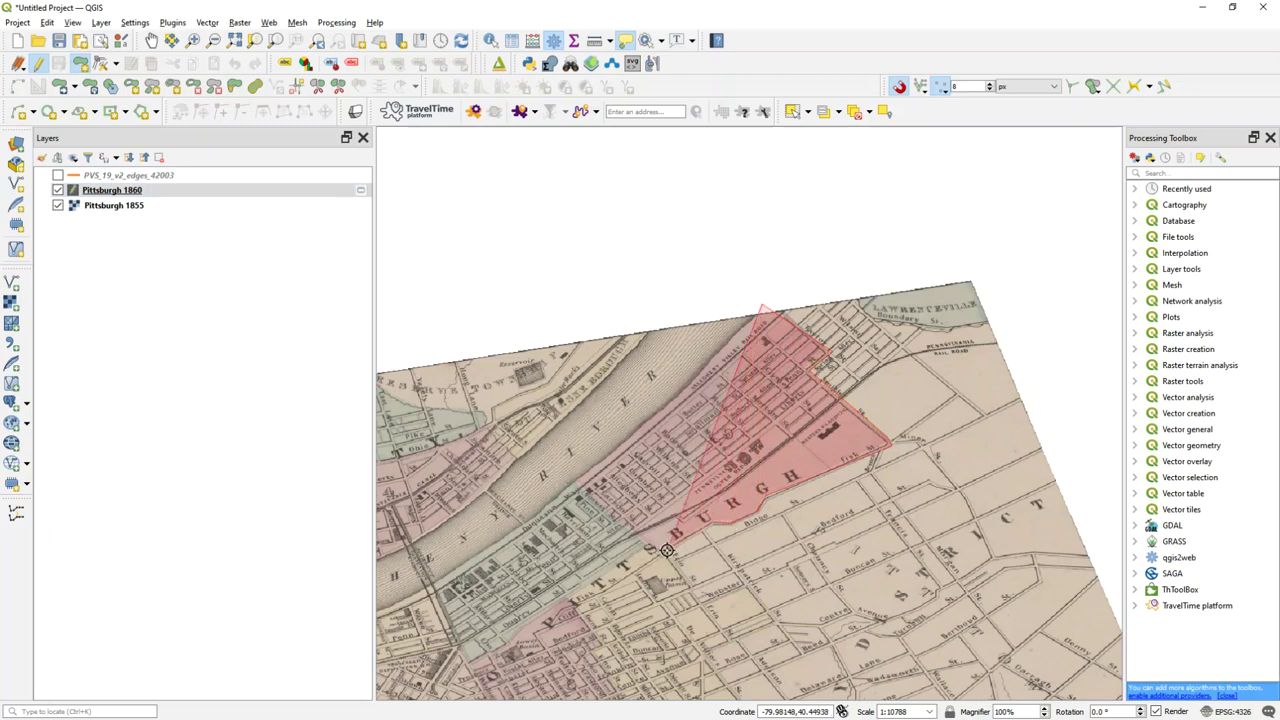
pyautogui.click(697, 602)
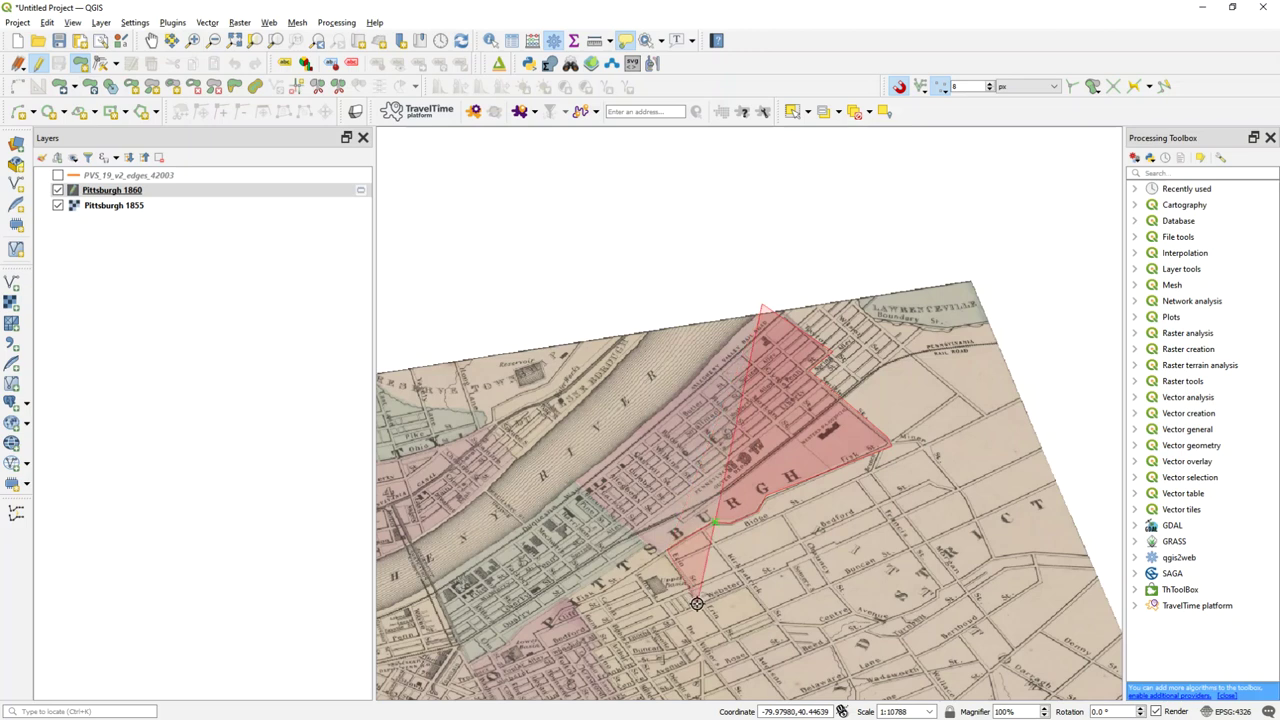
pyautogui.click(774, 618)
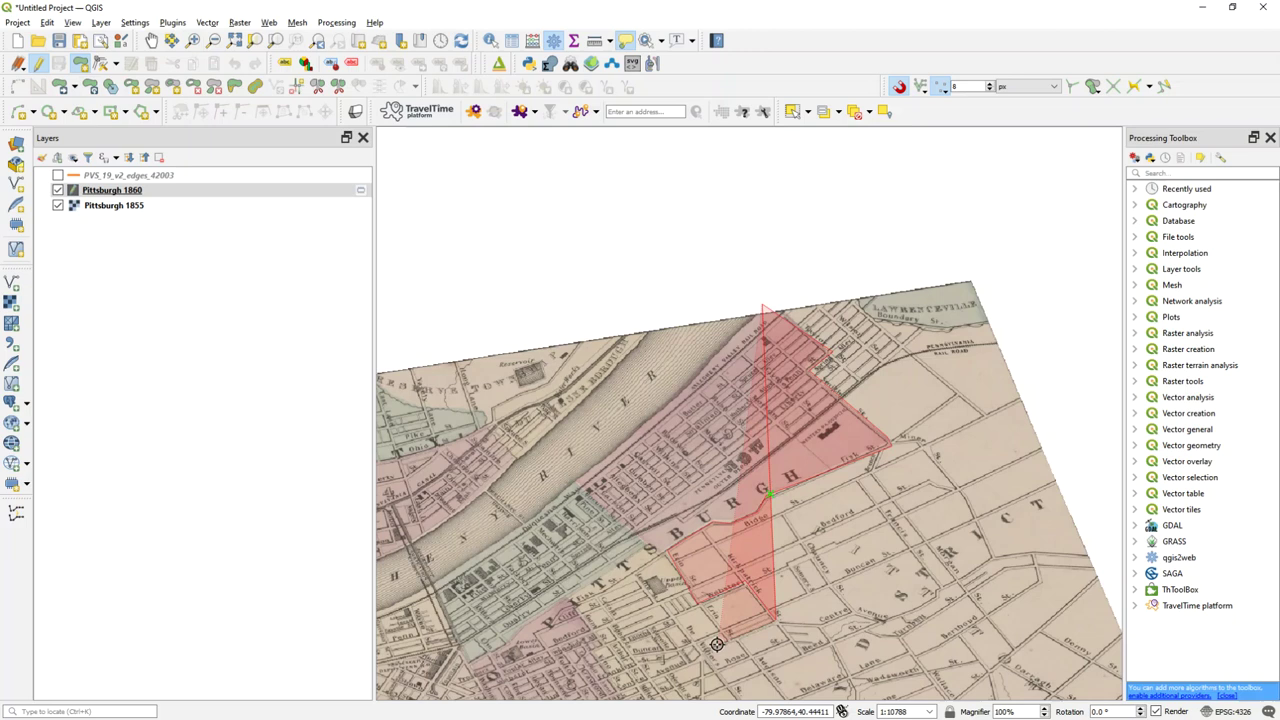
# - Extend the Pittsburgh 1860 polygon south past Ellicott Street to Pennsylvania Avenue, following the edge of the shaded wards toward the Monongahela River
pyautogui.press('Down')
pyautogui.press('Down')
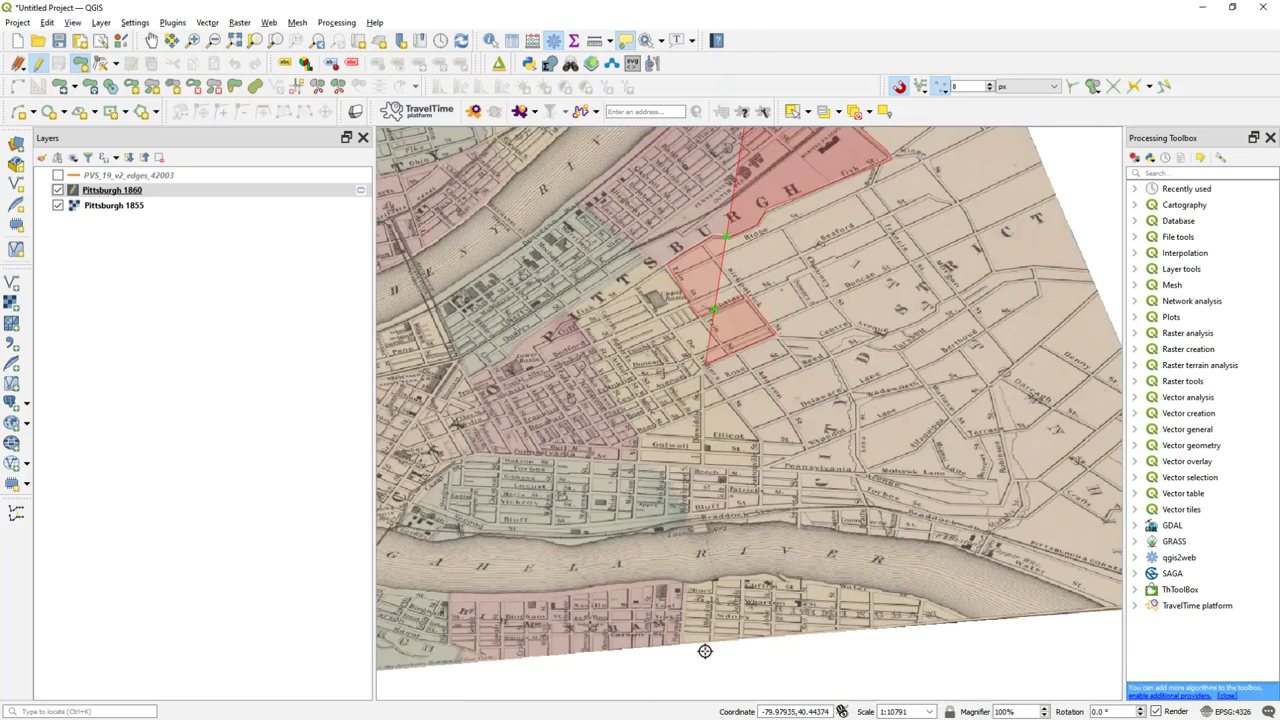
pyautogui.click(760, 439)
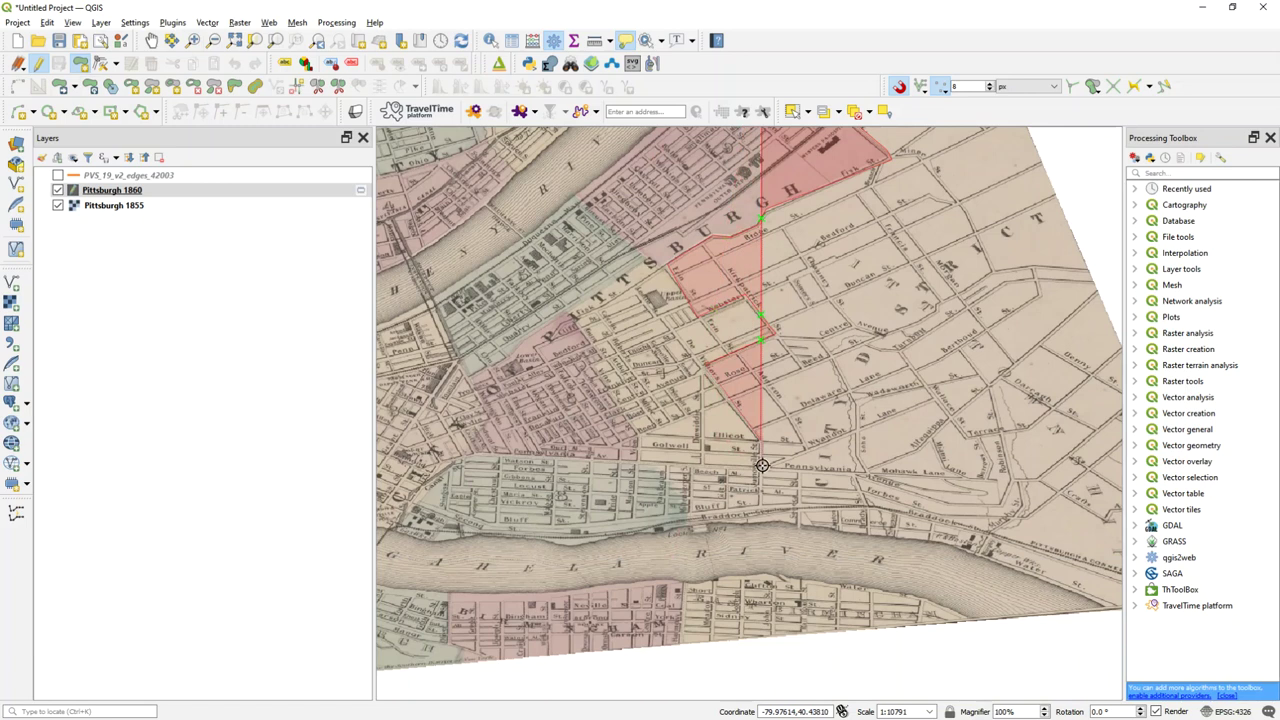
pyautogui.click(761, 470)
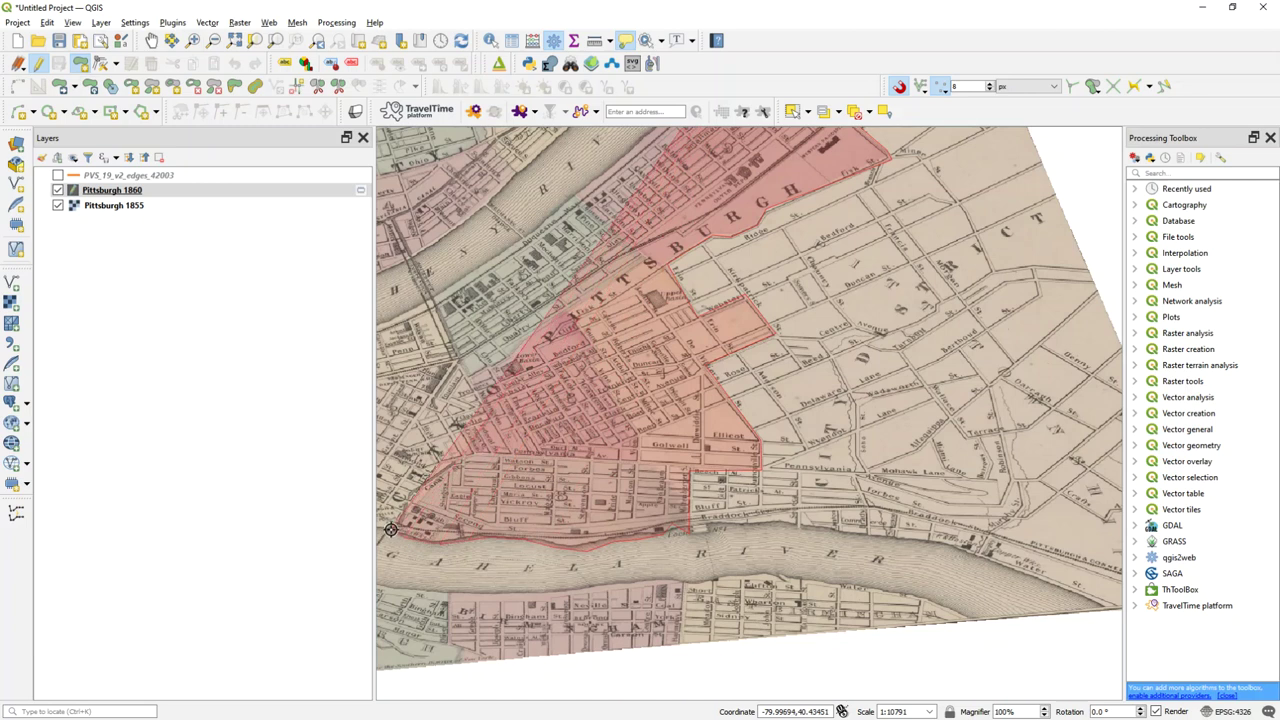
# - Trace the polygon's boundary west along the Monongahela riverbank to the tip of the city where the rivers meet
pyautogui.press('Left')
pyautogui.press('Left')
pyautogui.press('Left')
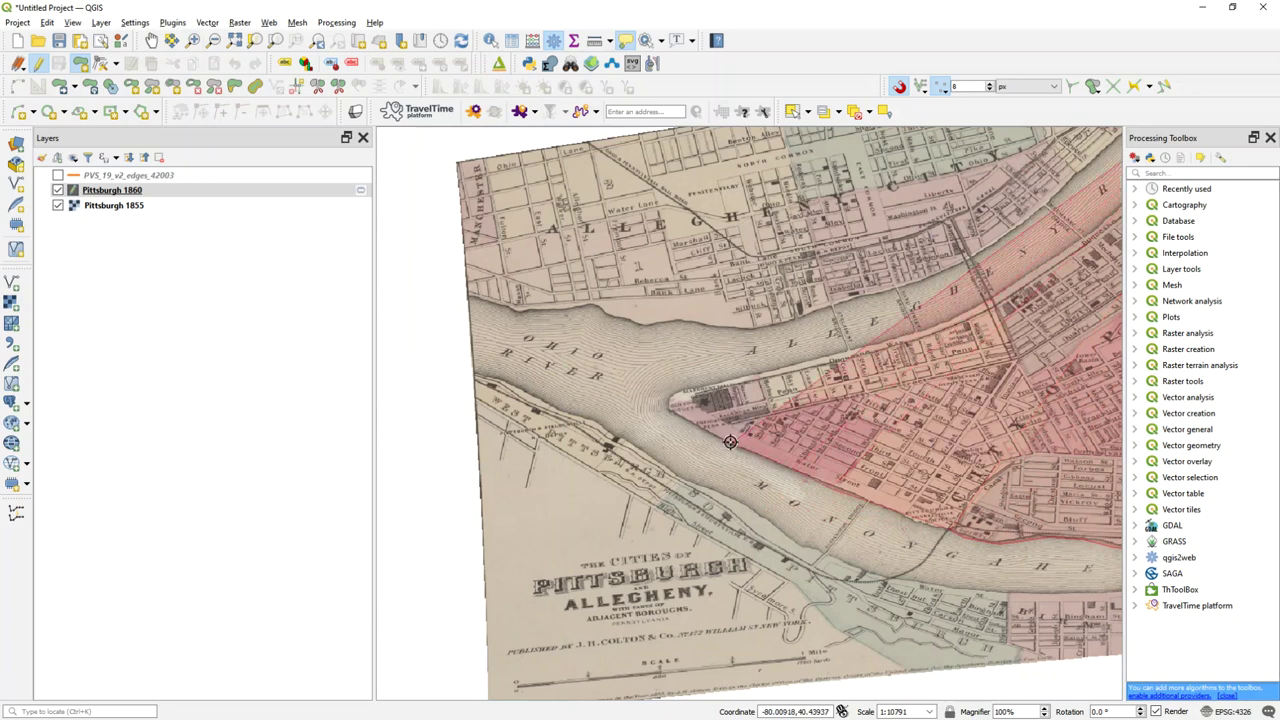
pyautogui.click(670, 399)
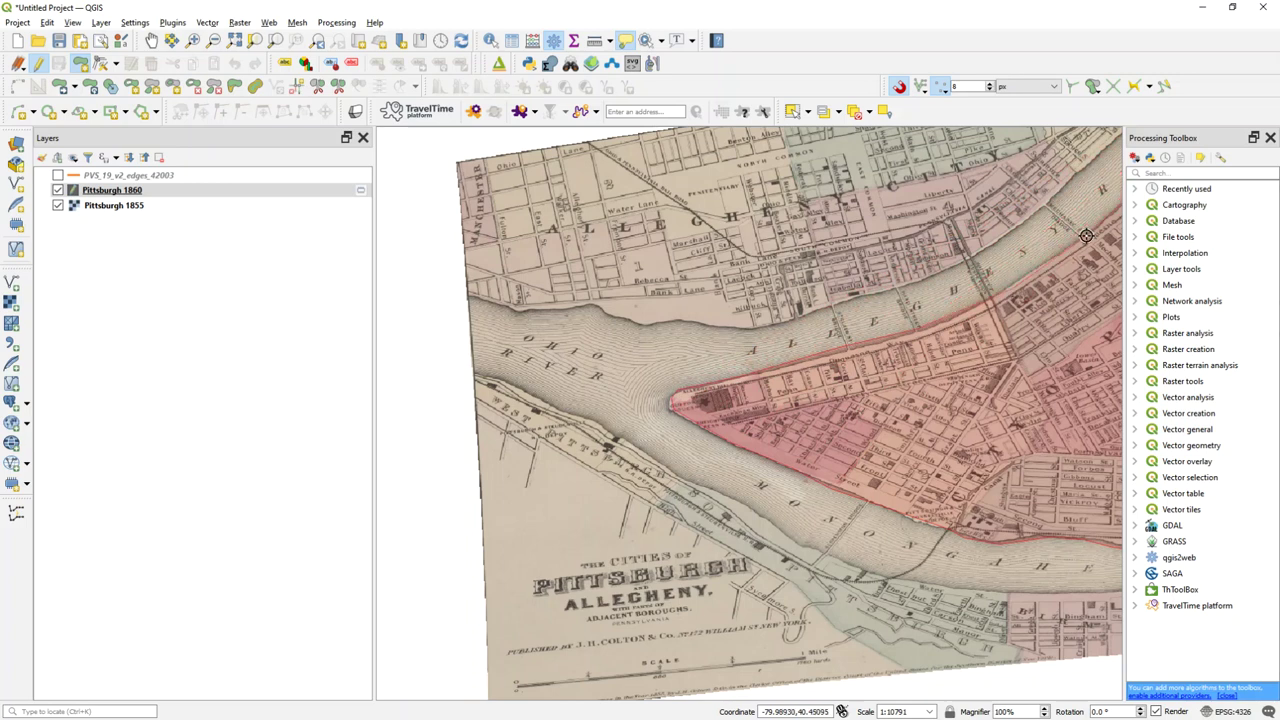
# - Trace the Allegheny riverbank northeast back to the polygon's starting corner and finish the Pittsburgh 1860 polygon
pyautogui.press('Up')
pyautogui.press('Up')
pyautogui.press('Right')
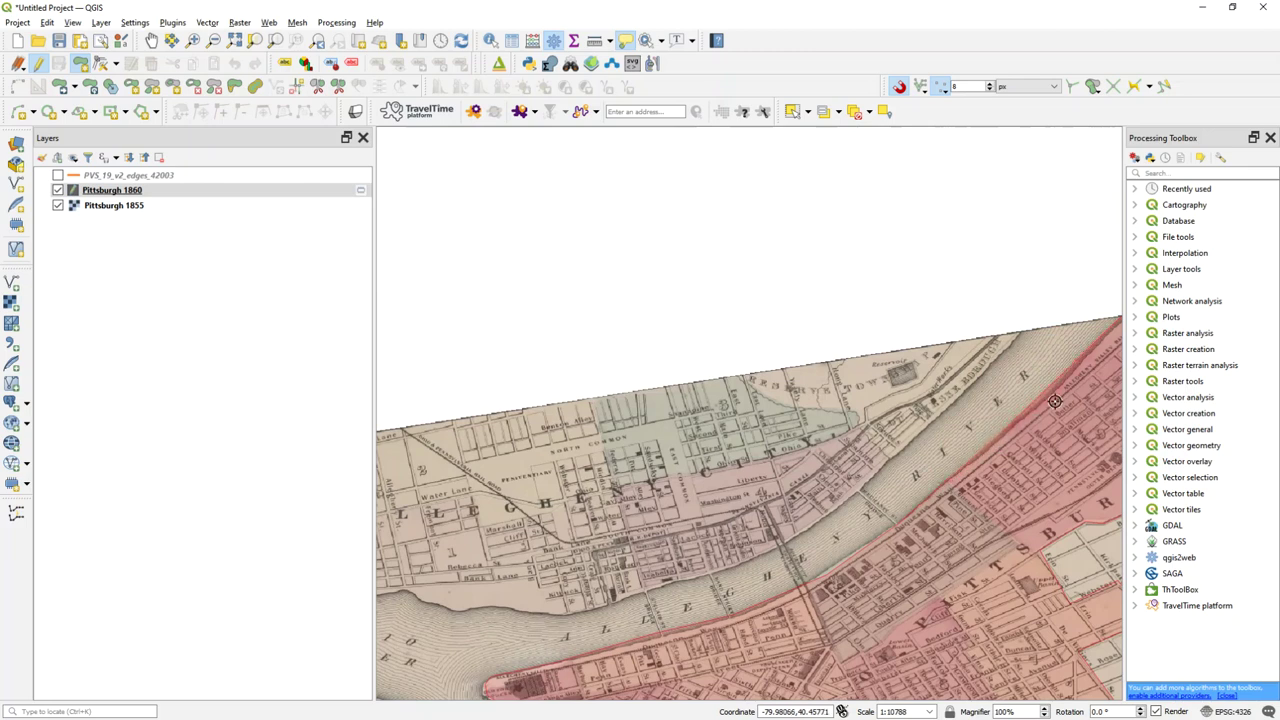
pyautogui.press('Up')
pyautogui.press('Right')
pyautogui.press('Right')
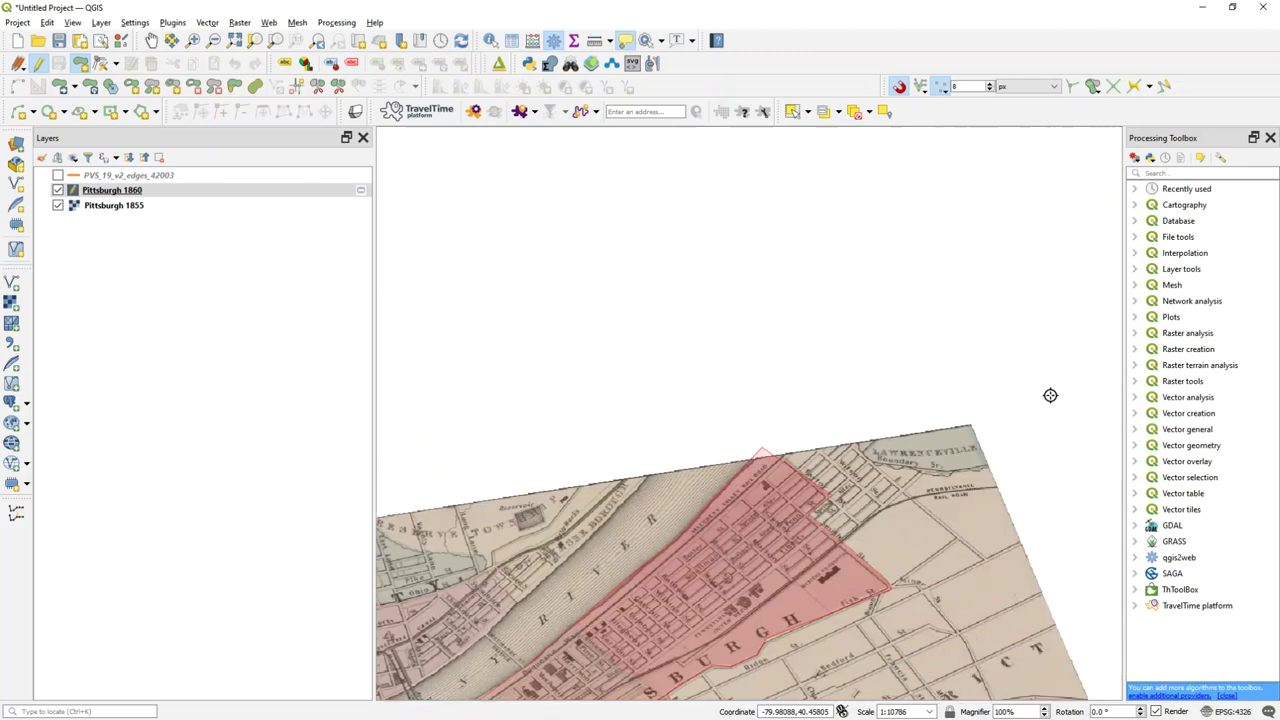
pyautogui.rightClick(744, 471)
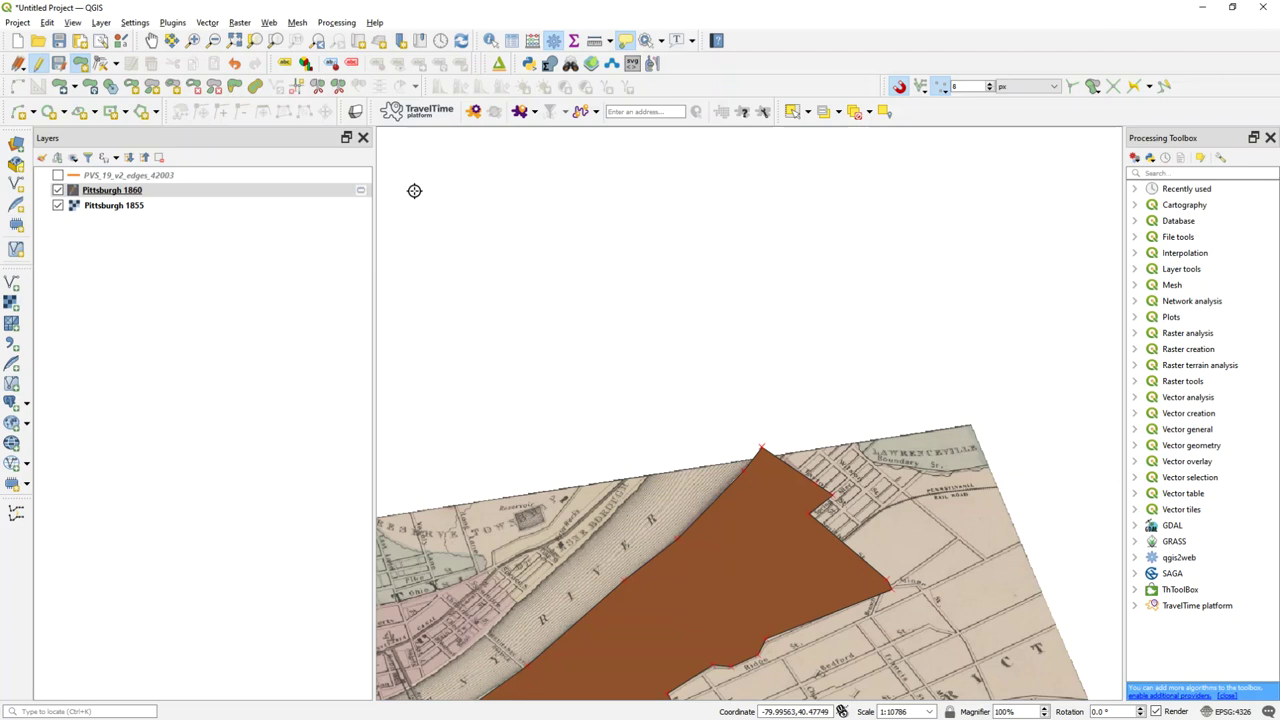
# - Set the Pittsburgh 1860 layer's fill symbol opacity to 40% and apply it
pyautogui.doubleClick(197, 191)
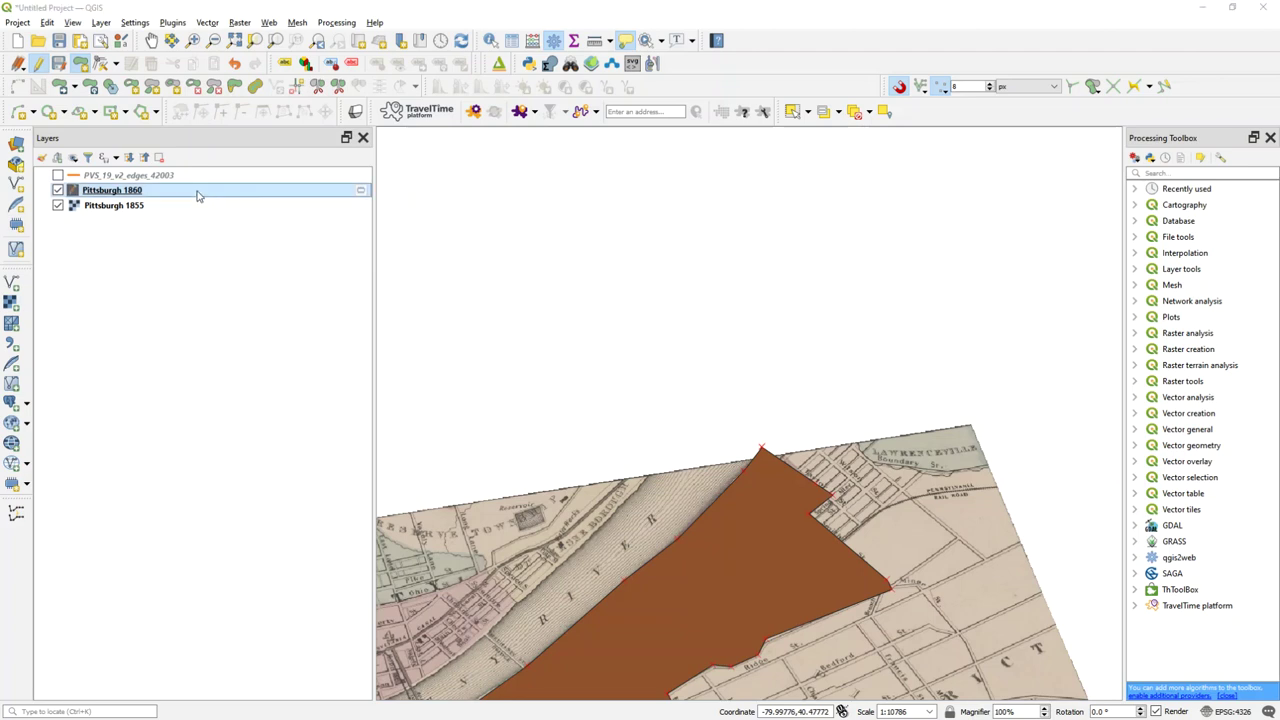
pyautogui.click(530, 112)
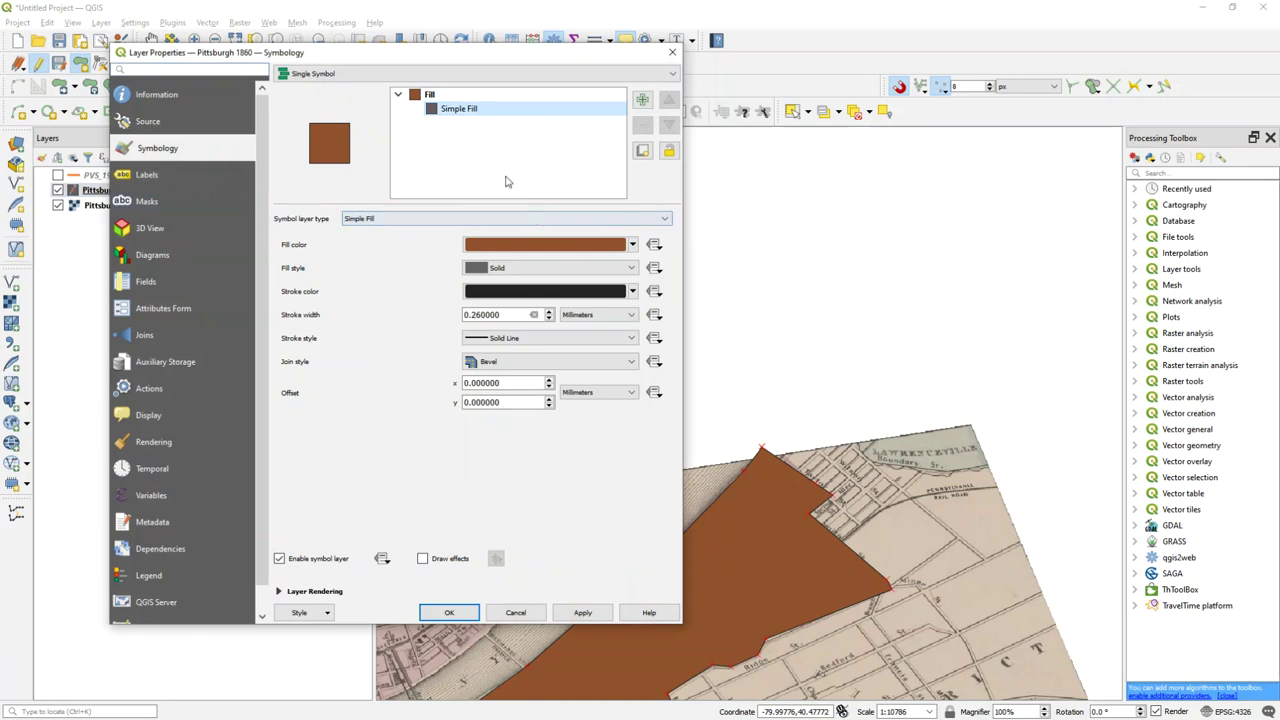
pyautogui.click(505, 97)
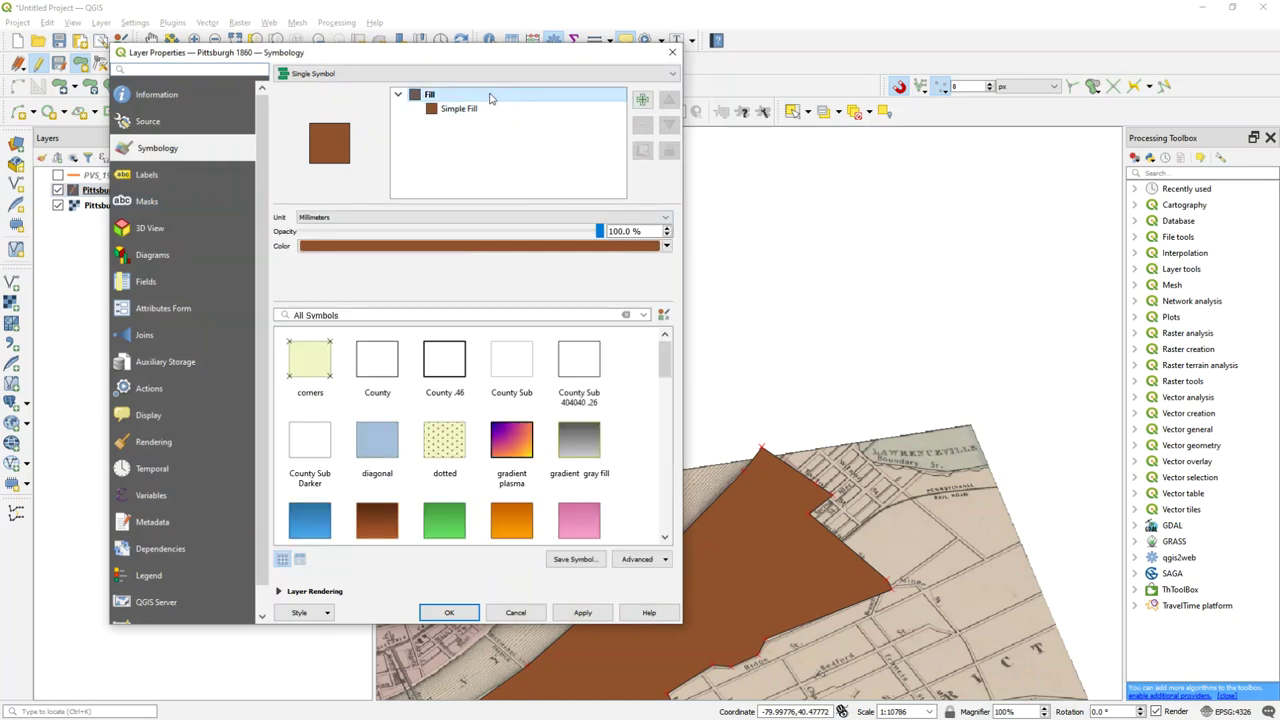
pyautogui.moveTo(622, 231); pyautogui.dragTo(522, 233)
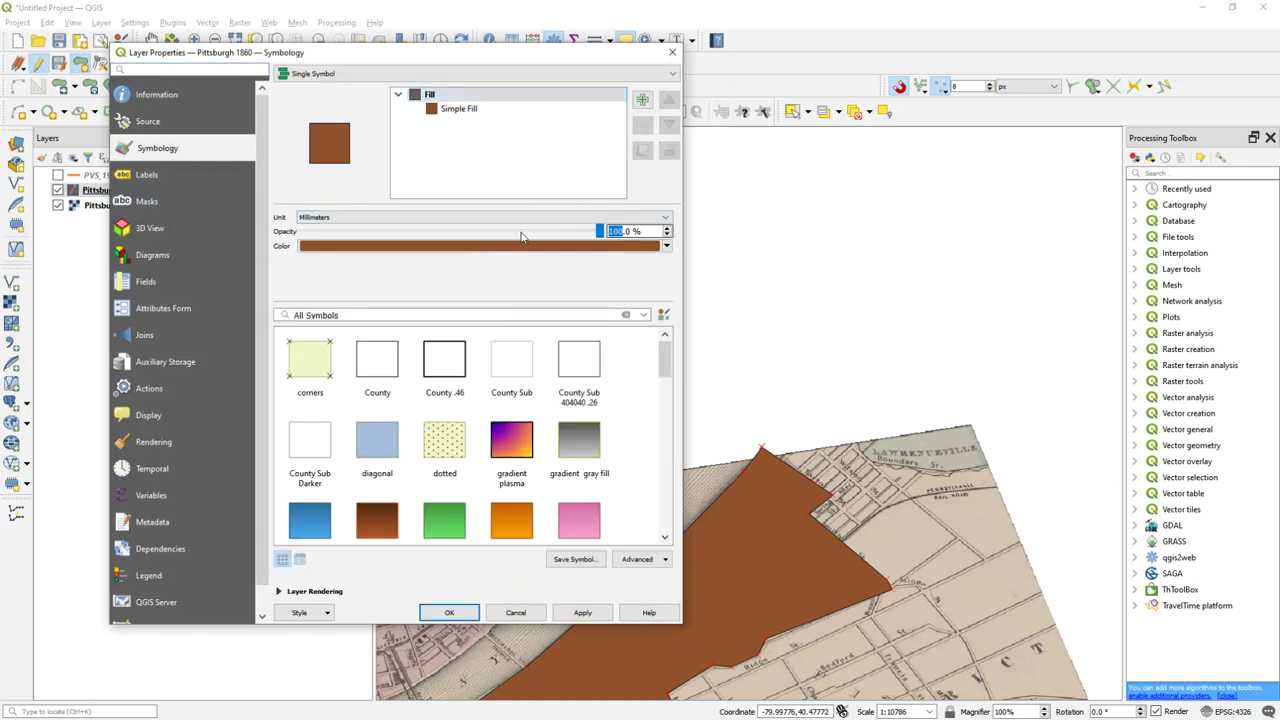
pyautogui.write('40')
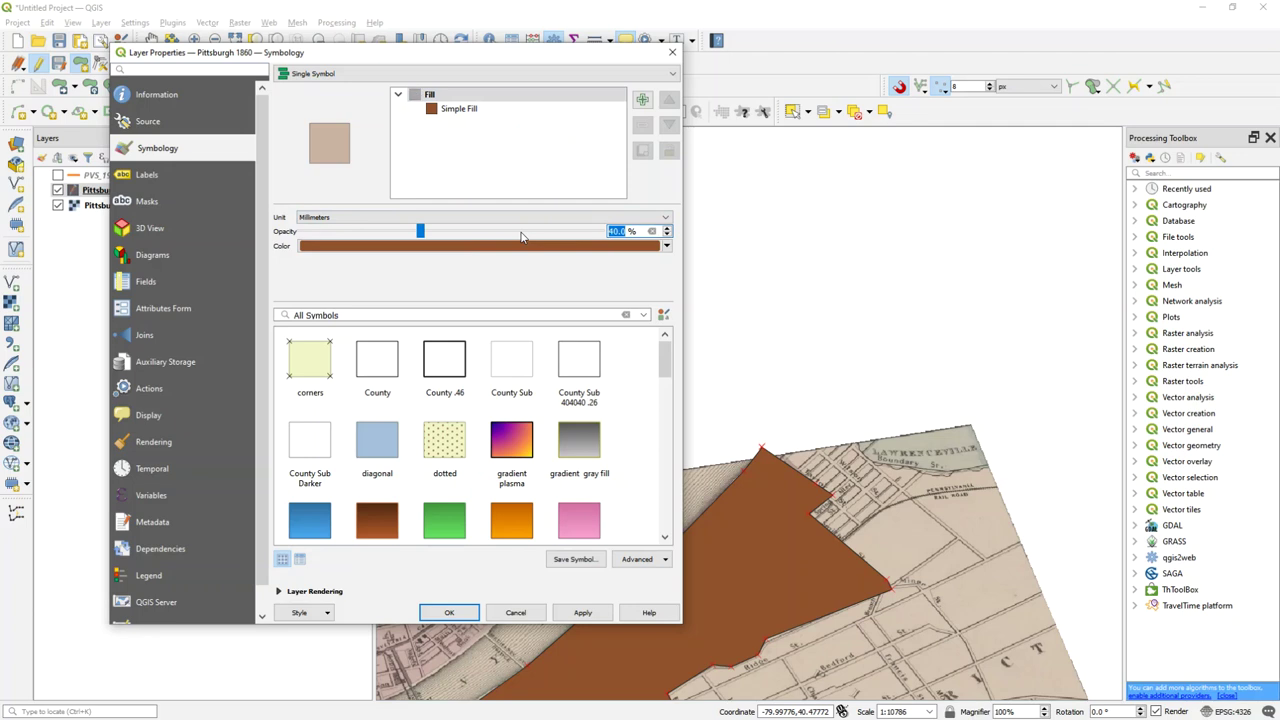
pyautogui.click(582, 612)
pyautogui.click(461, 615)
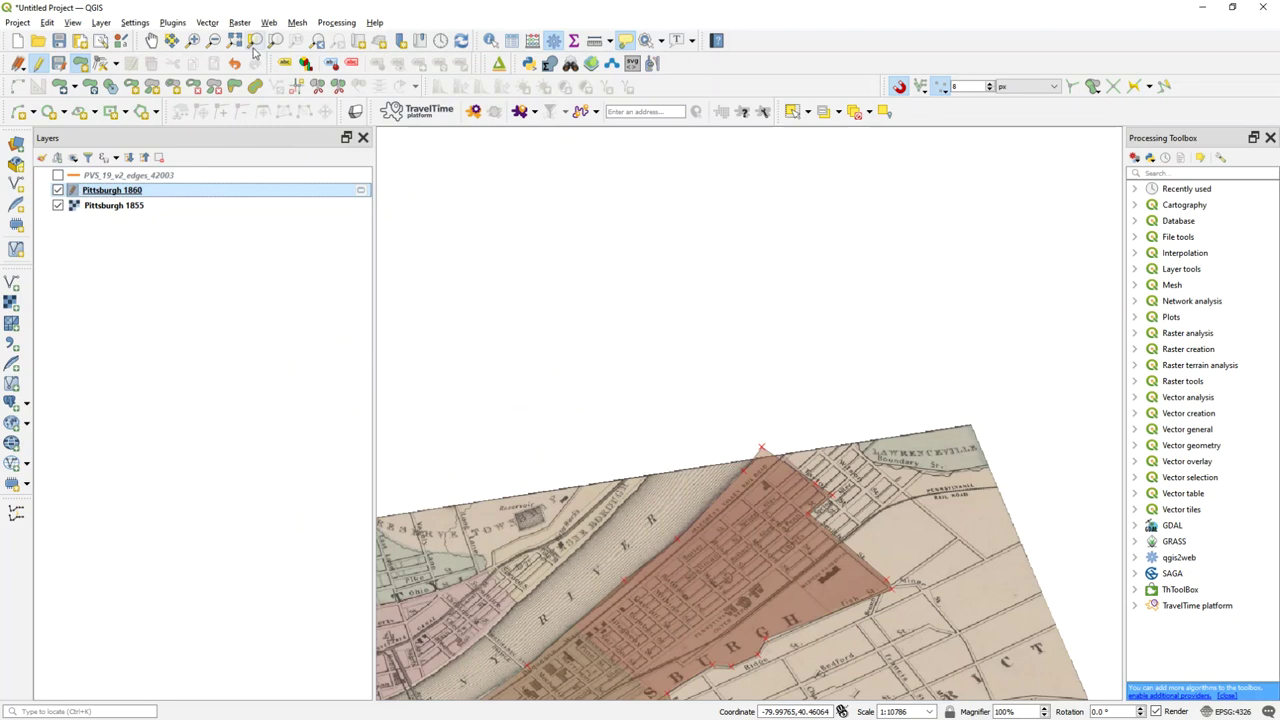
# - Create a temporary scratch layer named Lines with MultiLineString geometry
pyautogui.click(213, 40)
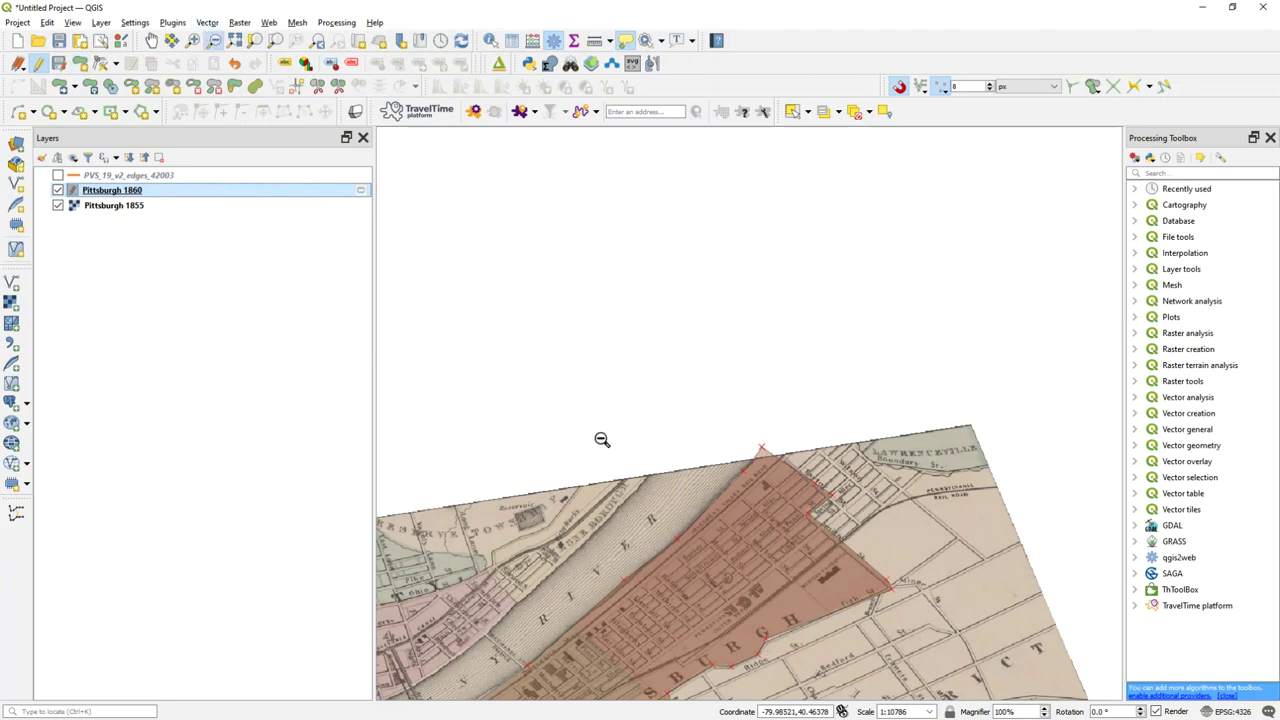
pyautogui.click(649, 538)
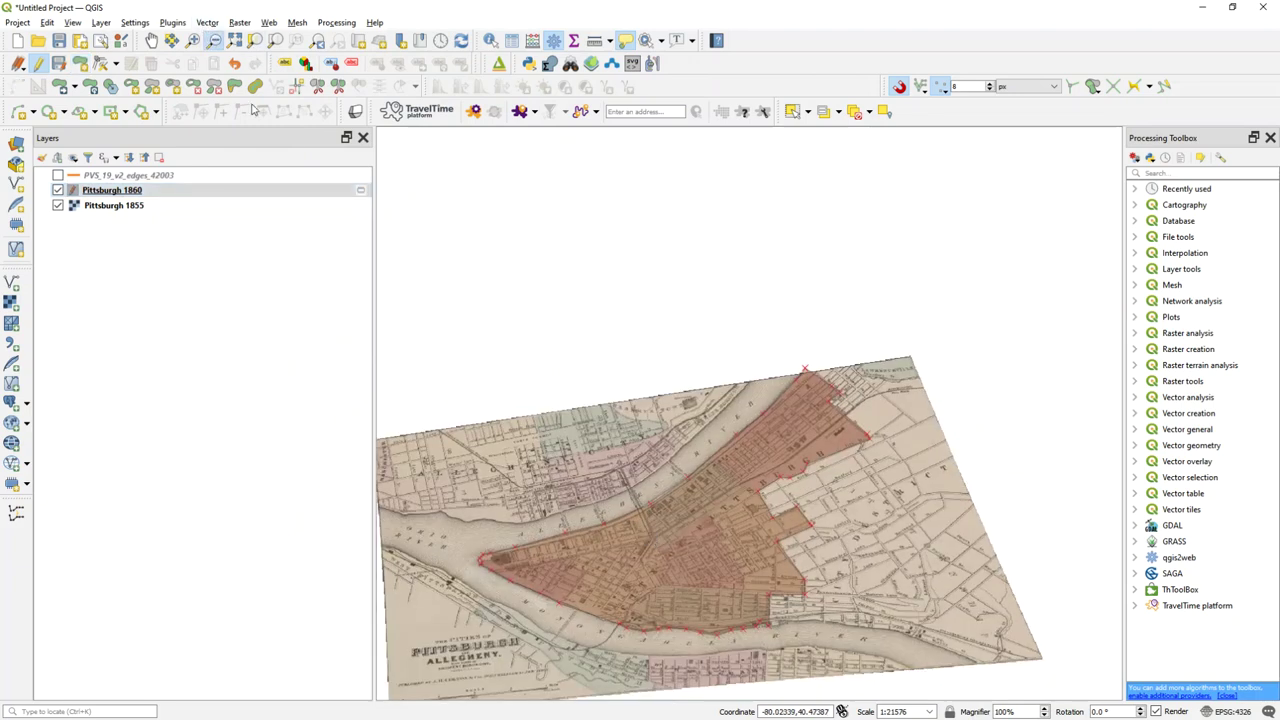
pyautogui.click(193, 40)
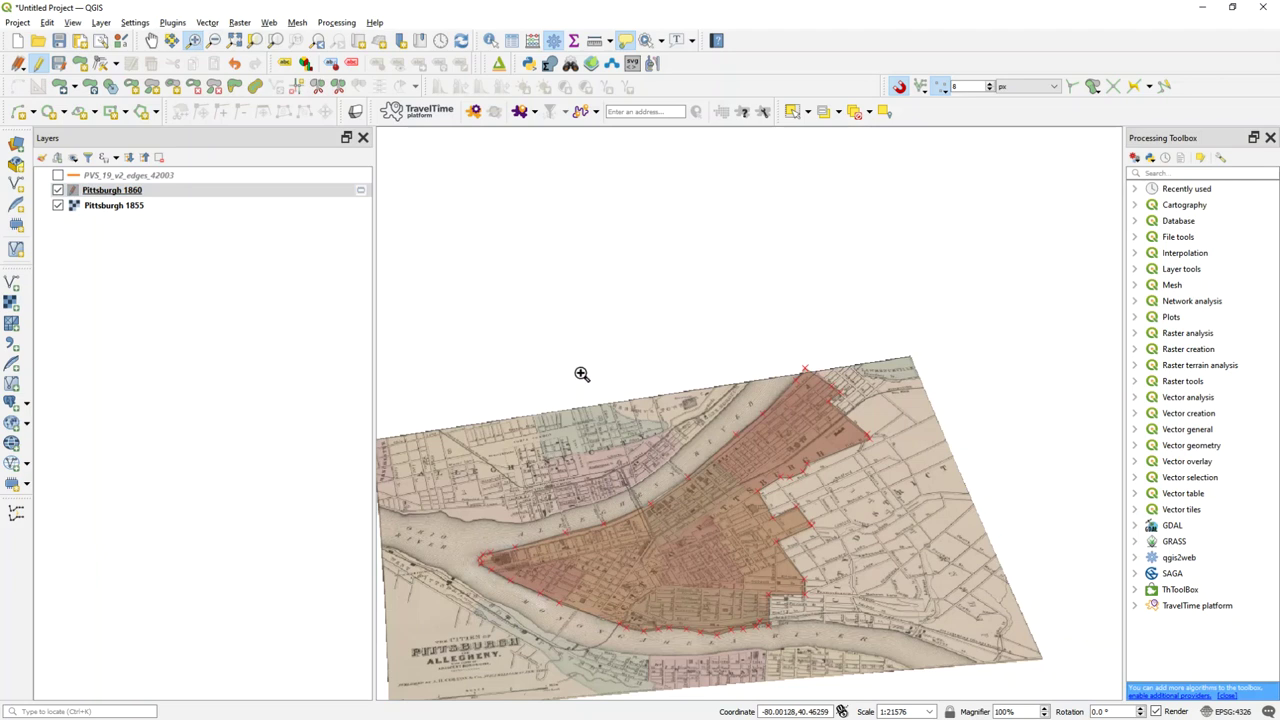
pyautogui.moveTo(576, 372); pyautogui.dragTo(906, 617)
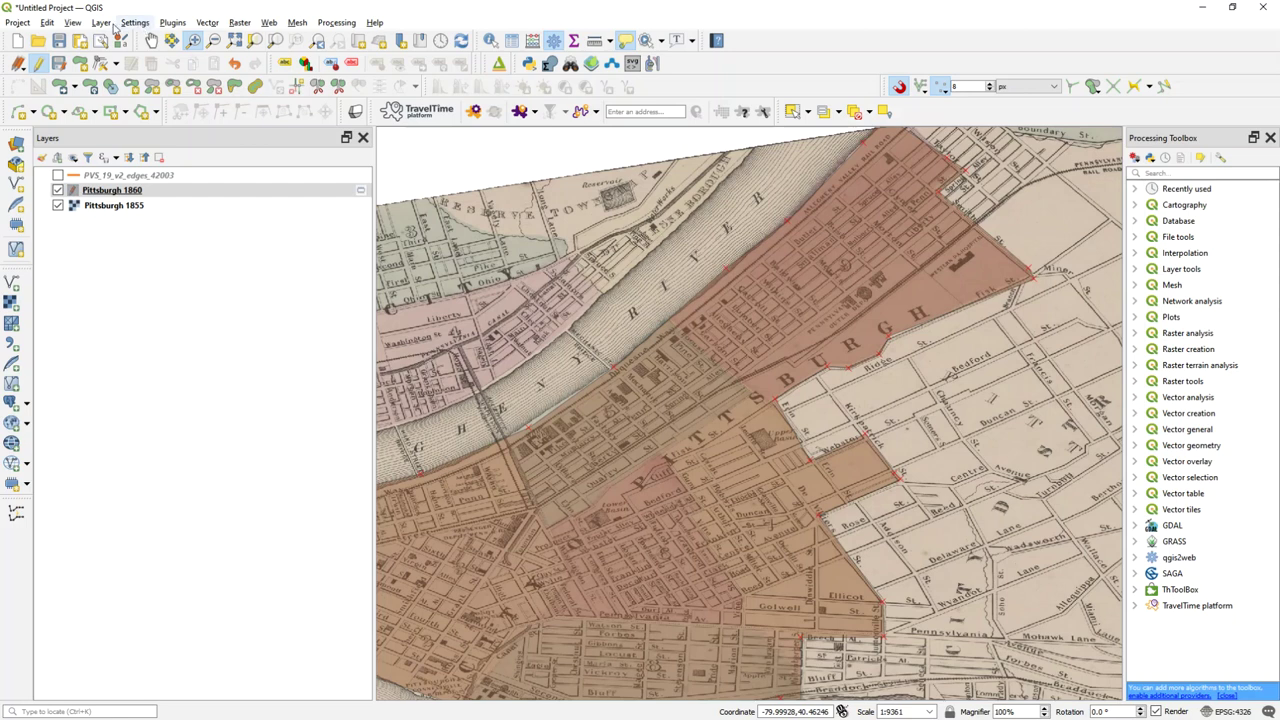
pyautogui.click(176, 24)
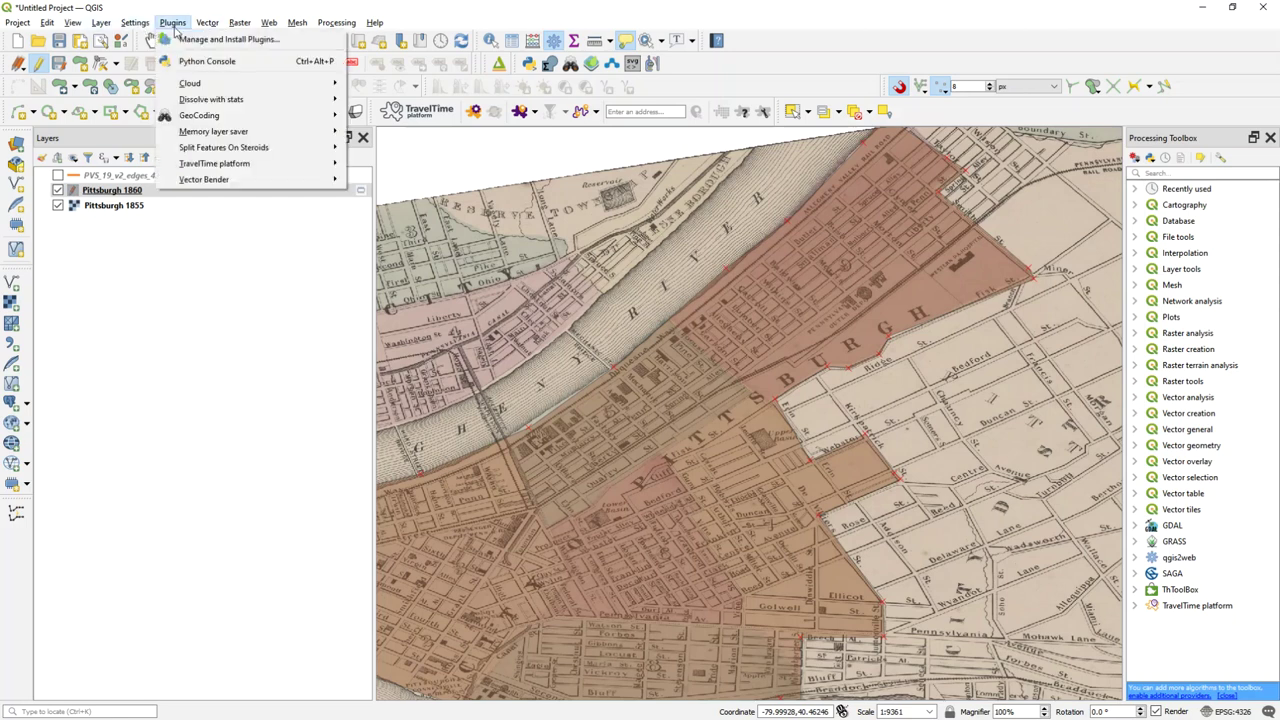
pyautogui.click(178, 26)
pyautogui.click(99, 23)
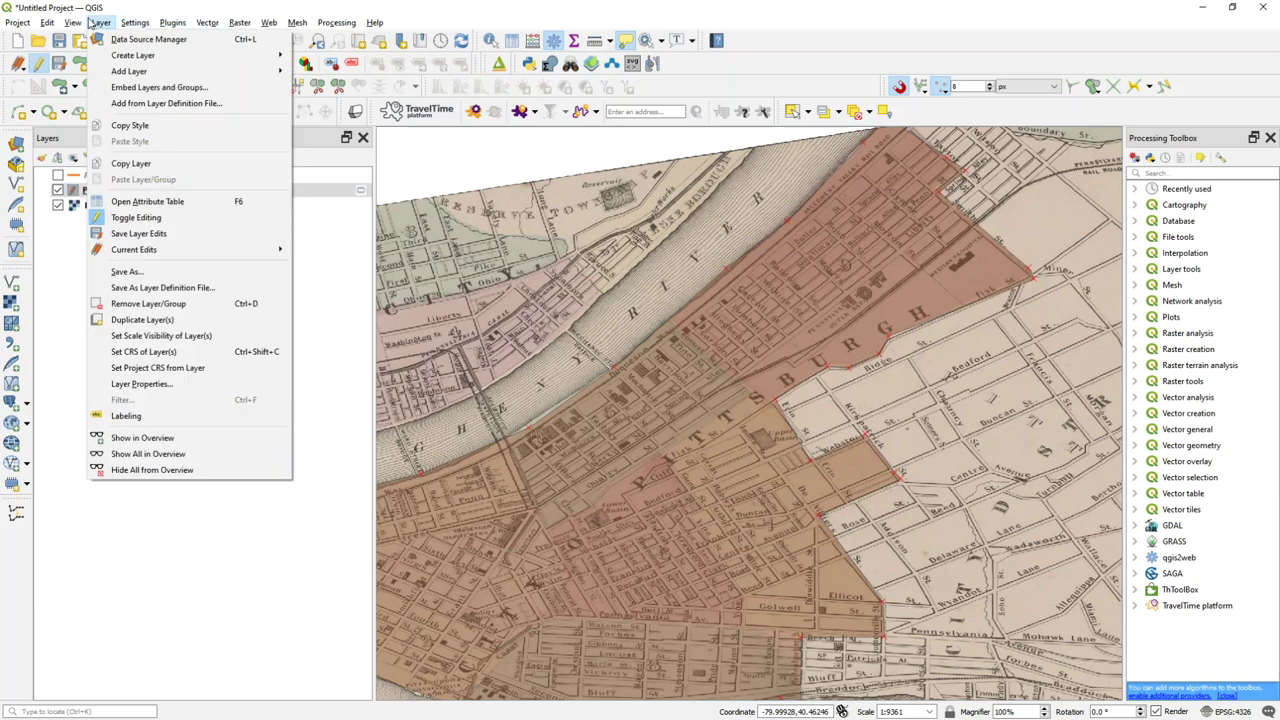
pyautogui.moveTo(74, 27)
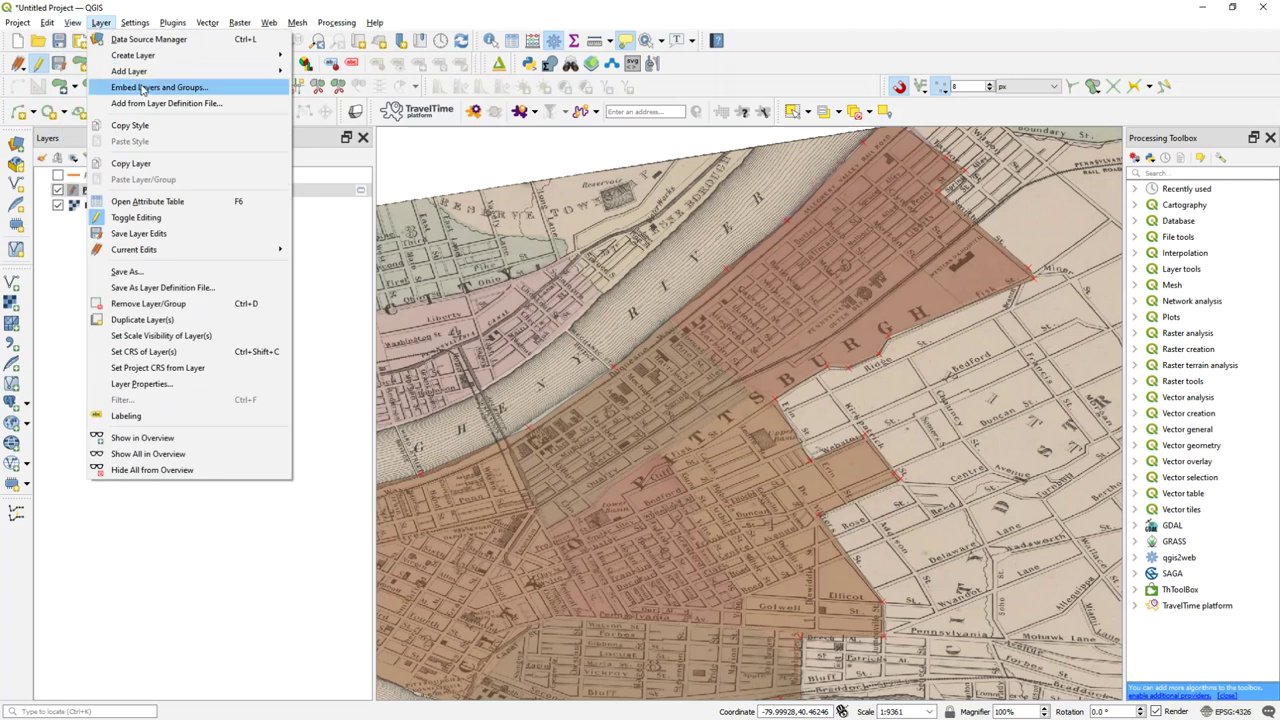
pyautogui.moveTo(183, 57)
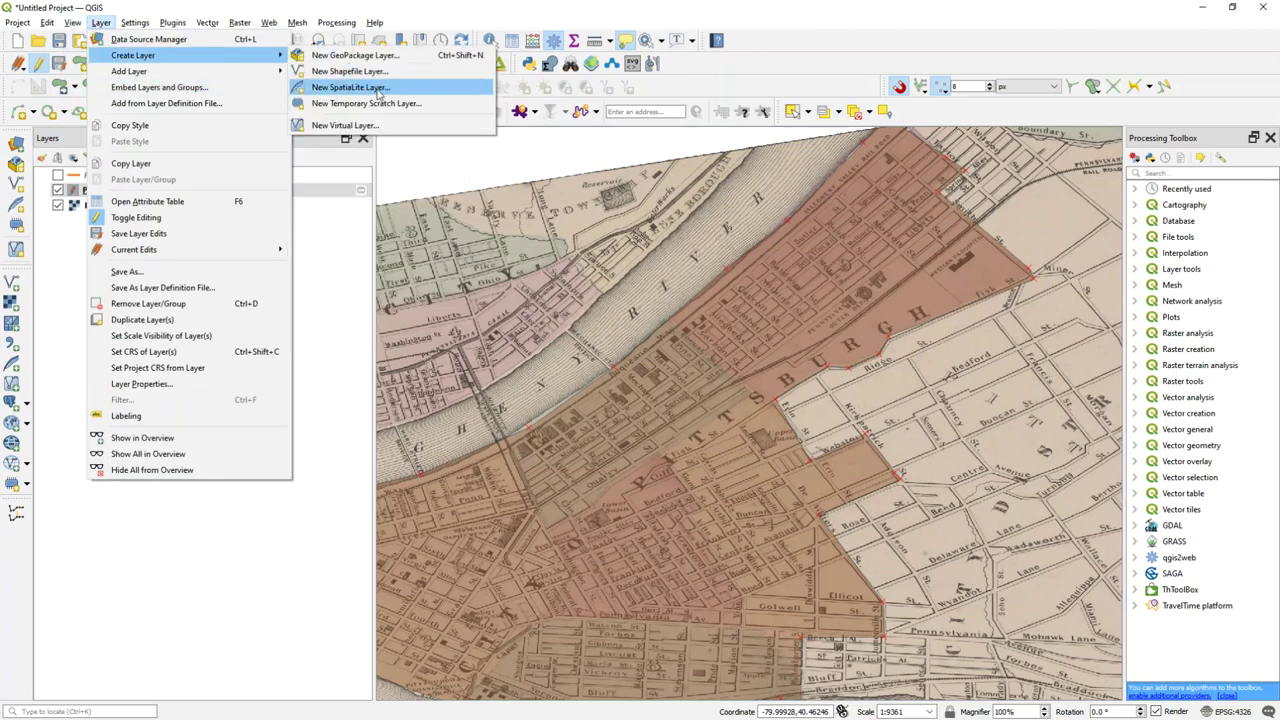
pyautogui.click(345, 104)
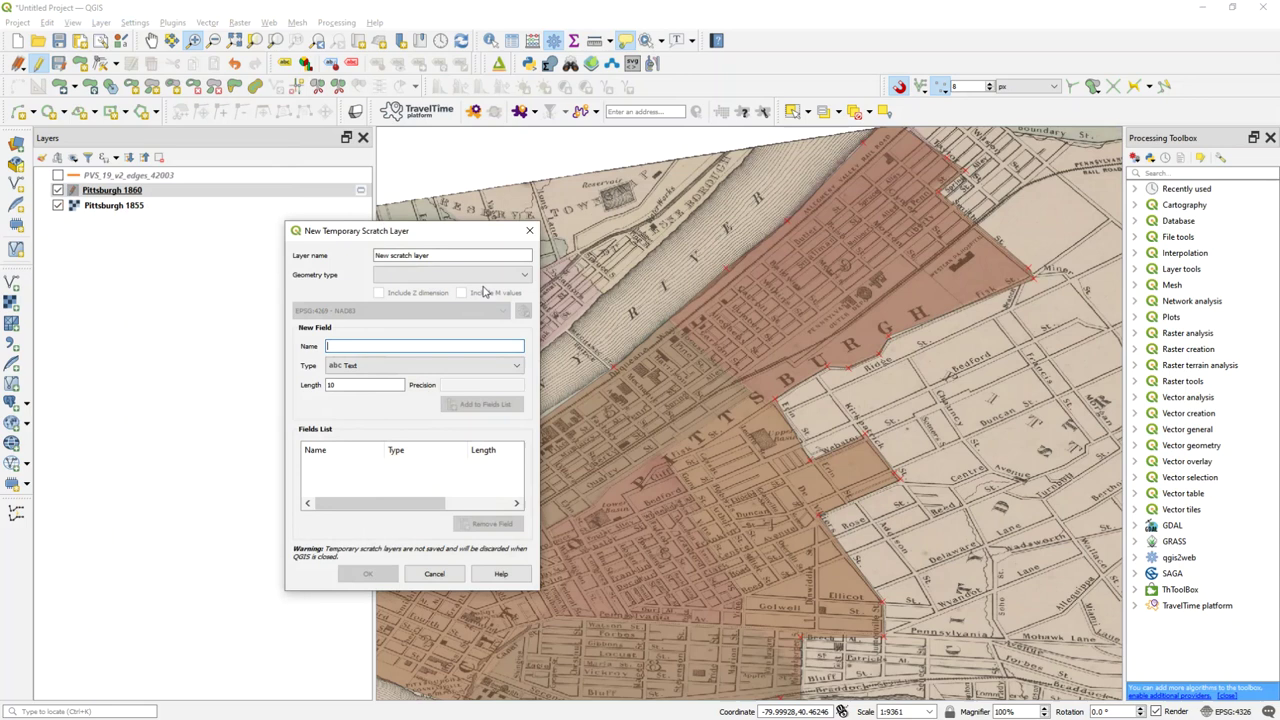
pyautogui.click(453, 258)
pyautogui.hotkey('ctrl', 'a')
pyautogui.write('l')
pyautogui.click(380, 272)
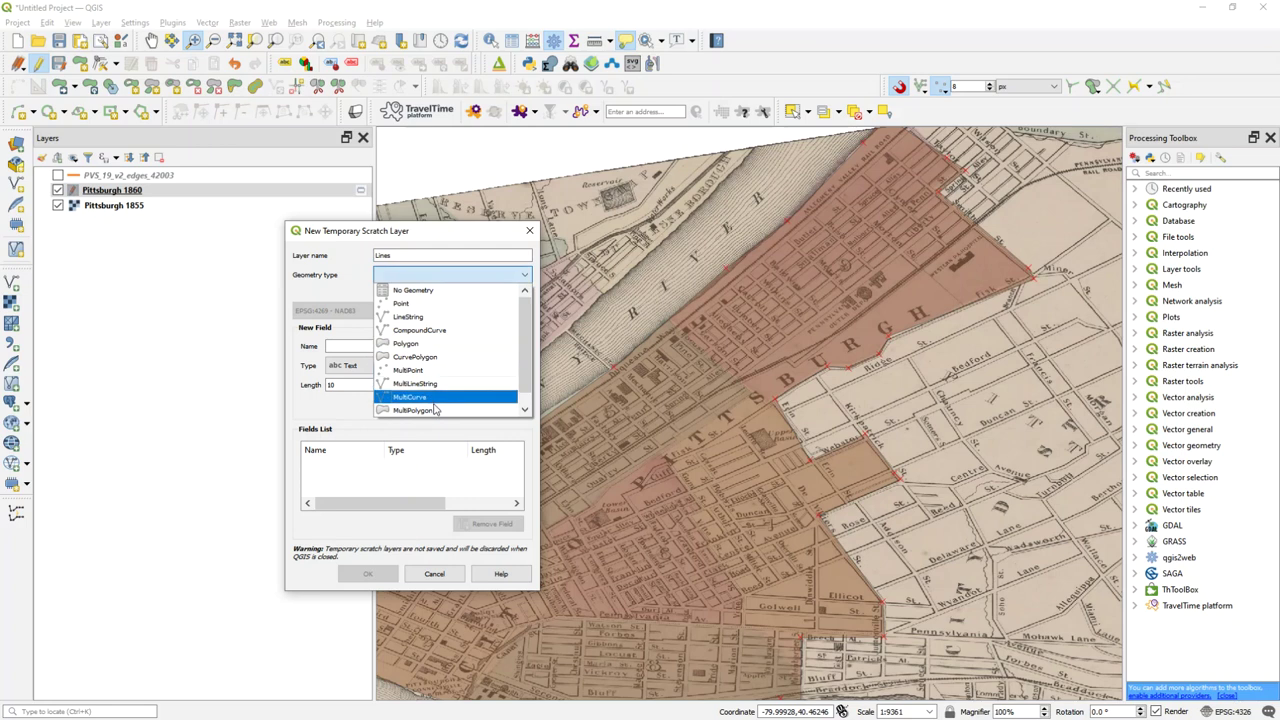
pyautogui.click(437, 392)
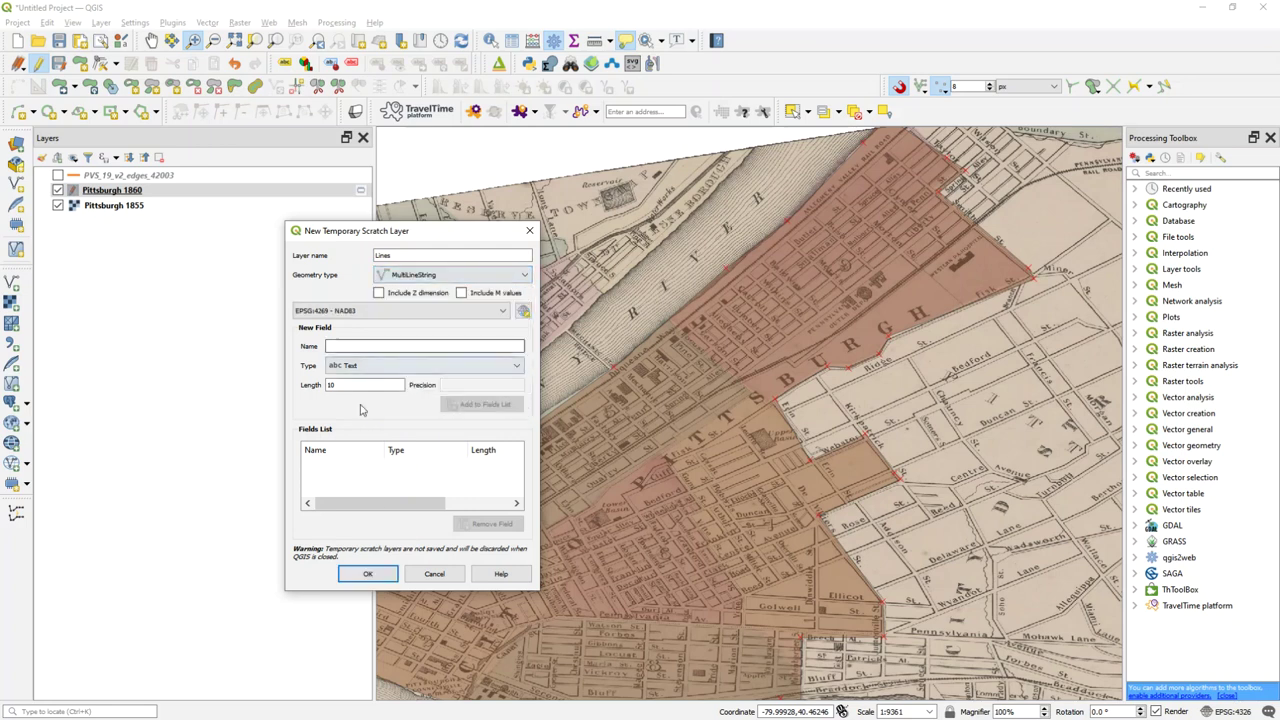
pyautogui.click(368, 576)
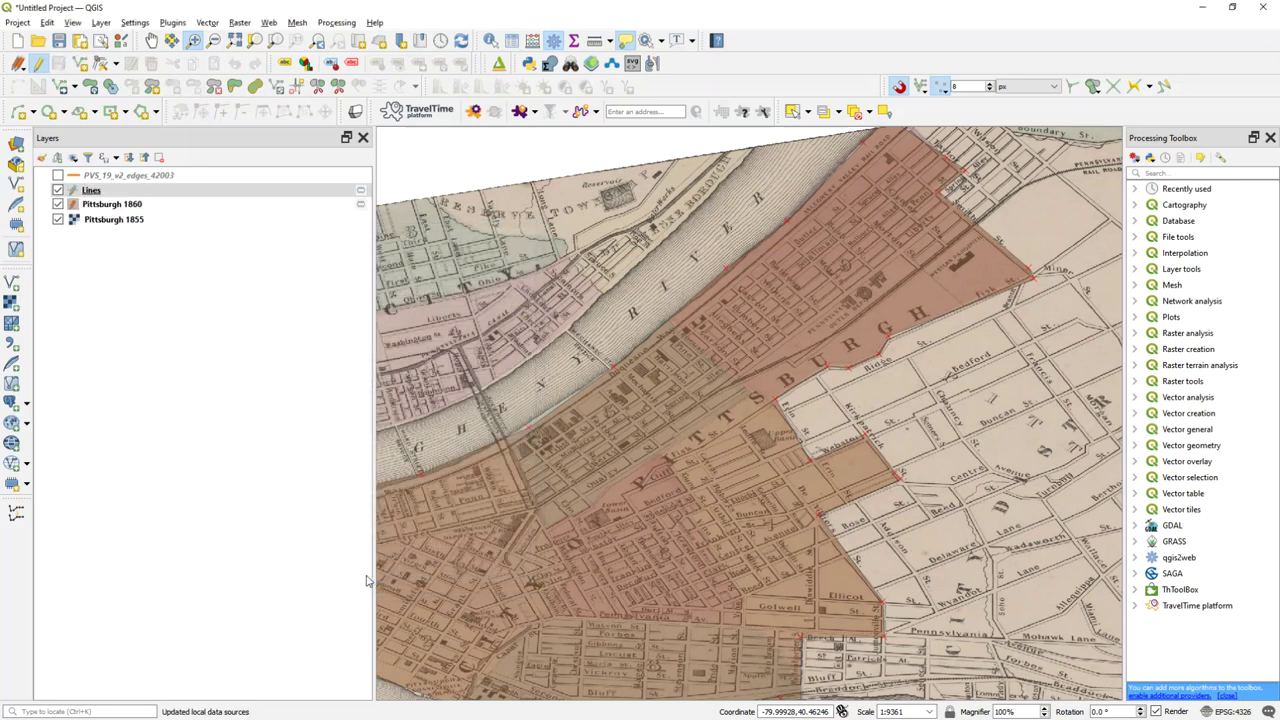
# - Style the Lines layer with the Primary road preset symbol and apply it
pyautogui.click(131, 194)
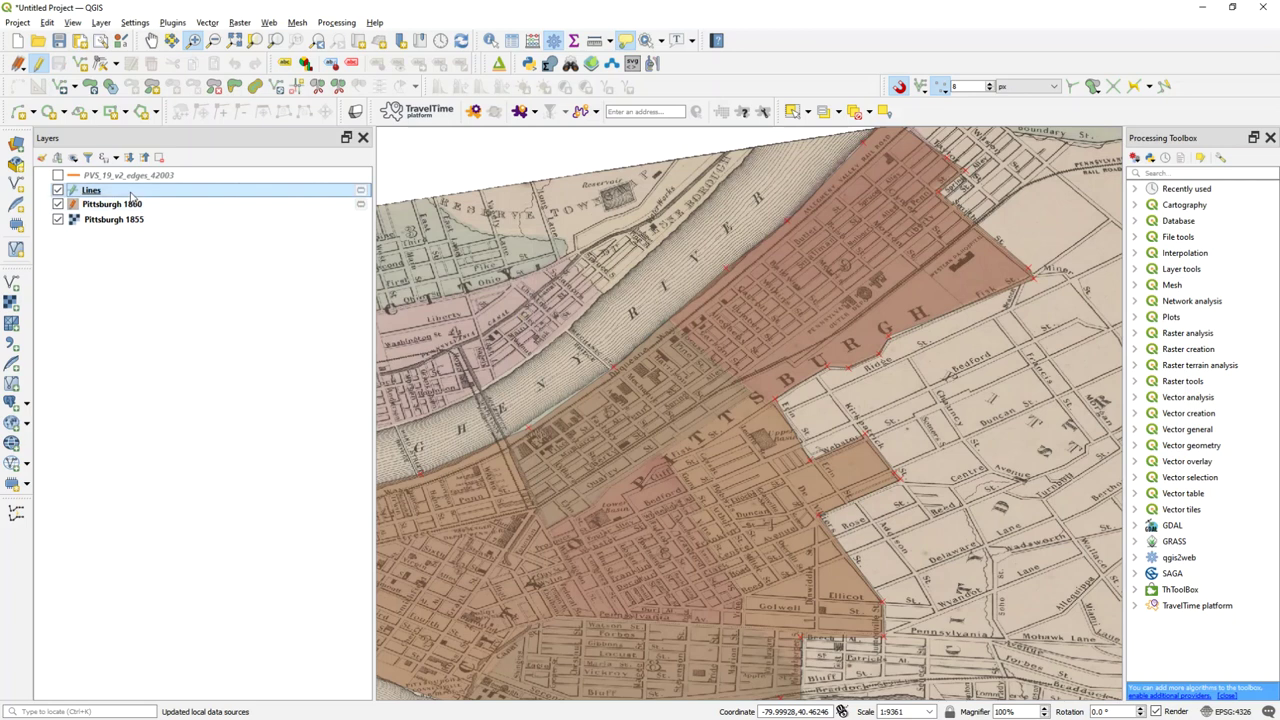
pyautogui.doubleClick(131, 194)
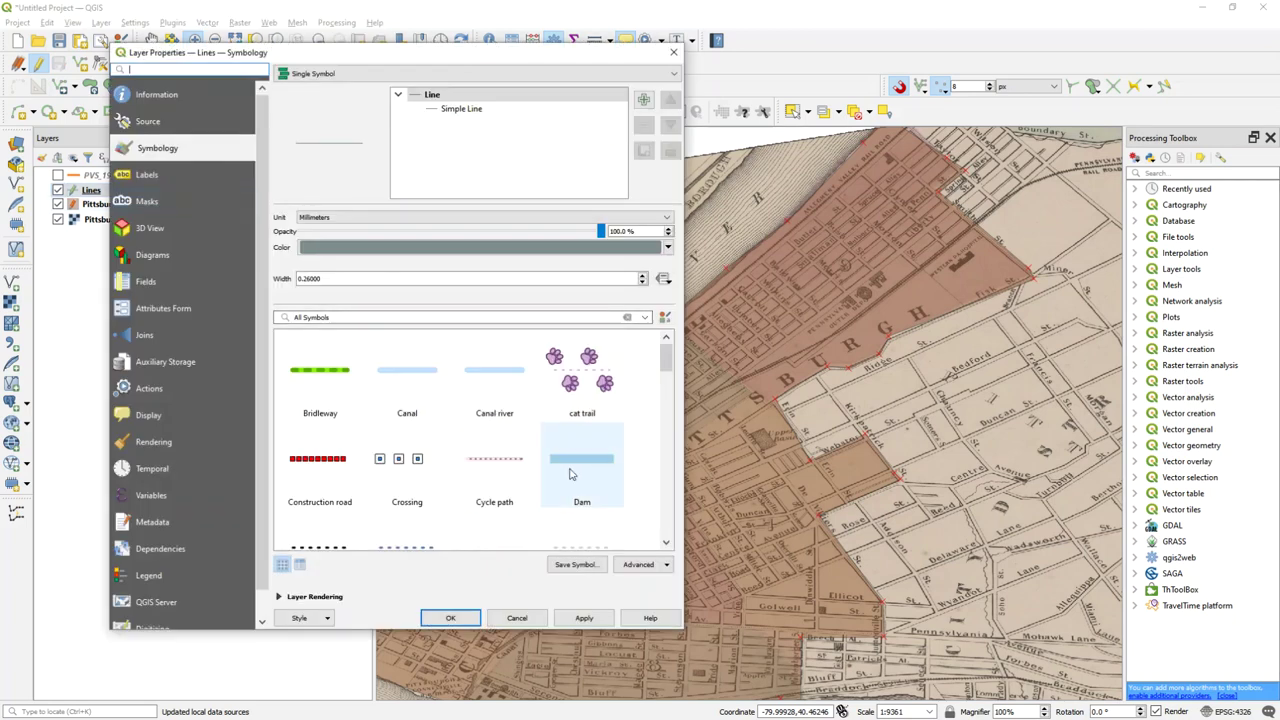
pyautogui.scroll(-10, 665, 532)
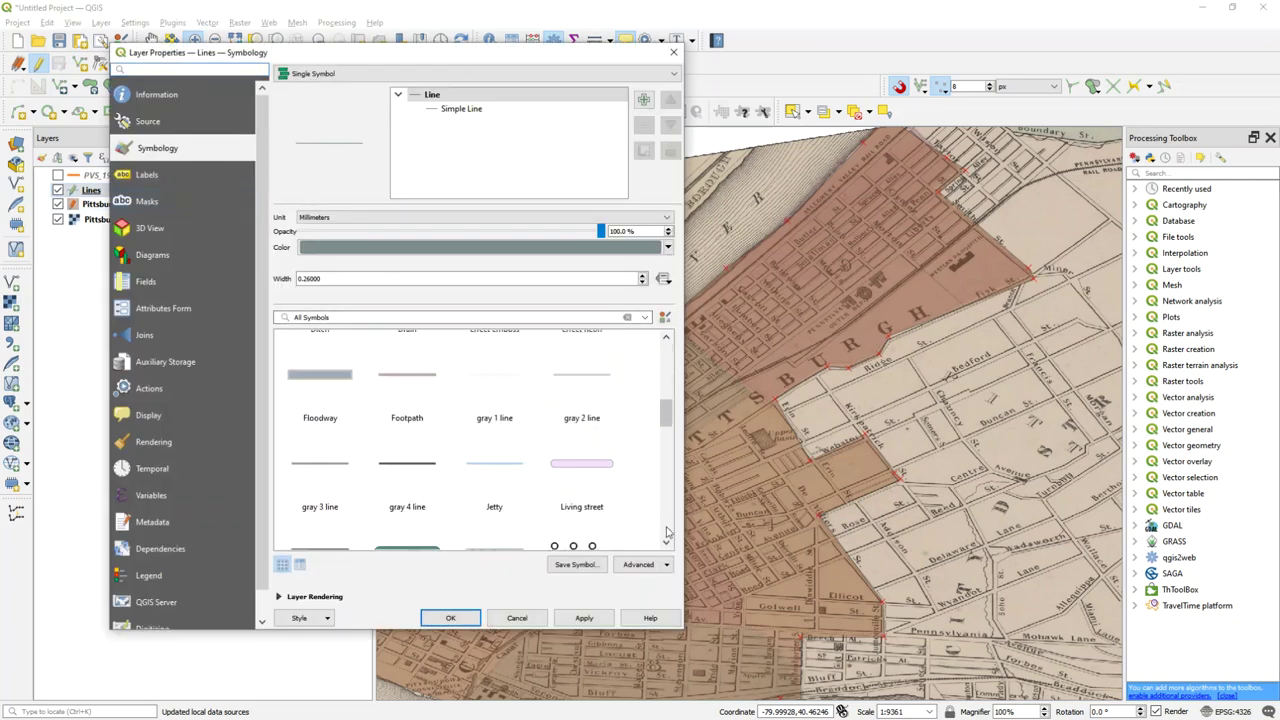
pyautogui.click(595, 421)
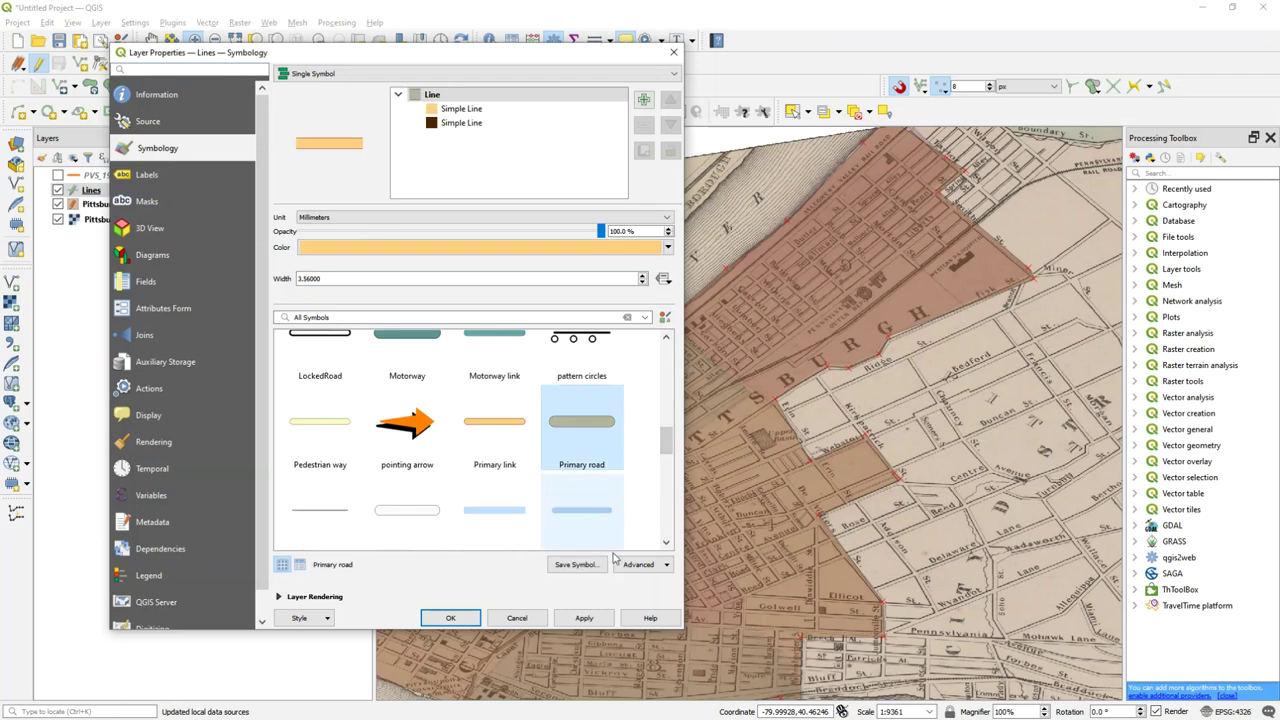
pyautogui.click(590, 617)
pyautogui.click(450, 617)
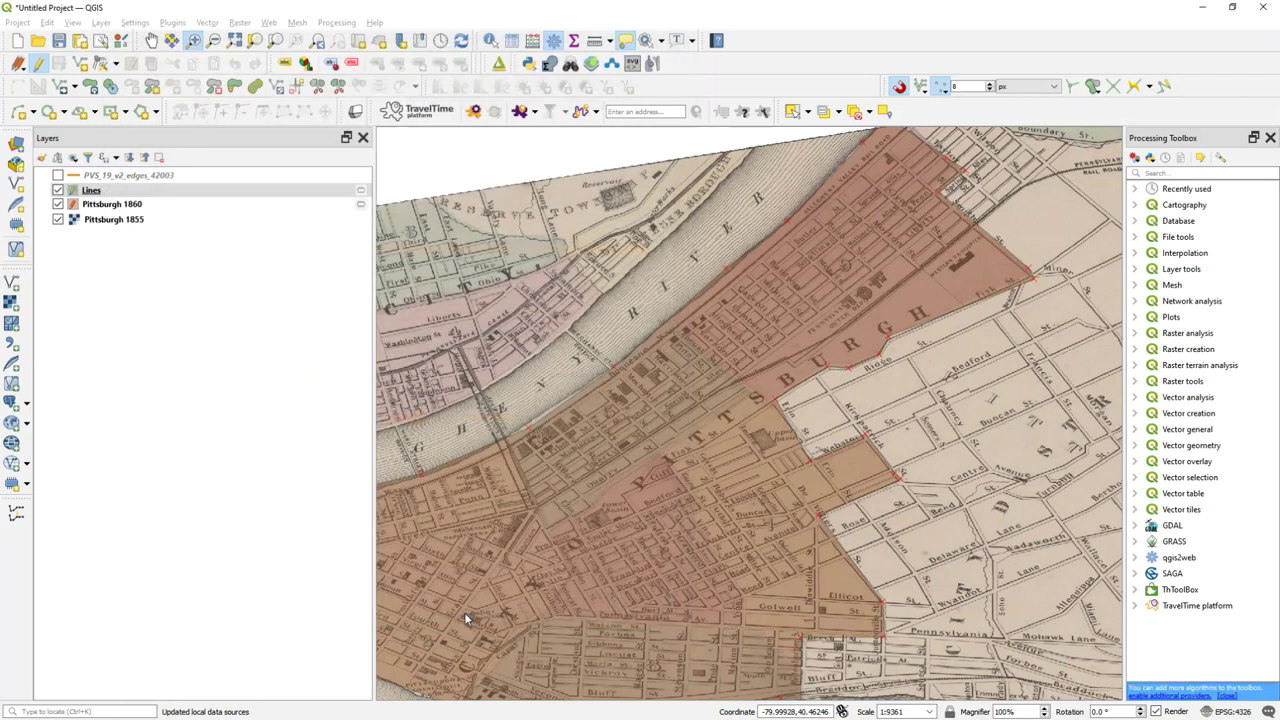
# - Draw a line on the Lines layer from the Allegheny River southeast across the city, ending just past its boundary near Erin Street
pyautogui.click(83, 66)
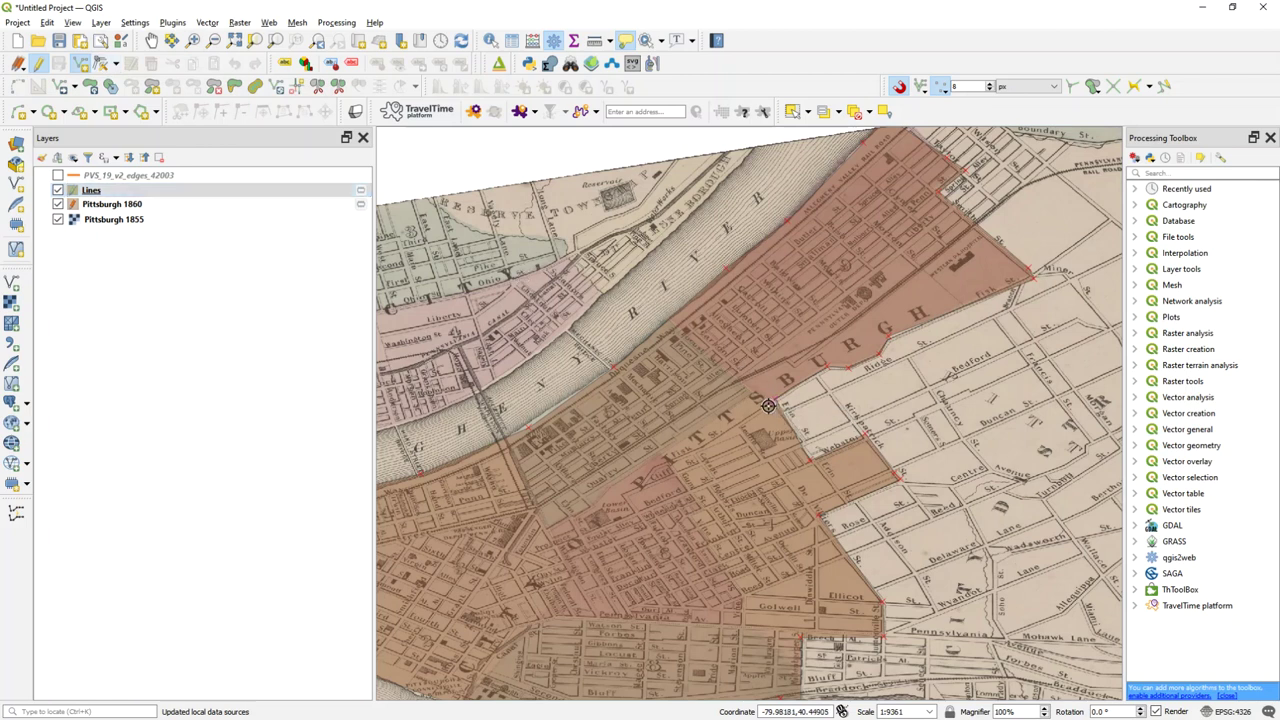
pyautogui.click(768, 404)
pyautogui.click(818, 416)
pyautogui.rightClick(818, 416)
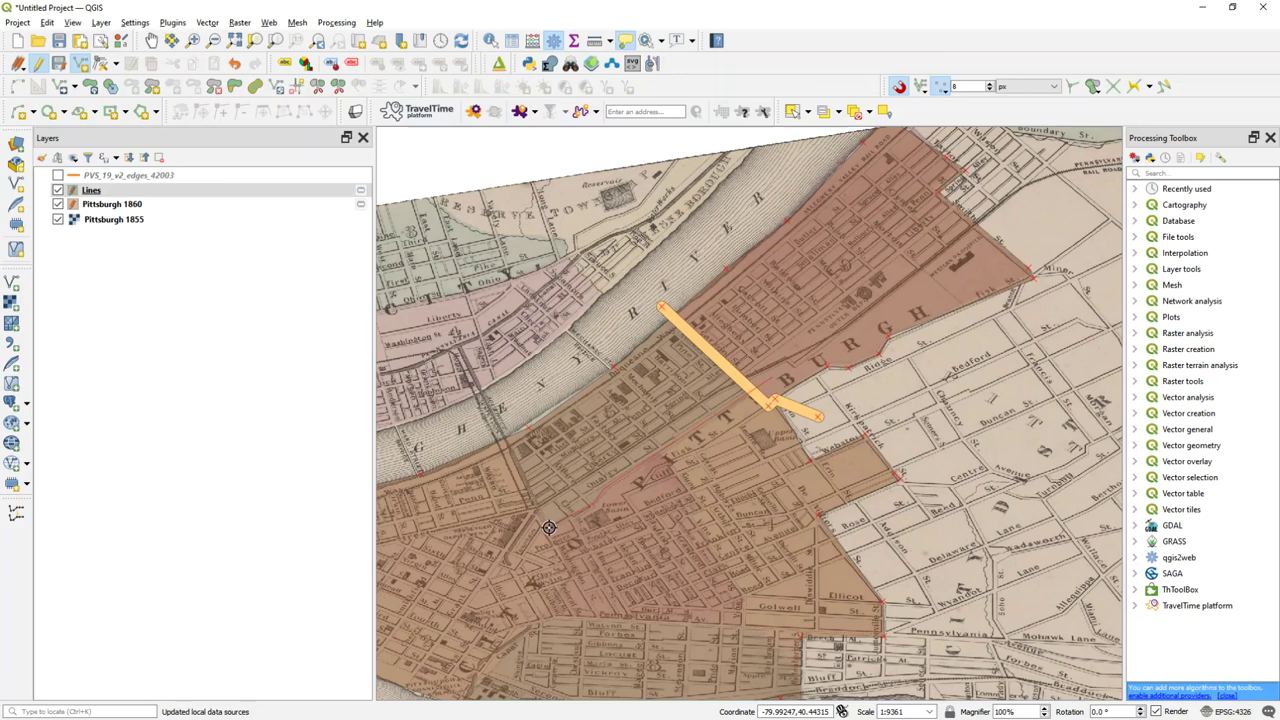
# - Draw a line from the Allegheny bridge around northeast to the first line, and another from it southeast past the boundary below Pennsylvania Avenue
pyautogui.rightClick(499, 422)
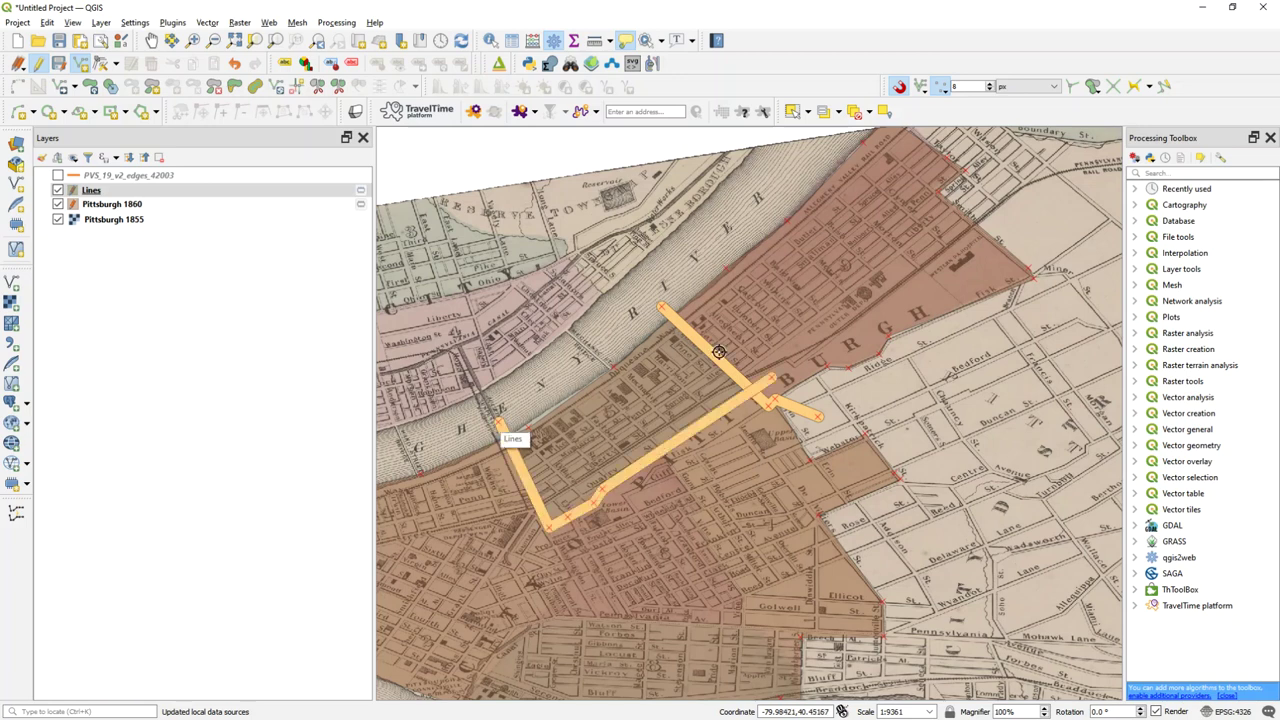
pyautogui.press('Down')
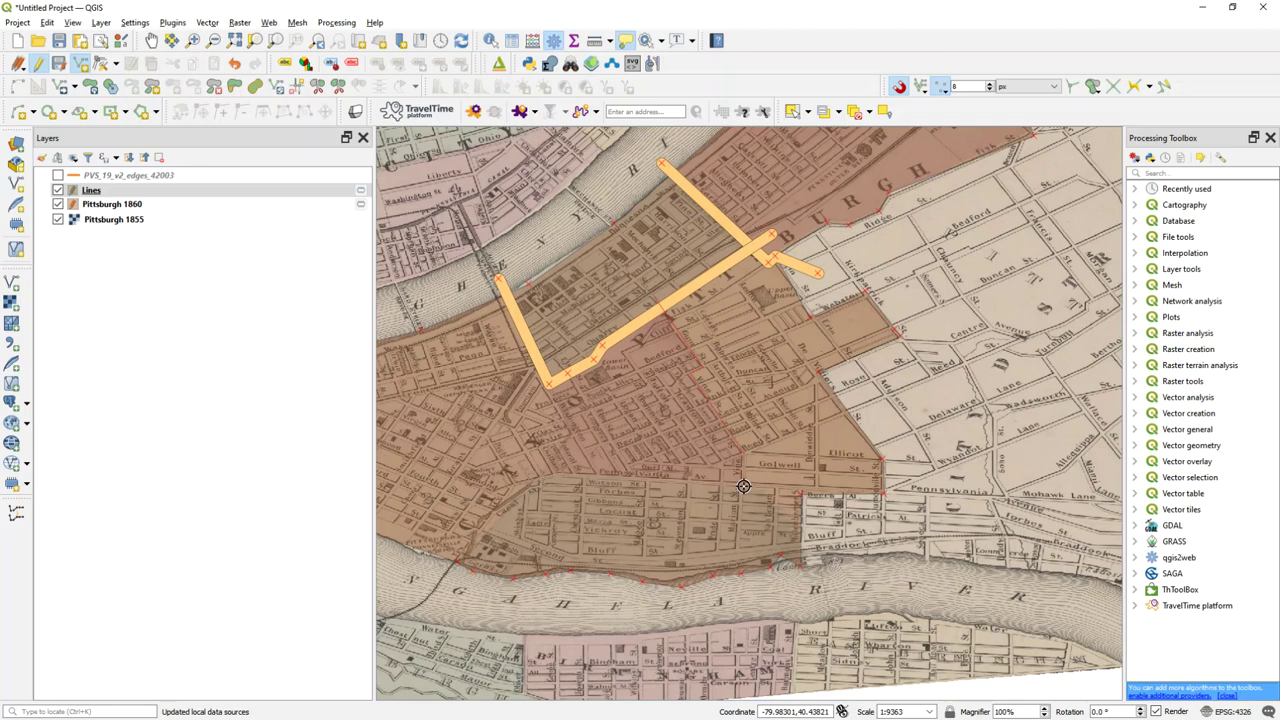
pyautogui.rightClick(824, 511)
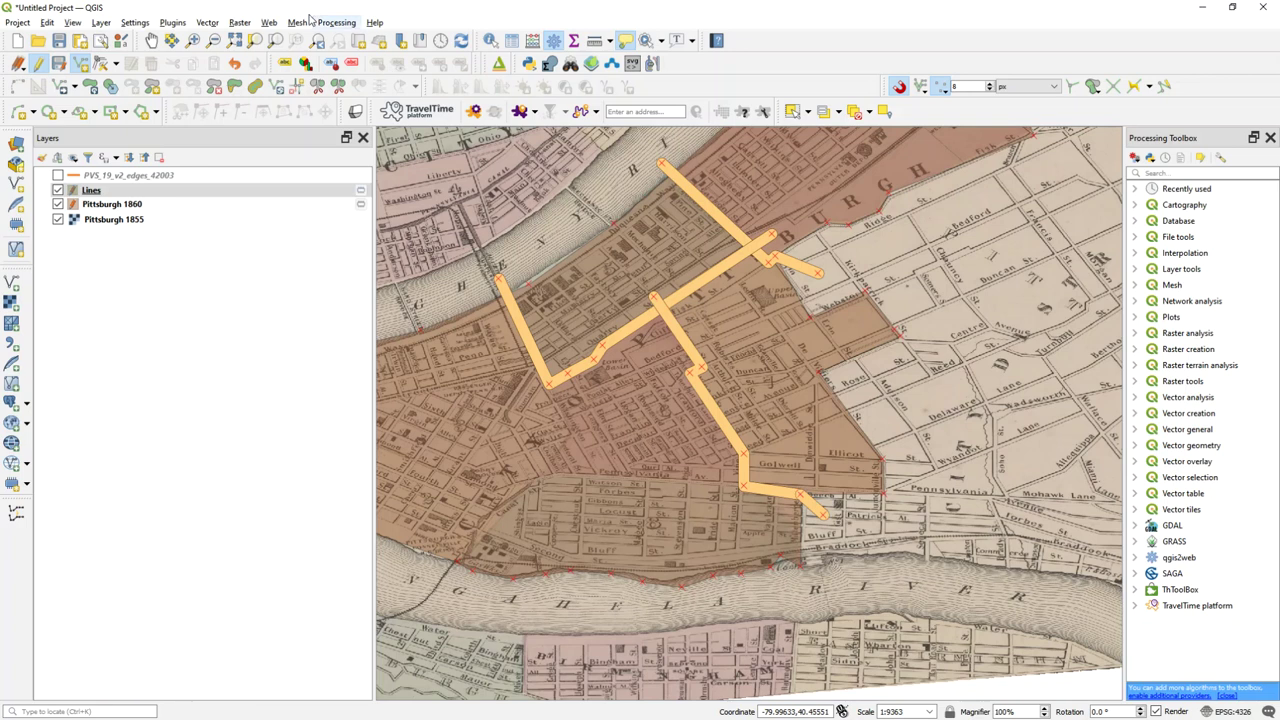
# - Select the southeast-running line and try Join multiple lines on it
pyautogui.click(209, 22)
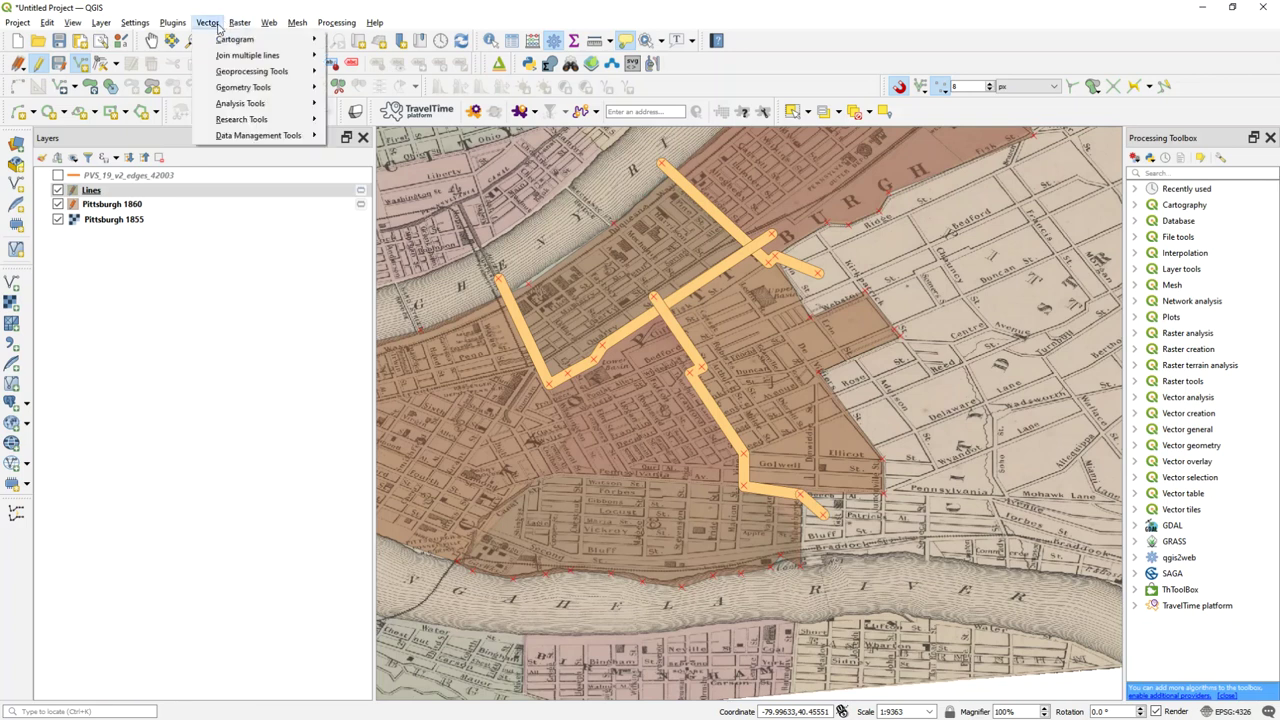
pyautogui.moveTo(240, 23)
pyautogui.click(248, 69)
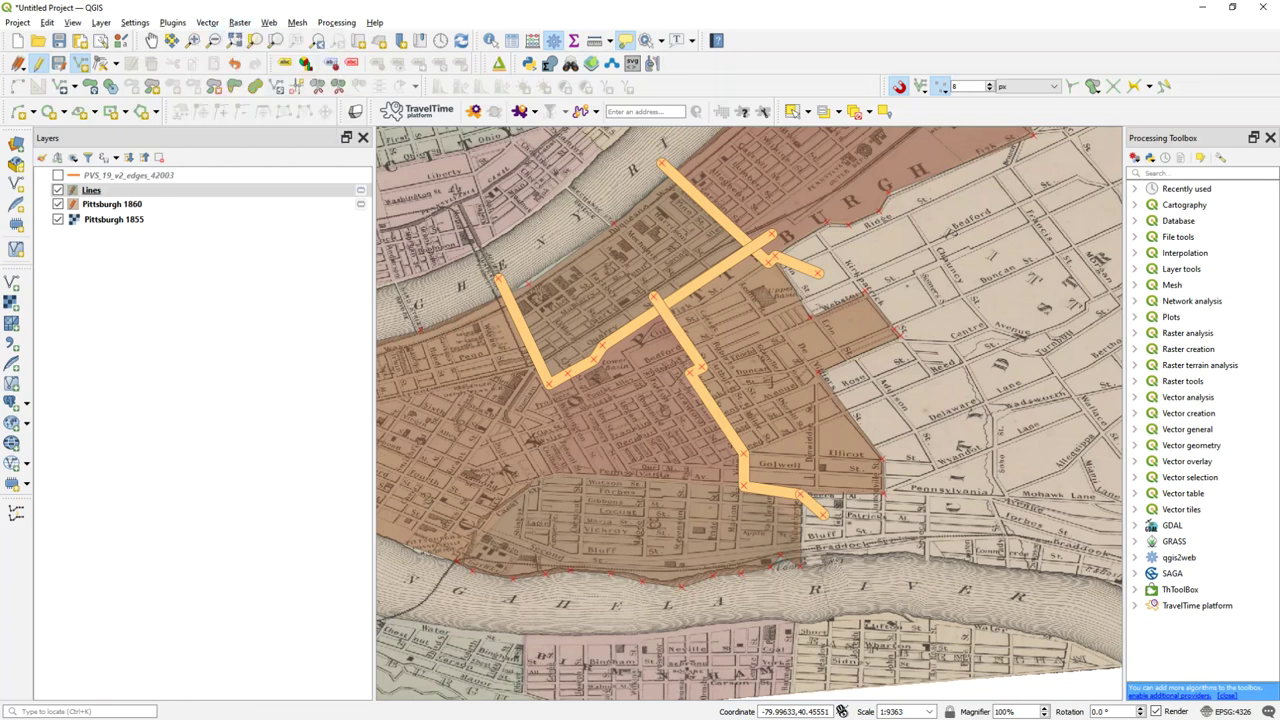
pyautogui.click(797, 112)
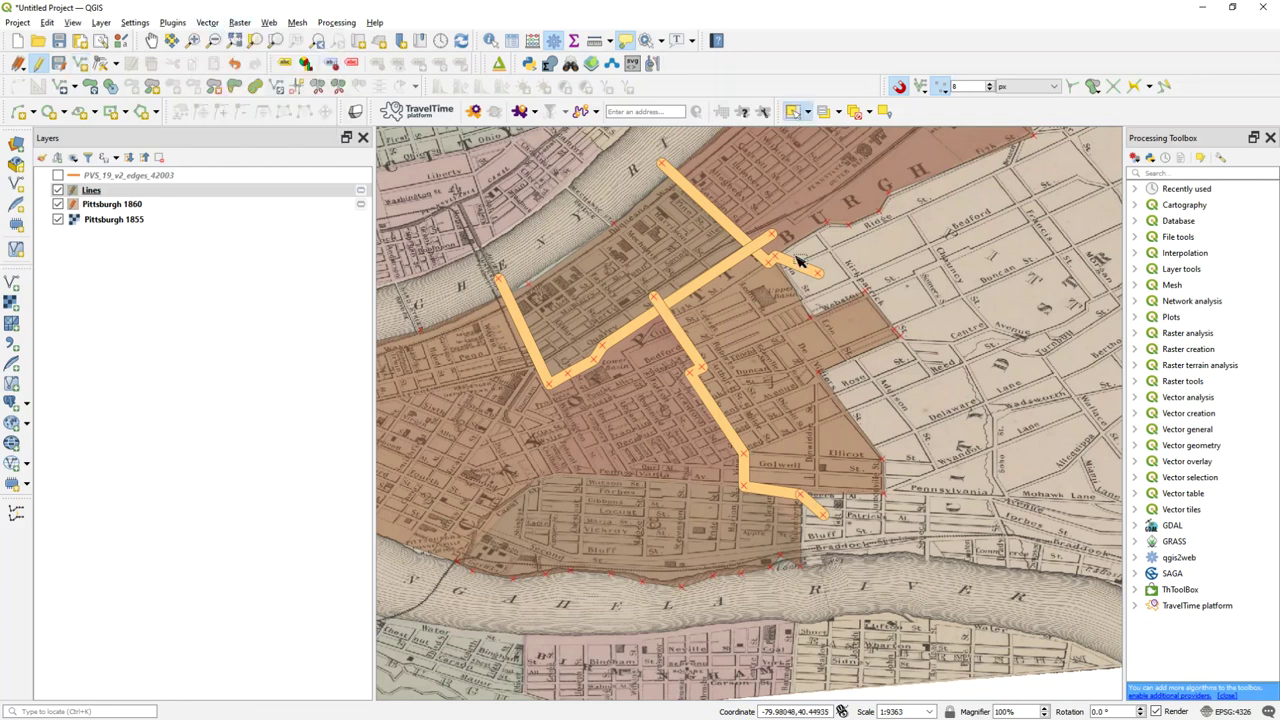
pyautogui.click(741, 460)
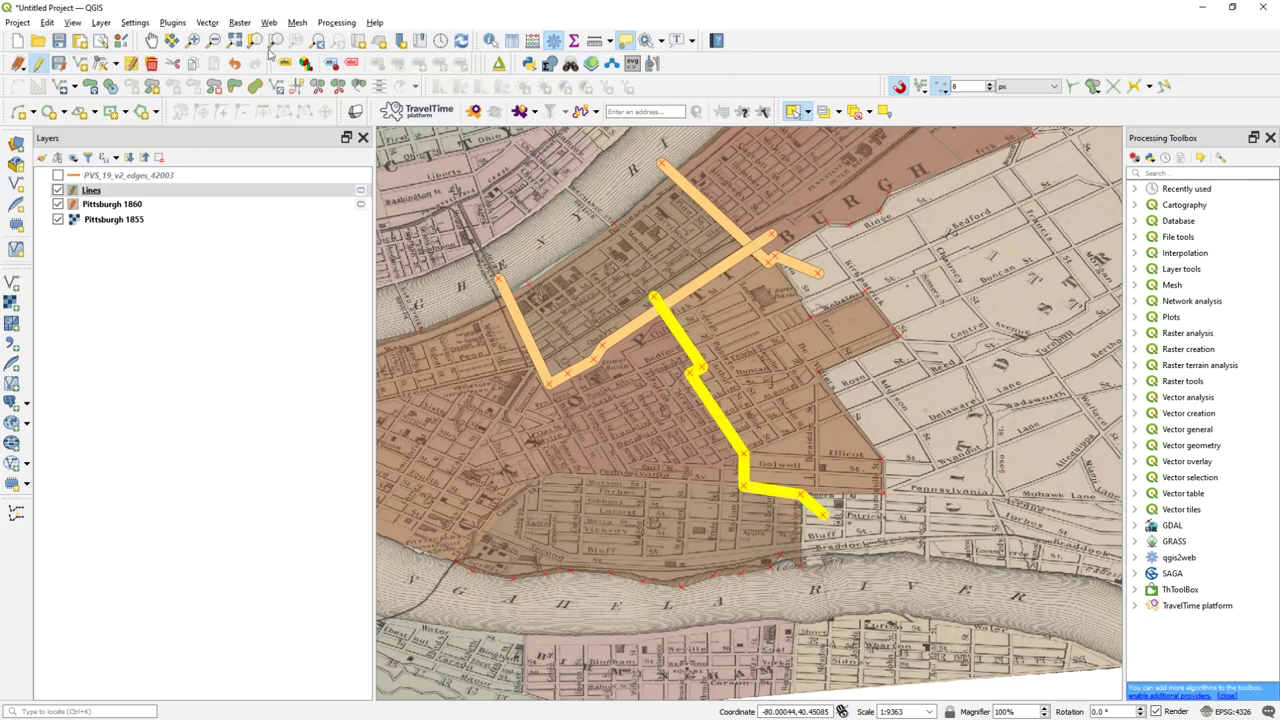
pyautogui.click(216, 26)
pyautogui.moveTo(305, 56)
pyautogui.click(362, 57)
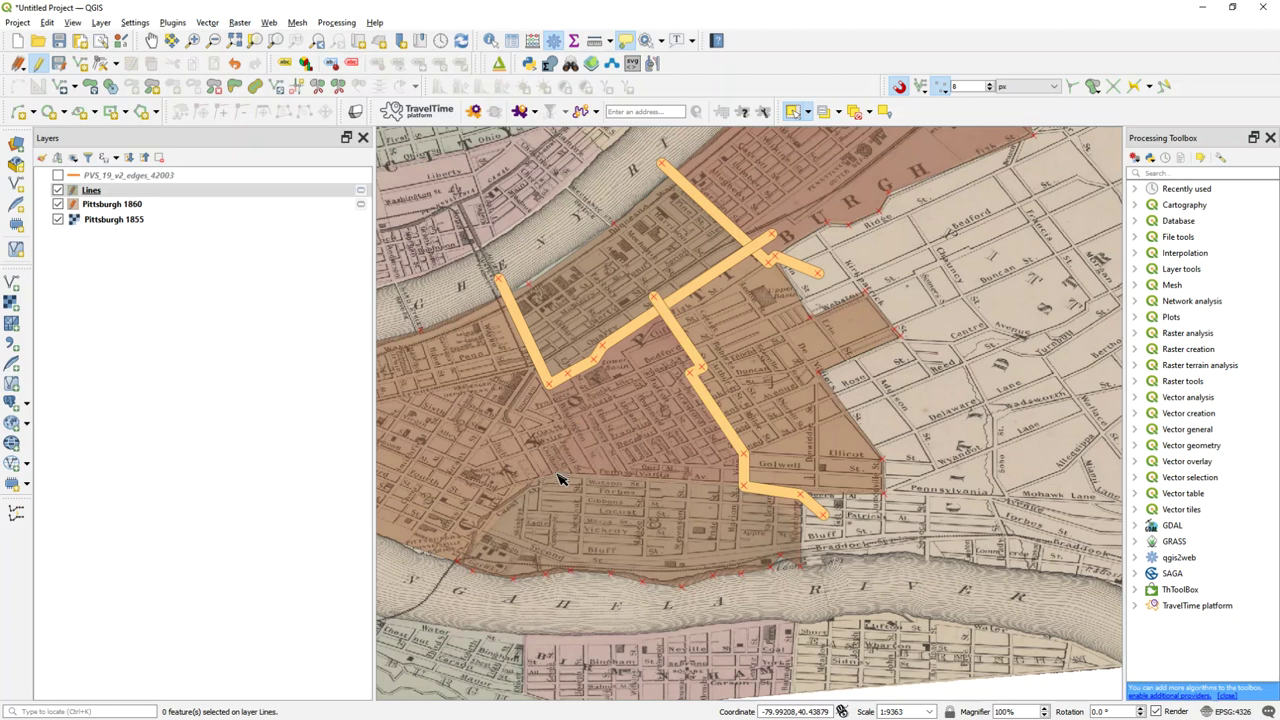
# - Draw a line from near Colwell Street west along Pennsylvania Avenue into the Monongahela, and a north-south line linking it with the bridge line
pyautogui.click(136, 194)
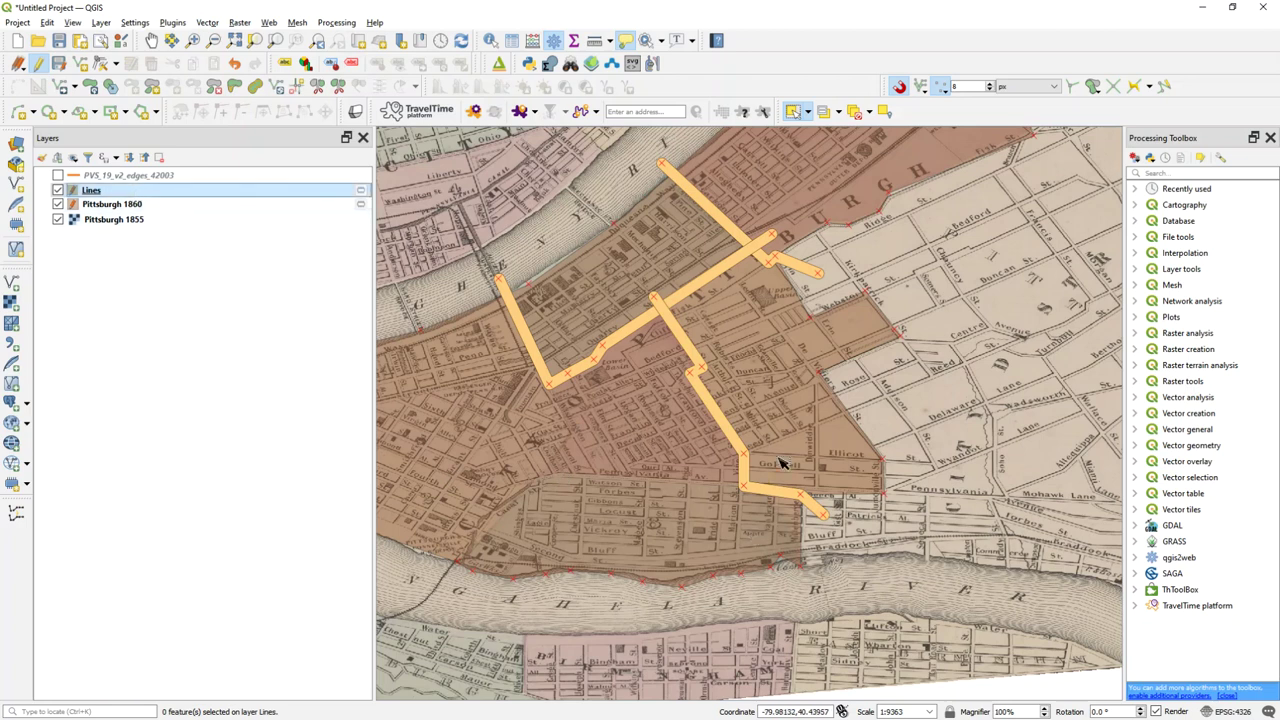
pyautogui.click(80, 63)
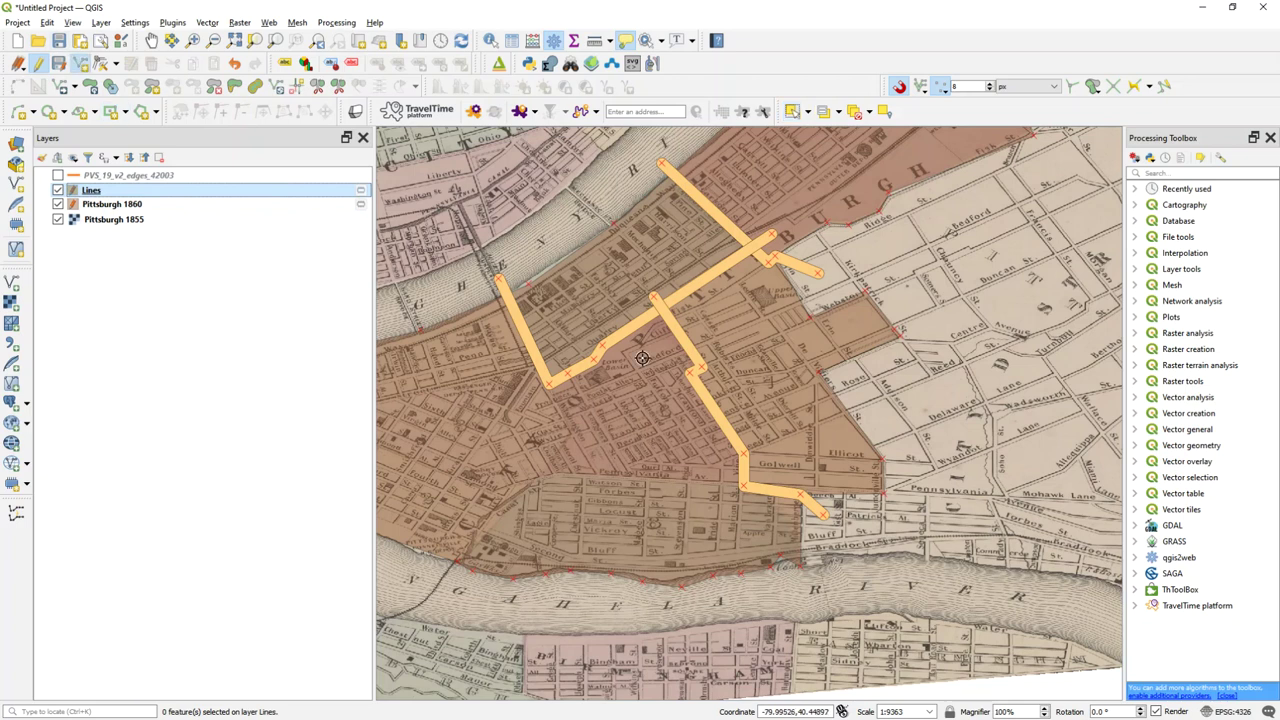
pyautogui.click(789, 448)
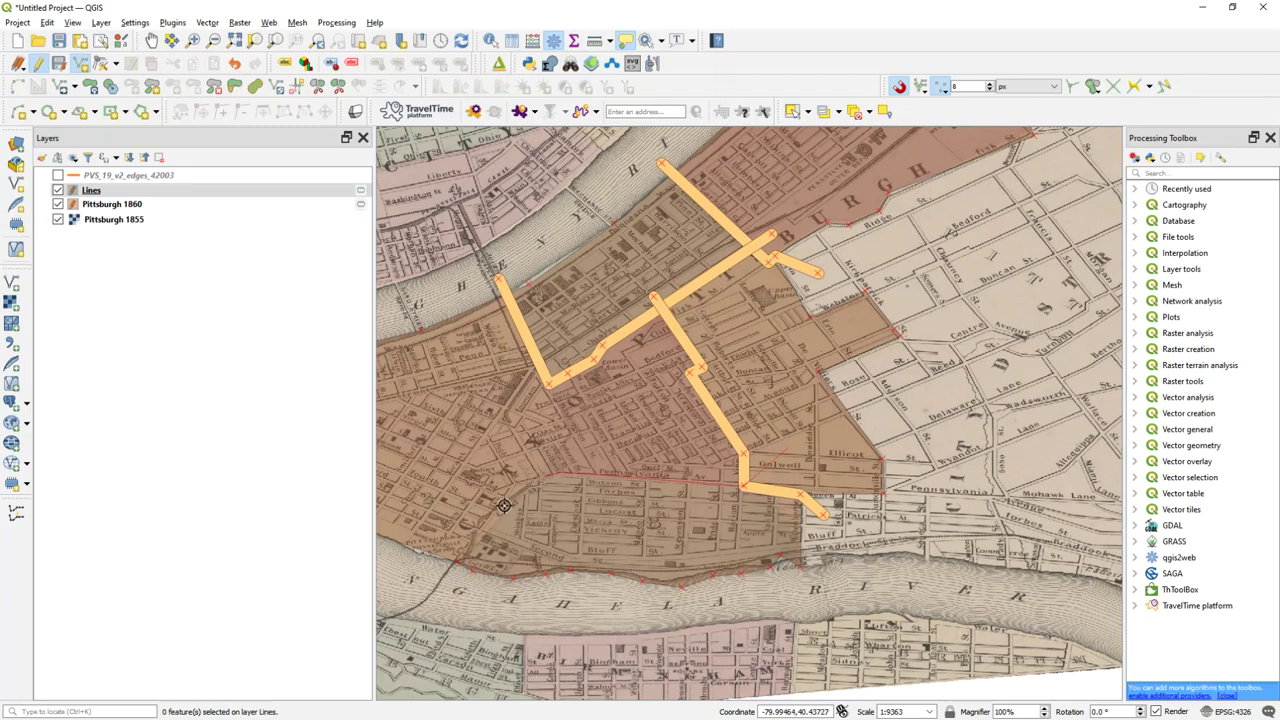
pyautogui.click(437, 597)
pyautogui.rightClick(437, 597)
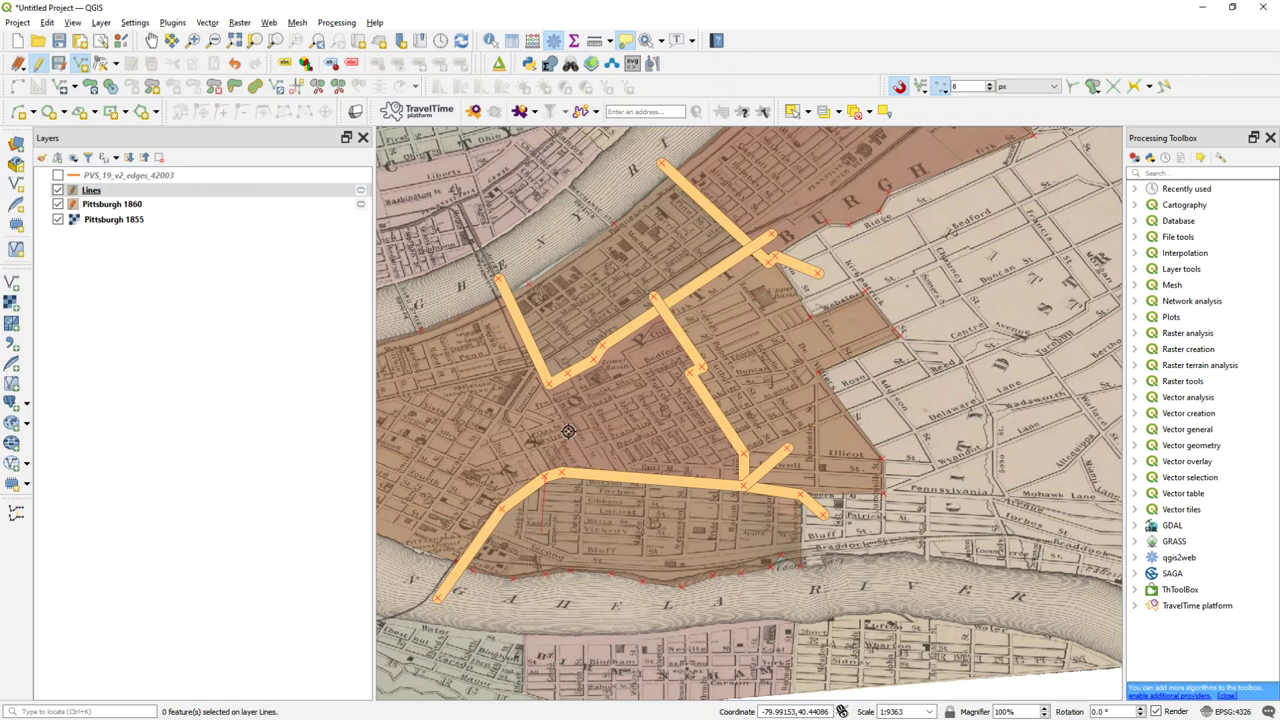
pyautogui.rightClick(562, 330)
# - Draw two lines meeting at a downtown corner, one running southeast to the existing lines and one southwest into the Monongahela River
pyautogui.press('Left')
pyautogui.press('Left')
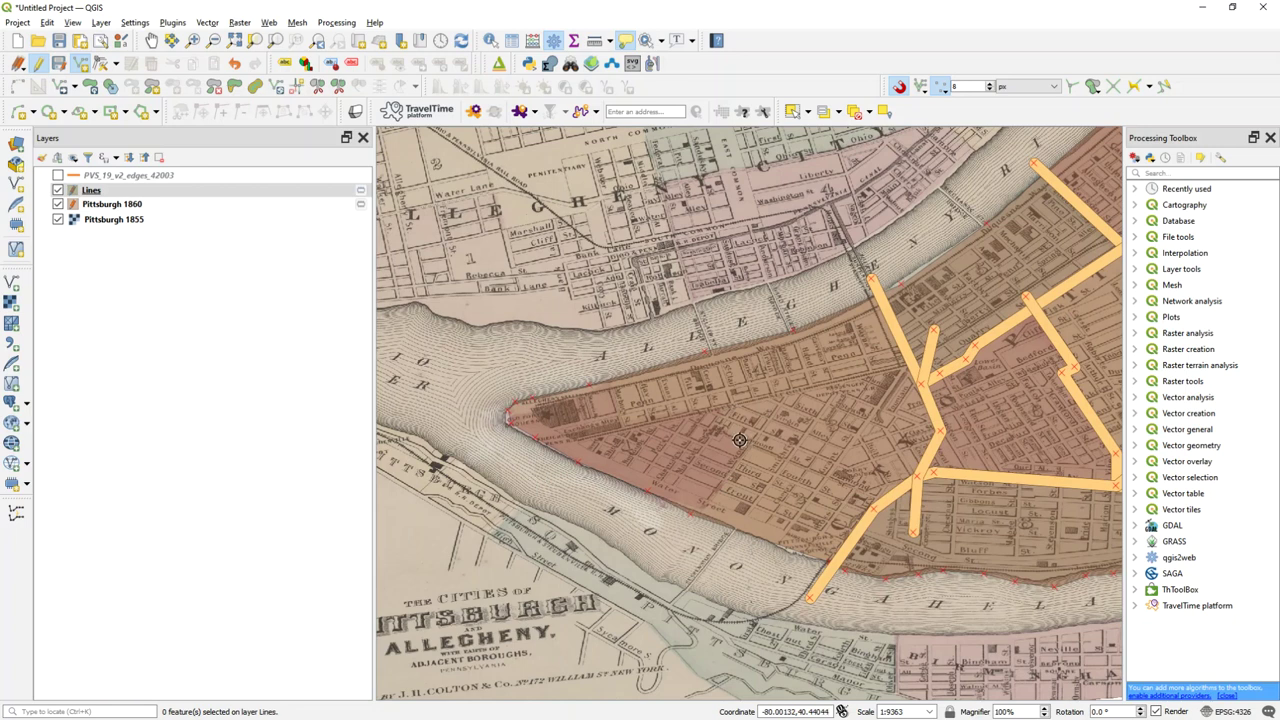
pyautogui.scroll(1, 679, 535)
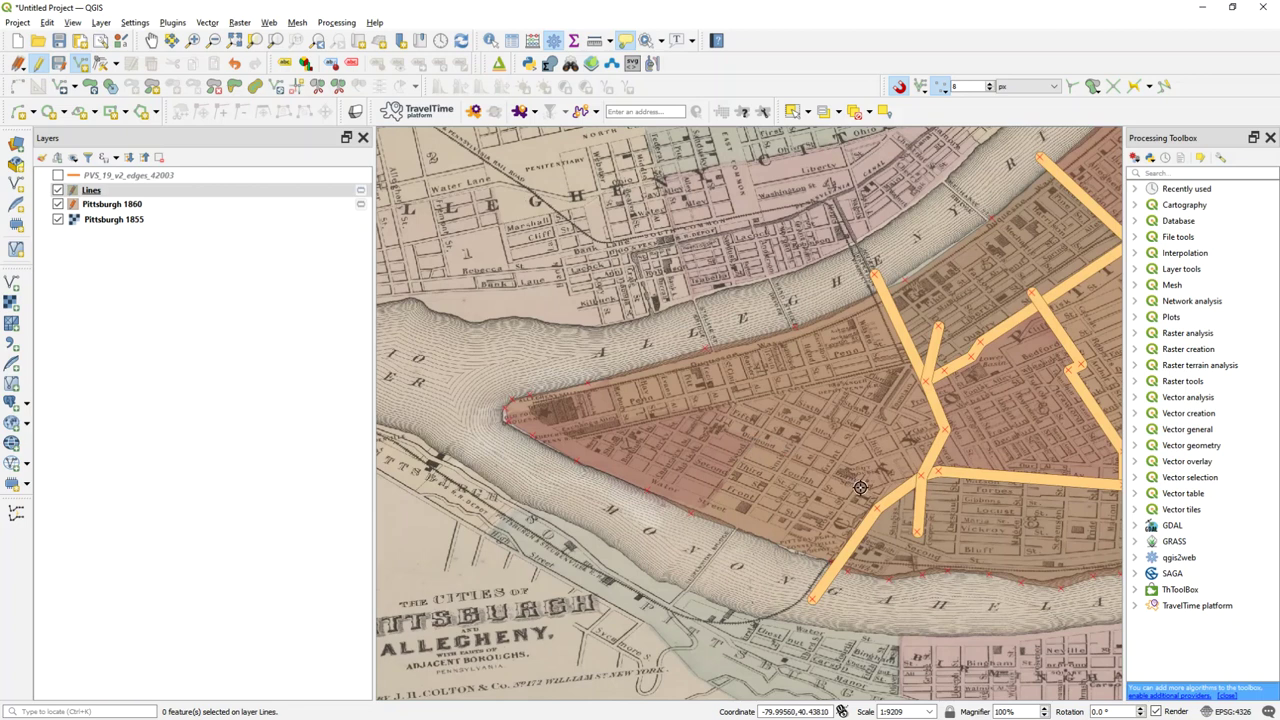
pyautogui.rightClick(907, 510)
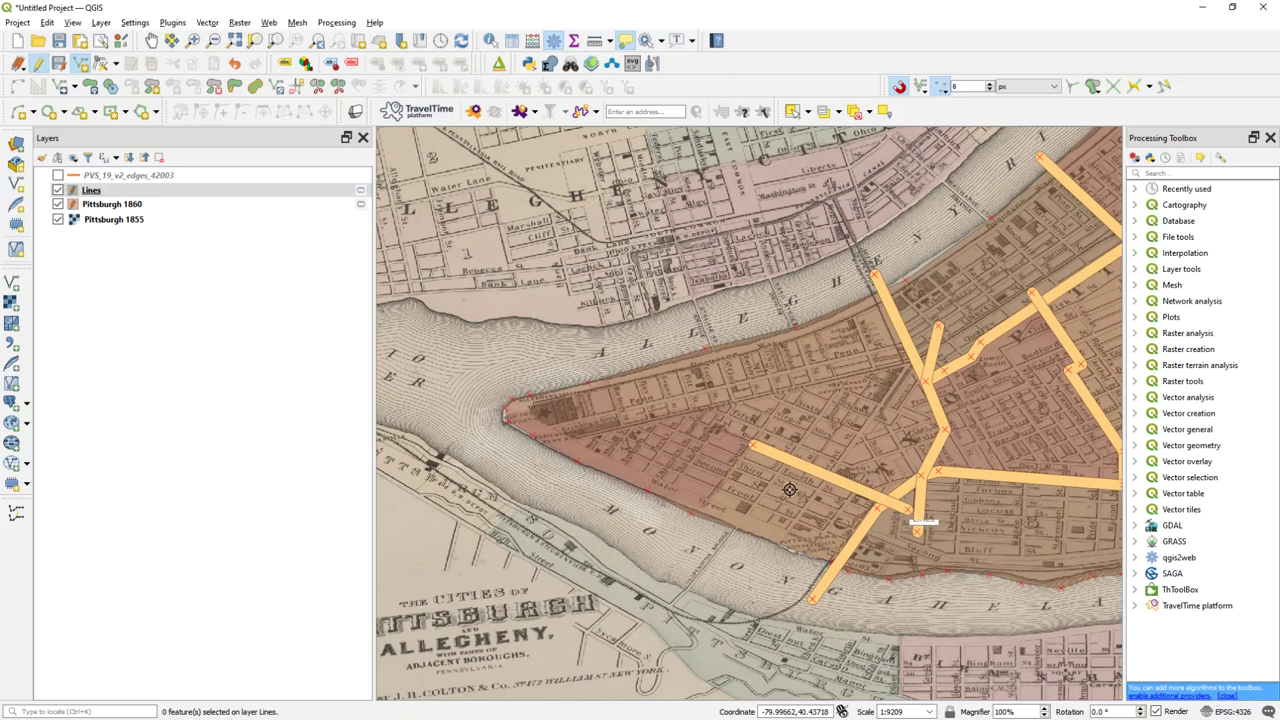
pyautogui.rightClick(678, 537)
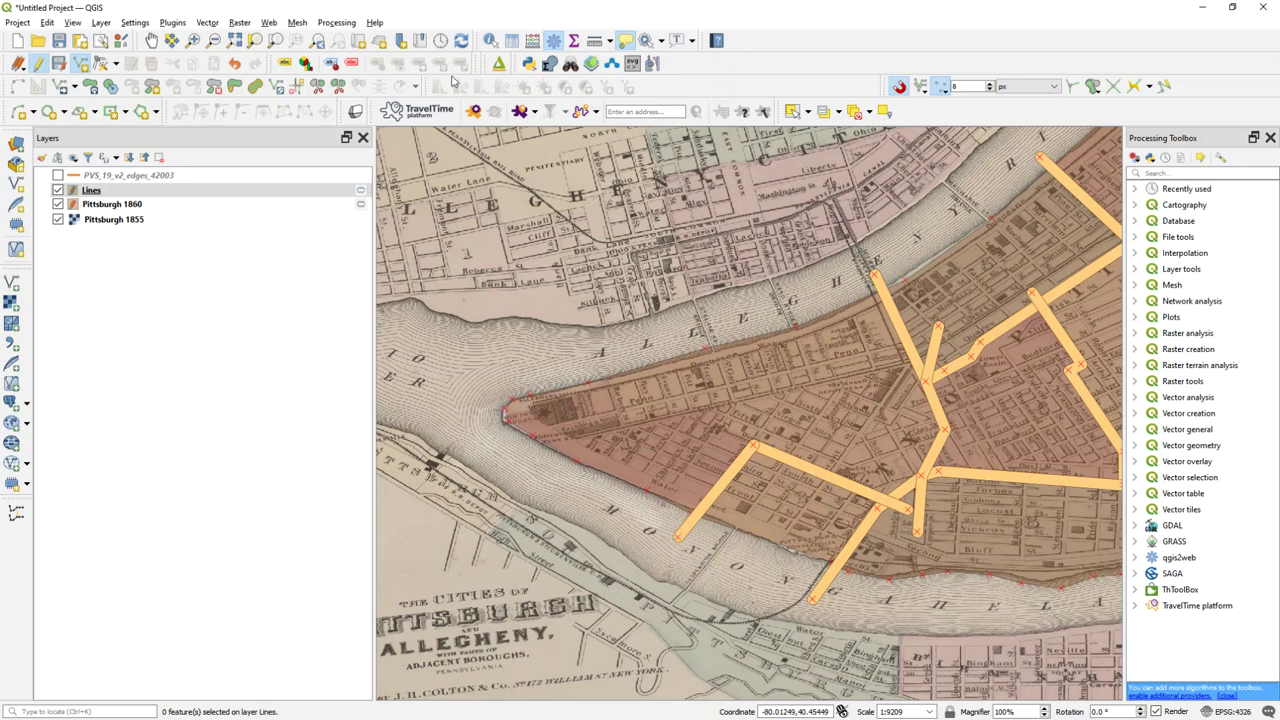
# - Select the two downtown lines that share a corner and join them with Join multiple lines
pyautogui.click(792, 111)
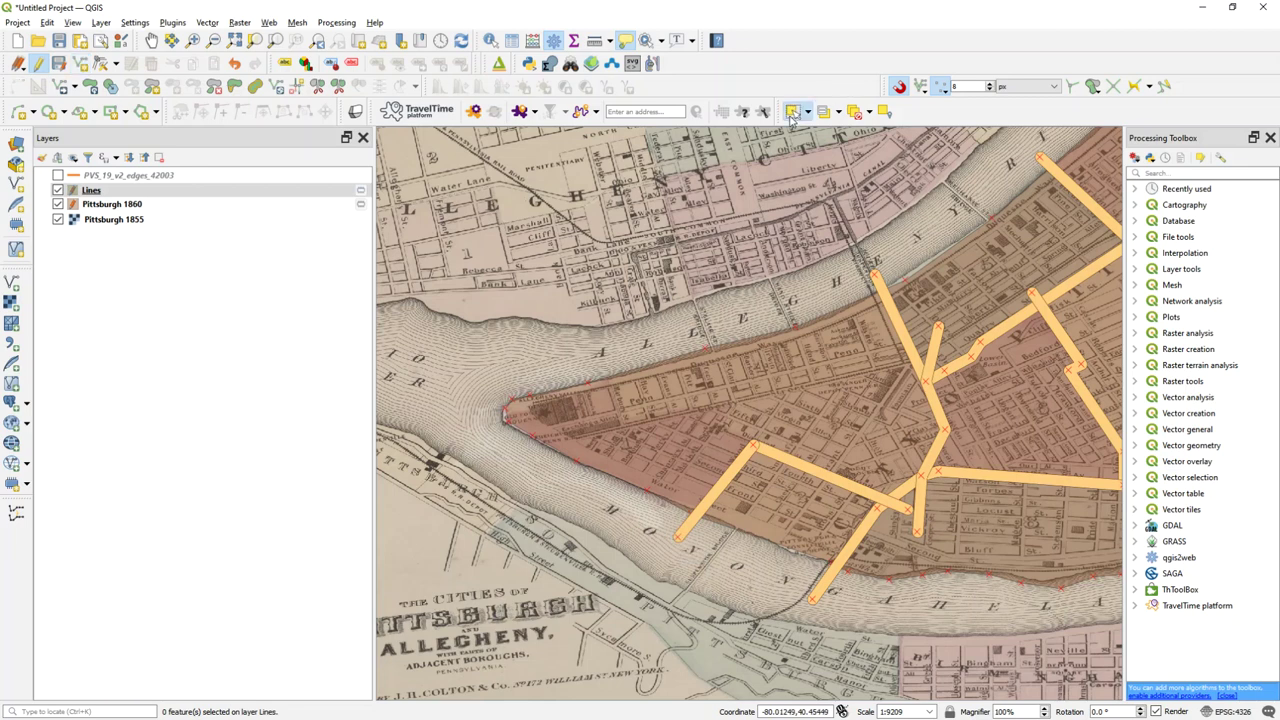
pyautogui.click(795, 470)
pyautogui.press('shift')
pyautogui.keyDown('shift'); pyautogui.click(730, 480); pyautogui.keyUp('shift')
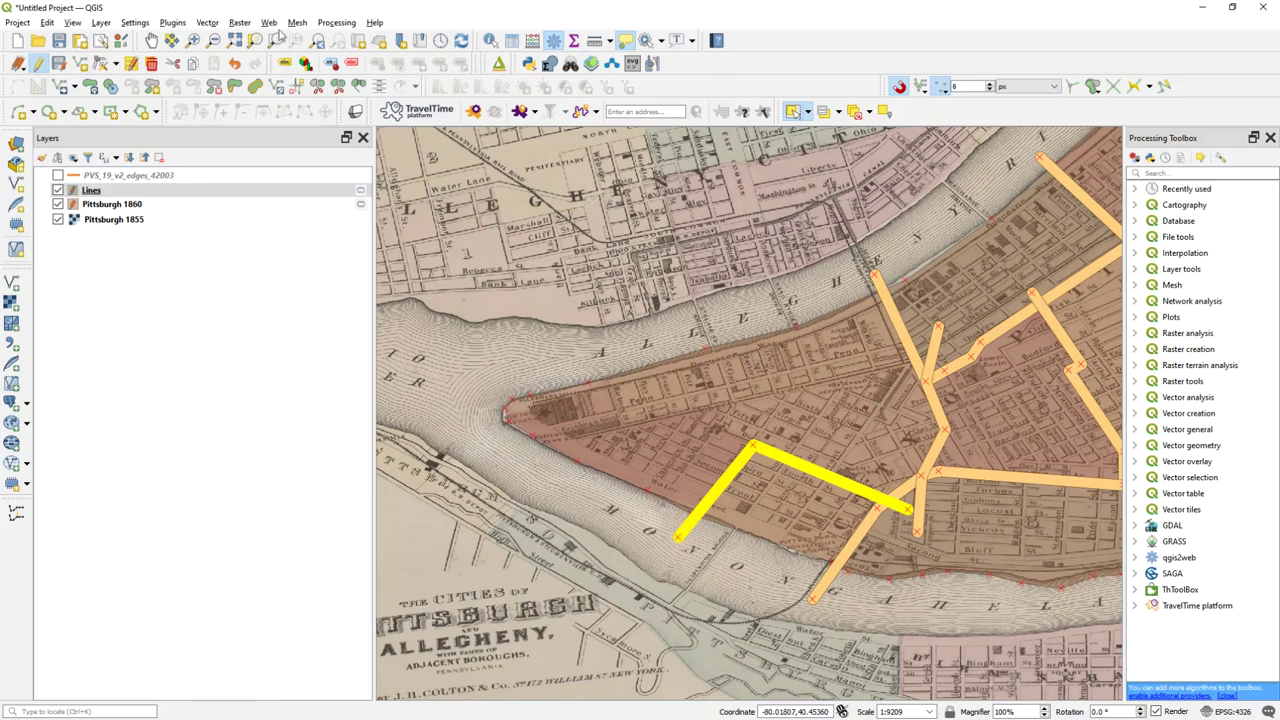
pyautogui.click(220, 28)
pyautogui.moveTo(255, 58)
pyautogui.click(365, 55)
# - Draw a bent line from downtown across the joined corner to the Allegheny River, and another from that line northeast to the bridge line
pyautogui.click(84, 66)
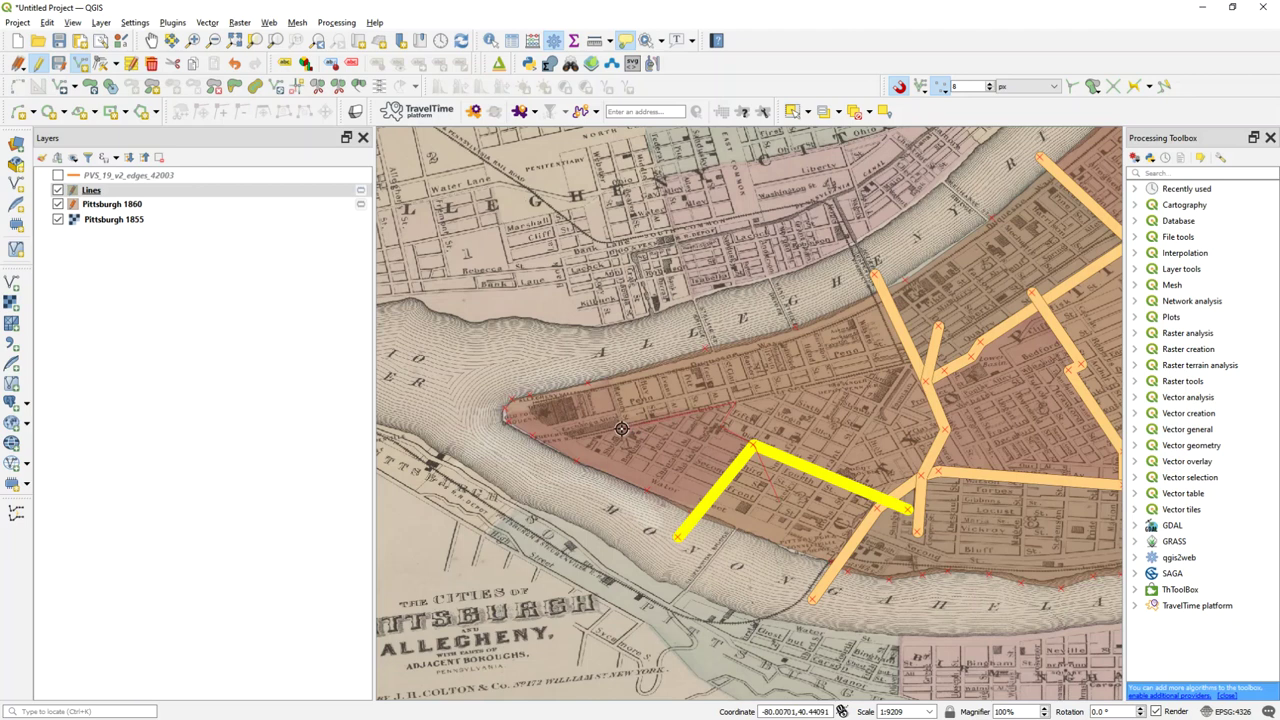
pyautogui.rightClick(597, 353)
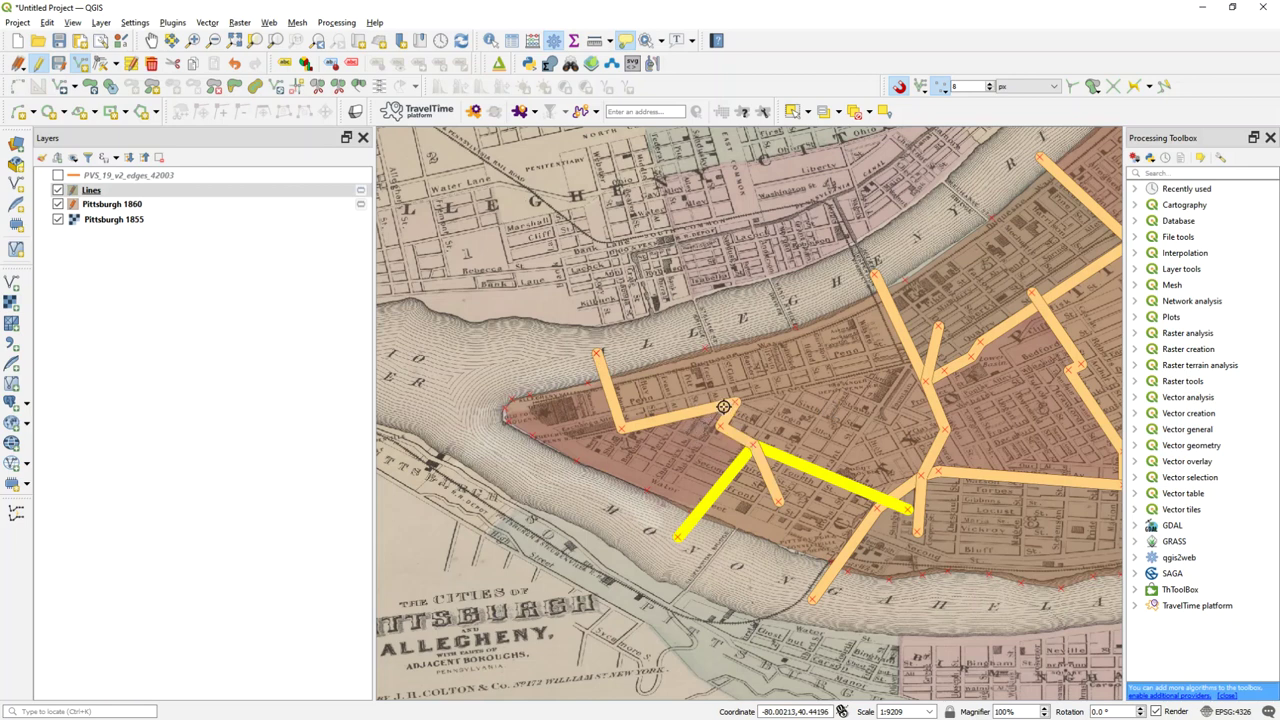
pyautogui.rightClick(925, 357)
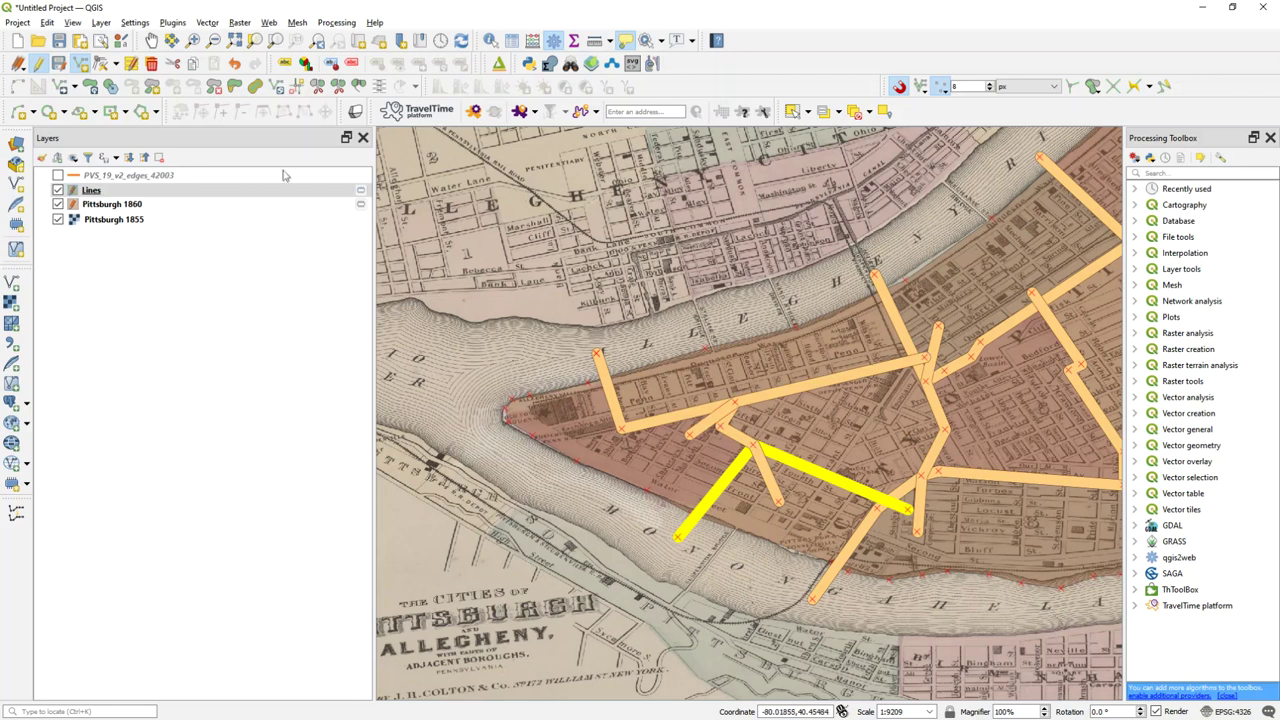
# - Split the Pittsburgh 1860 polygon using the Lines layer into a temporary layer, and check the cuts with Lines briefly hidden
pyautogui.click(254, 206)
pyautogui.rightClick(253, 207)
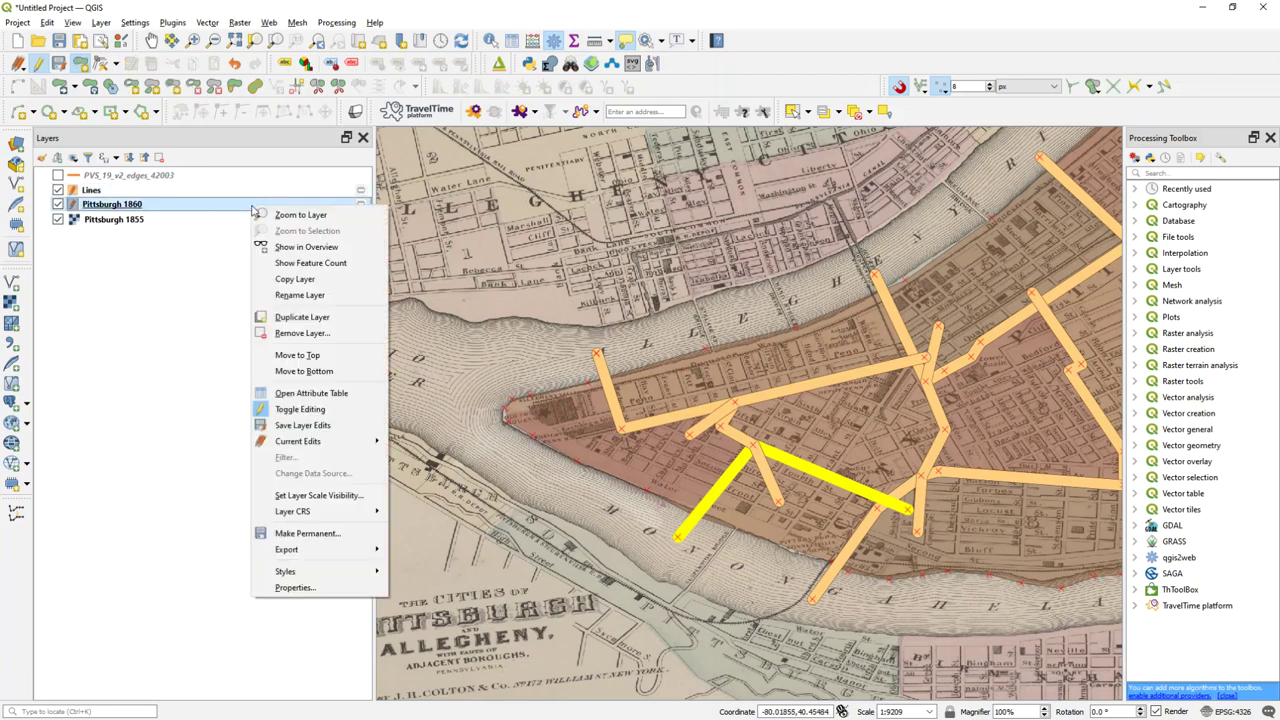
pyautogui.click(300, 215)
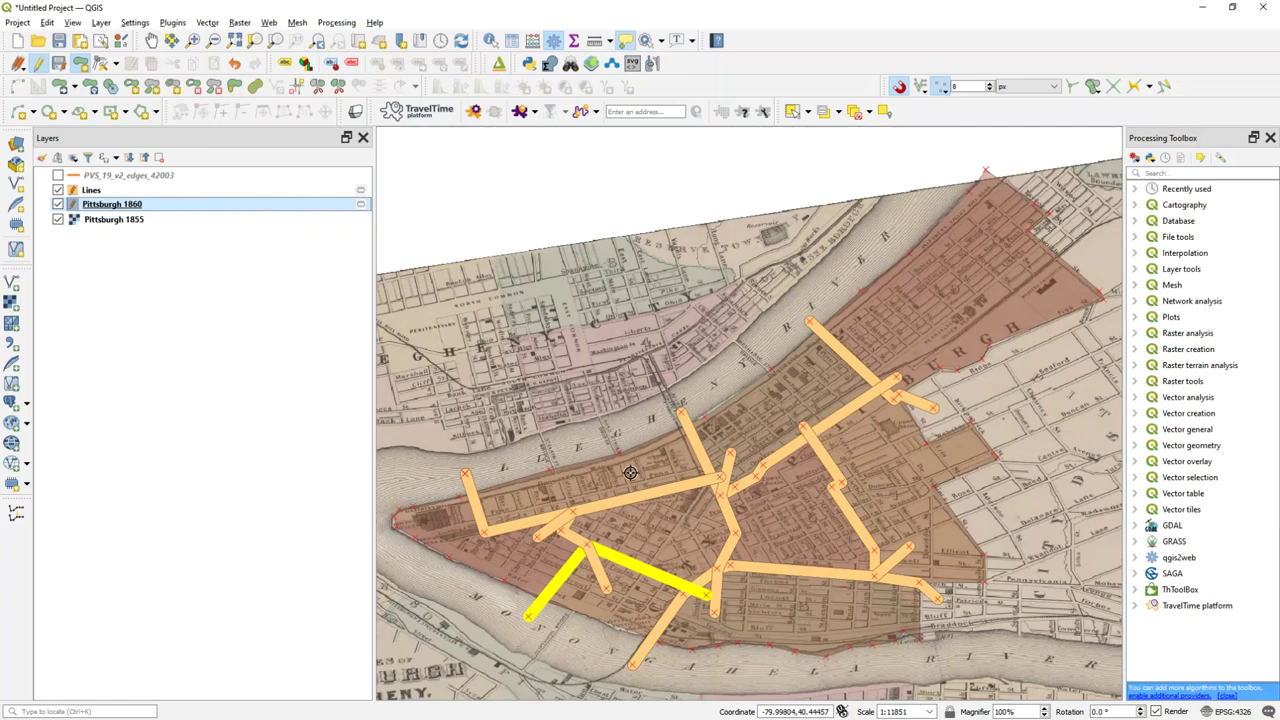
pyautogui.click(1183, 173)
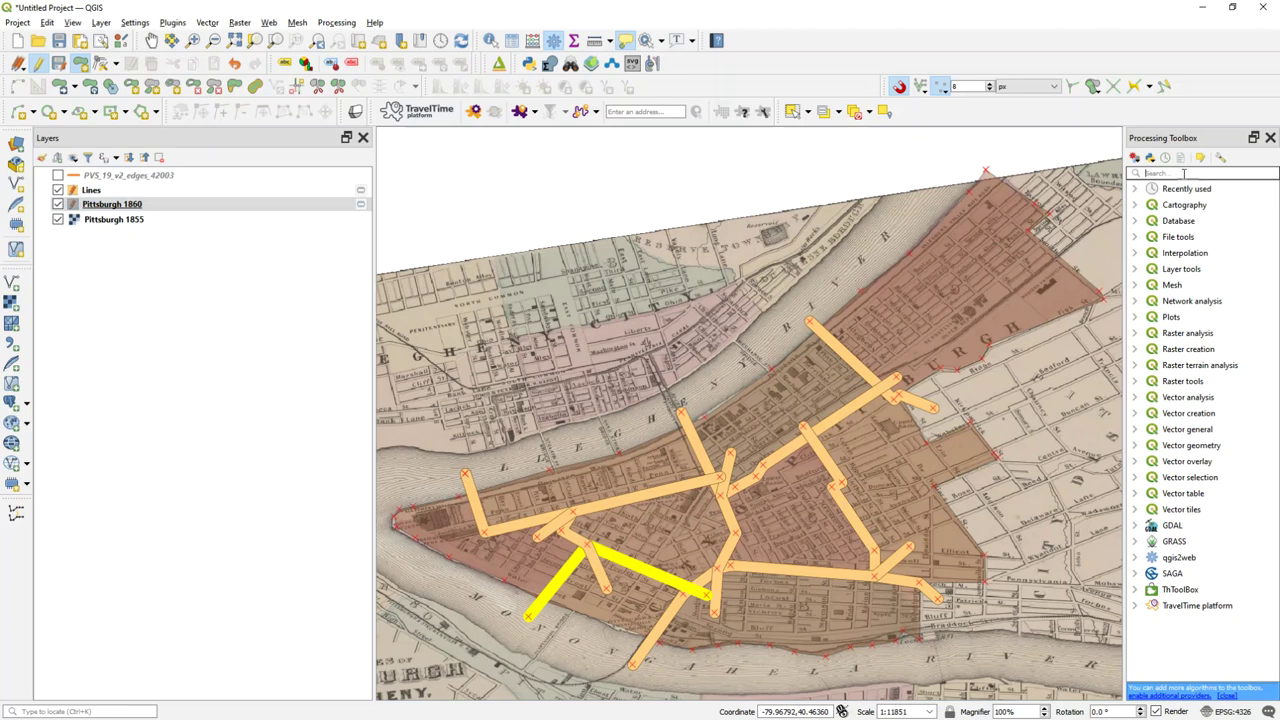
pyautogui.write('e')
pyautogui.write('plit')
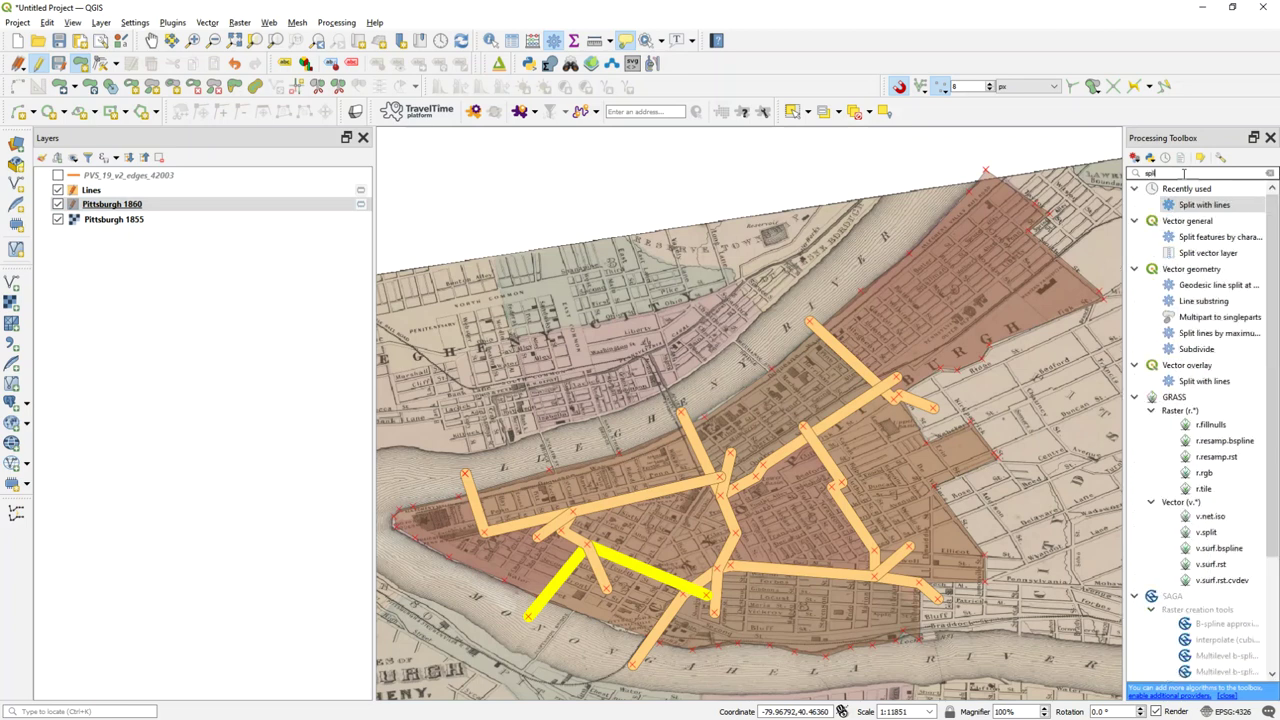
pyautogui.doubleClick(1210, 205)
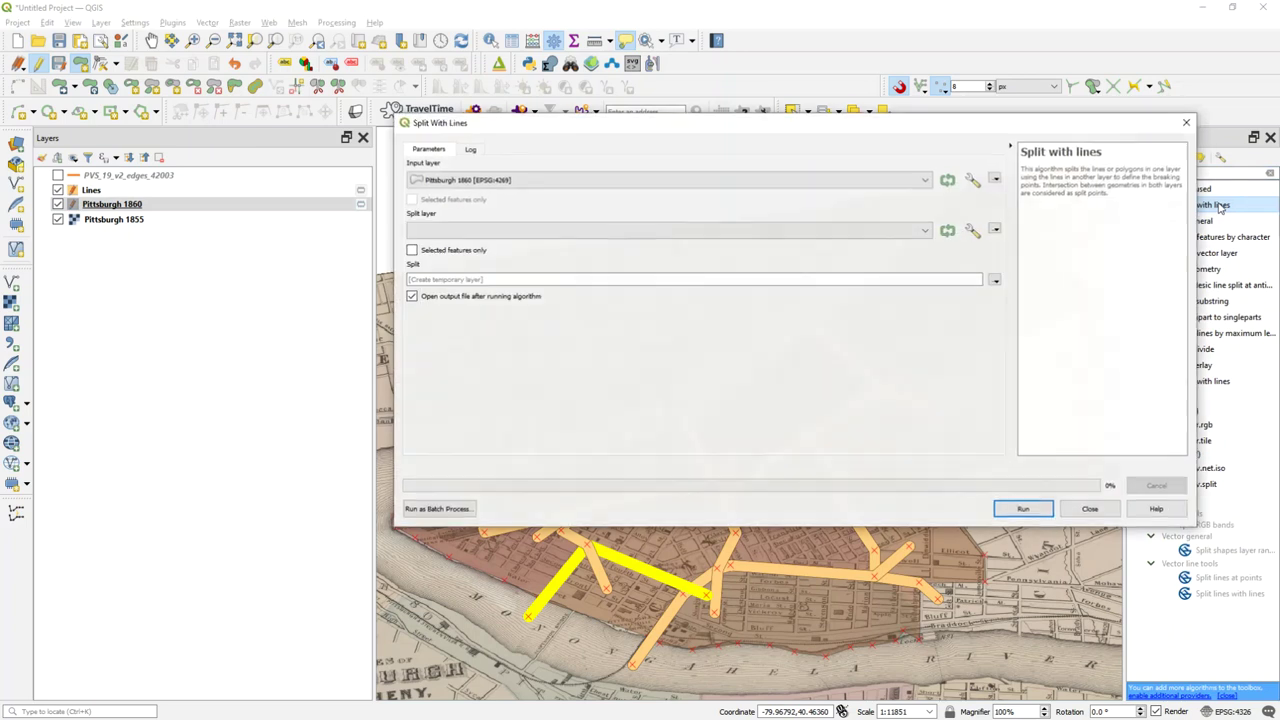
pyautogui.click(502, 231)
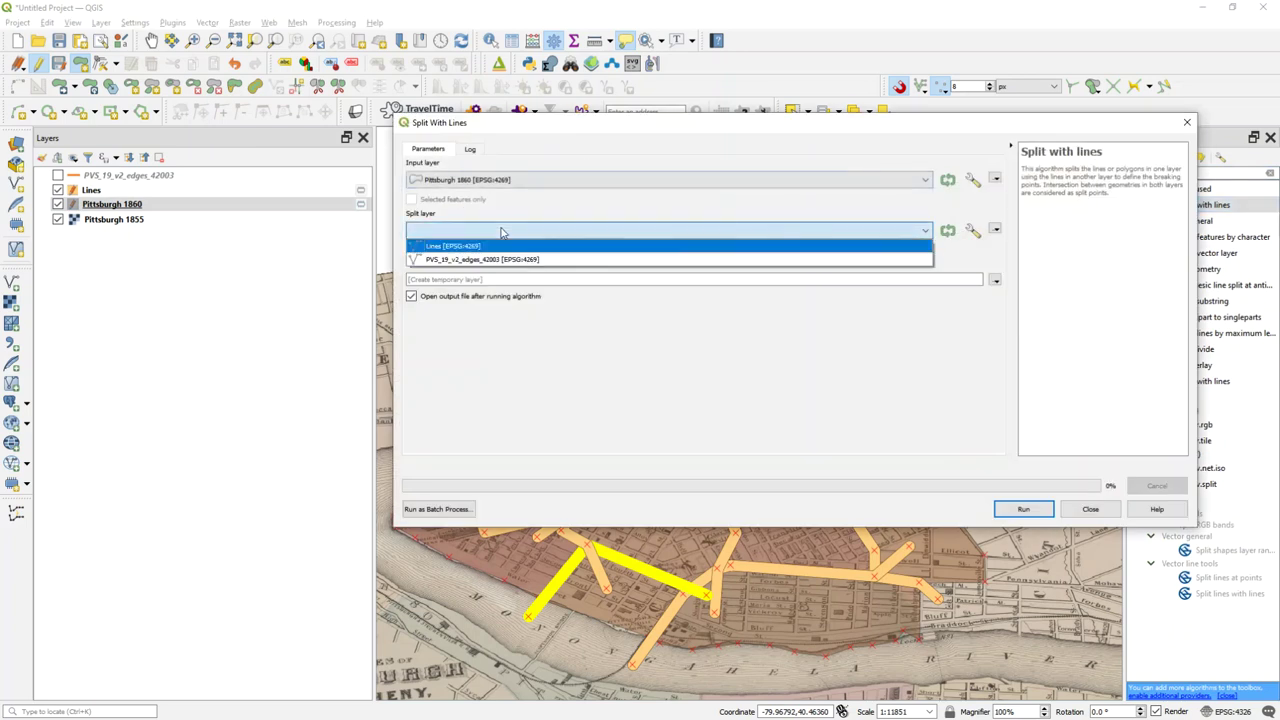
pyautogui.click(502, 232)
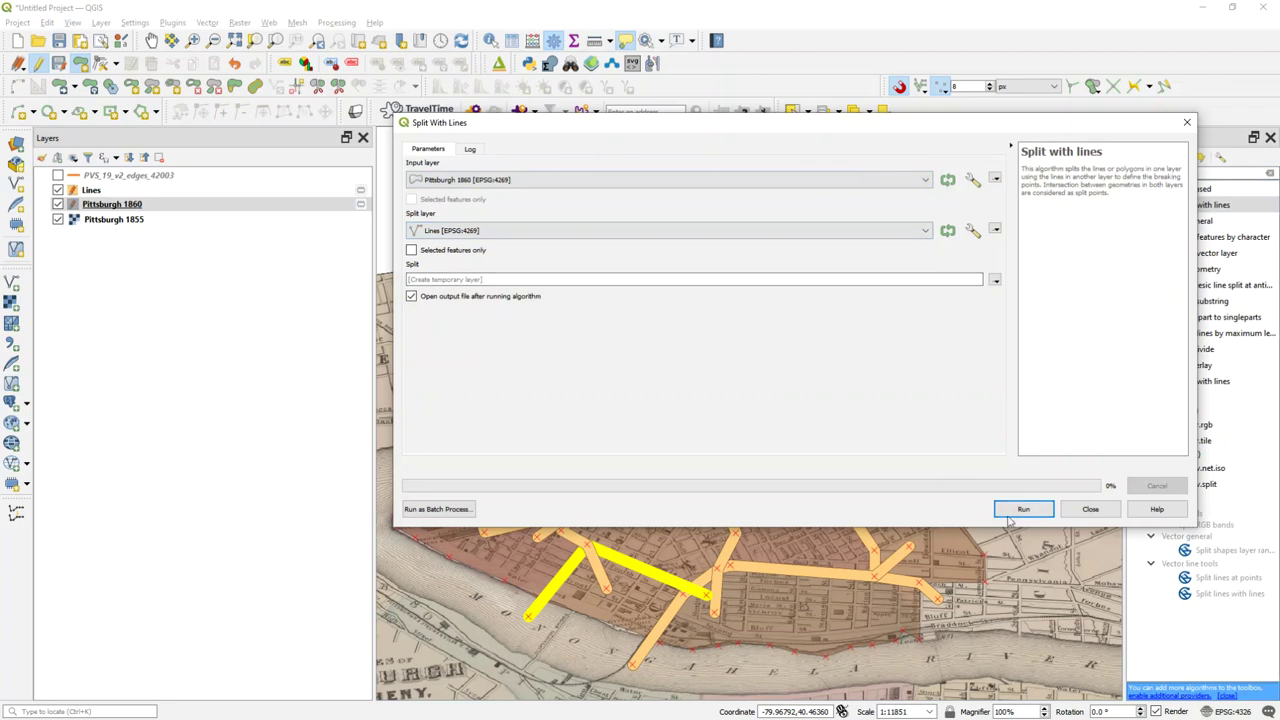
pyautogui.click(1023, 511)
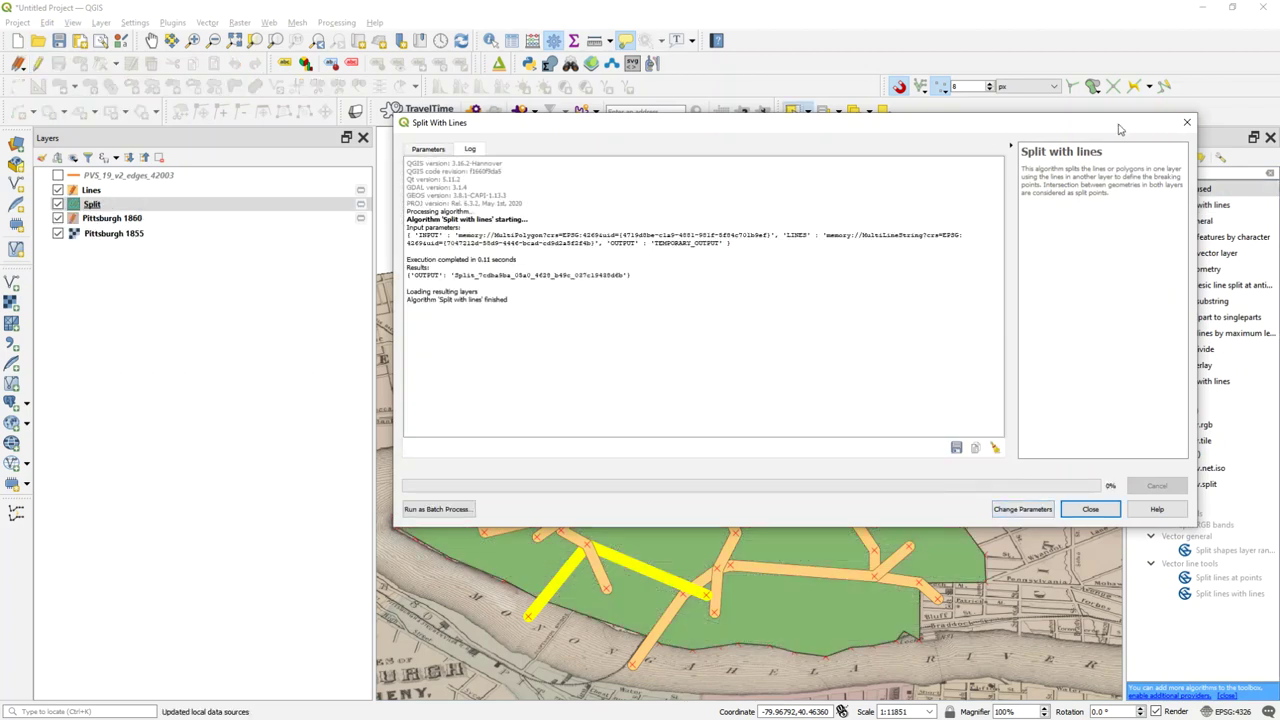
pyautogui.click(1187, 122)
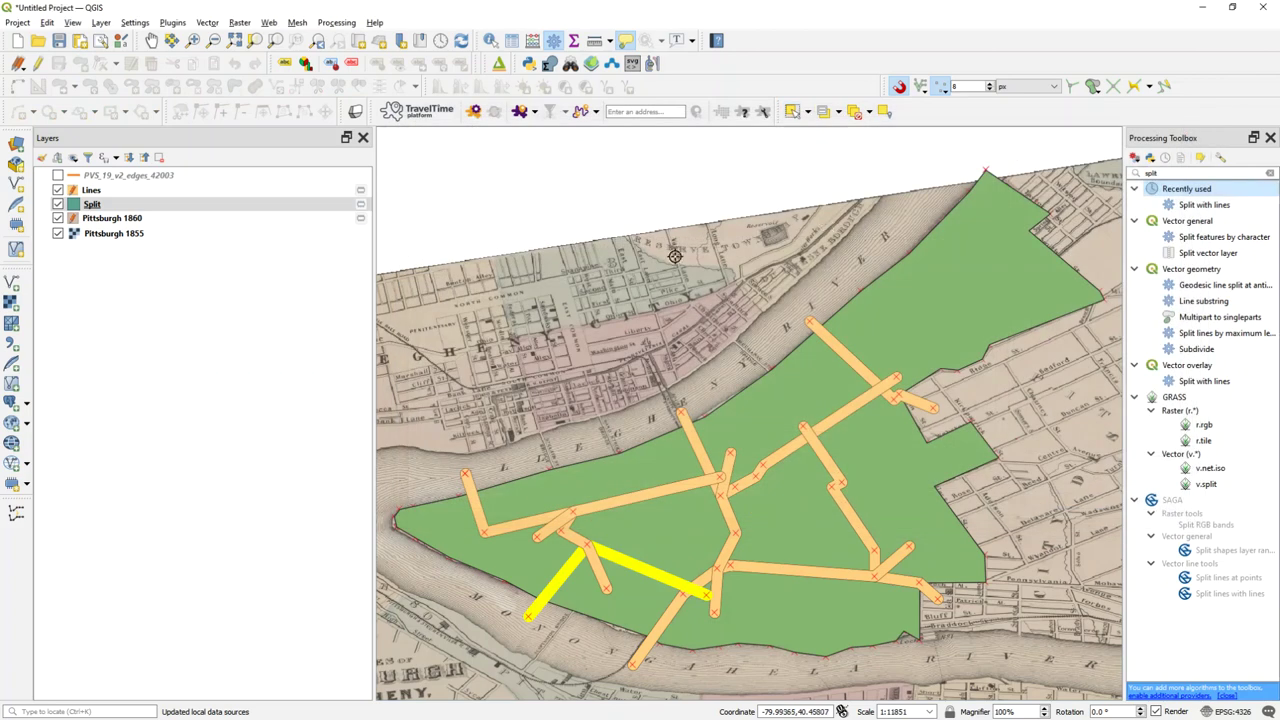
pyautogui.click(57, 190)
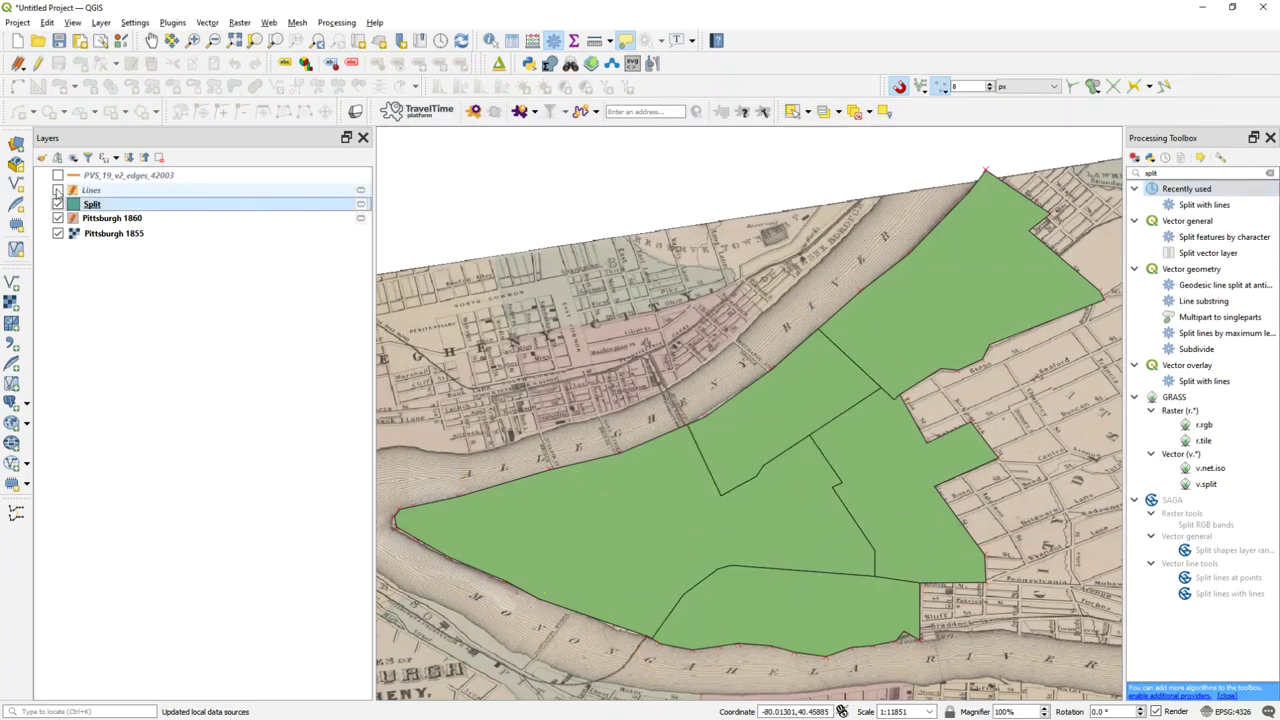
pyautogui.click(57, 190)
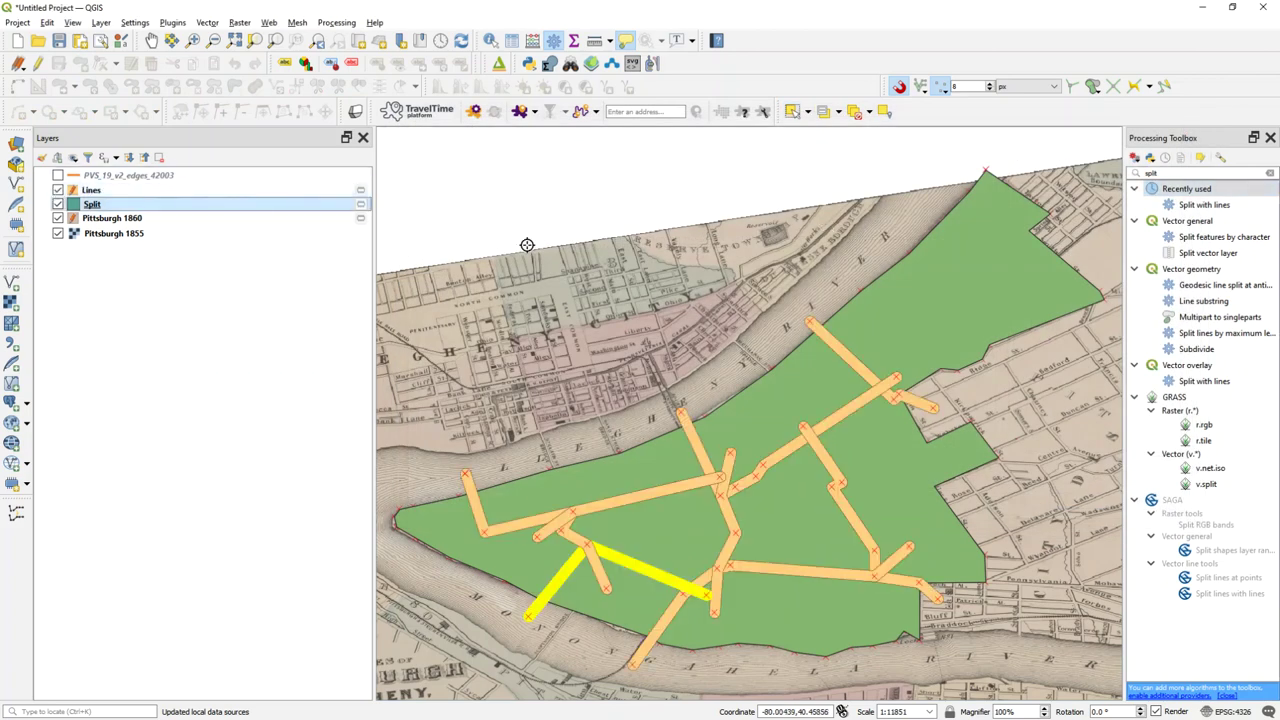
# - Run Split with lines again on the first Split layer using Lines, and check the new cuts with Lines briefly hidden
pyautogui.doubleClick(1240, 206)
pyautogui.click(613, 251)
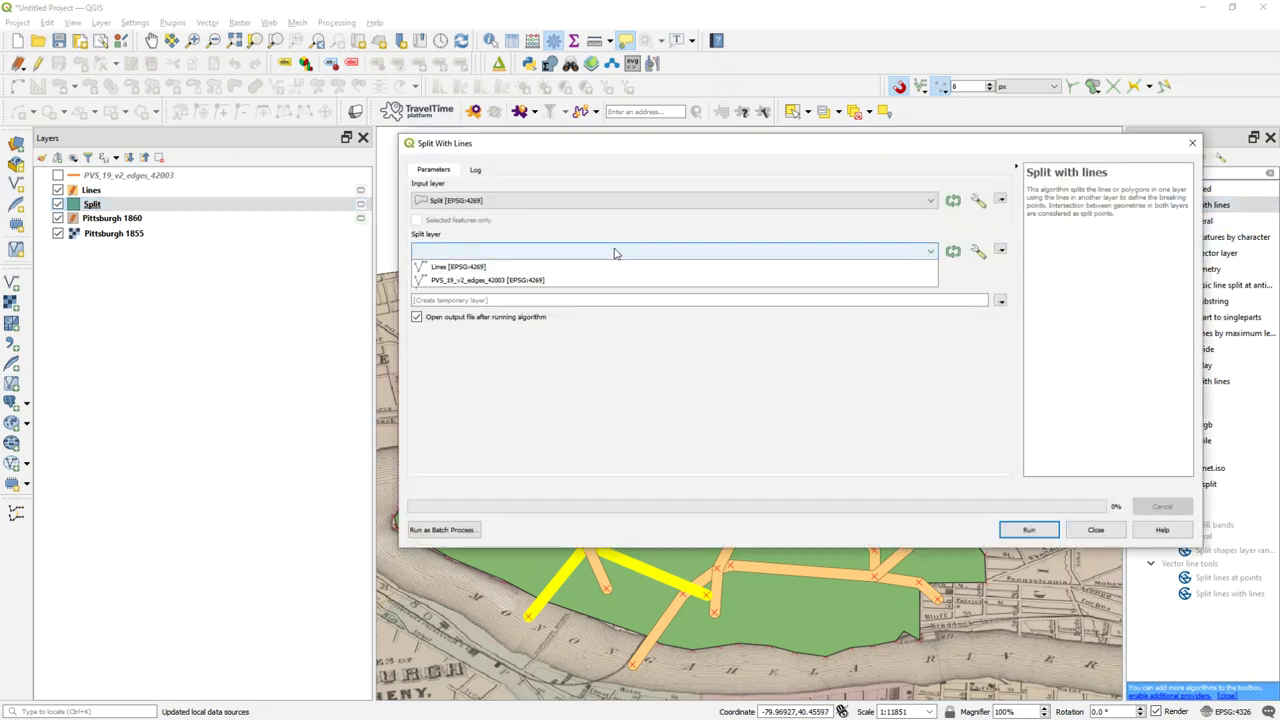
pyautogui.click(615, 252)
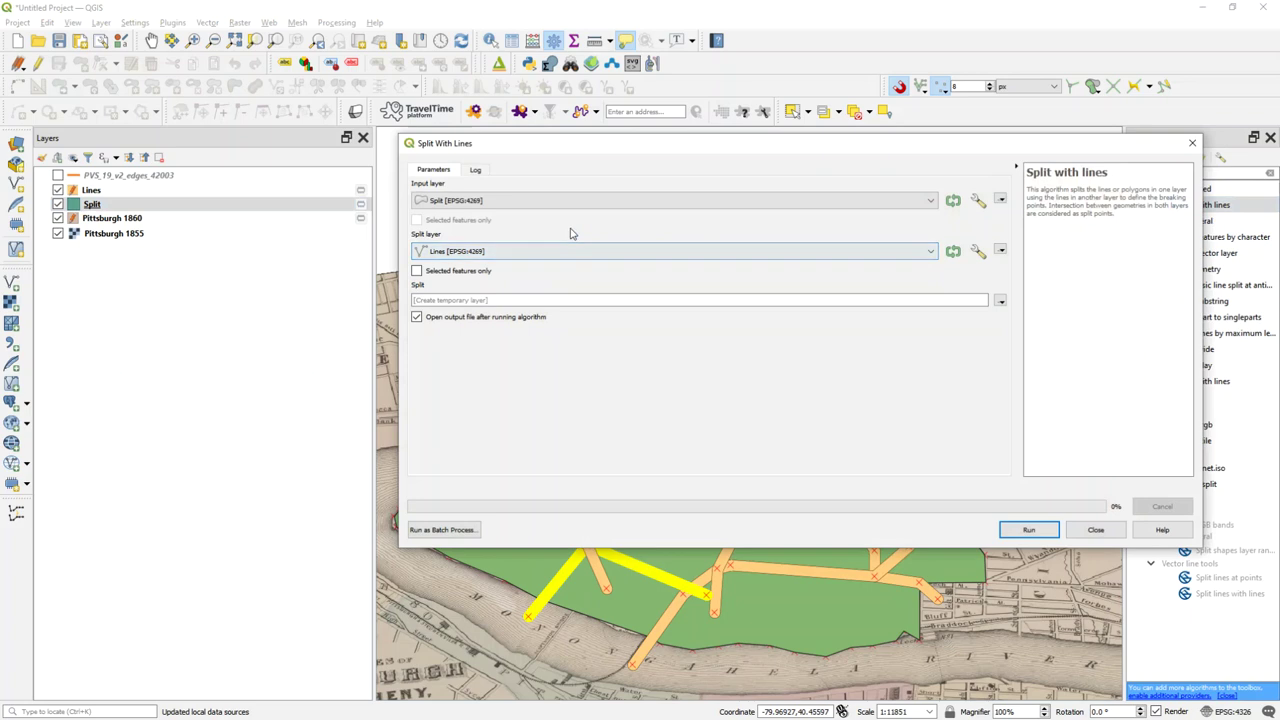
pyautogui.click(1030, 531)
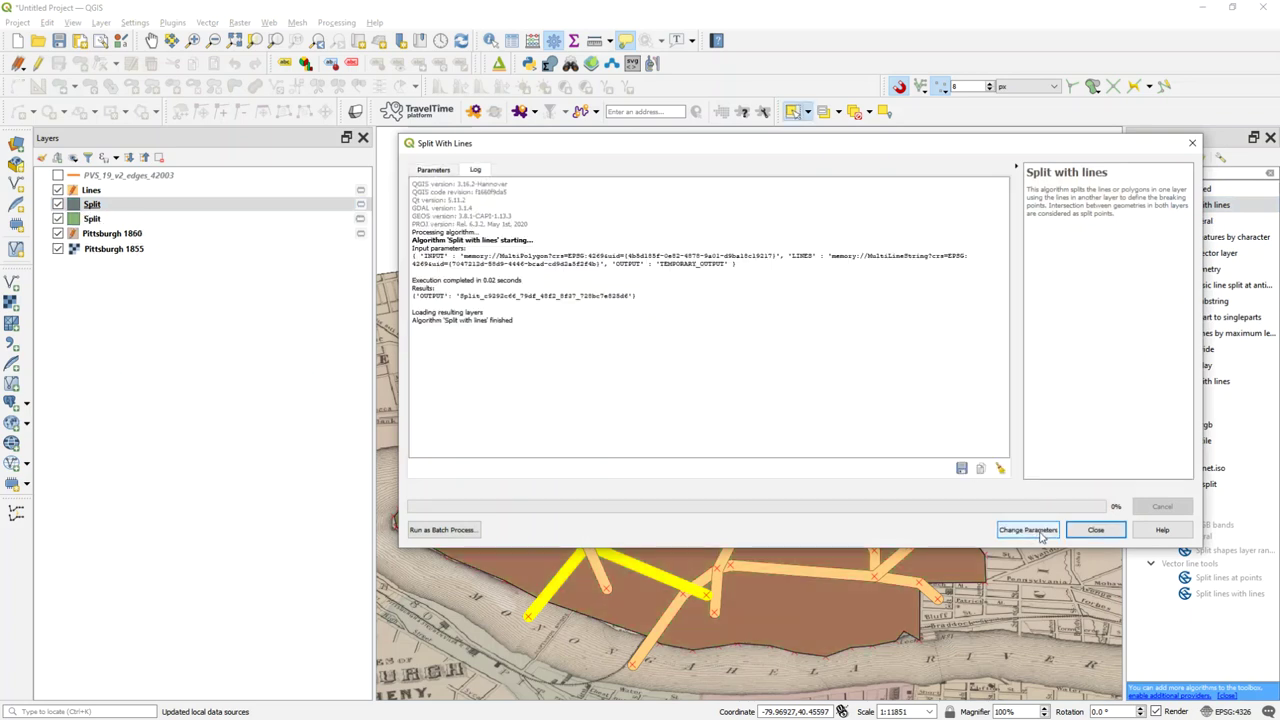
pyautogui.click(1192, 143)
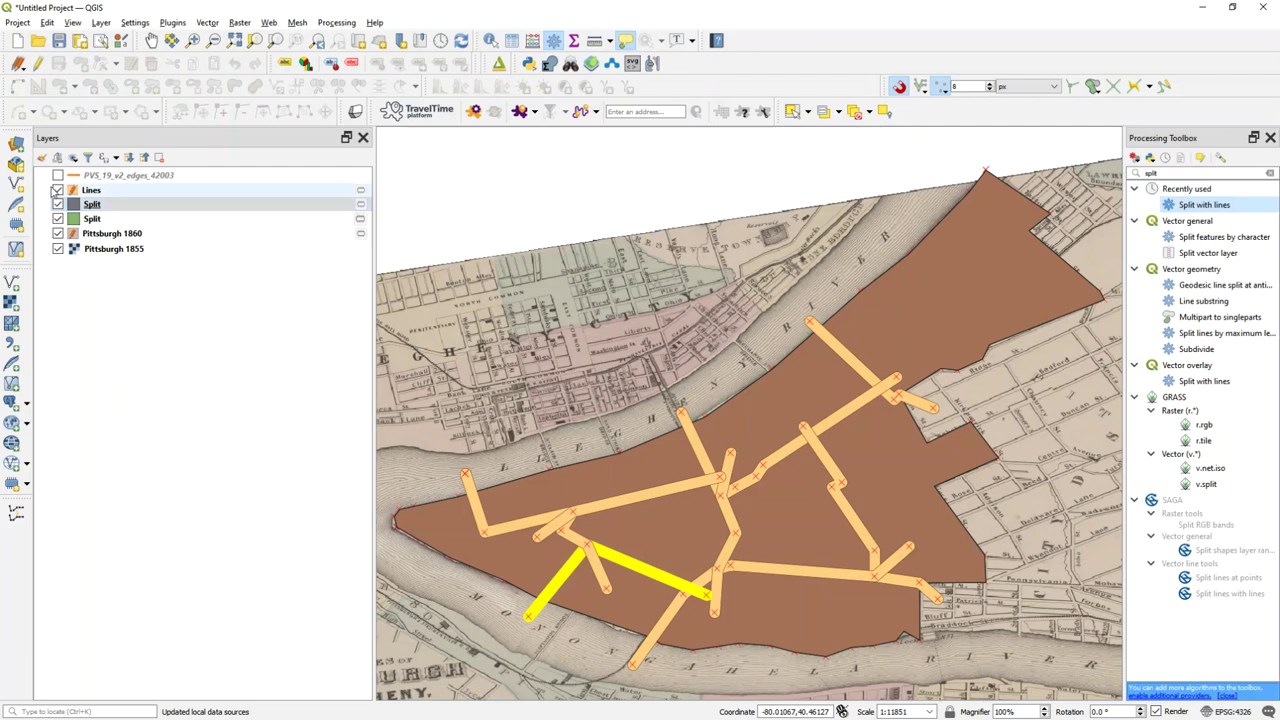
pyautogui.click(62, 192)
pyautogui.click(58, 190)
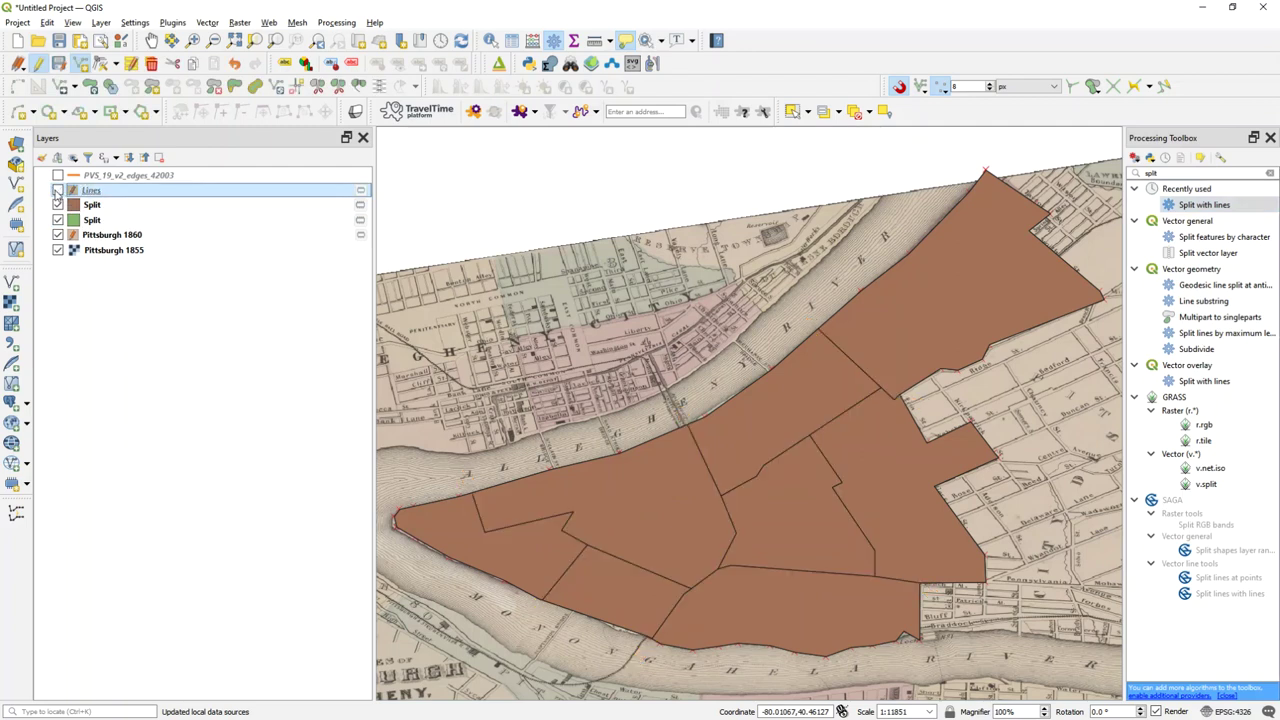
pyautogui.click(58, 190)
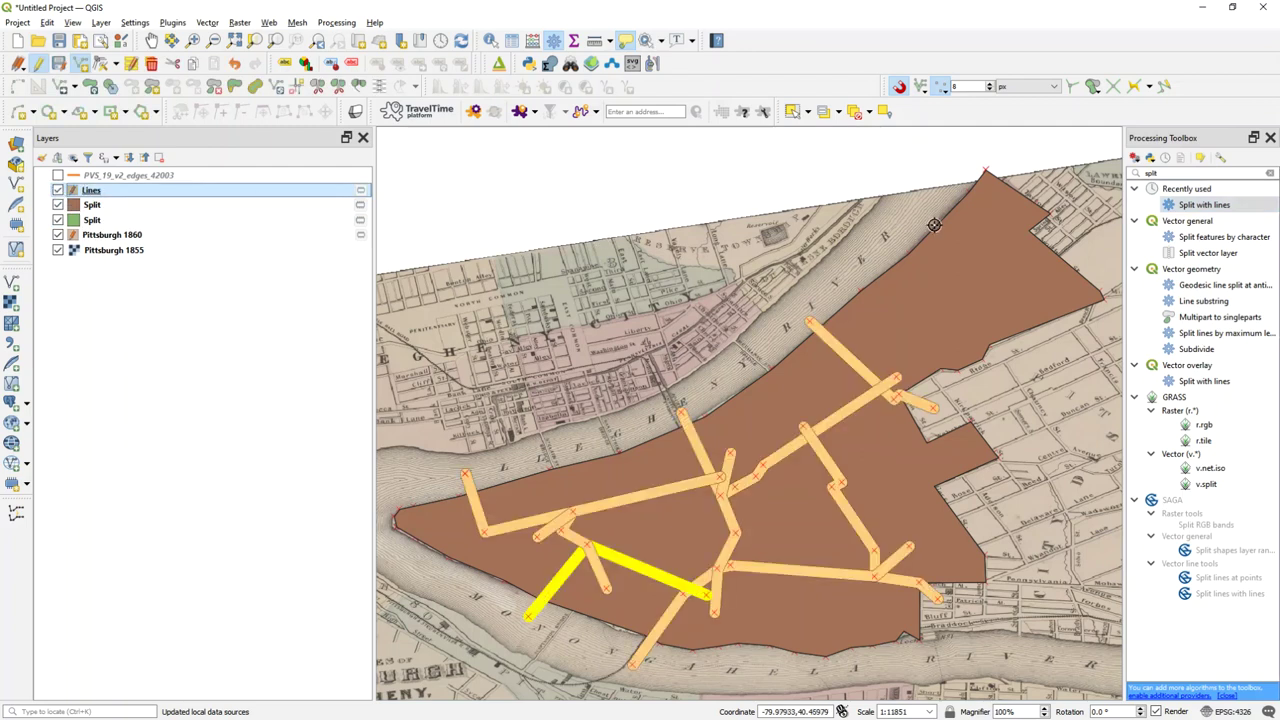
# - Split the newest Split layer a third time using Lines into a temporary layer, and hide the Lines layer
pyautogui.doubleClick(1230, 206)
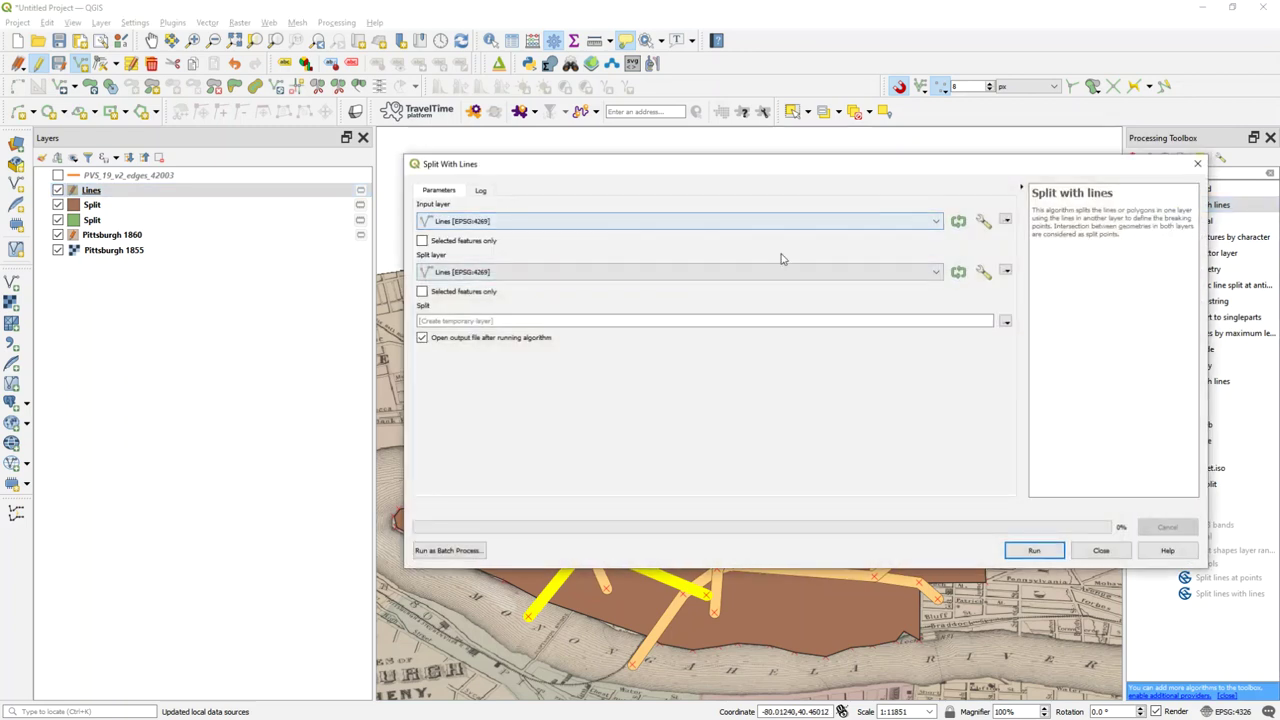
pyautogui.click(1197, 163)
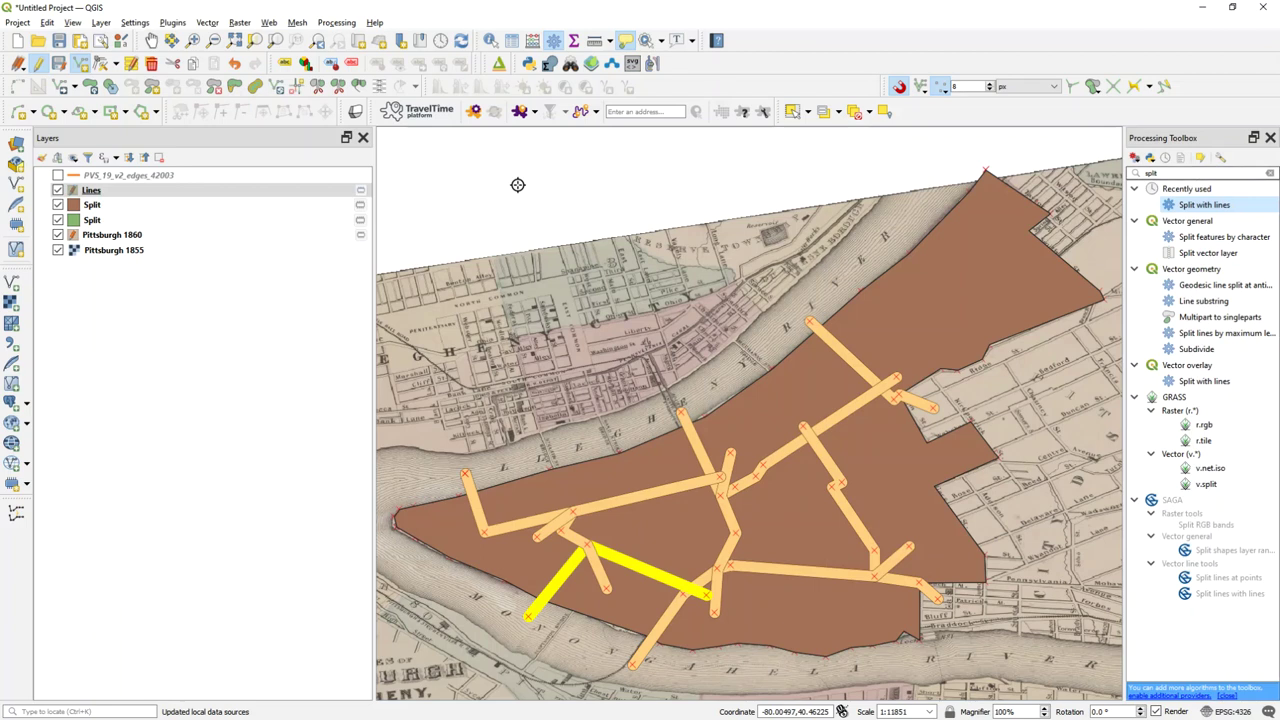
pyautogui.click(313, 207)
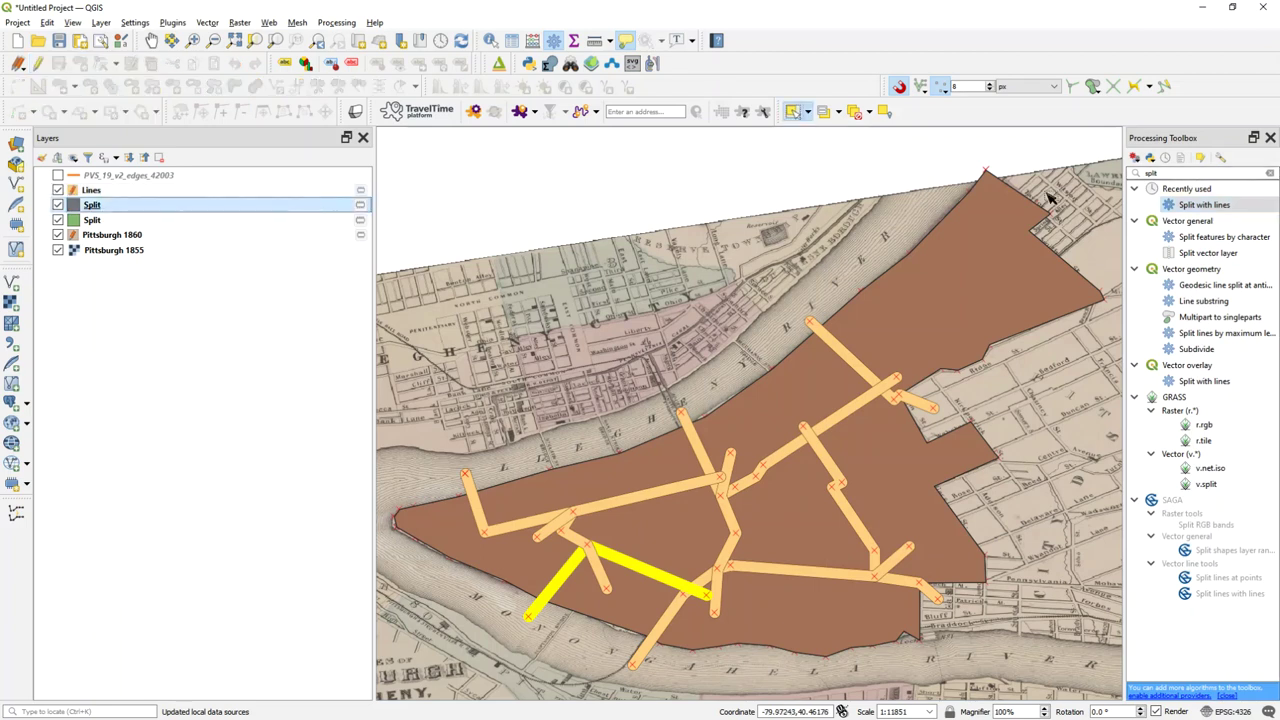
pyautogui.doubleClick(1197, 206)
pyautogui.click(690, 292)
pyautogui.click(690, 308)
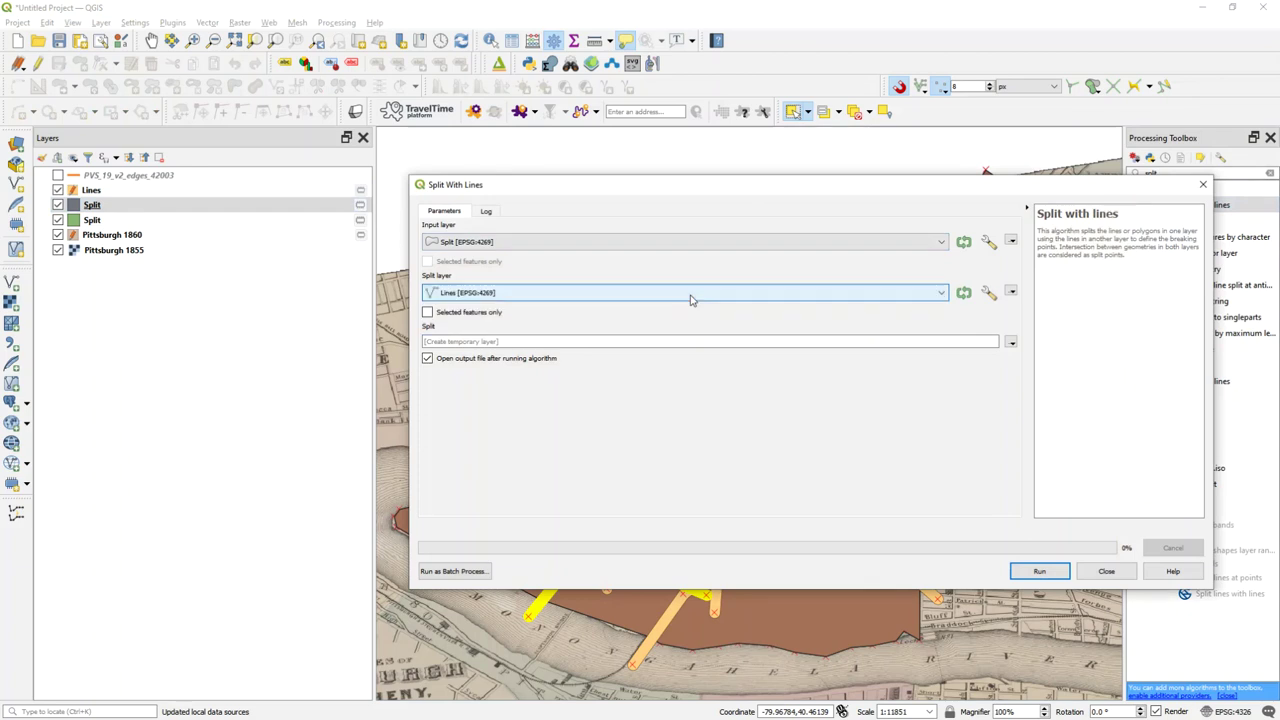
pyautogui.click(1048, 579)
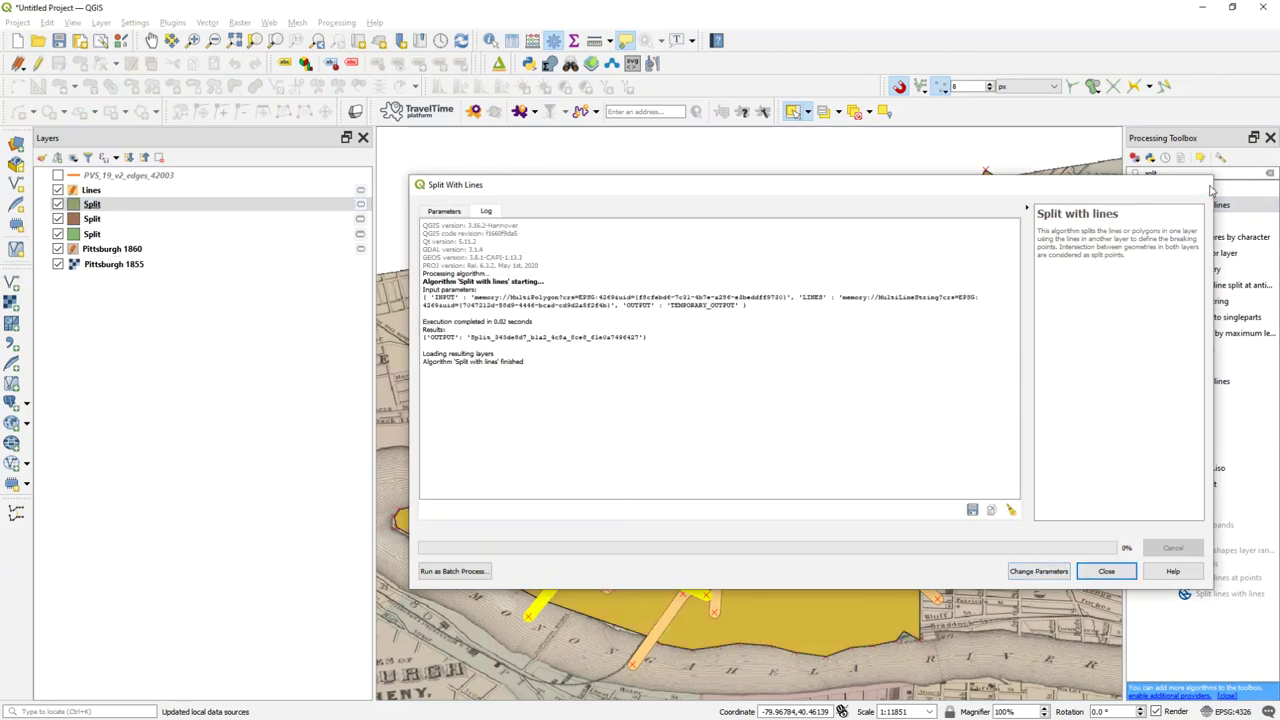
pyautogui.click(1206, 185)
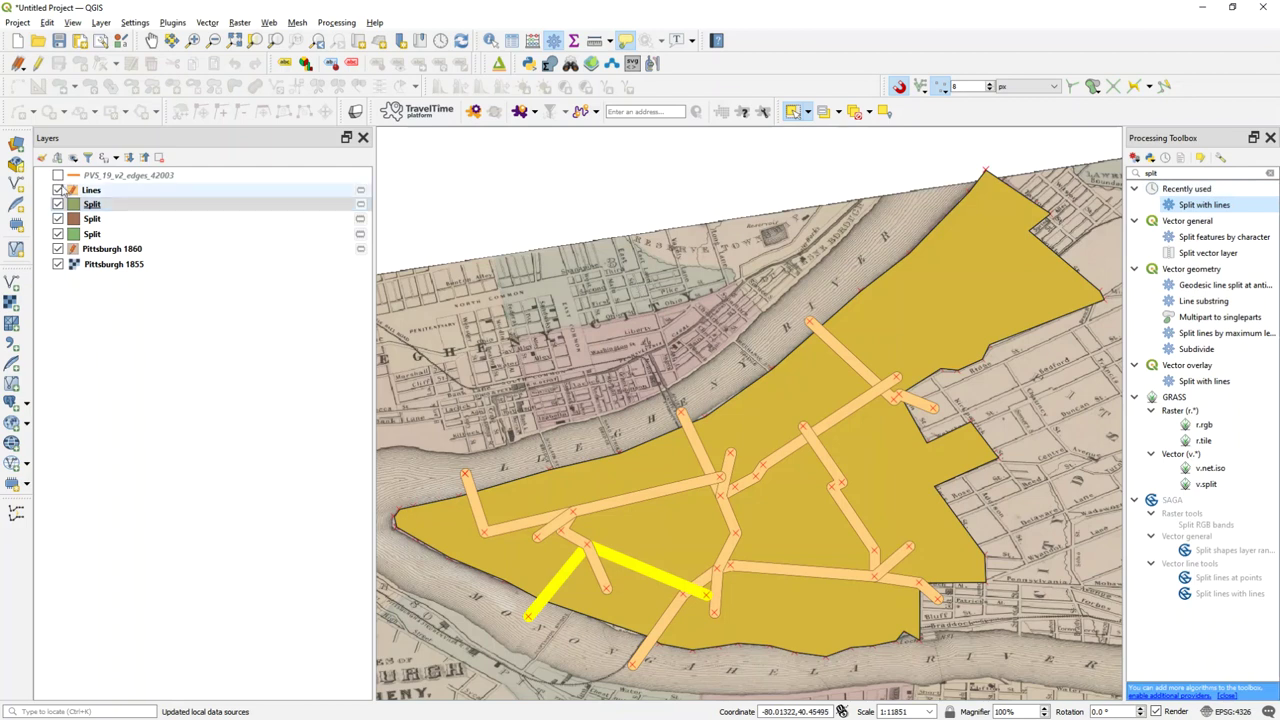
pyautogui.click(58, 190)
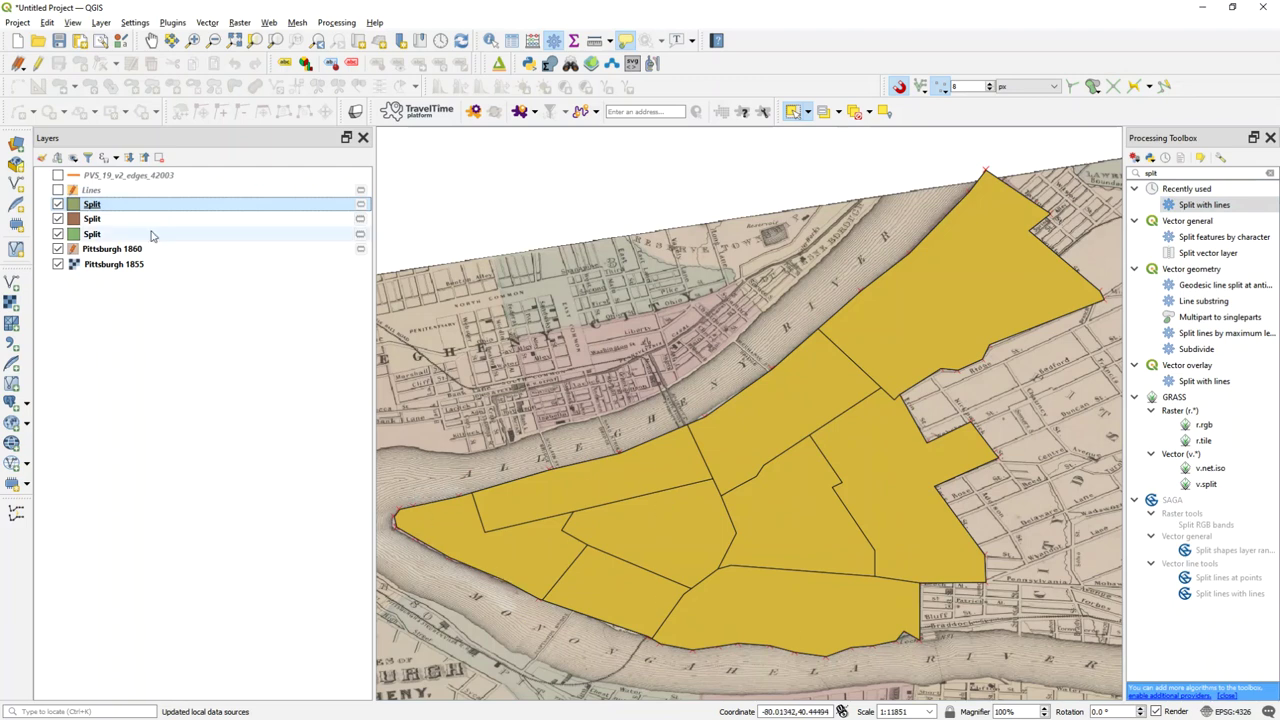
# - Remove the two older Split layers and the Pittsburgh 1860 layer, saving the pending edits to Pittsburgh 1860
pyautogui.click(106, 219)
pyautogui.keyDown('ctrl'); pyautogui.click(111, 235); pyautogui.keyUp('ctrl')
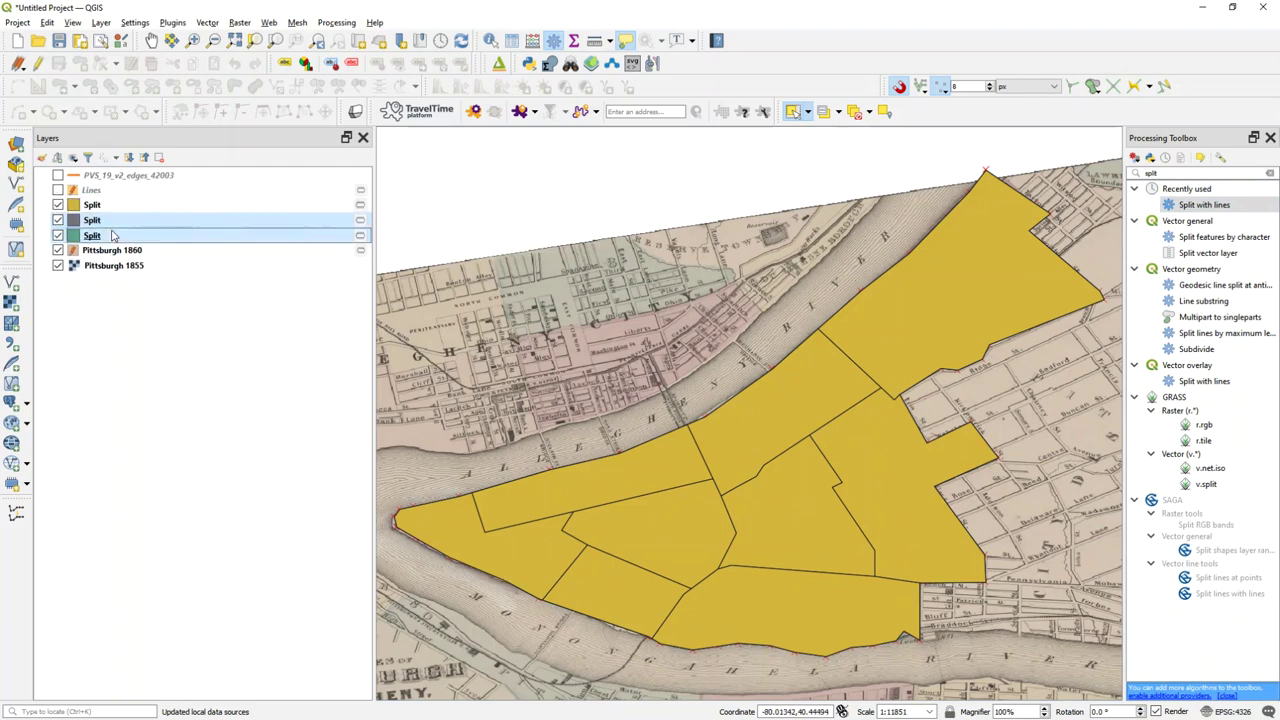
pyautogui.keyDown('ctrl'); pyautogui.click(119, 253); pyautogui.keyUp('ctrl')
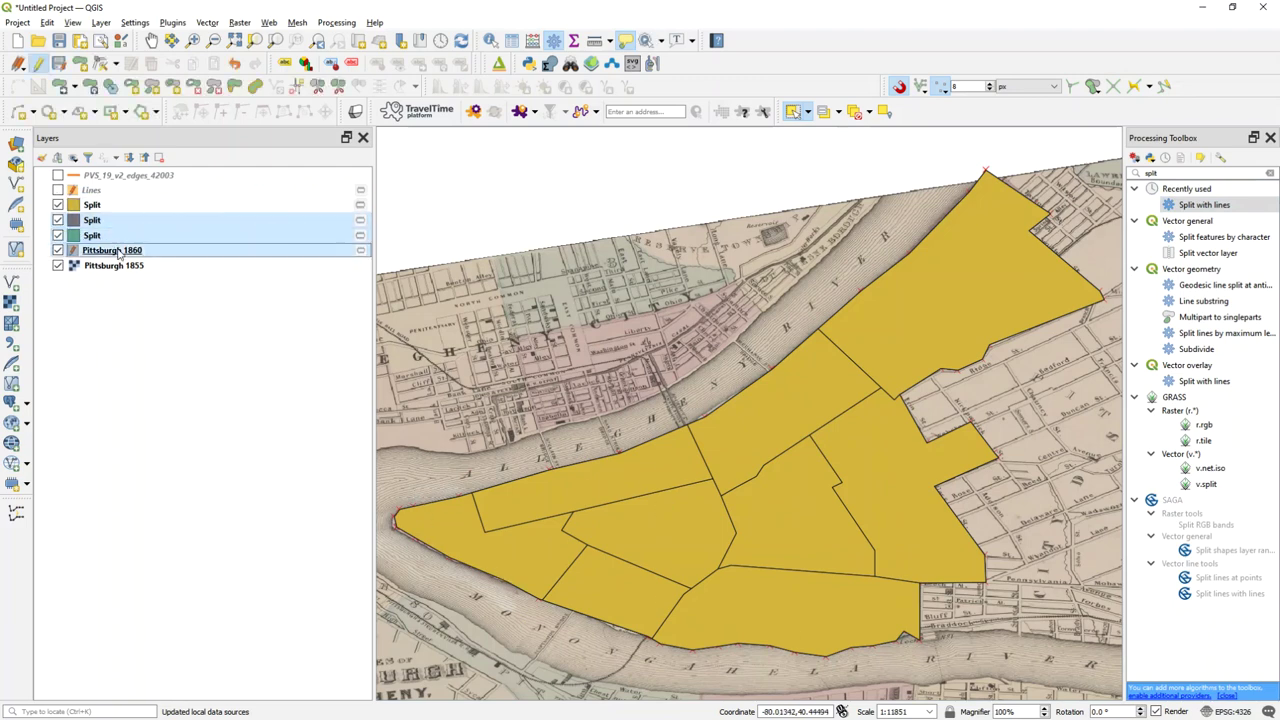
pyautogui.click(160, 158)
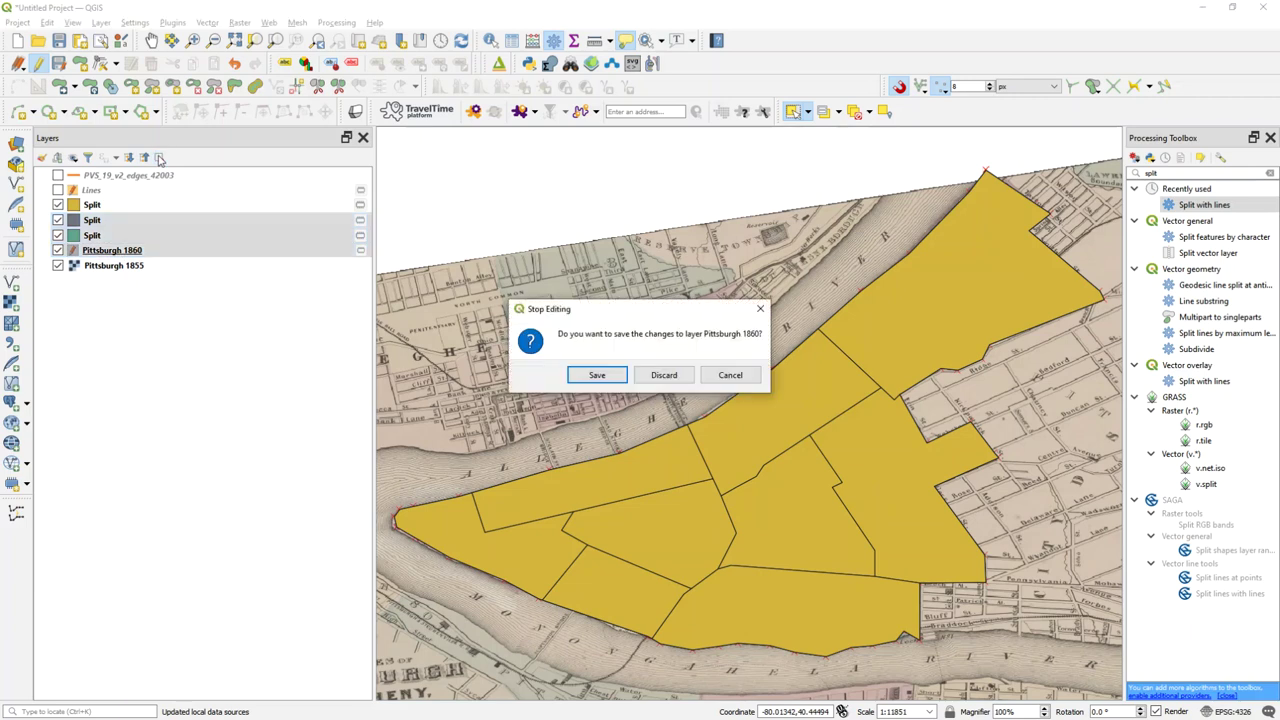
pyautogui.click(597, 375)
pyautogui.click(607, 381)
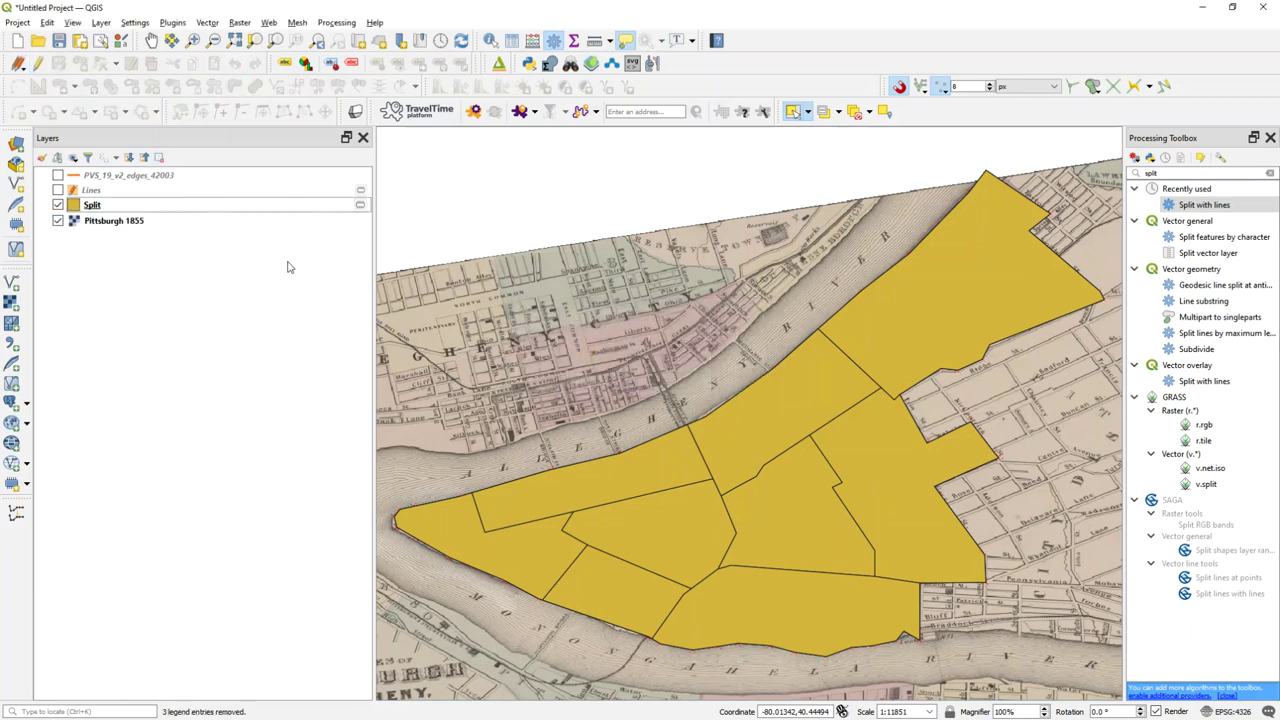
# - Save the temporary Split layer as the ESRI Shapefile Pittsburgh 1860 Wards.shp in the Pennsylvania folder, overwriting the existing file
pyautogui.click(145, 192)
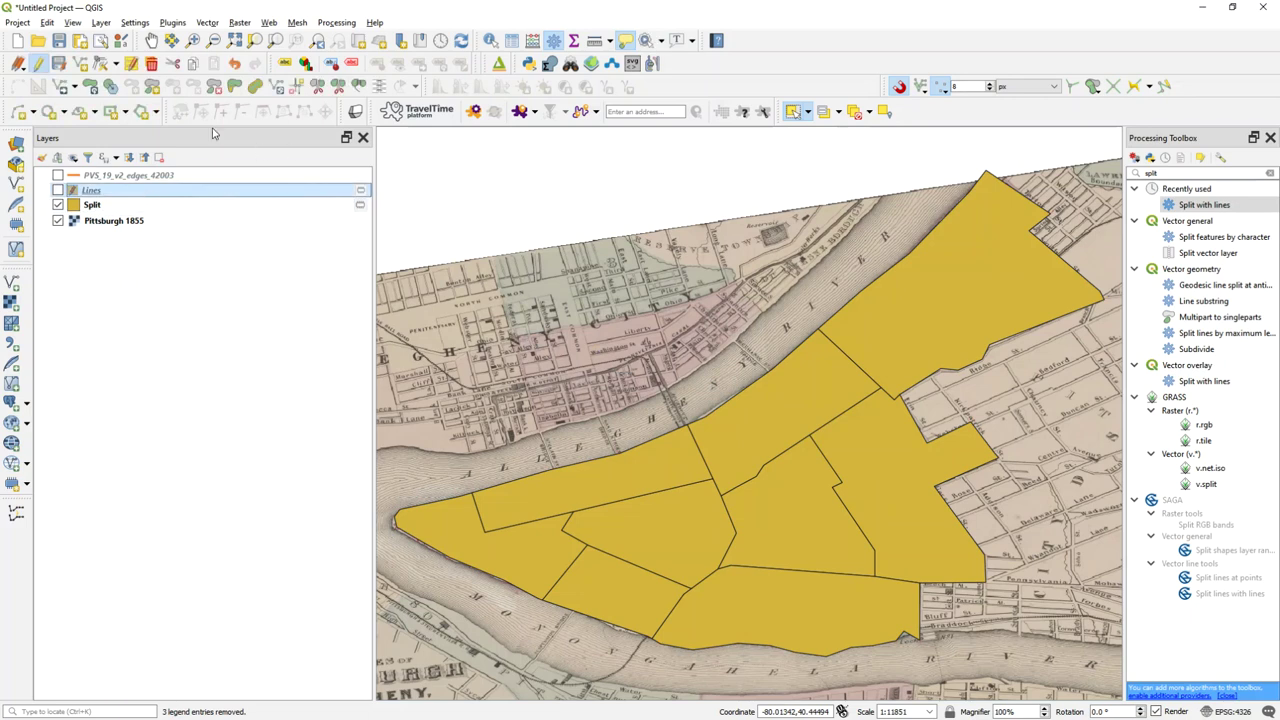
pyautogui.click(124, 207)
pyautogui.rightClick(135, 211)
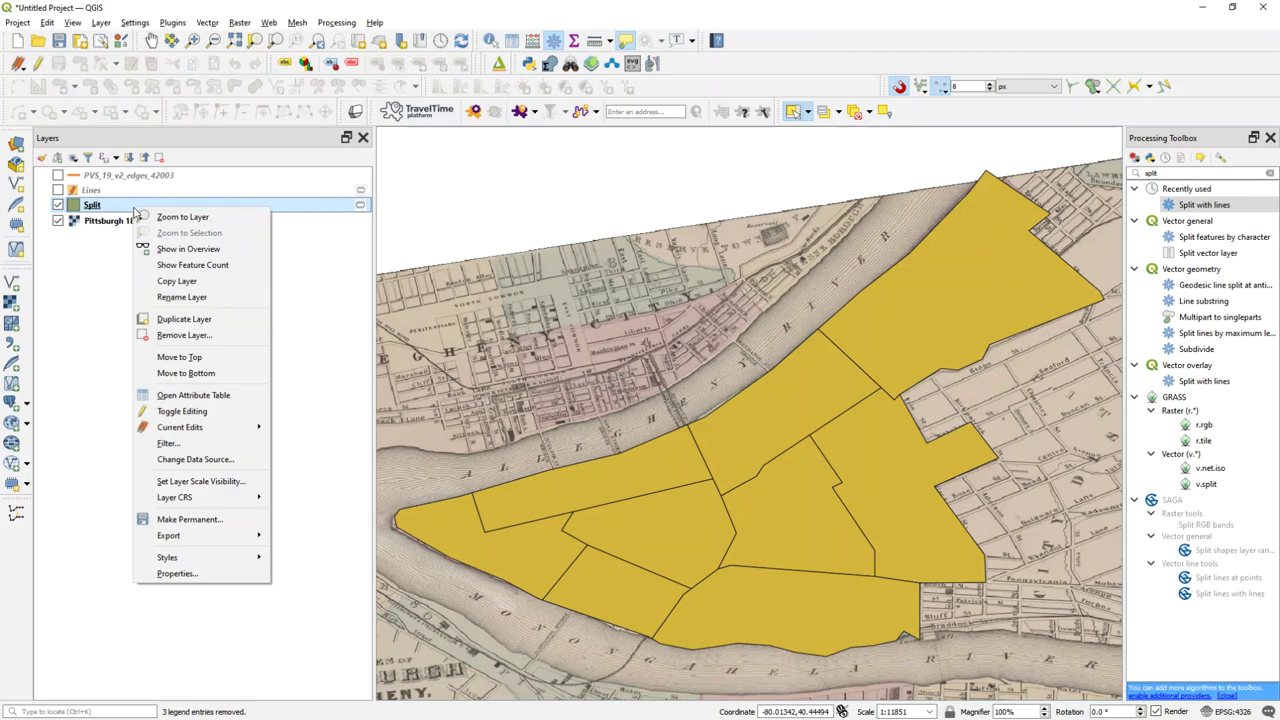
pyautogui.click(246, 193)
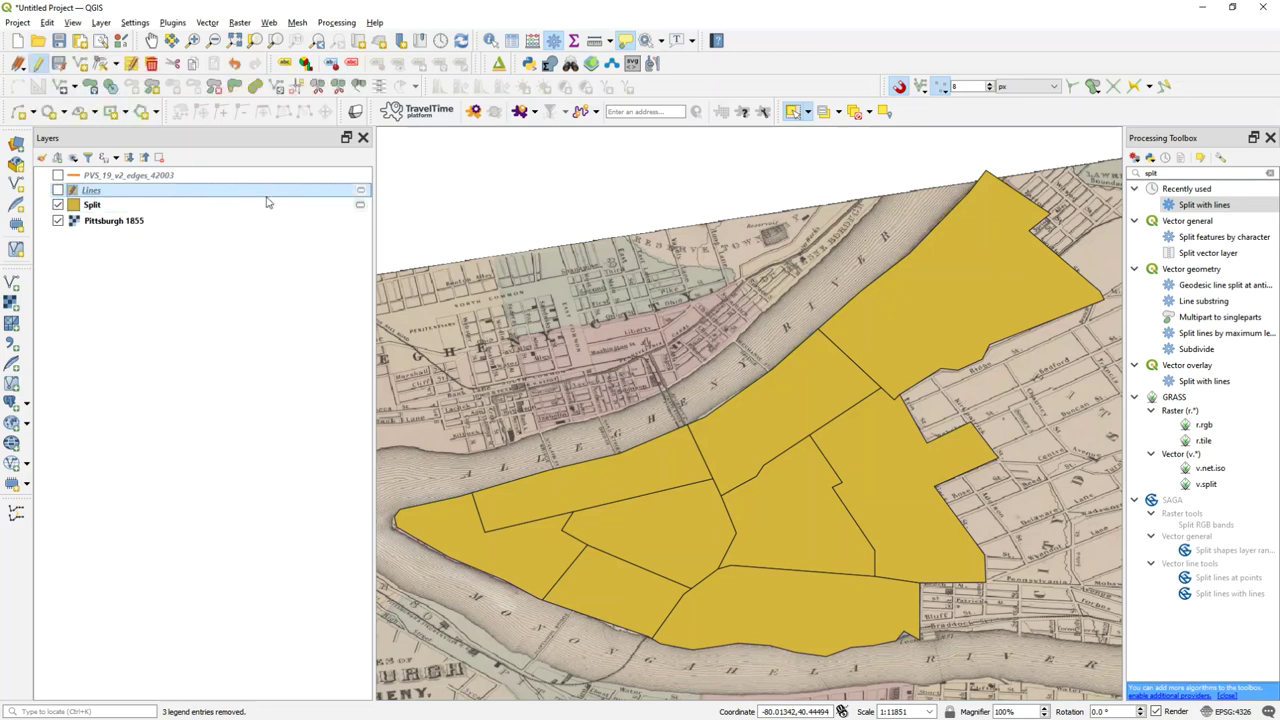
pyautogui.click(335, 206)
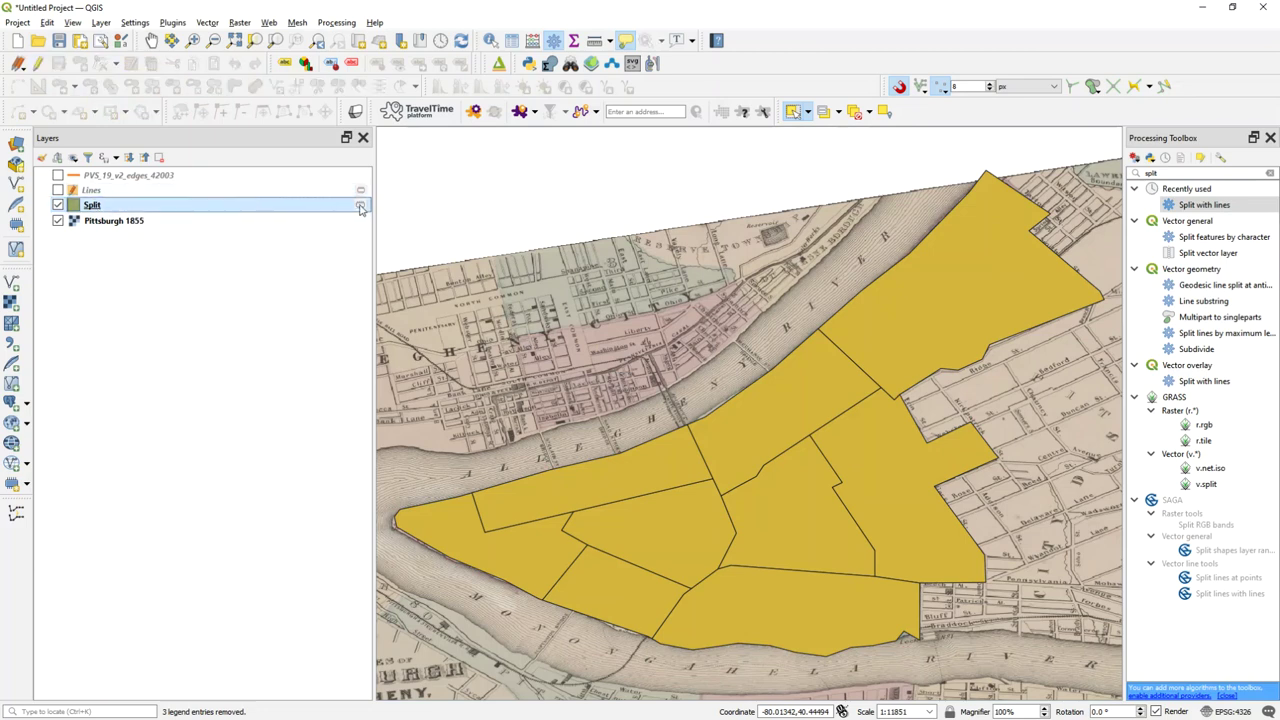
pyautogui.click(360, 206)
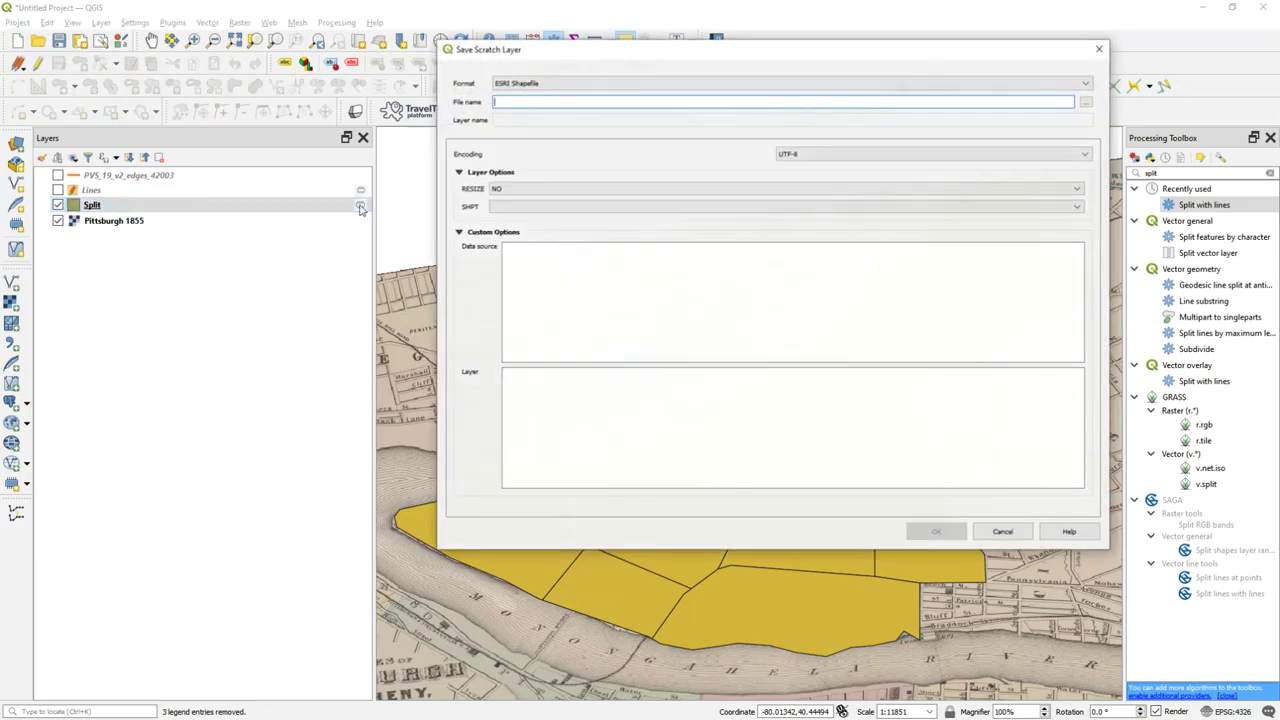
pyautogui.click(1087, 103)
pyautogui.click(866, 181)
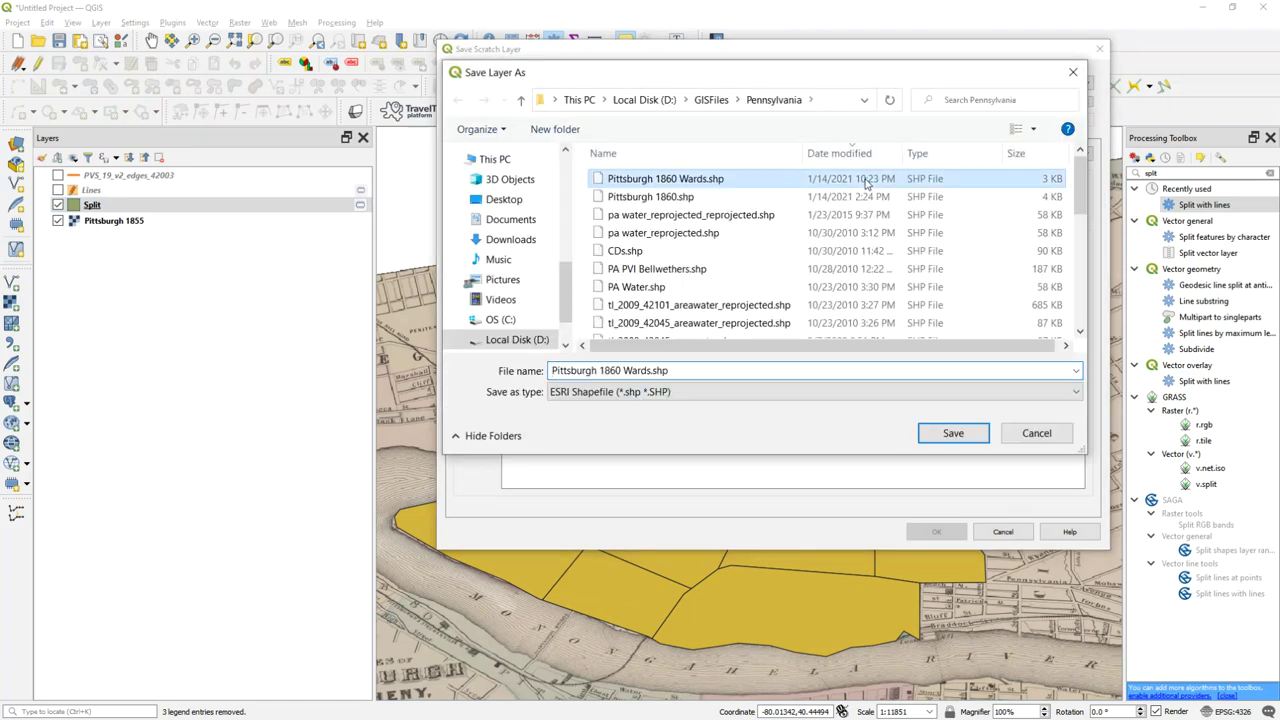
pyautogui.doubleClick(867, 184)
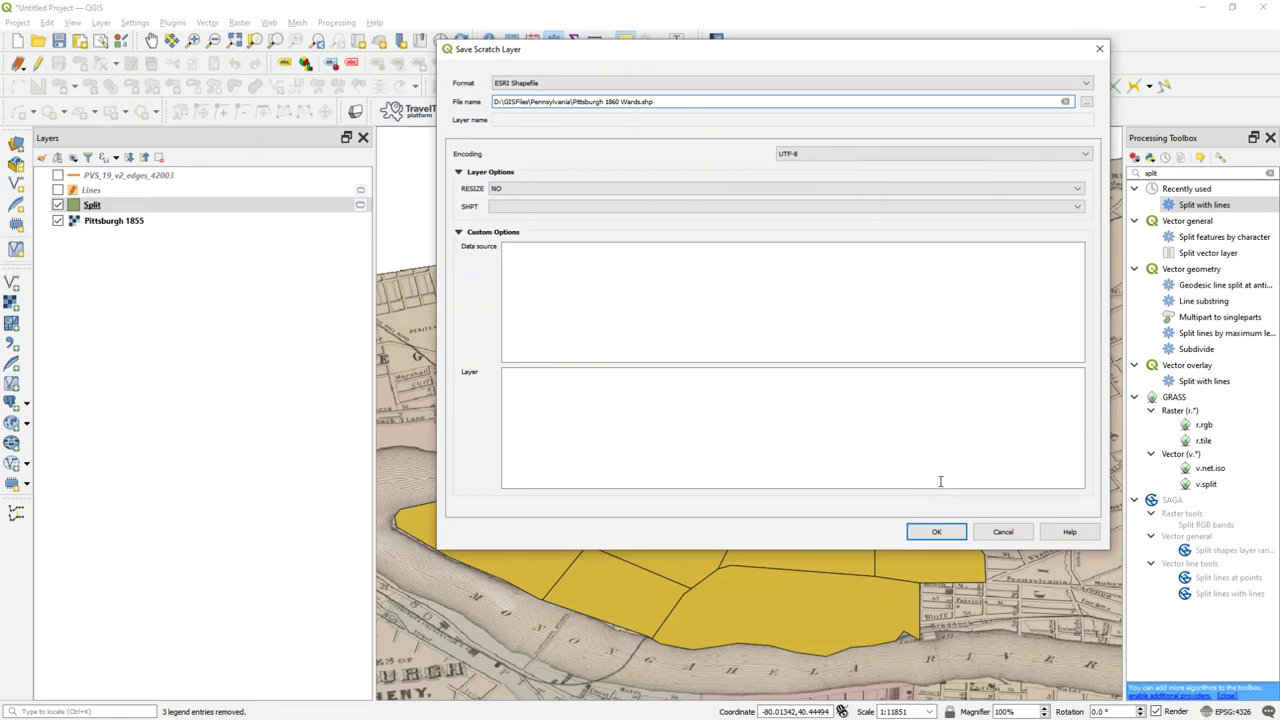
pyautogui.click(940, 535)
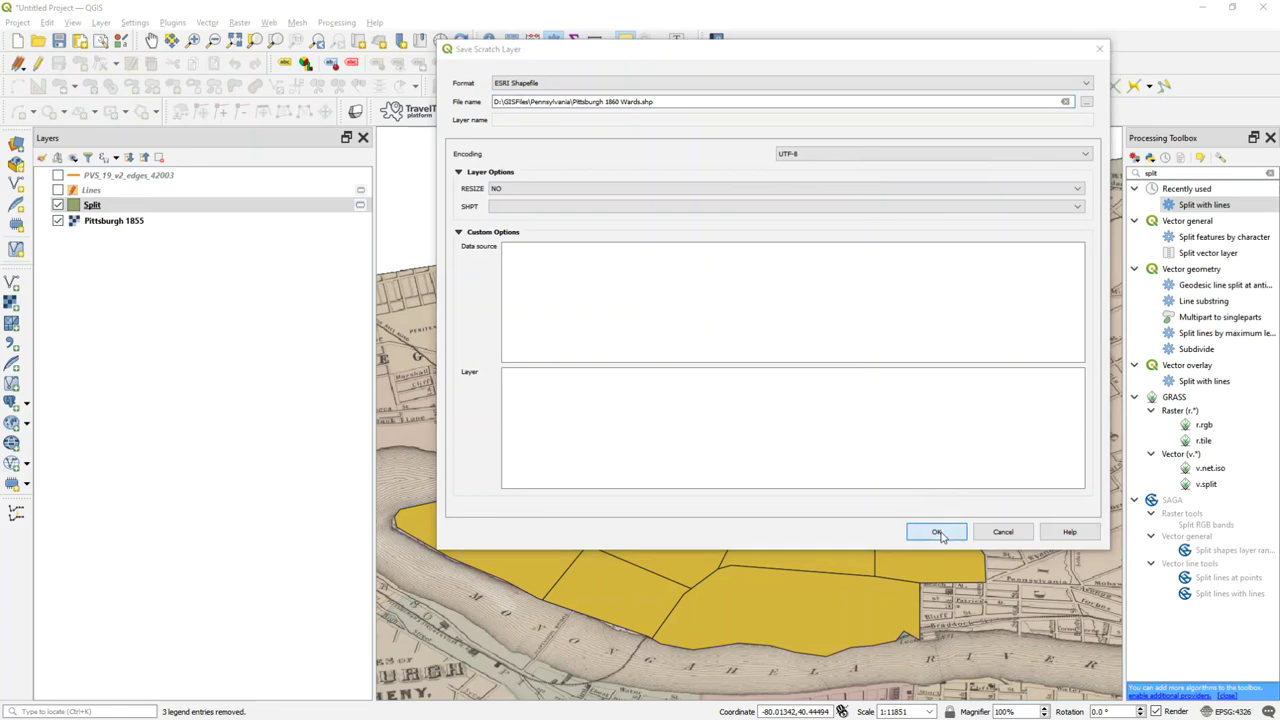
pyautogui.click(627, 376)
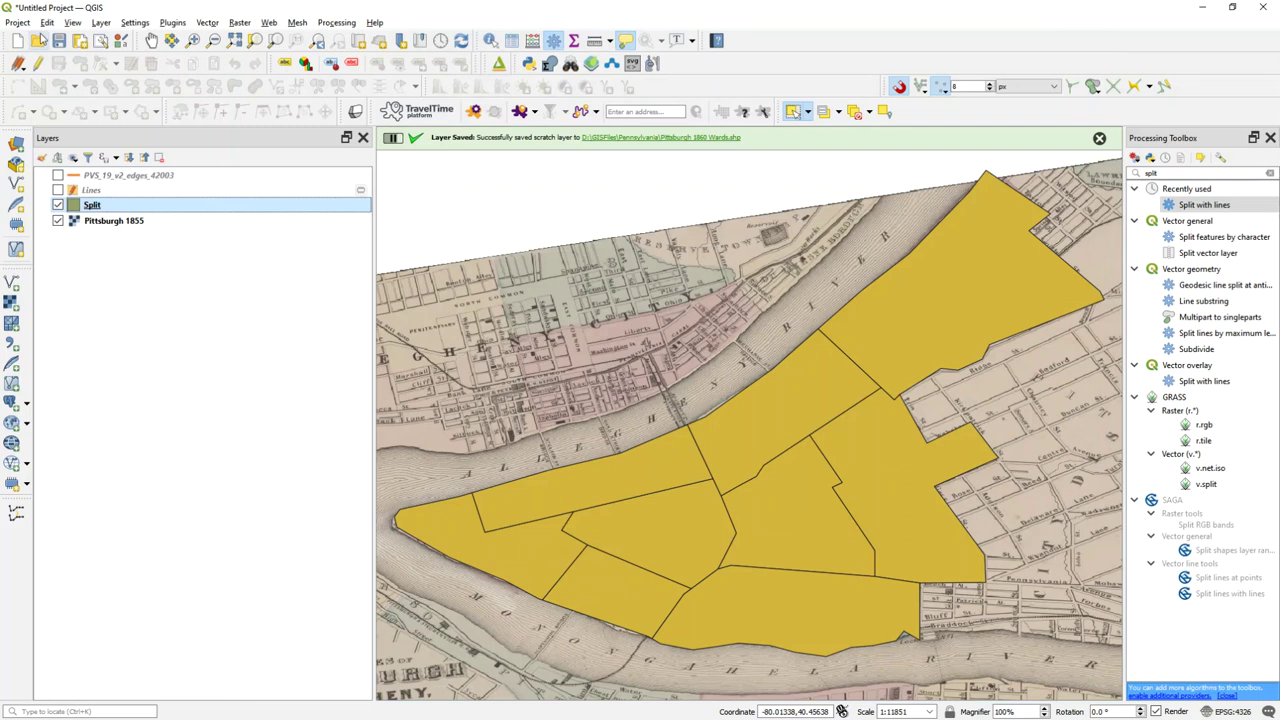
# - Save the project as Pittsburgh 1860.qgz in the GISFiles Pennsylvania folder, replacing the existing file
pyautogui.click(62, 42)
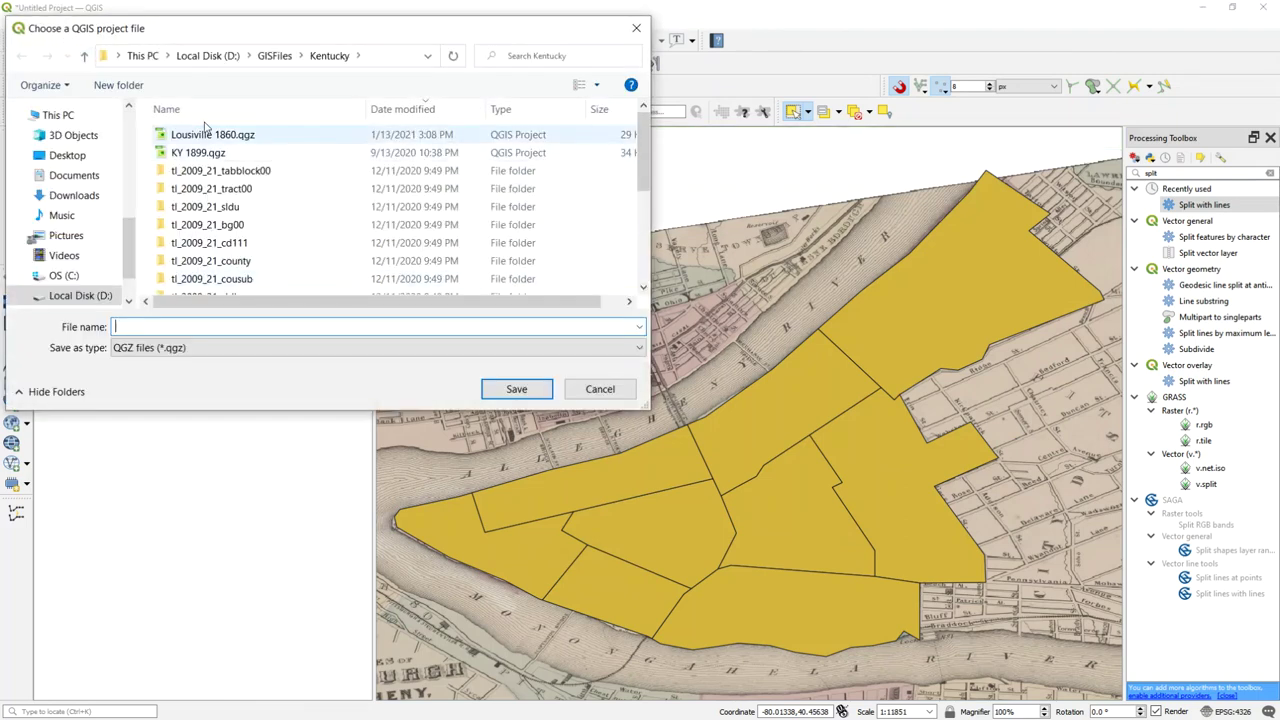
pyautogui.click(274, 56)
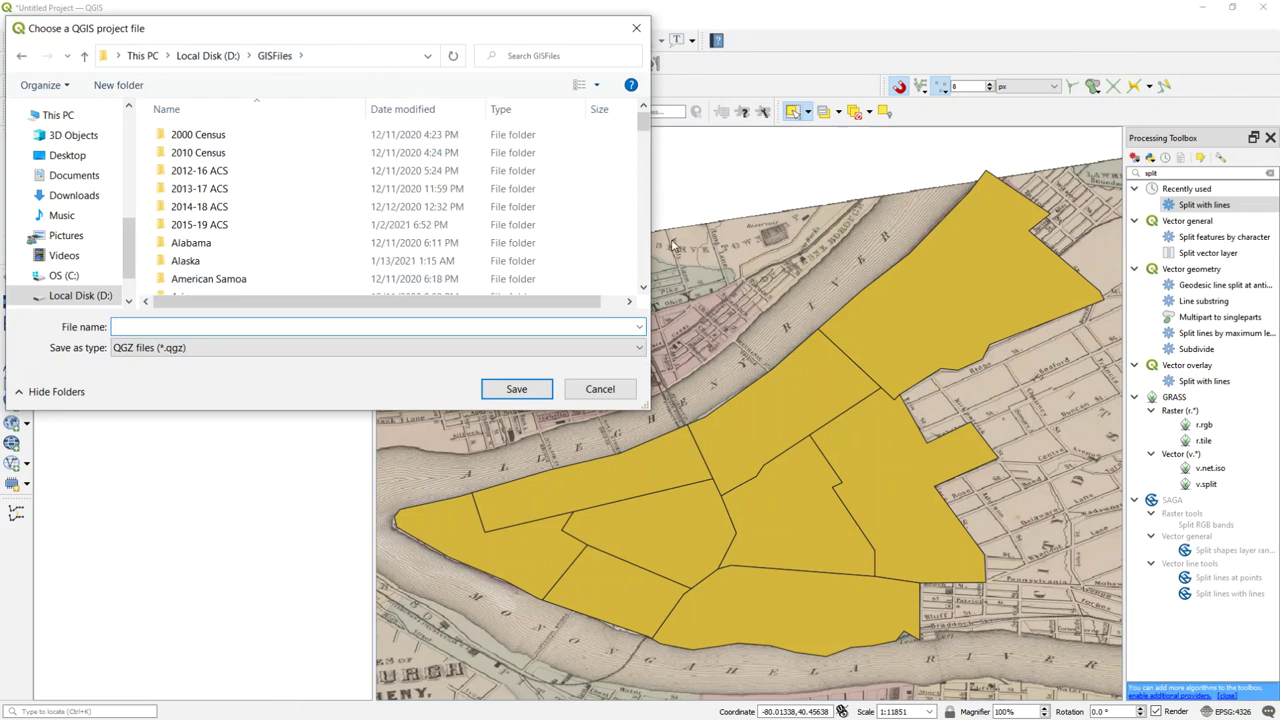
pyautogui.scroll(-10, 648, 268)
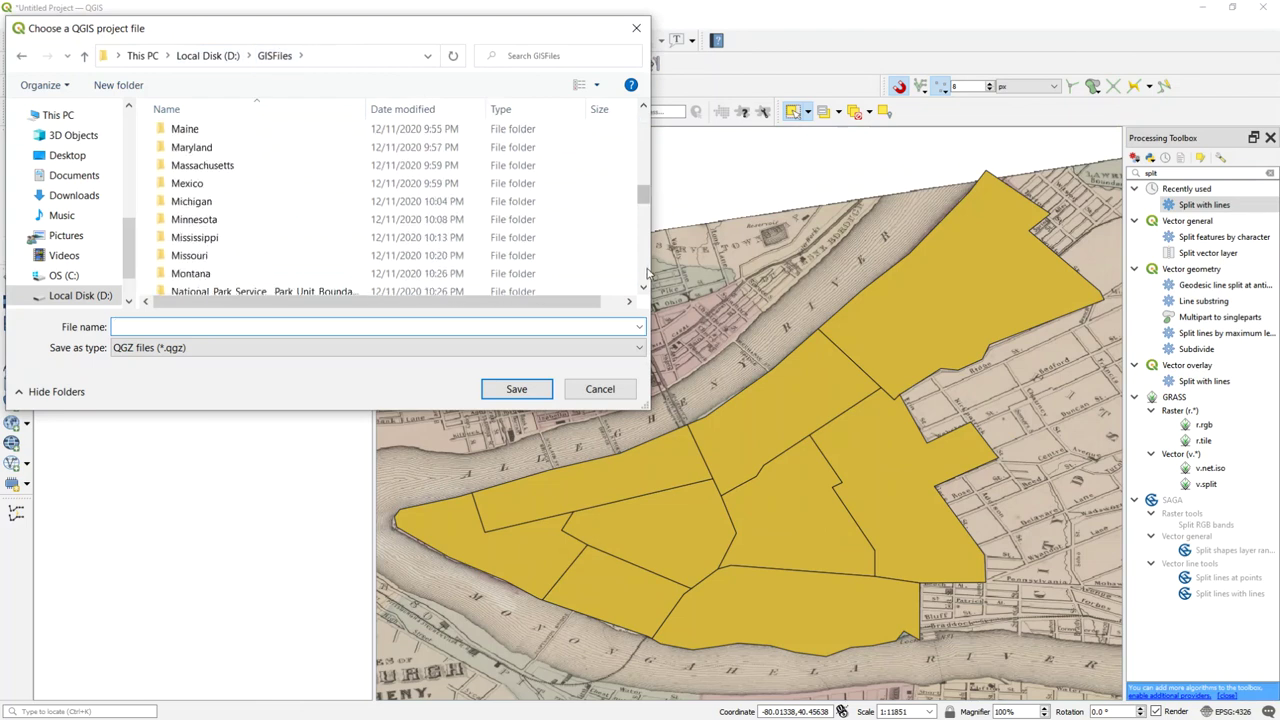
pyautogui.scroll(-6, 644, 272)
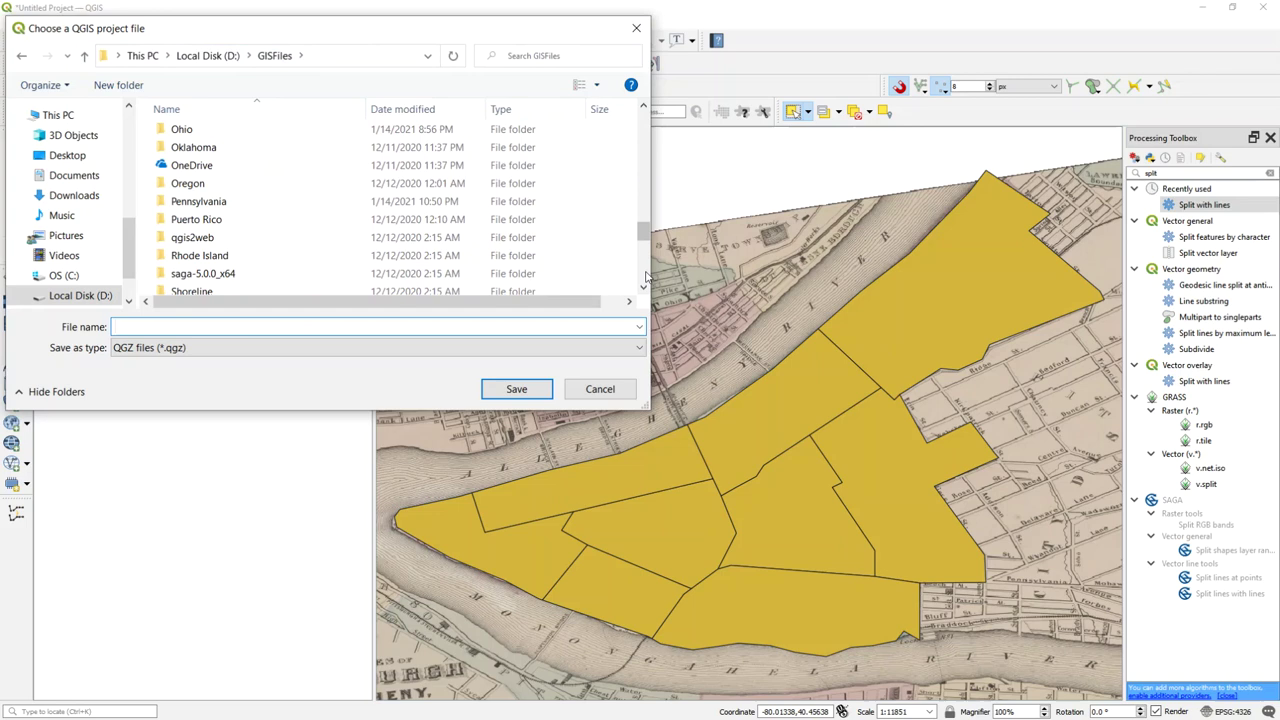
pyautogui.doubleClick(494, 201)
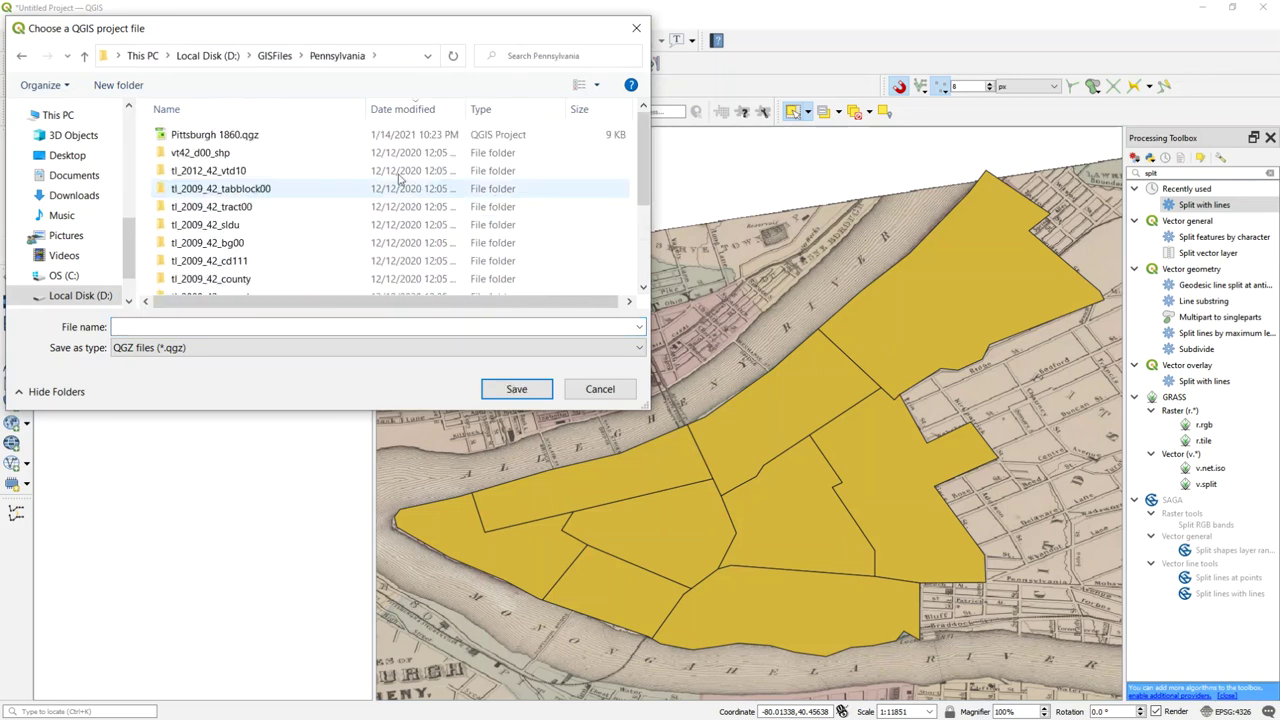
pyautogui.click(325, 139)
pyautogui.doubleClick(326, 141)
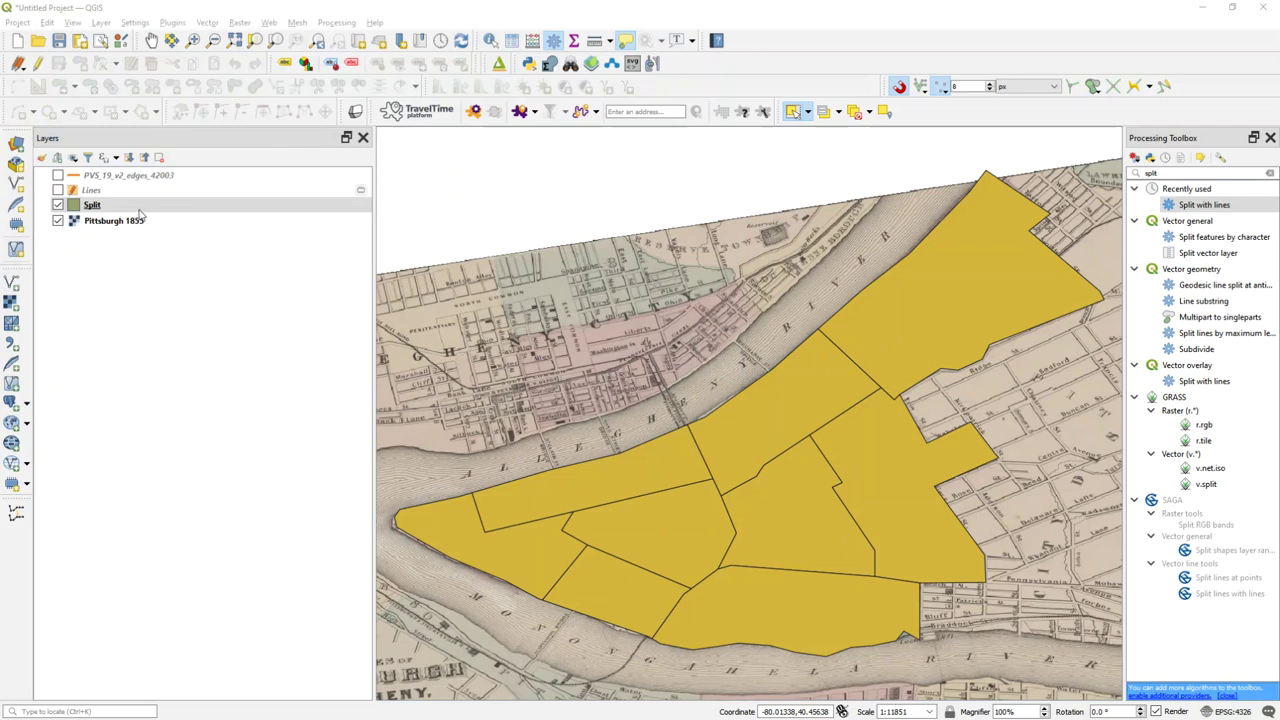
# - Style the Split layer with the County .46 outline symbol so the map shows through the wards
pyautogui.doubleClick(265, 207)
pyautogui.click(517, 364)
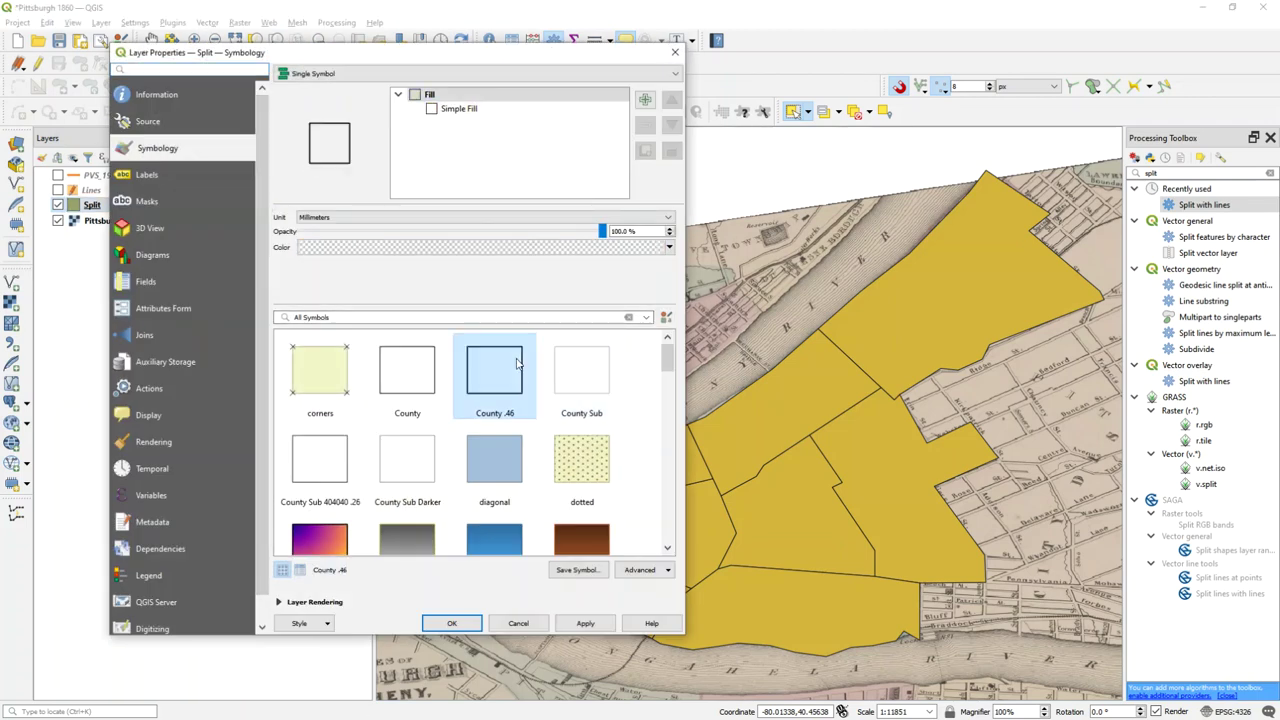
pyautogui.click(590, 623)
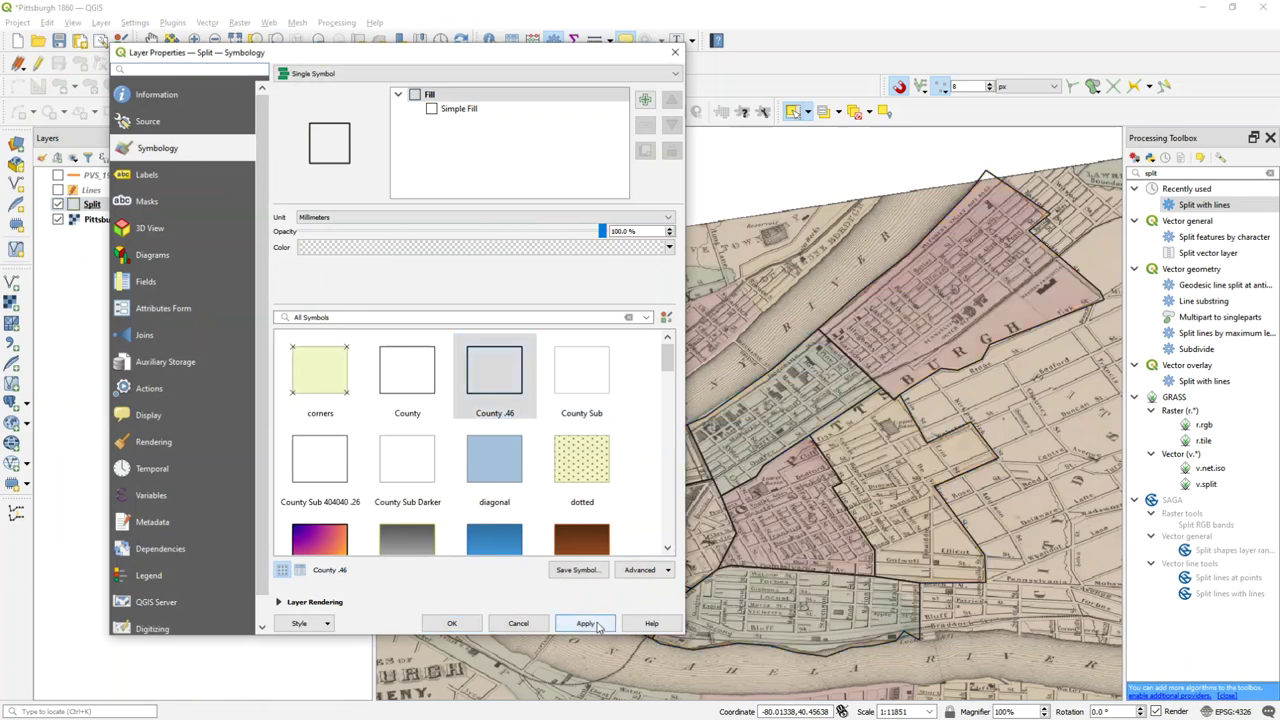
pyautogui.click(445, 624)
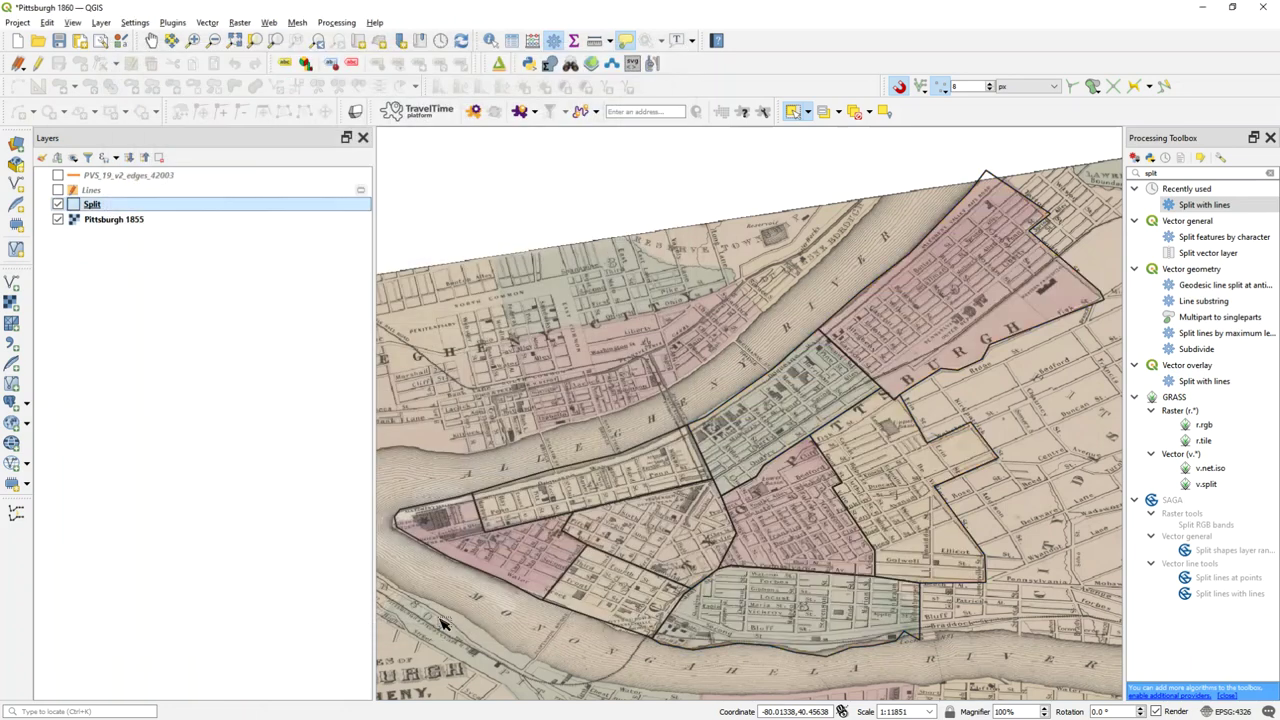
# - Start editing the Split layer with the Vertex Tool and reshape ward 5's Allegheny shoreline just upstream of the suspension bridge
pyautogui.click(193, 41)
pyautogui.moveTo(651, 325); pyautogui.dragTo(890, 438)
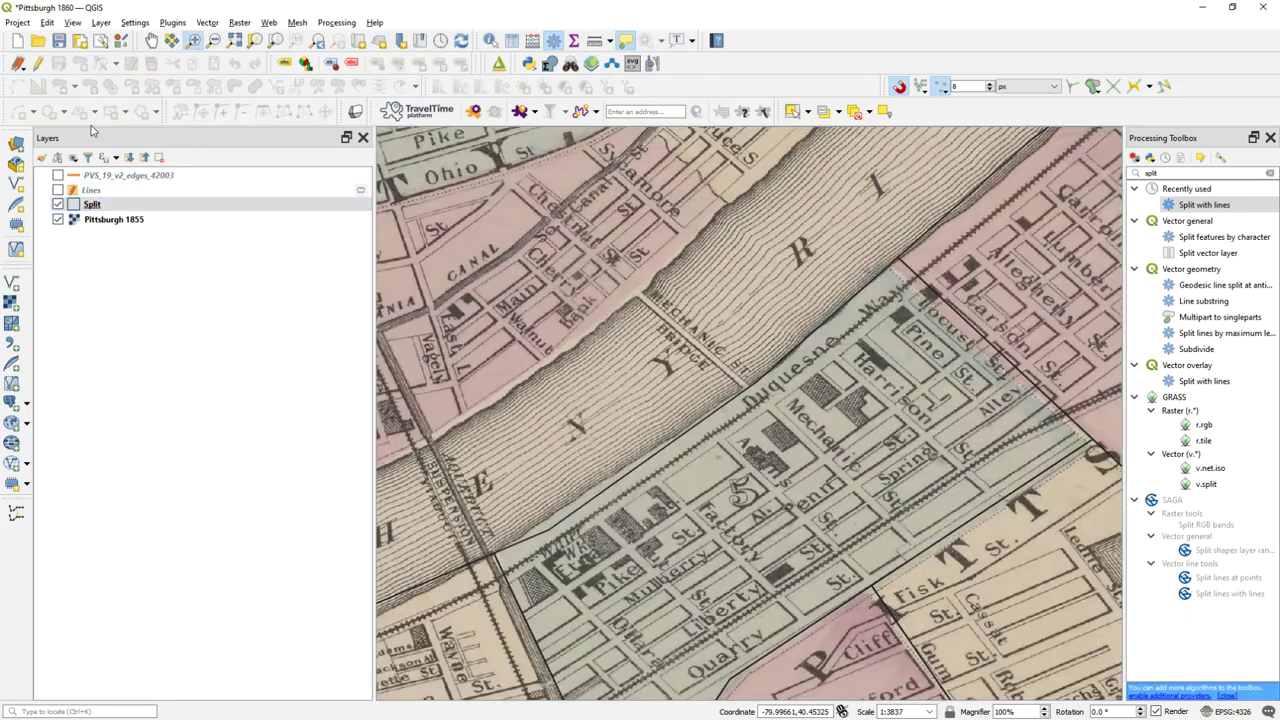
pyautogui.click(40, 65)
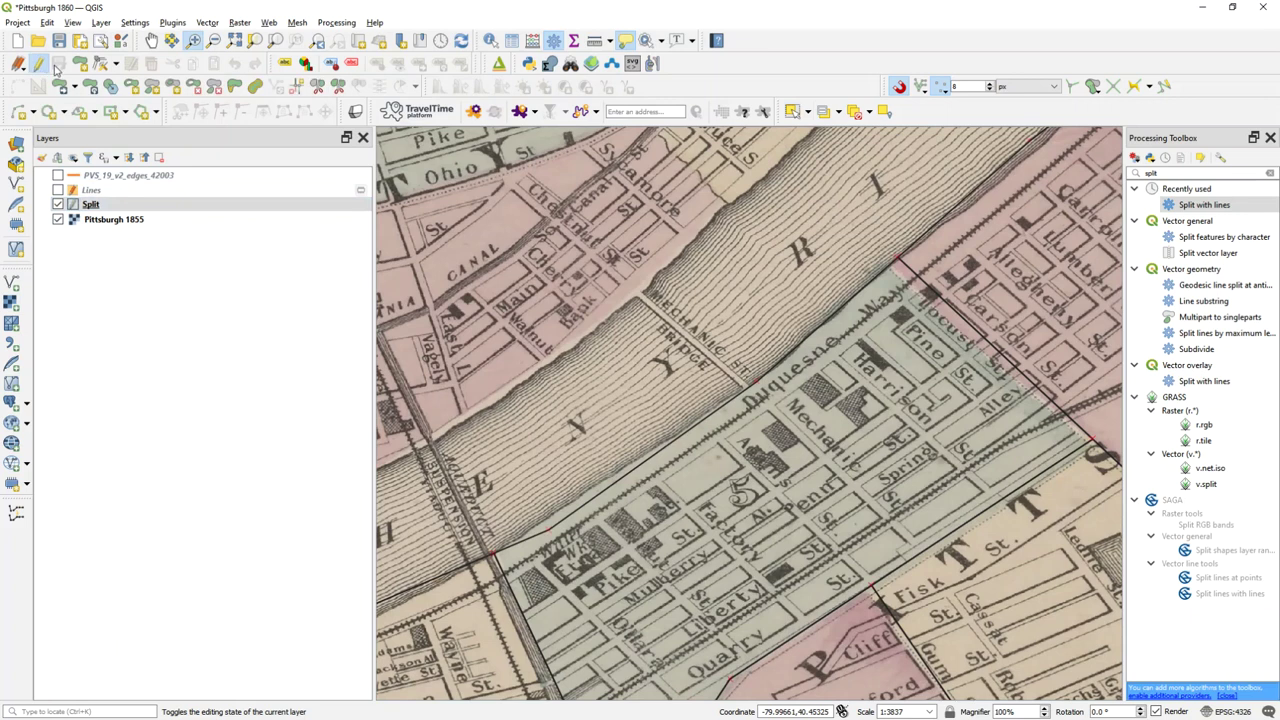
pyautogui.click(100, 63)
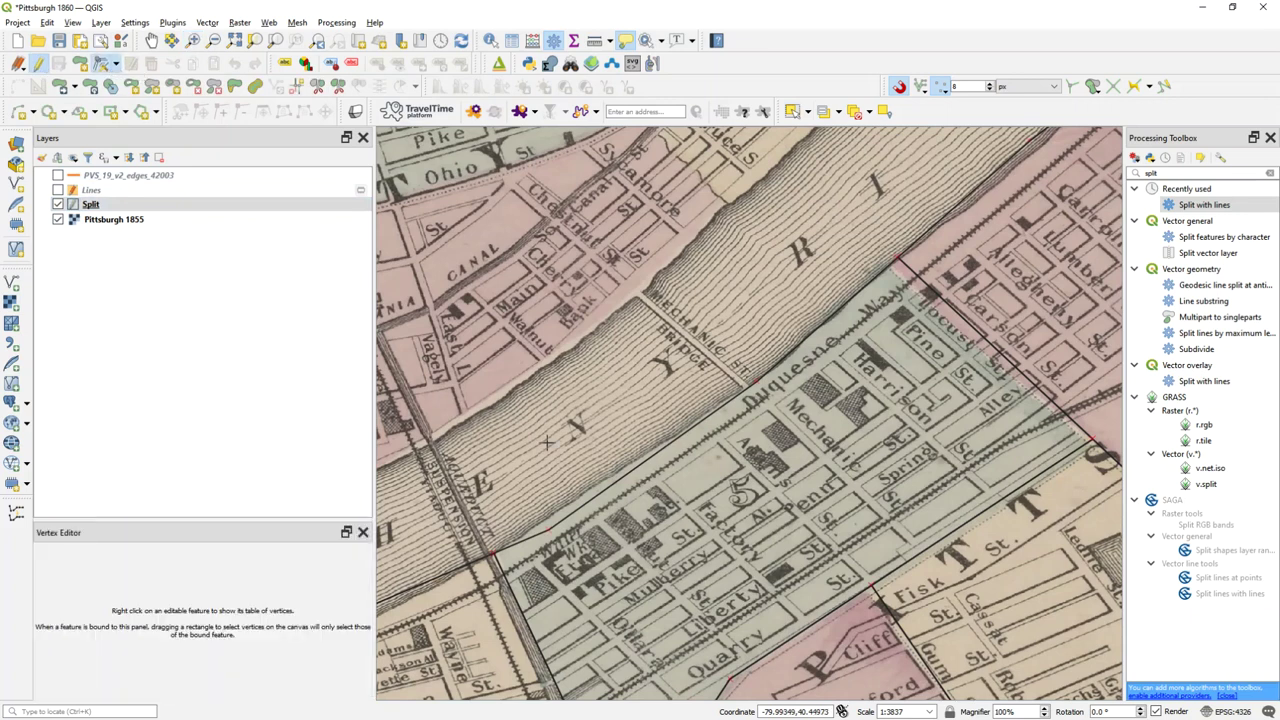
pyautogui.doubleClick(549, 515)
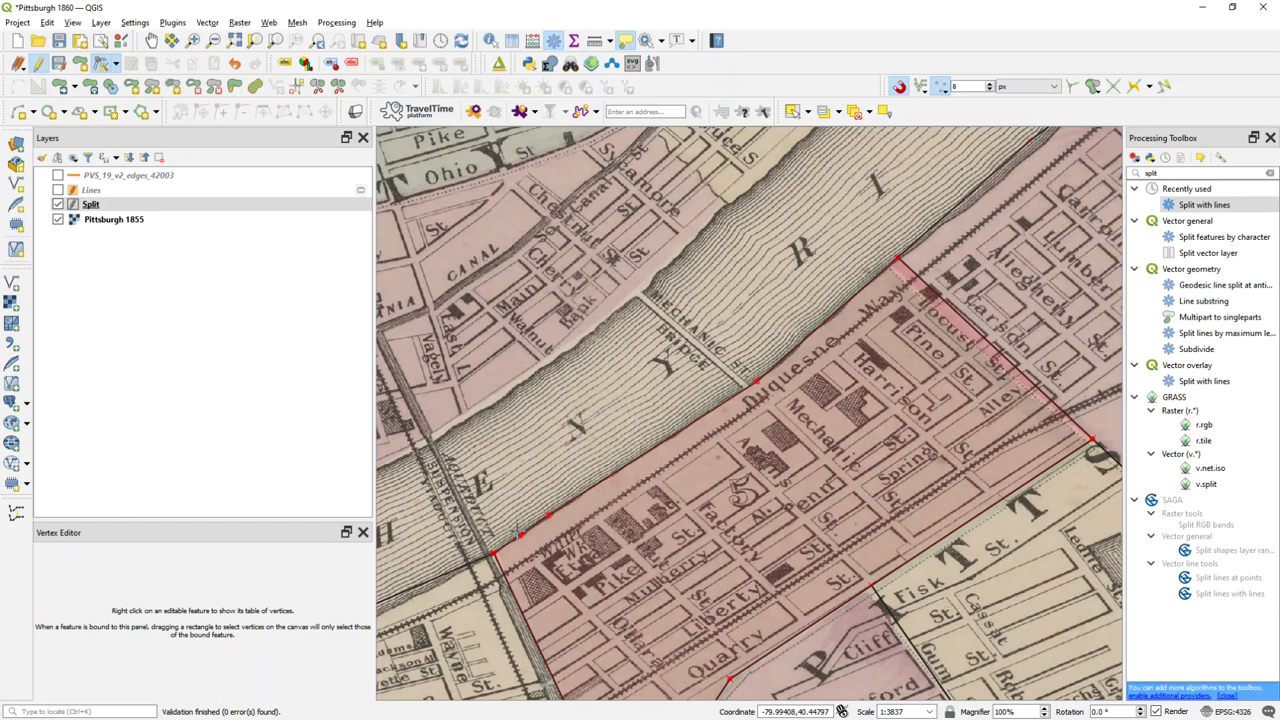
# - Move the two westernmost boundary vertices beside Old Fort Duquesne outward onto the mapped riverbank
pyautogui.press('Left')
pyautogui.press('Left')
pyautogui.press('Down')
pyautogui.press('Down')
pyautogui.press('Left')
pyautogui.press('Left')
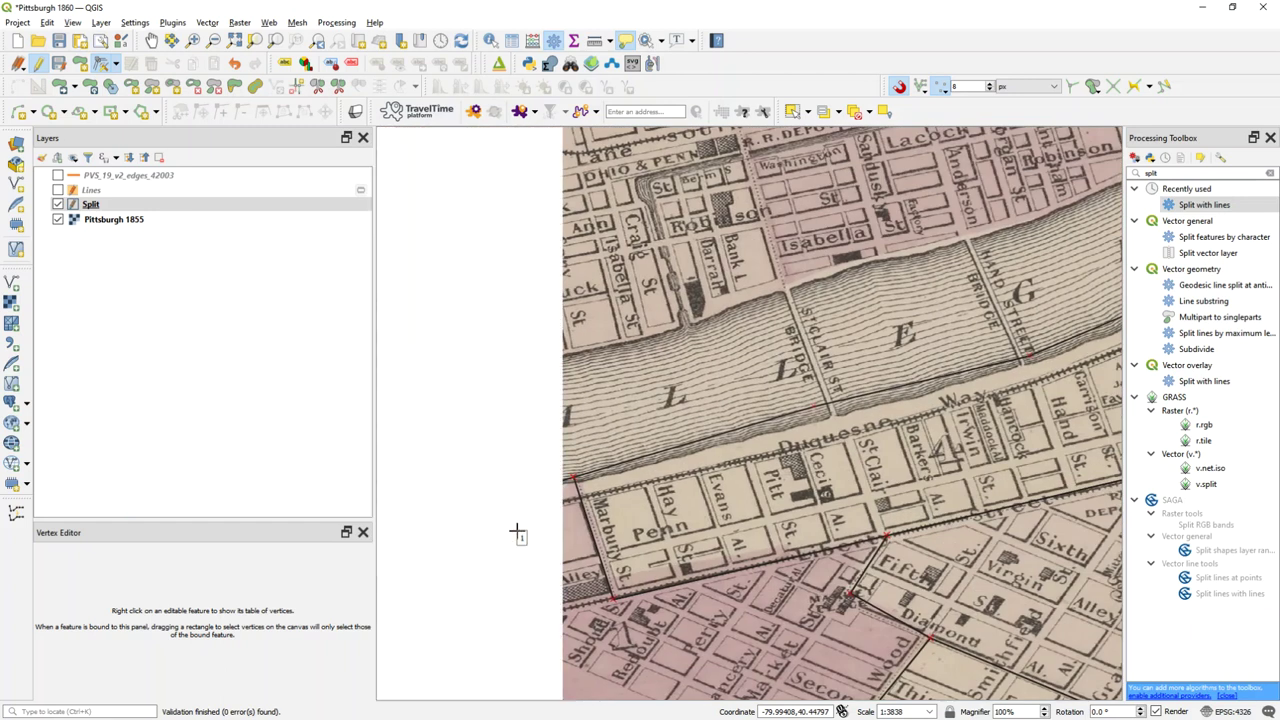
pyautogui.press('Left')
pyautogui.press('Down')
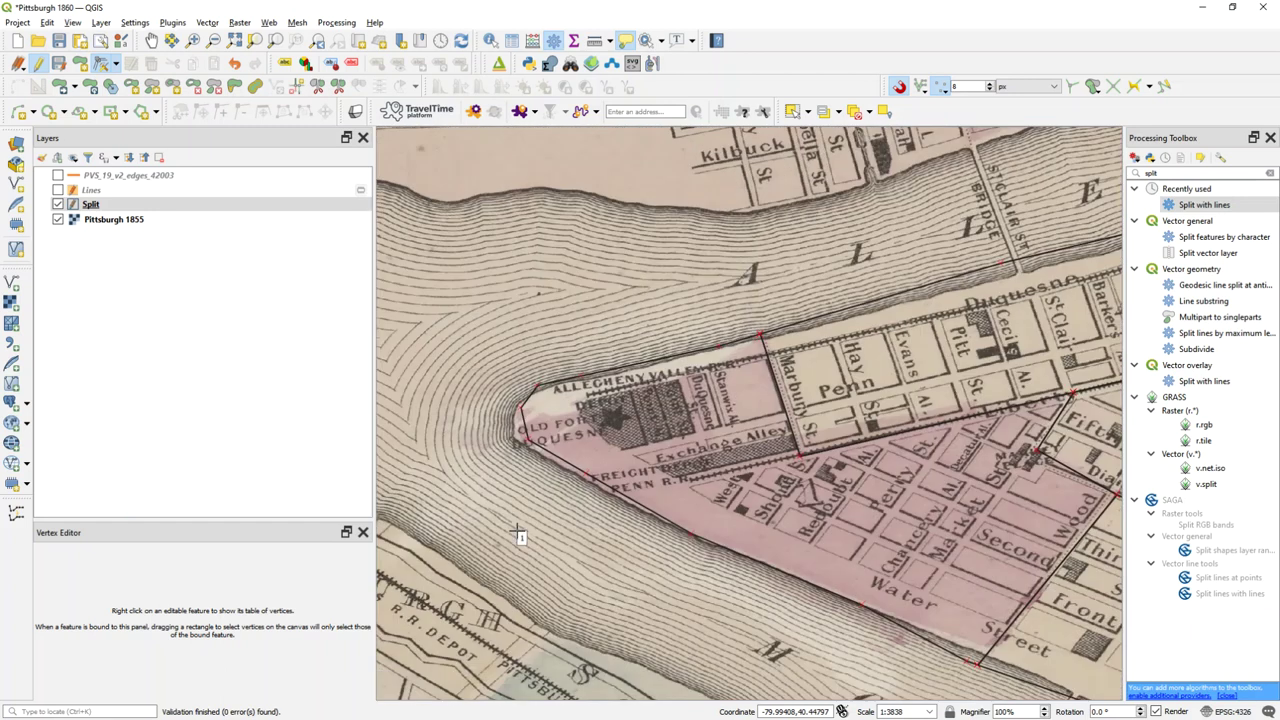
pyautogui.click(528, 440)
pyautogui.click(512, 440)
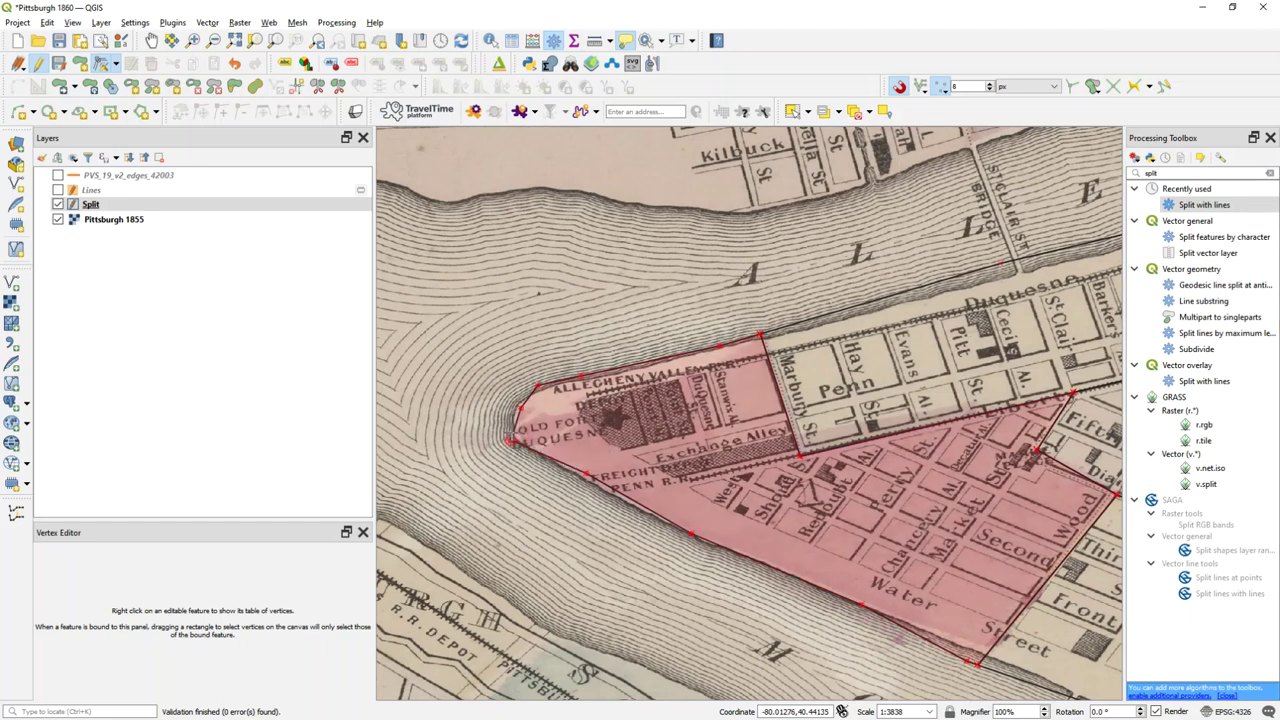
pyautogui.click(521, 407)
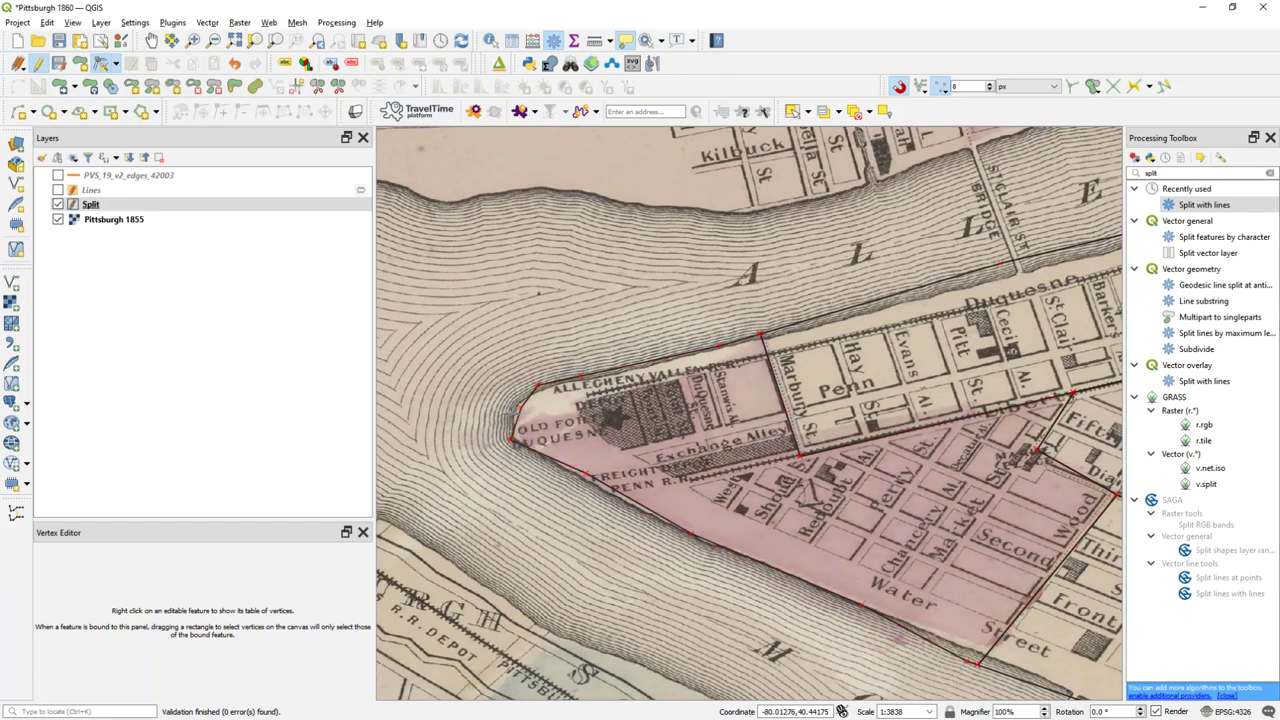
pyautogui.click(514, 409)
# - Adjust ward 8's Monongahela shoreline vertices south of Stevenson Street and eastward to follow the mapped riverbank
pyautogui.press('Right')
pyautogui.press('Down')
pyautogui.press('Right')
pyautogui.press('Down')
pyautogui.press('Right')
pyautogui.press('Right')
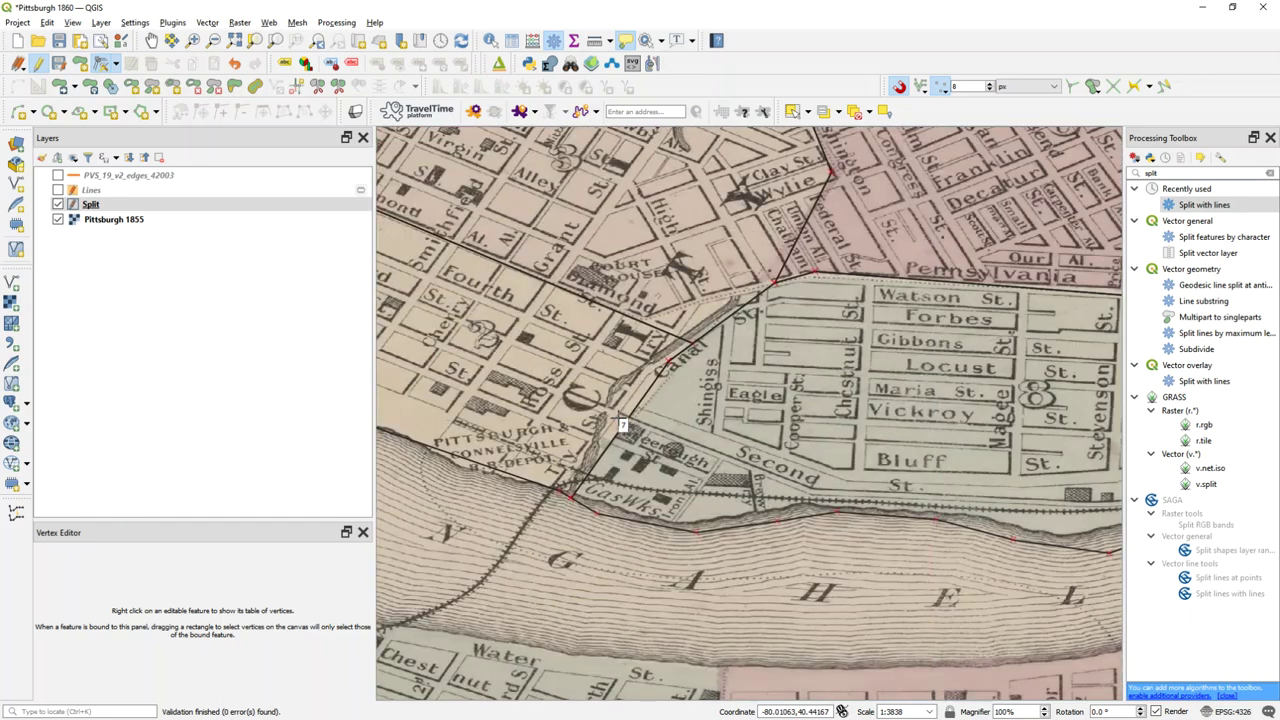
pyautogui.press('Right')
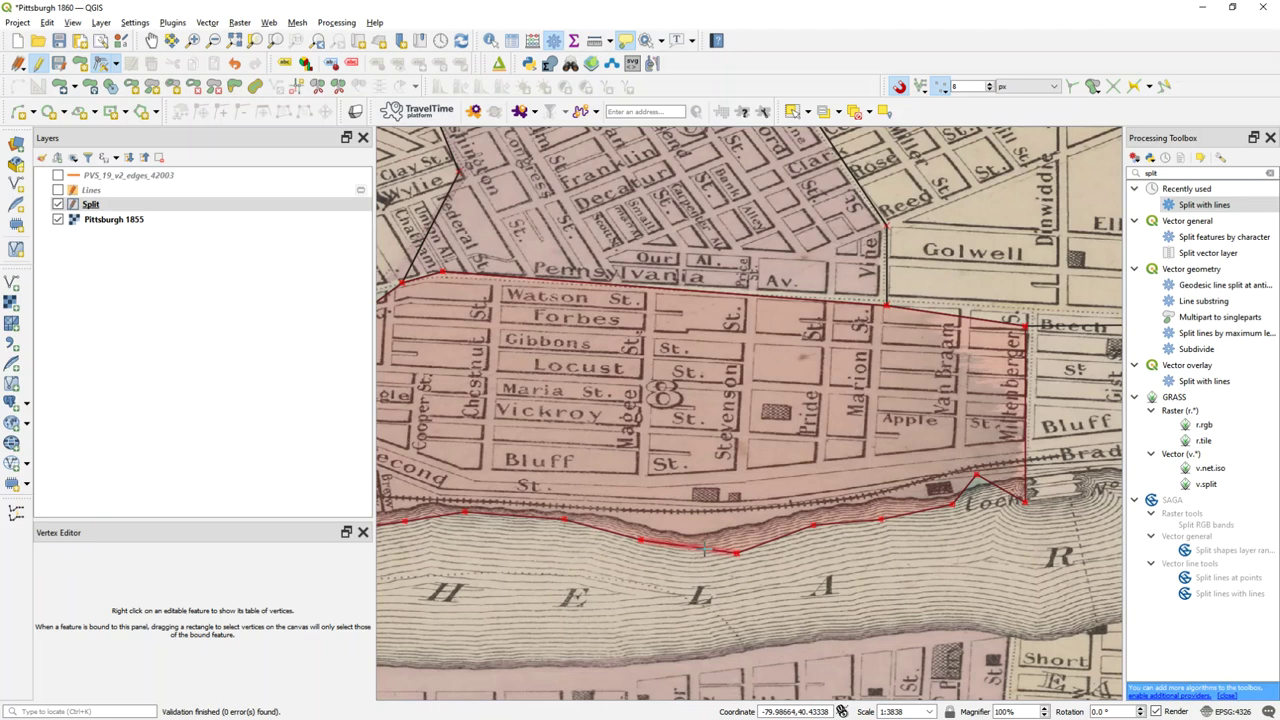
pyautogui.click(736, 551)
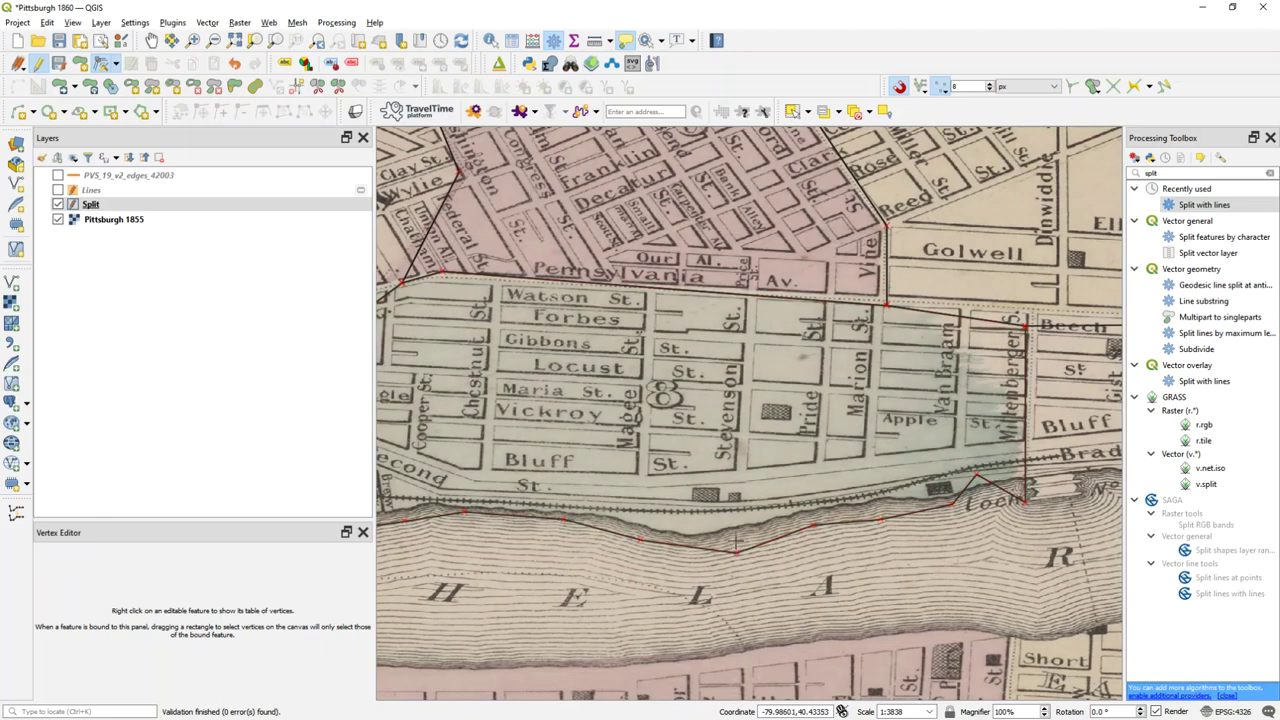
pyautogui.click(733, 538)
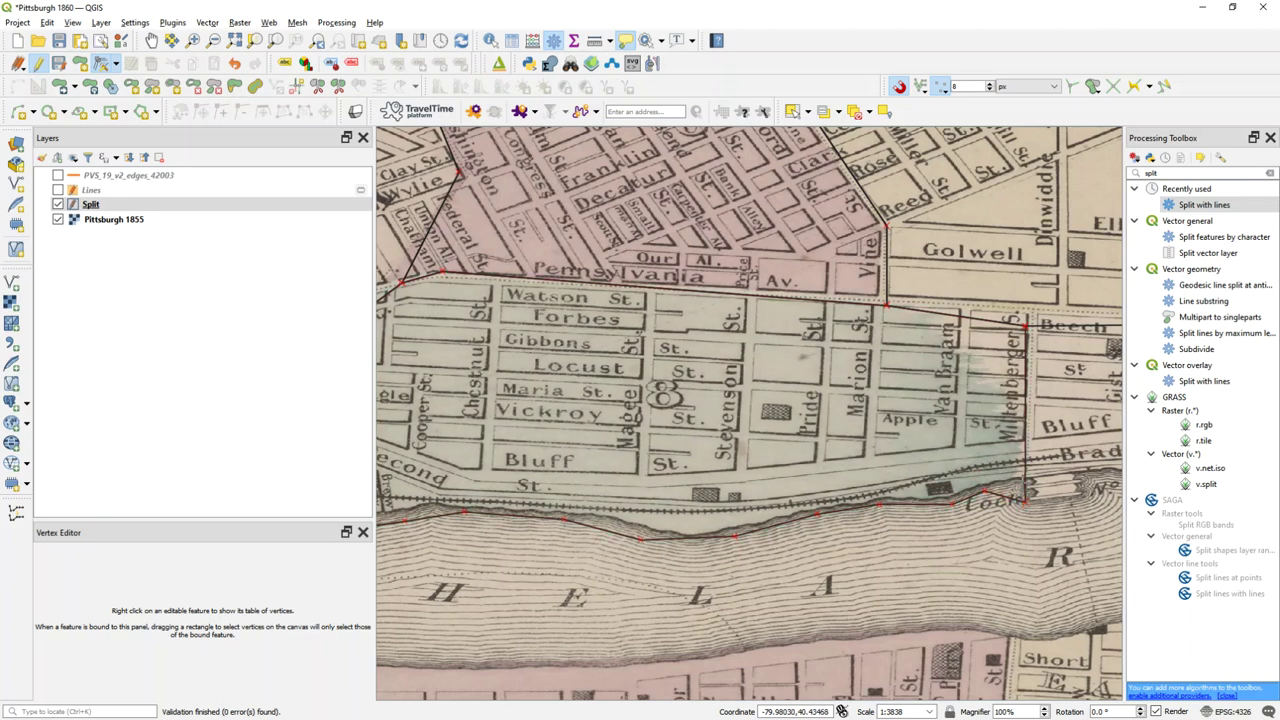
# - Move ward 8's northeast corner vertex near Miltenberger Street up to the mapped ward line
pyautogui.press('Right')
pyautogui.press('Up')
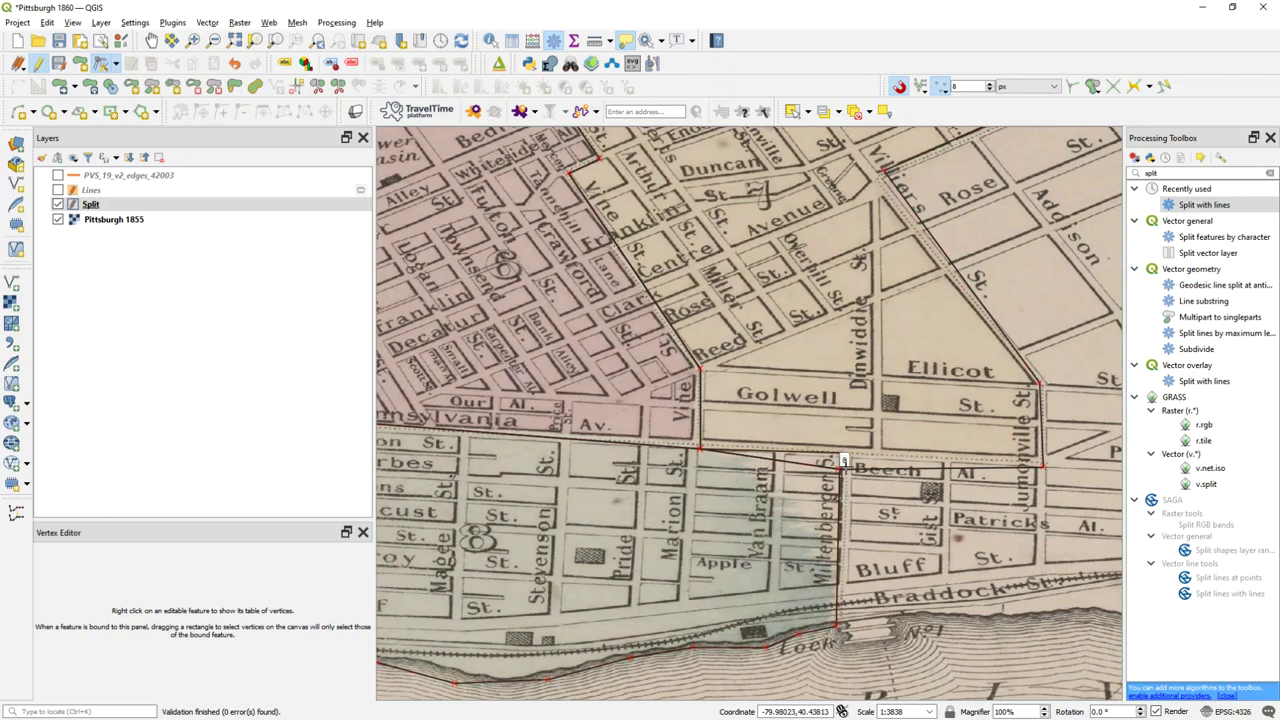
pyautogui.click(838, 466)
pyautogui.click(840, 455)
# - Examine the ward 7 and ward 9 boundaries against the 1855 map, northward to the city's northern corner
pyautogui.press('Up')
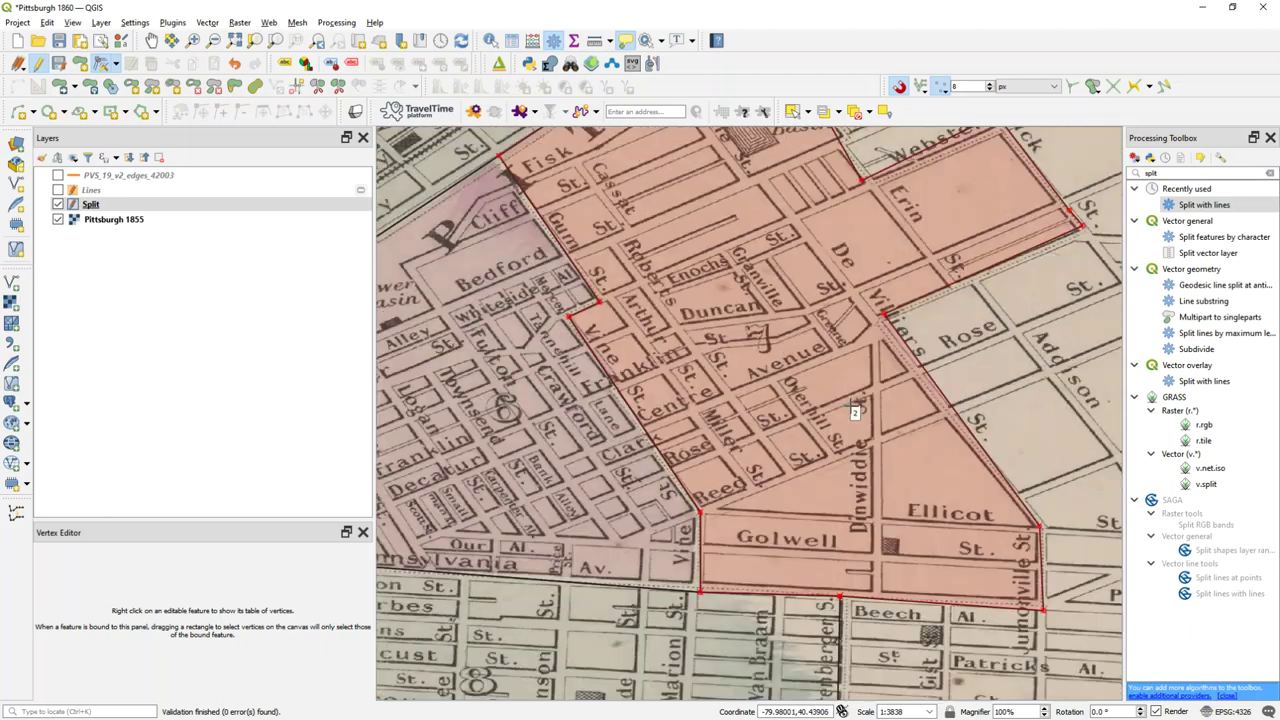
pyautogui.press('Up')
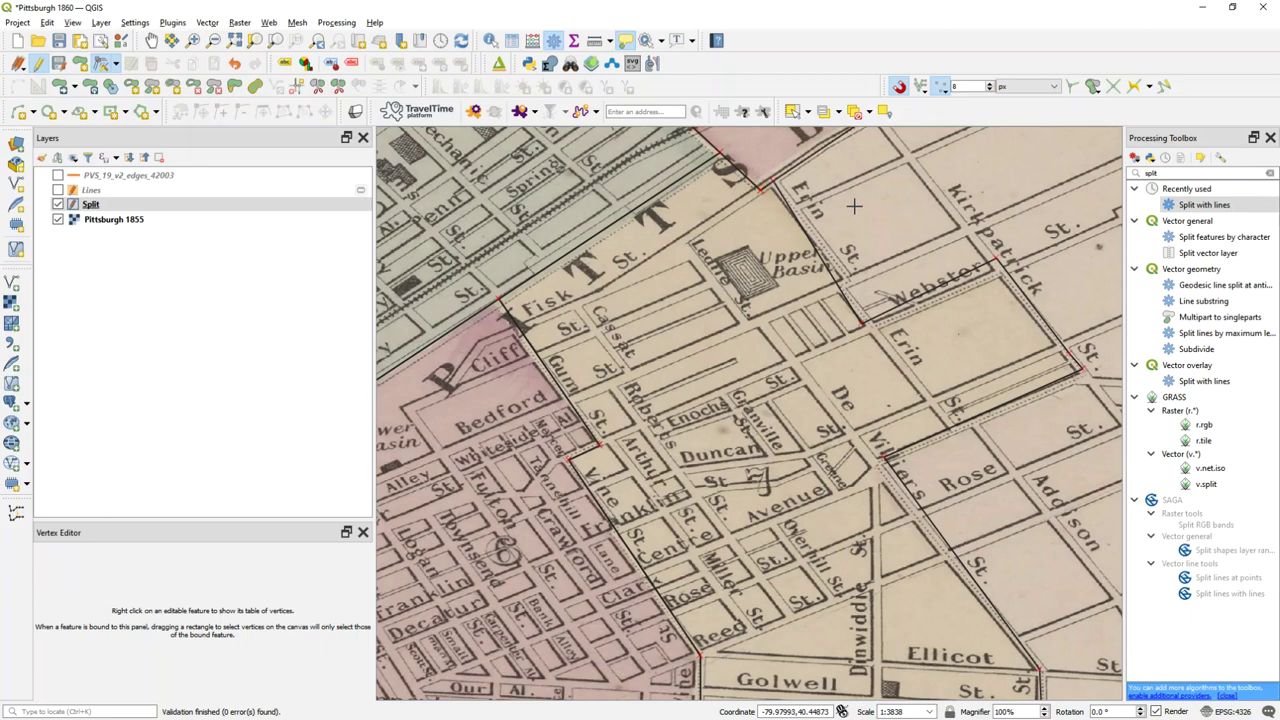
pyautogui.press('Up')
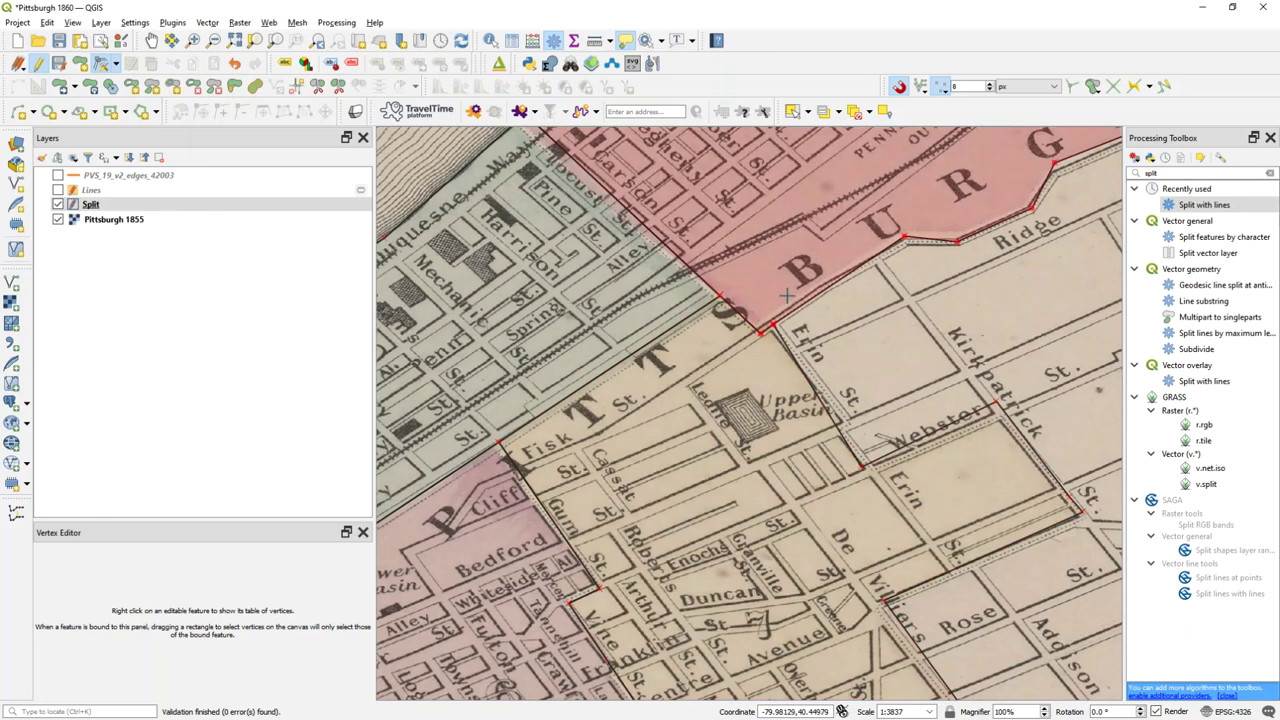
pyautogui.press('Up')
pyautogui.press('Right')
pyautogui.press('Right')
pyautogui.press('Up')
pyautogui.press('Up')
pyautogui.press('Left')
pyautogui.press('Up')
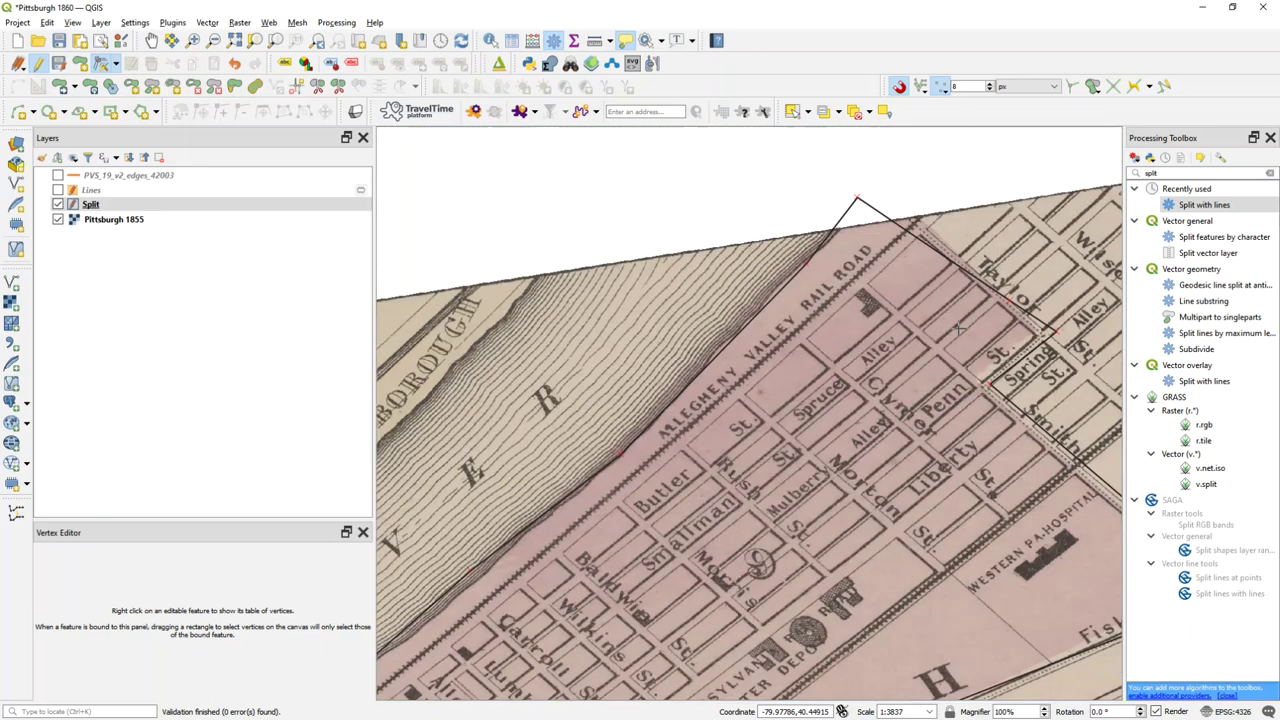
# - Move the city's northernmost boundary vertex to align the northeast edge with the mapped line near Taylor Street, and save the Split layer's edits
pyautogui.press('Up')
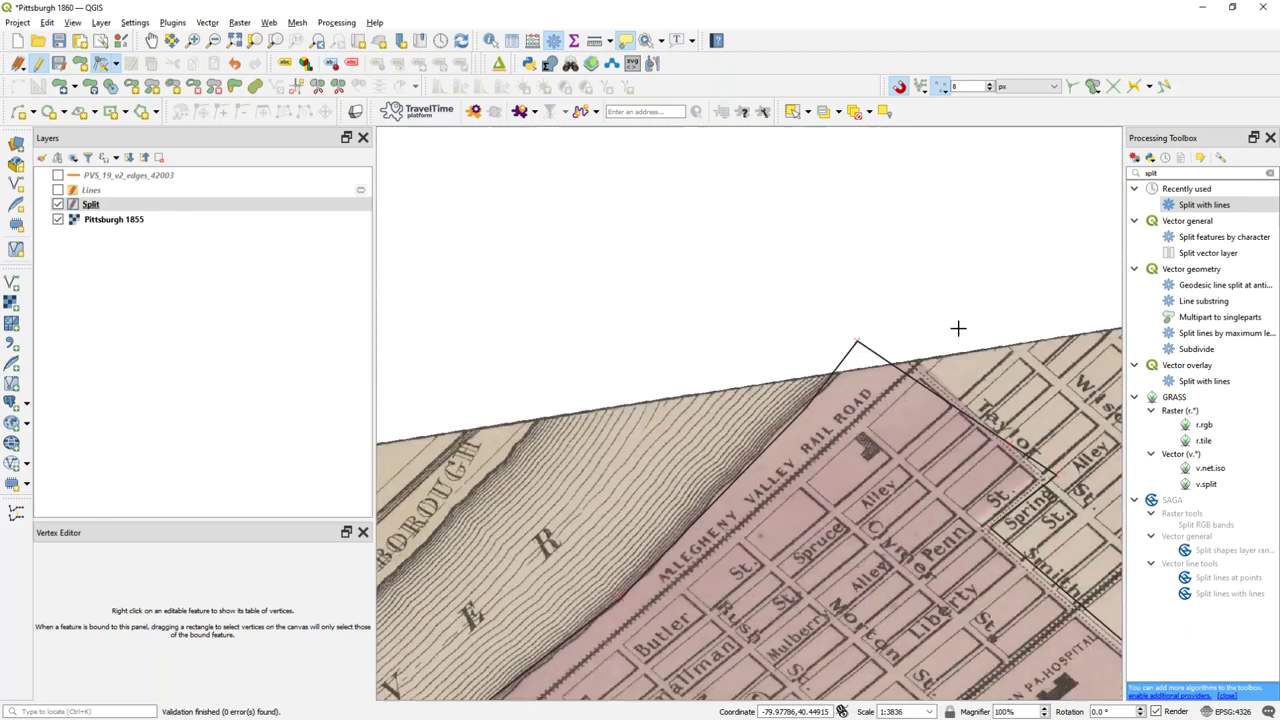
pyautogui.click(875, 330)
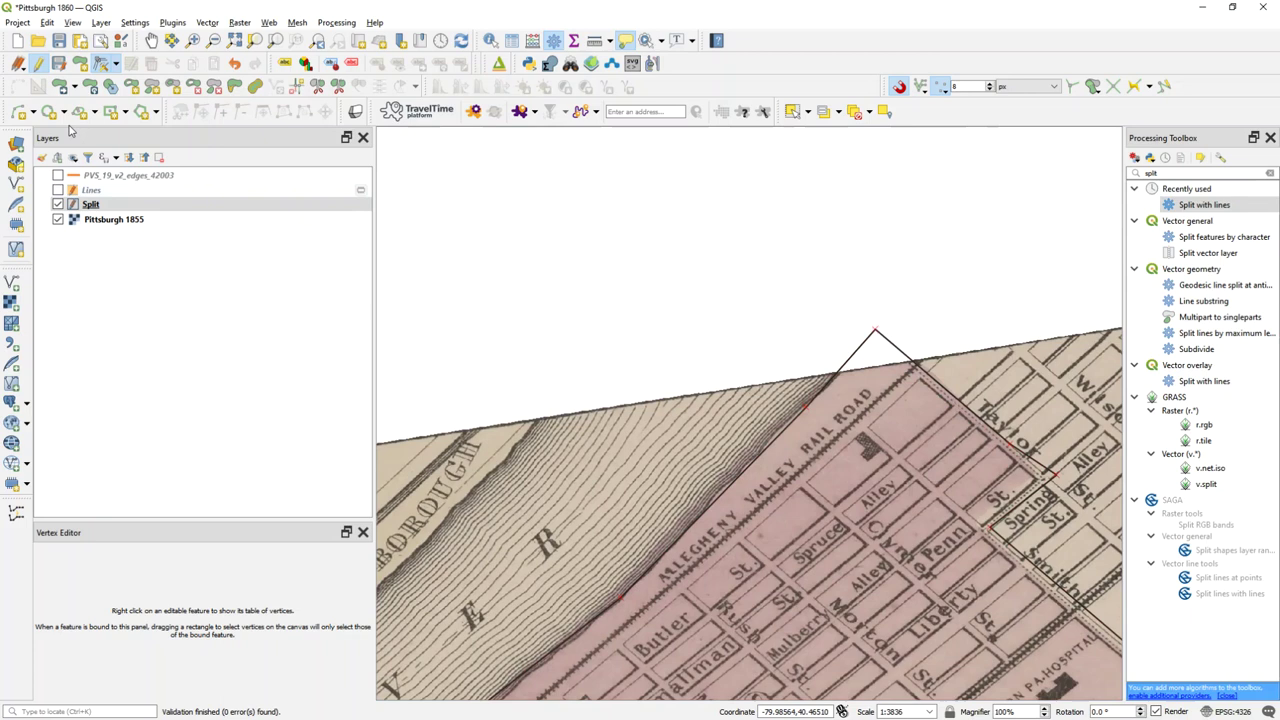
pyautogui.click(38, 63)
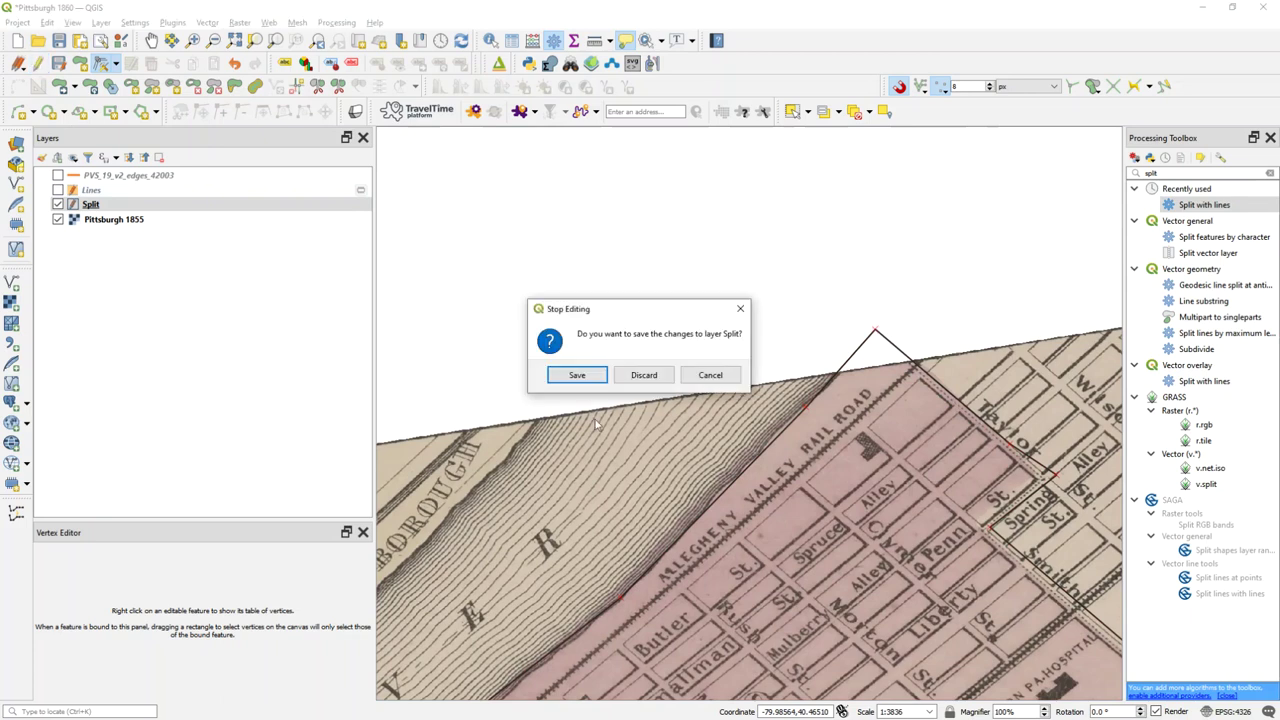
pyautogui.click(581, 375)
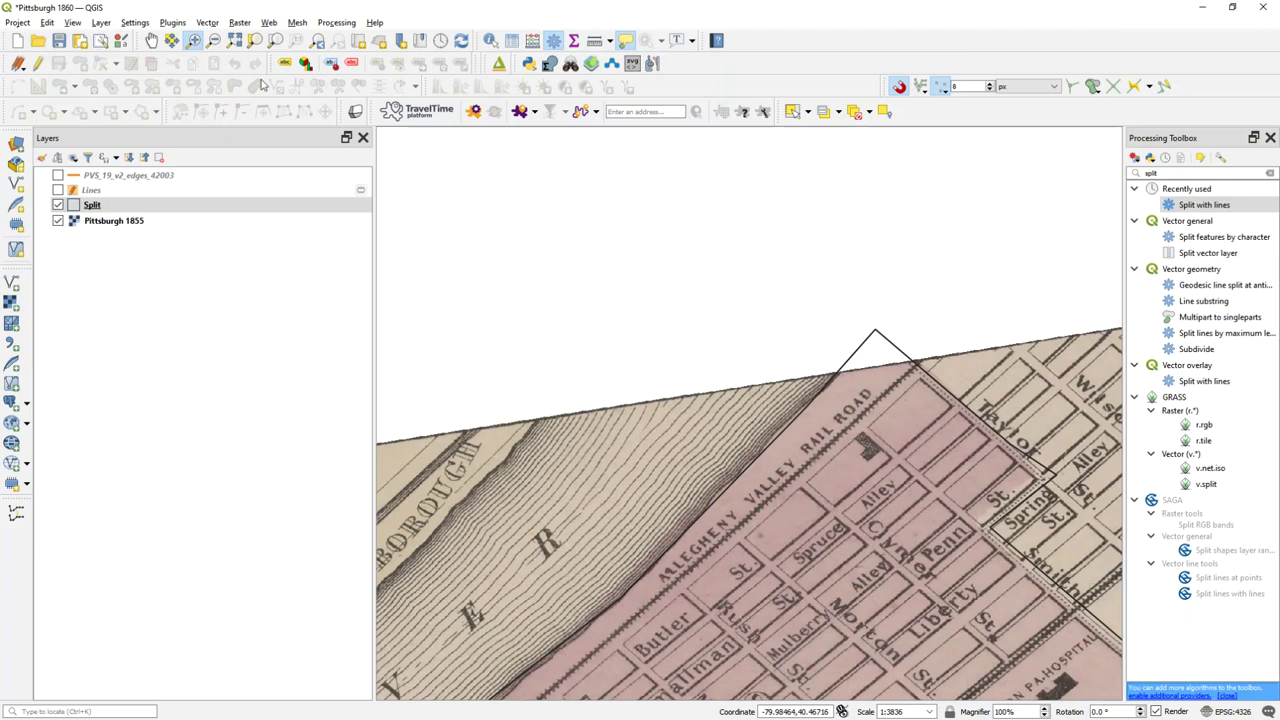
# - Switch to the Pittsburgh 1860.xlsx workbook in Excel and the November 8, 1860 Pittsburgh Gazette scan in Photos
pyautogui.hotkey('alt', 'Tab')
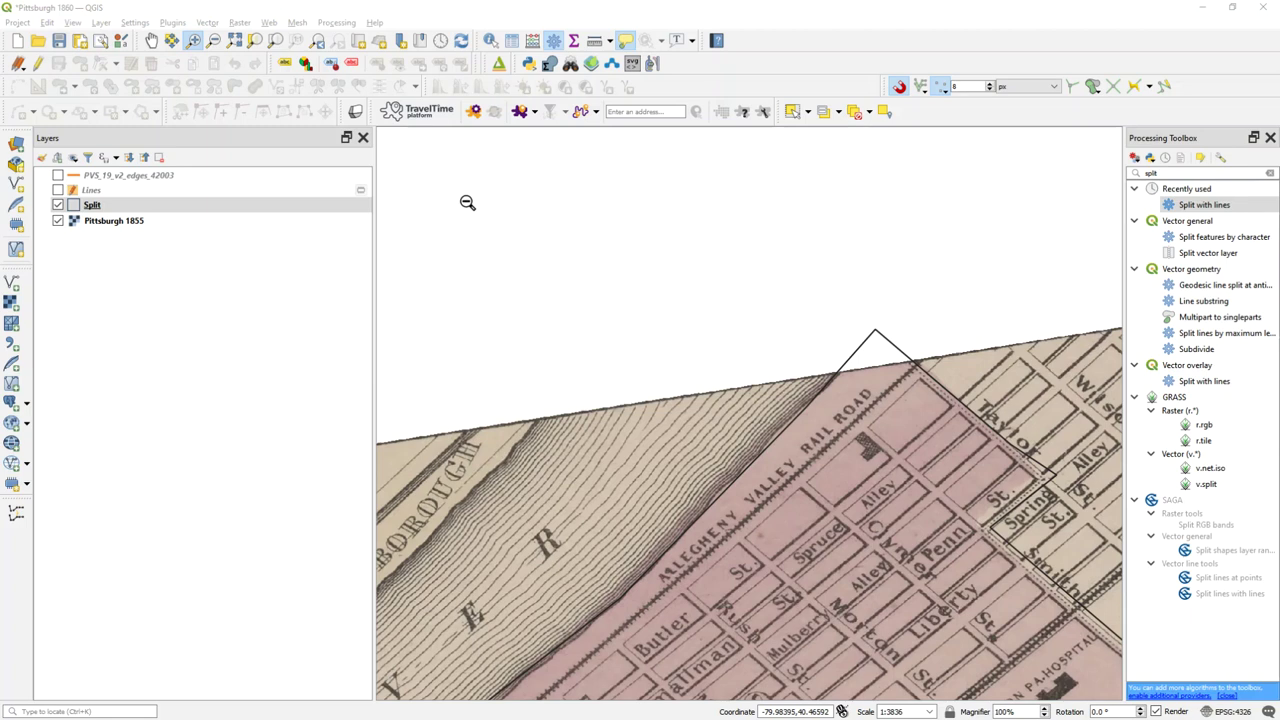
pyautogui.hotkey('alt', 'Tab')
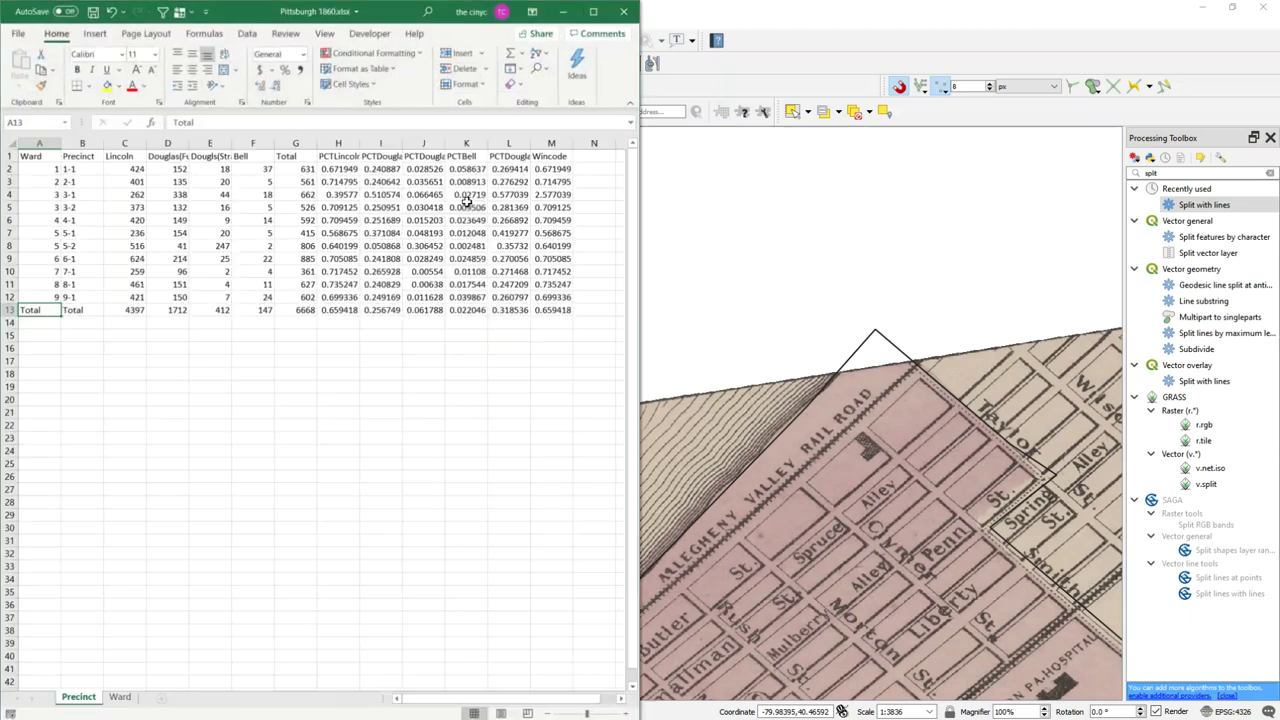
pyautogui.hotkey('alt', 'Tab')
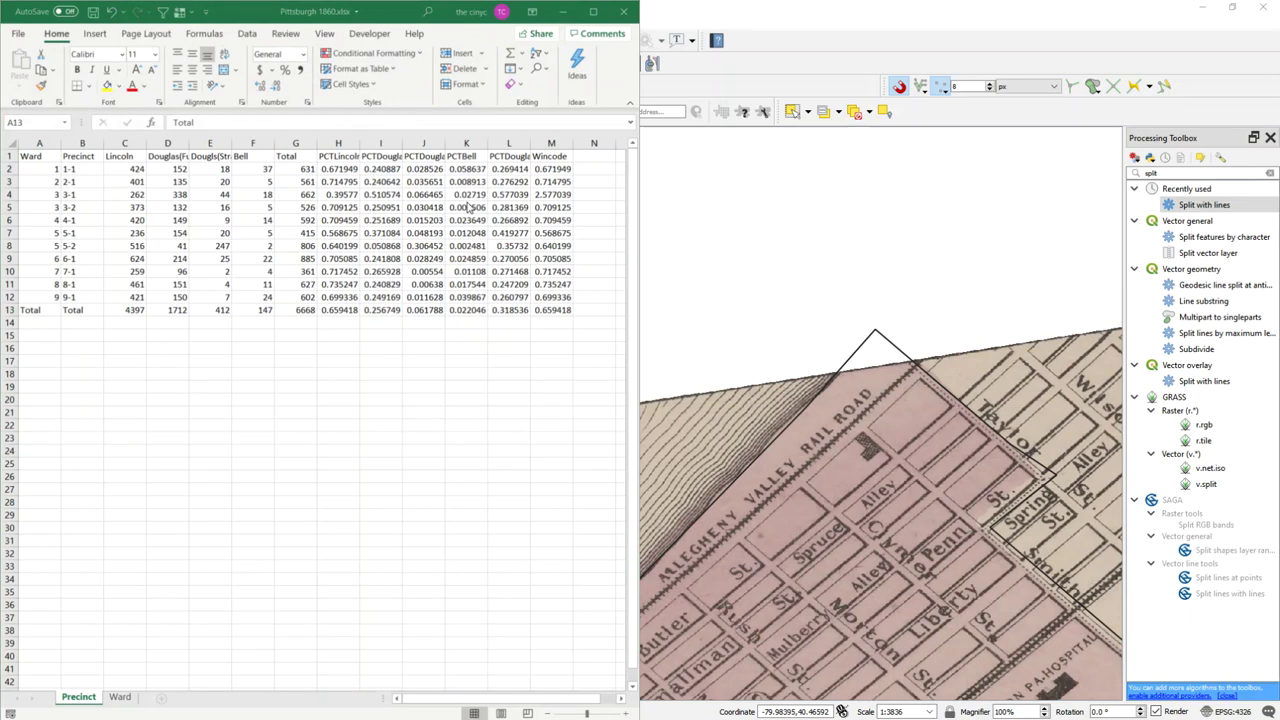
pyautogui.hotkey('alt', 'Tab')
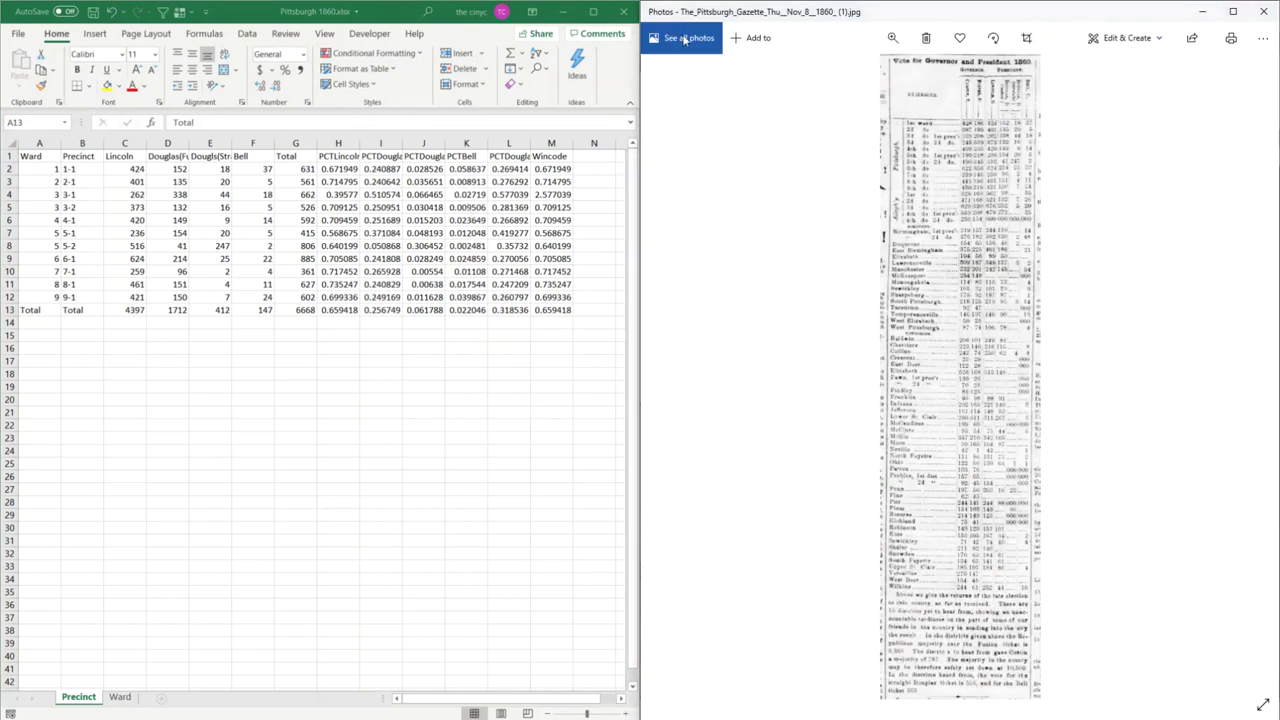
# - Enlarge the newspaper scan and bring the Pittsburgh ward and precinct vote returns into view
pyautogui.click(892, 38)
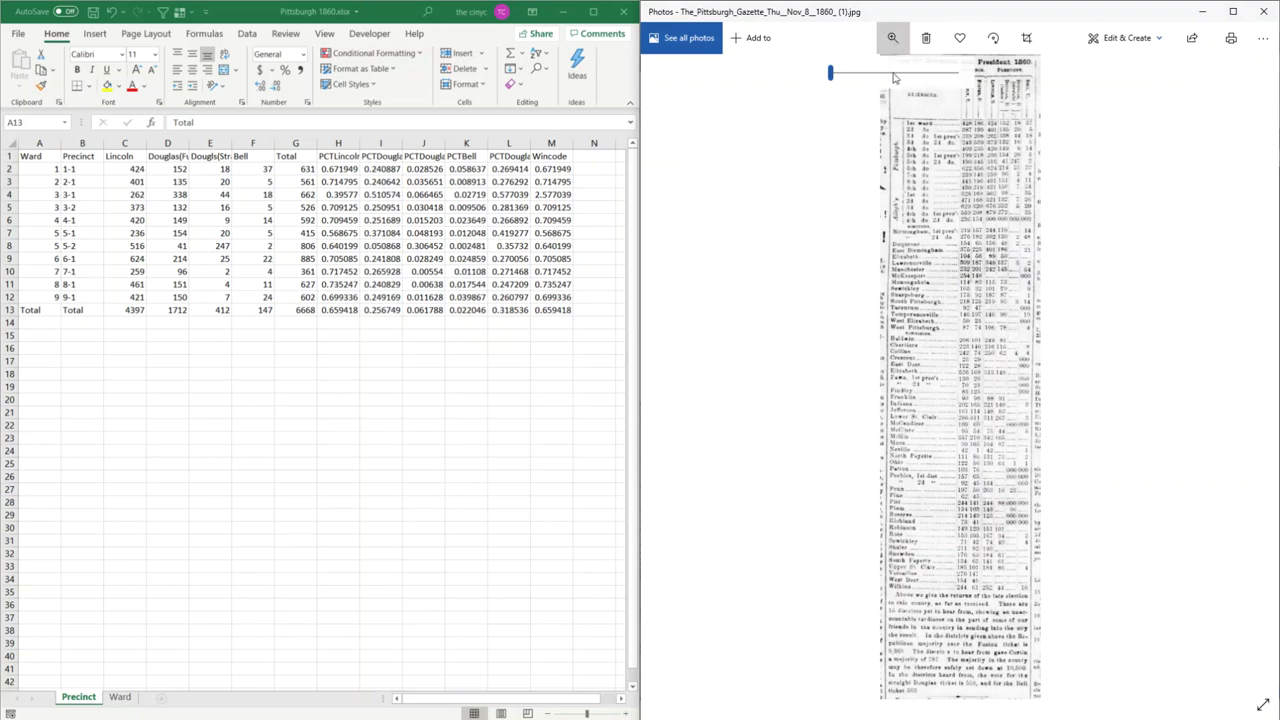
pyautogui.click(833, 78)
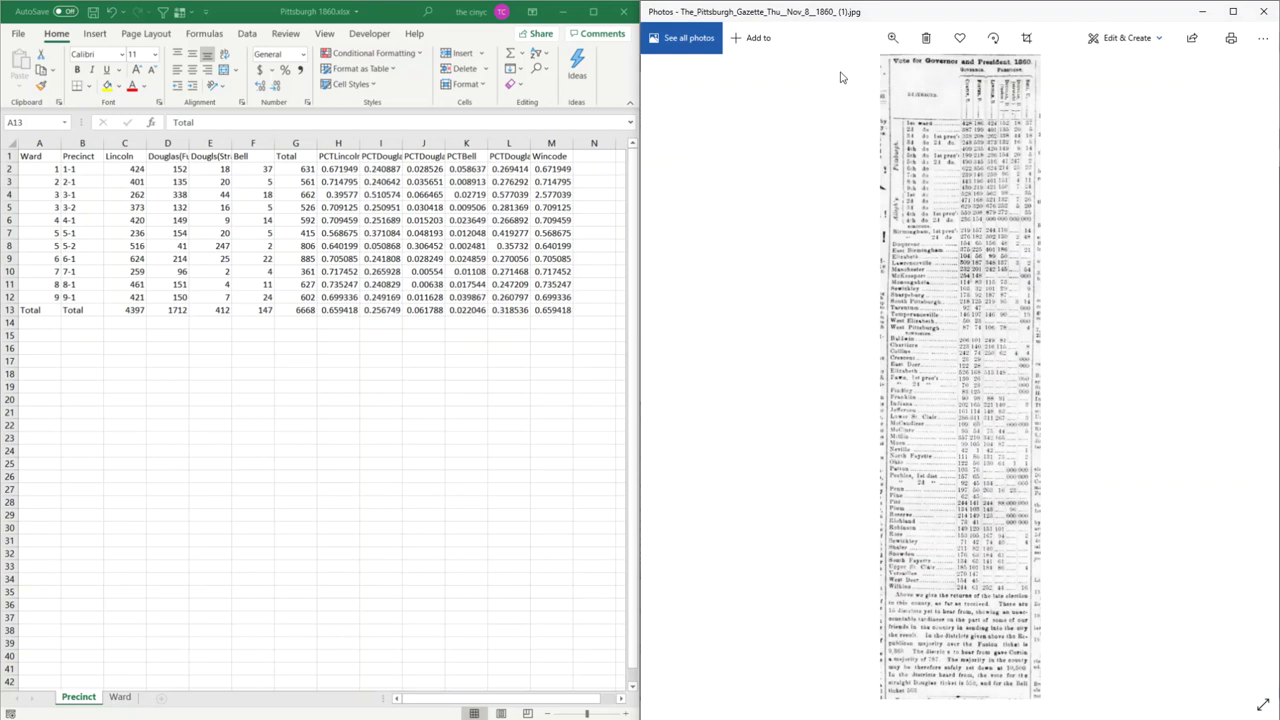
pyautogui.click(892, 38)
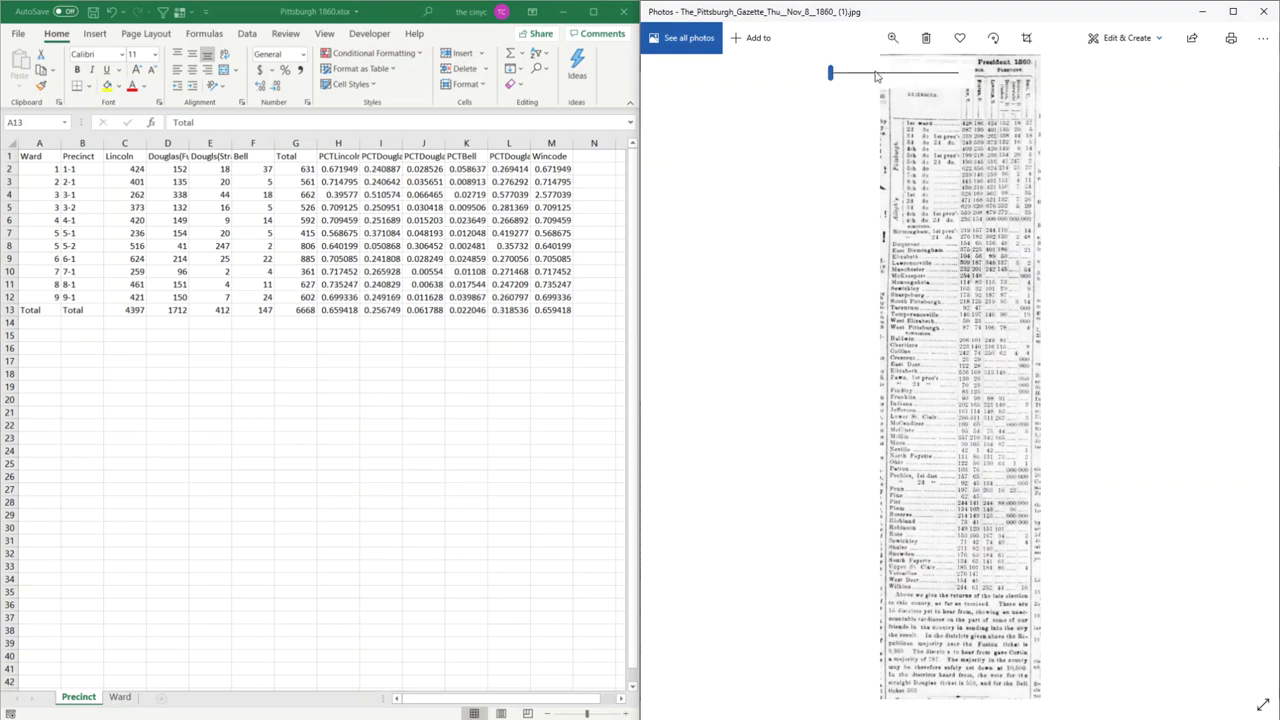
pyautogui.click(875, 74)
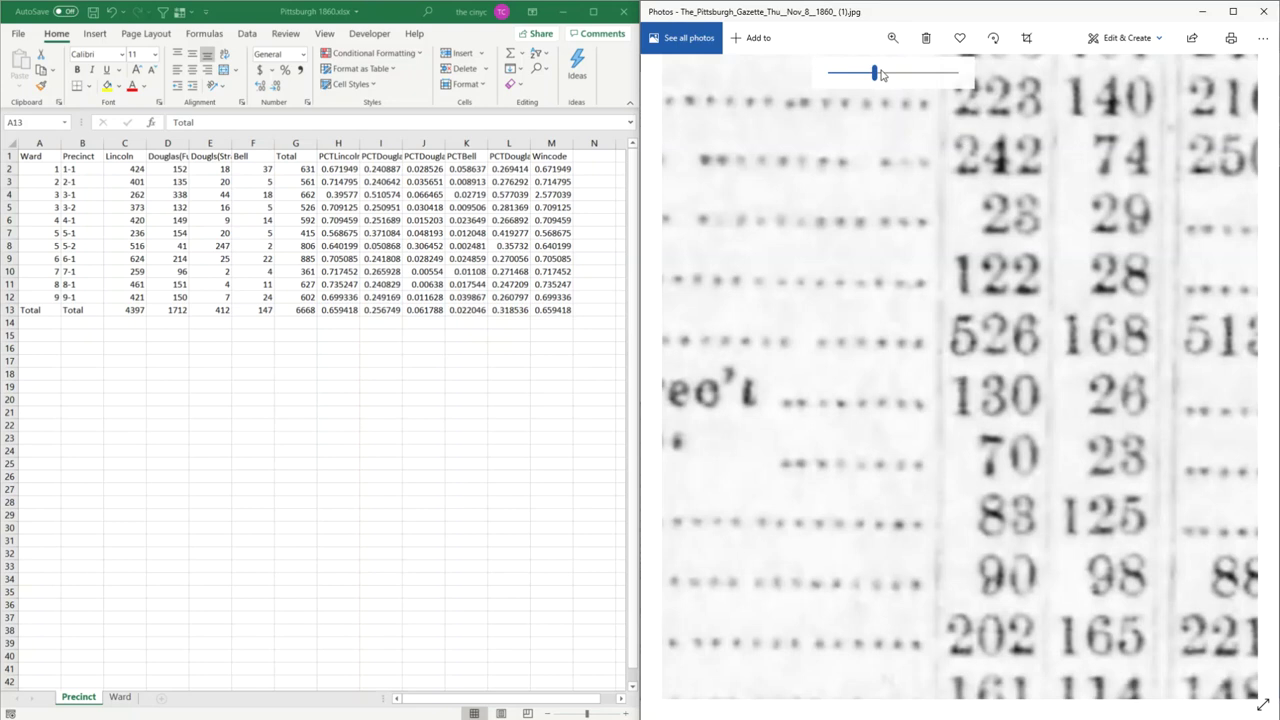
pyautogui.click(847, 76)
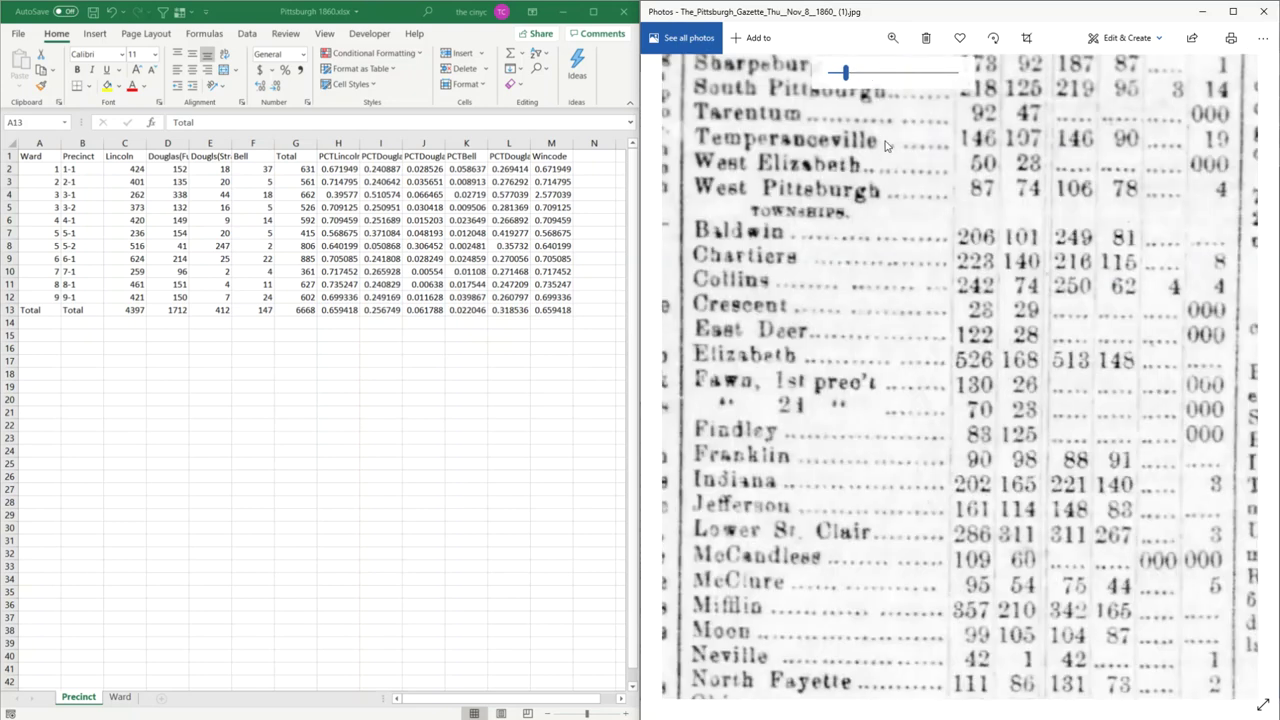
pyautogui.moveTo(890, 202); pyautogui.dragTo(878, 432)
pyautogui.moveTo(868, 184); pyautogui.dragTo(850, 392)
pyautogui.moveTo(831, 204); pyautogui.dragTo(832, 408)
pyautogui.moveTo(834, 242); pyautogui.dragTo(814, 433)
pyautogui.moveTo(831, 235); pyautogui.dragTo(830, 318)
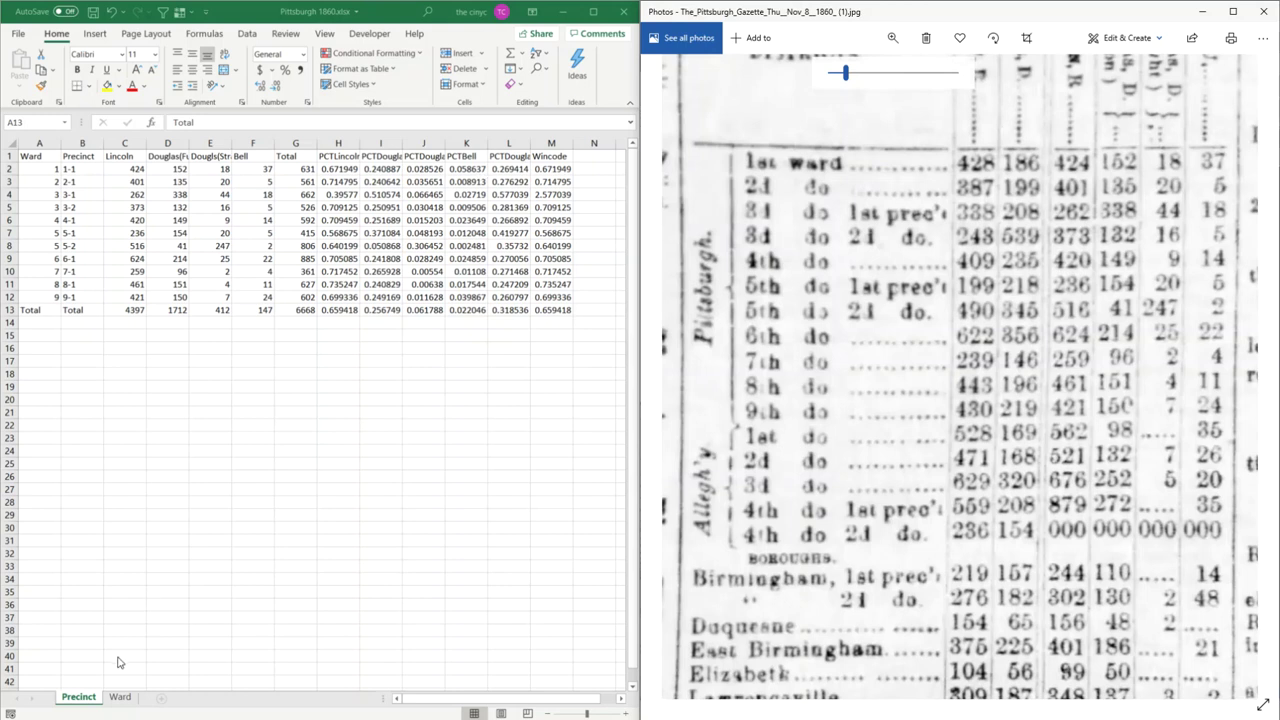
# - Review the Lincoln, Douglas and Bell vote columns in the Precinct sheet against the newspaper's Pittsburgh returns
pyautogui.click(165, 235)
pyautogui.press('Up')
pyautogui.press('Up')
pyautogui.press('Up')
pyautogui.press('Up')
pyautogui.press('Up')
pyautogui.press('Up')
pyautogui.press('Up')
pyautogui.press('Up')
pyautogui.press('Up')
pyautogui.press('Up')
pyautogui.press('Right')
pyautogui.press('Right')
pyautogui.press('Right')
pyautogui.press('Right')
pyautogui.press('Right')
pyautogui.press('Right')
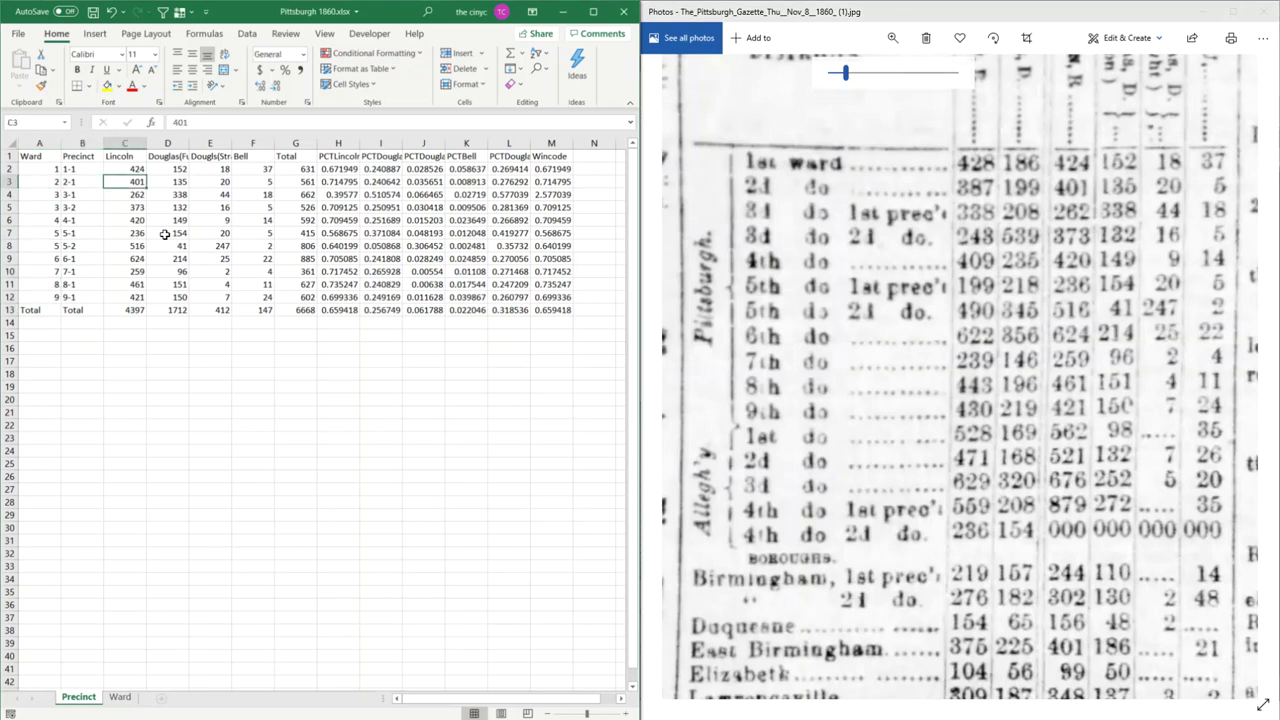
pyautogui.press('Up')
pyautogui.press('Up')
pyautogui.press('Left')
pyautogui.press('Left')
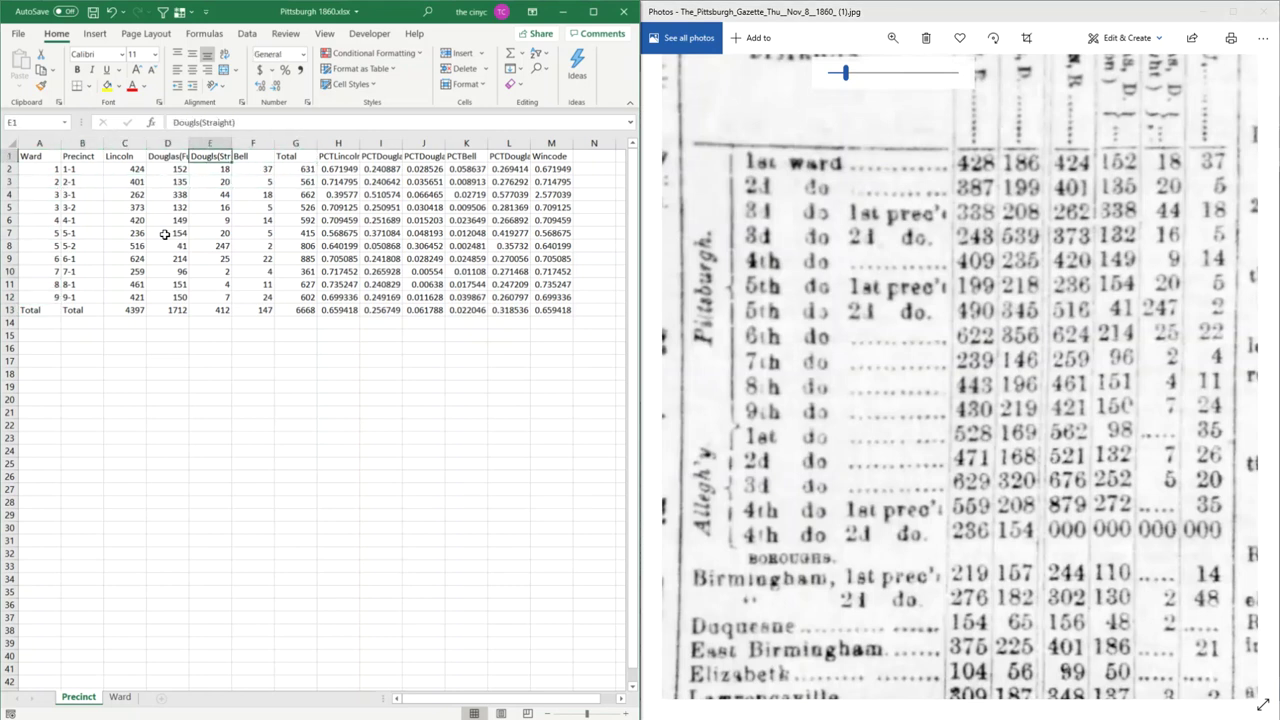
# - Examine the candidate column headings and Pittsburgh ward rows in the newspaper scan
pyautogui.click(910, 270)
pyautogui.scroll(3, 942, 416)
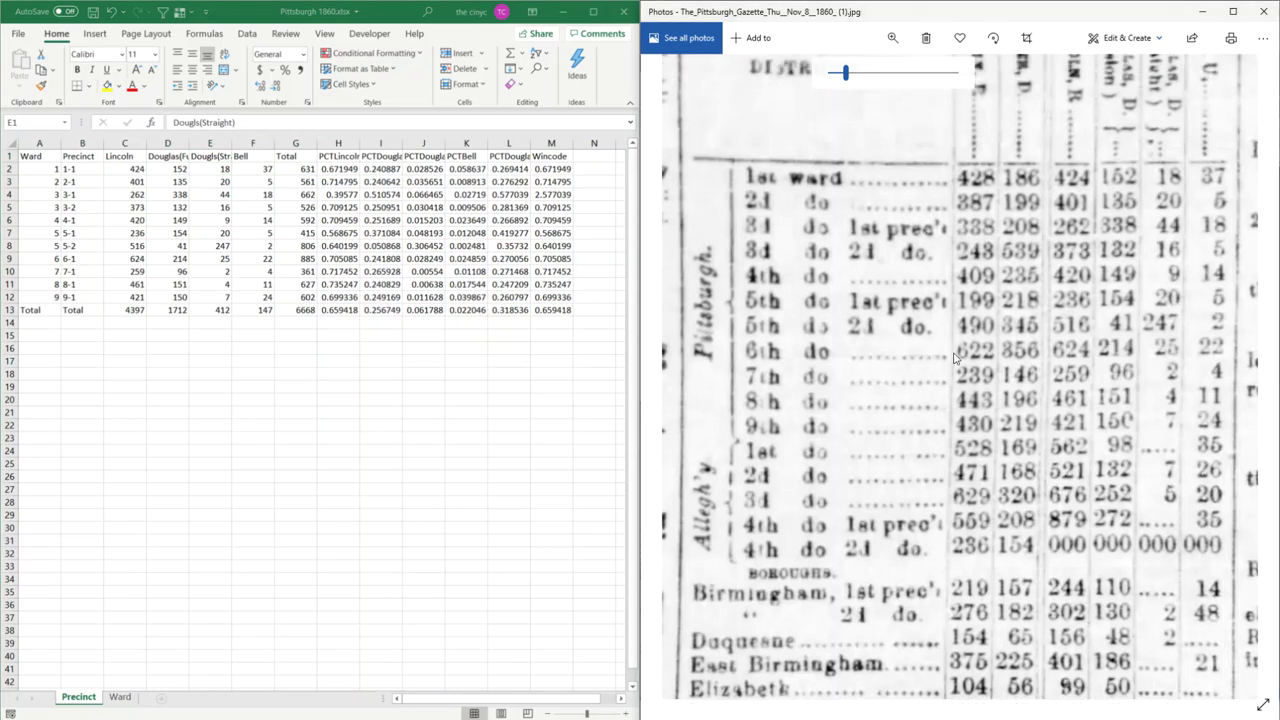
pyautogui.scroll(-3, 941, 340)
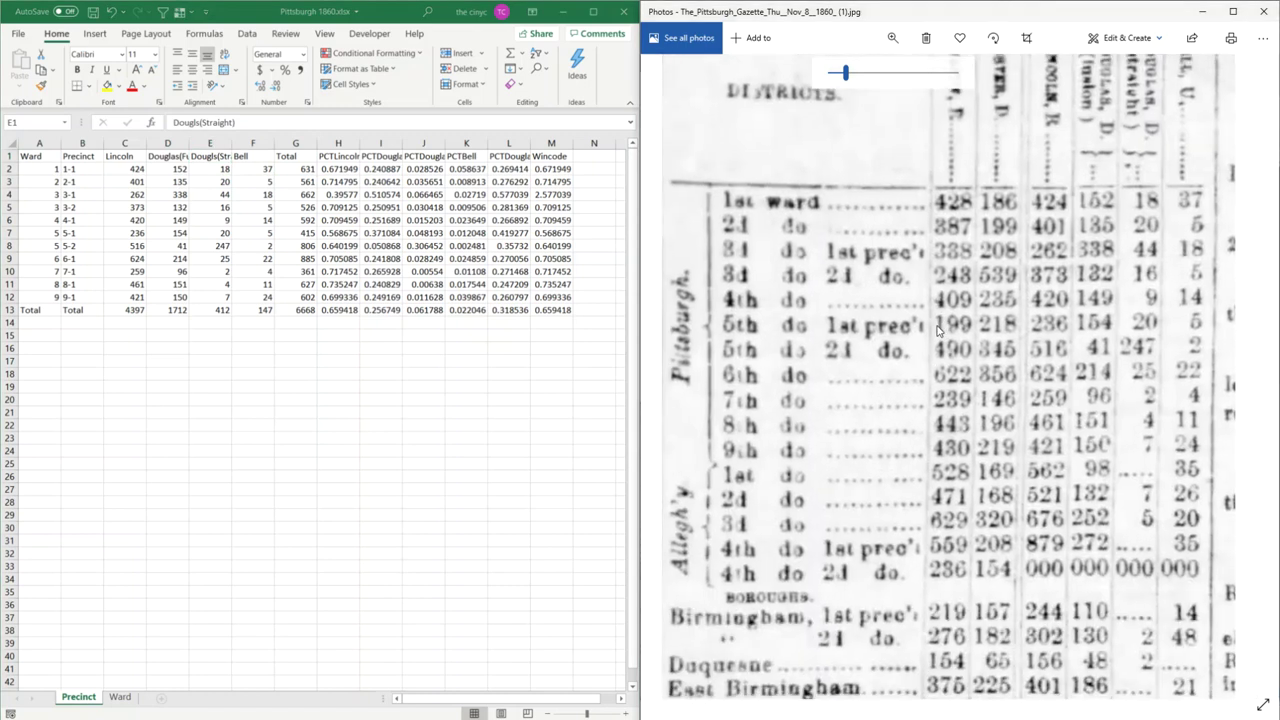
# - Examine the SUM formulas in the Total column and the bottom Total row of the Precinct sheet
pyautogui.click(212, 156)
pyautogui.press('Left')
pyautogui.press('Right')
pyautogui.press('Right')
pyautogui.press('Right')
pyautogui.press('Right')
pyautogui.press('Down')
pyautogui.press('Left')
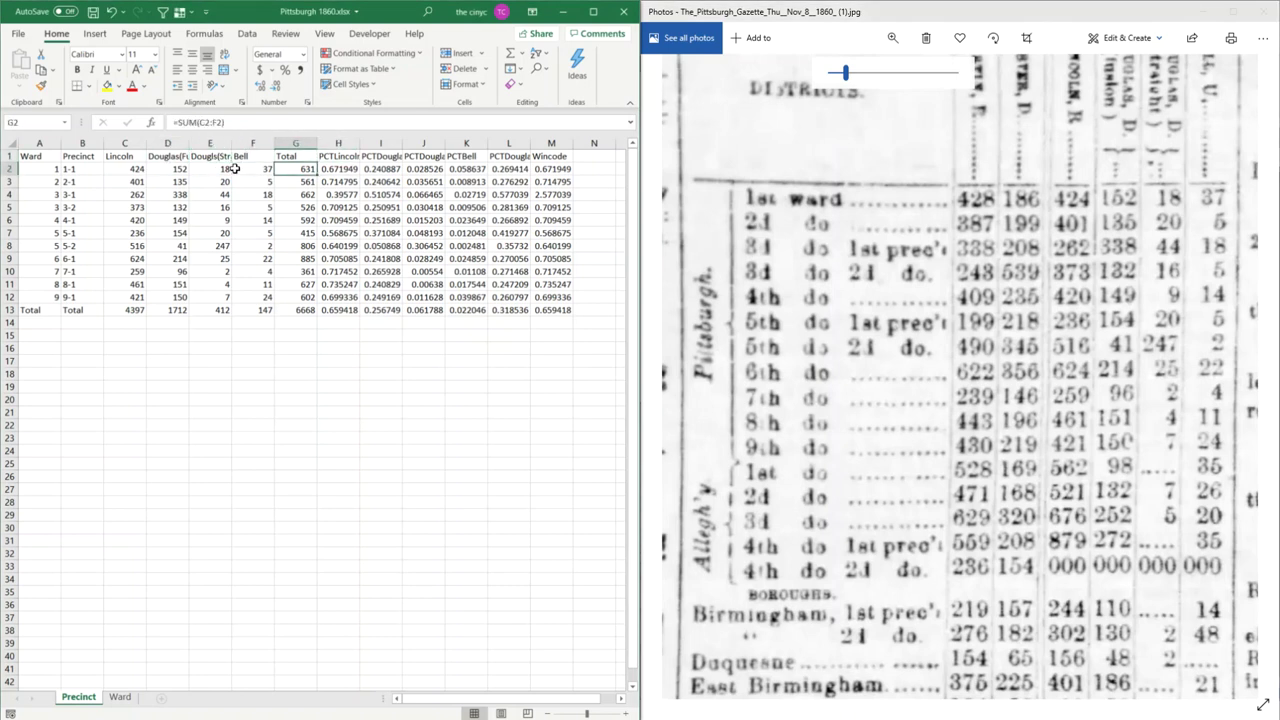
pyautogui.press('Down')
pyautogui.press('Down')
pyautogui.hotkey('ctrl', 'Down')
pyautogui.press('Left')
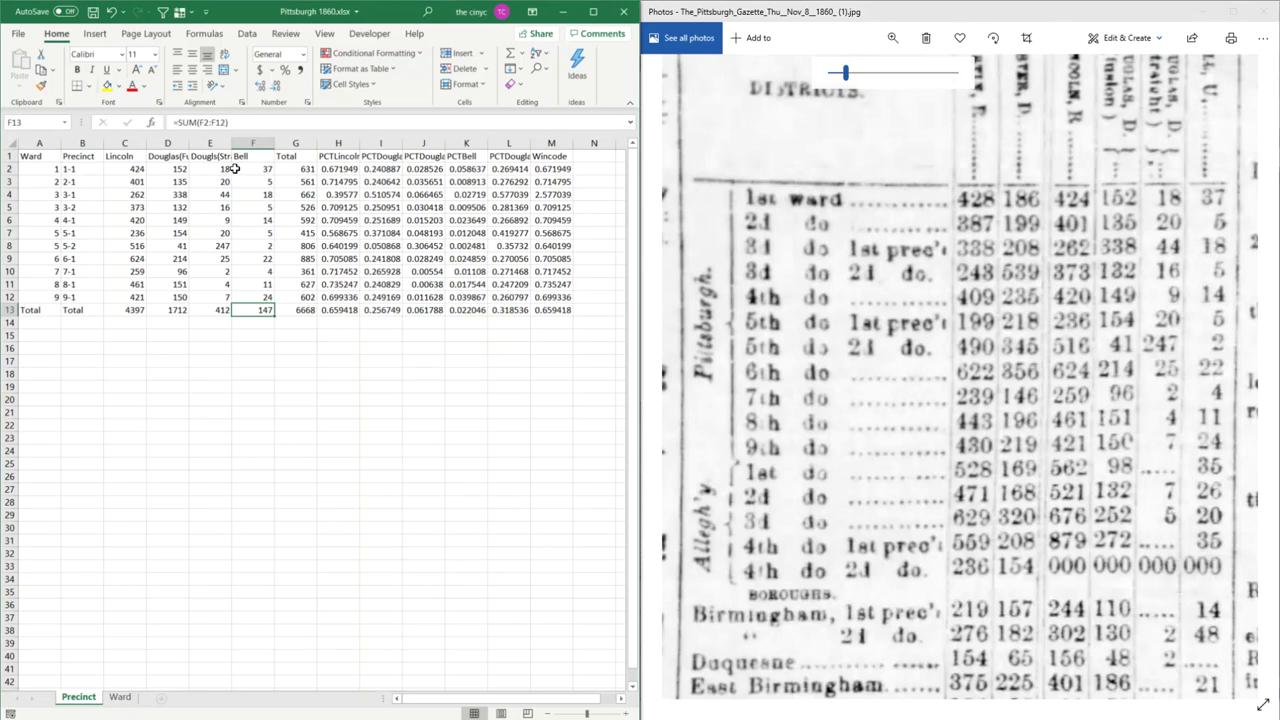
pyautogui.press('F2')
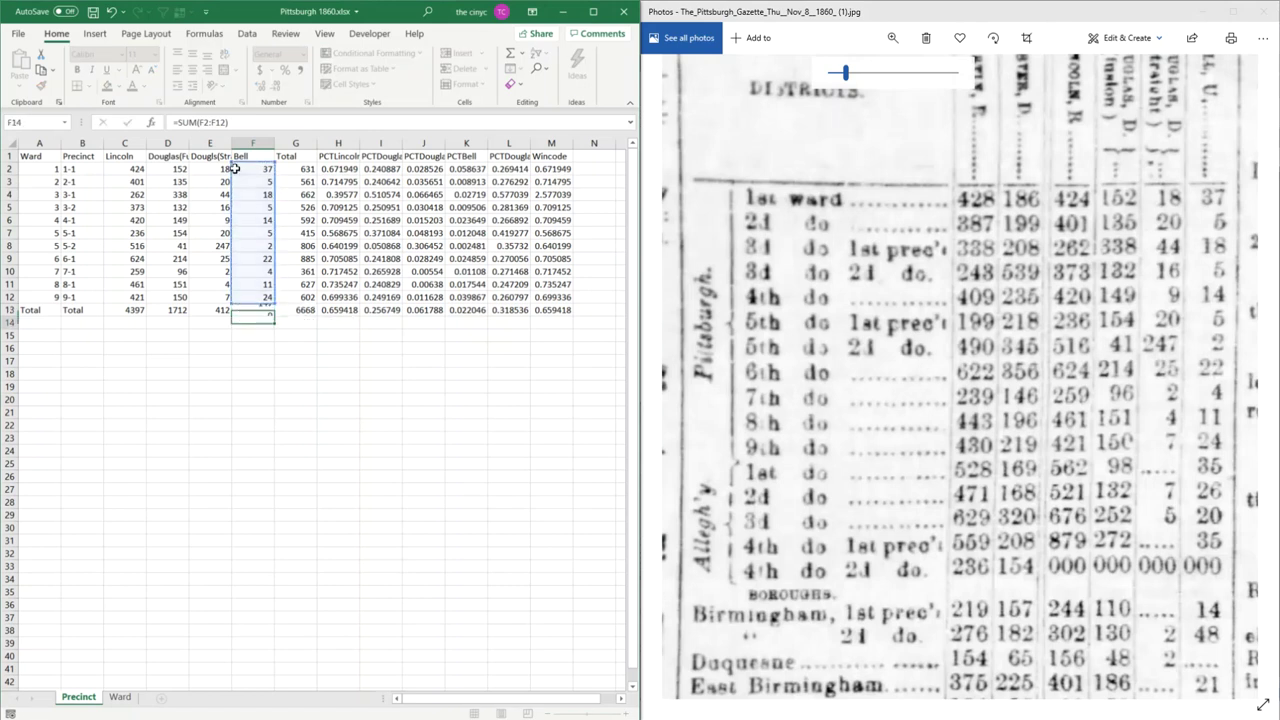
pyautogui.press('Escape')
pyautogui.press('Right')
pyautogui.press('Up')
pyautogui.press('Up')
pyautogui.press('Up')
pyautogui.press('Up')
pyautogui.press('Up')
pyautogui.press('Up')
pyautogui.press('Up')
pyautogui.press('Up')
pyautogui.press('Up')
pyautogui.press('Up')
pyautogui.press('Up')
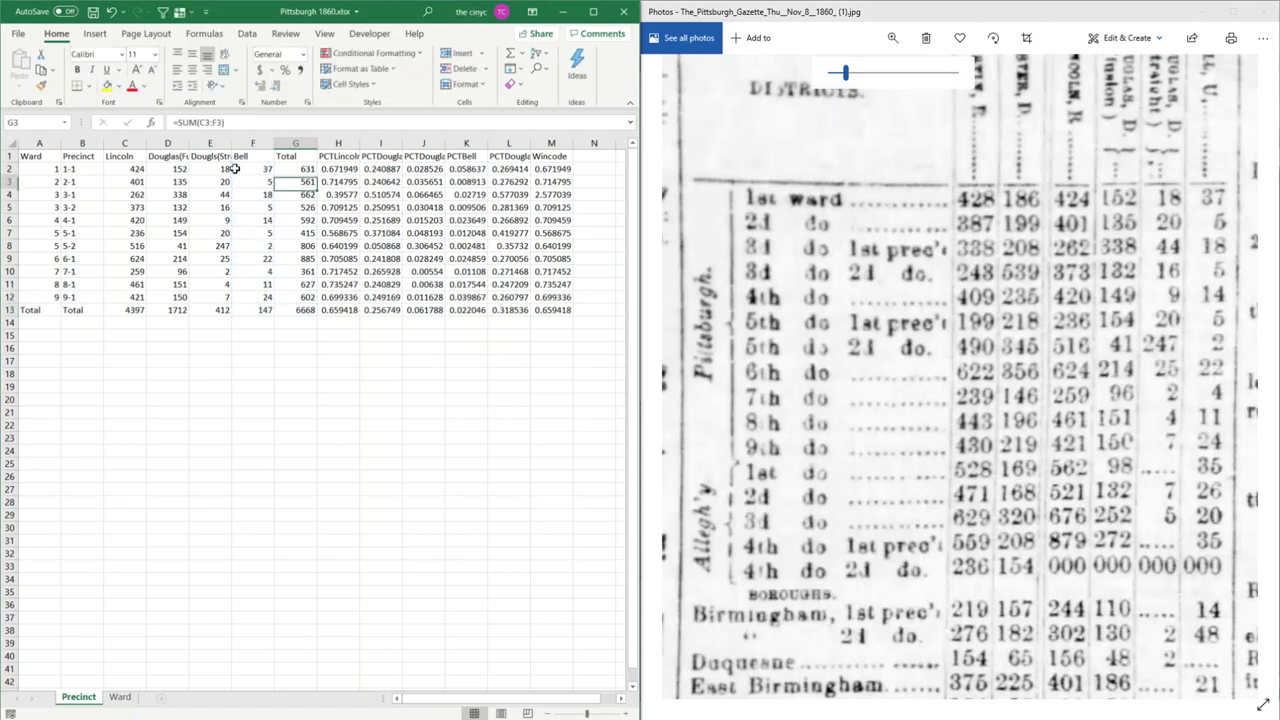
# - Examine the percentage formulas in row 2 of the Precinct sheet, from PCTLincoln across to Wincode
pyautogui.press('Left')
pyautogui.press('Right')
pyautogui.press('Right')
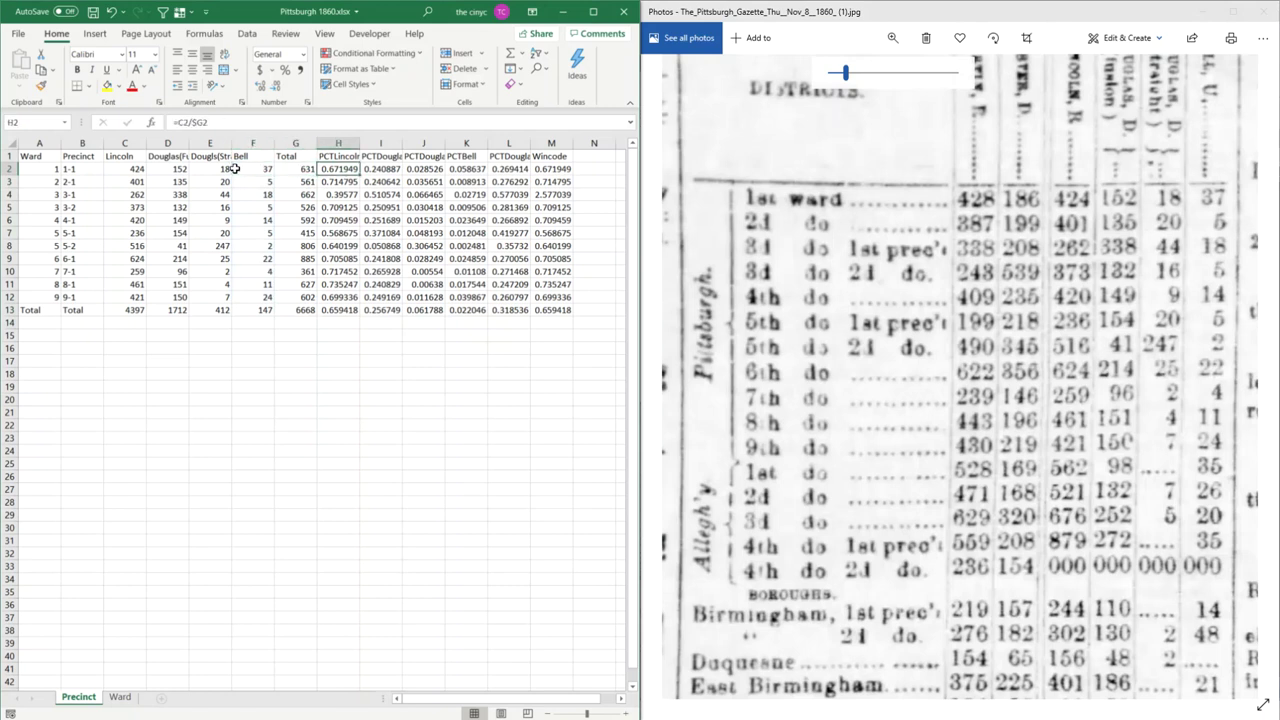
pyautogui.press('Right')
pyautogui.press('Right')
pyautogui.press('Right')
pyautogui.press('Right')
pyautogui.press('Left')
pyautogui.press('Left')
pyautogui.press('Left')
pyautogui.press('Left')
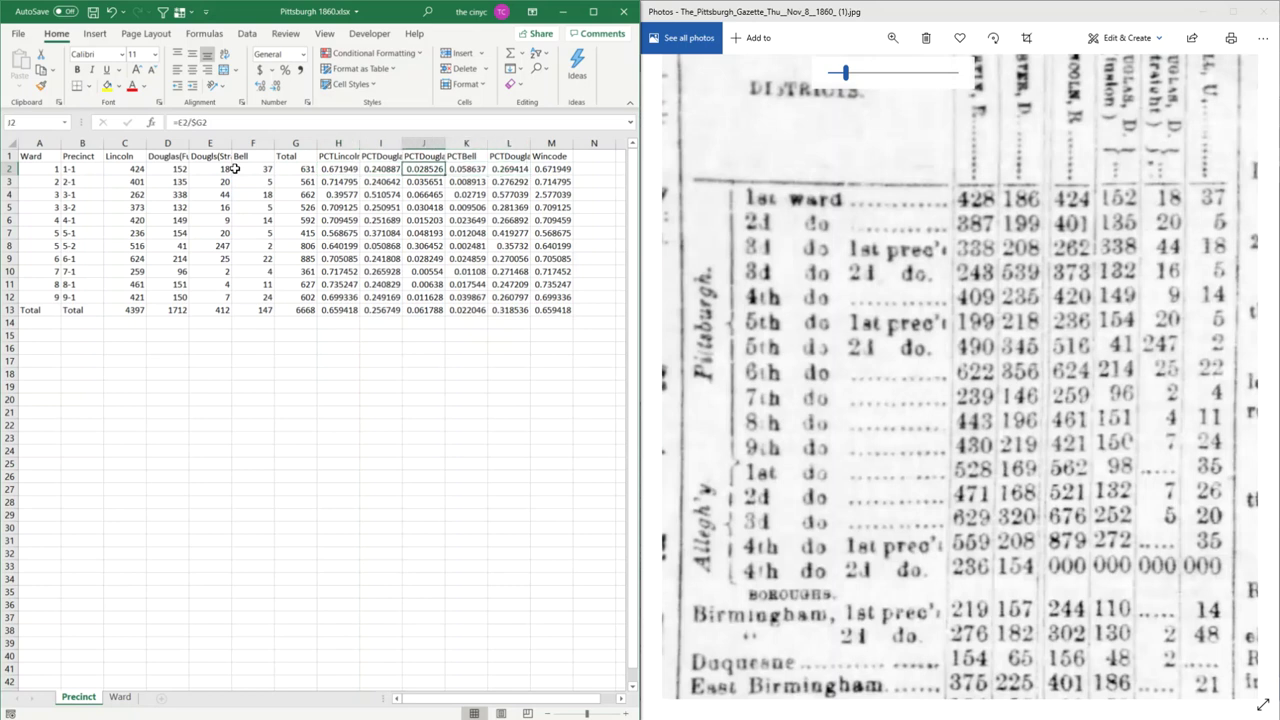
pyautogui.press('Left')
pyautogui.press('Right')
pyautogui.press('Right')
pyautogui.press('Right')
pyautogui.press('Right')
pyautogui.press('Left')
pyautogui.press('Right')
pyautogui.press('Right')
pyautogui.press('Left')
pyautogui.press('Left')
pyautogui.press('Left')
pyautogui.press('Right')
pyautogui.press('Right')
pyautogui.press('Right')
pyautogui.press('Right')
pyautogui.press('Left')
pyautogui.press('Right')
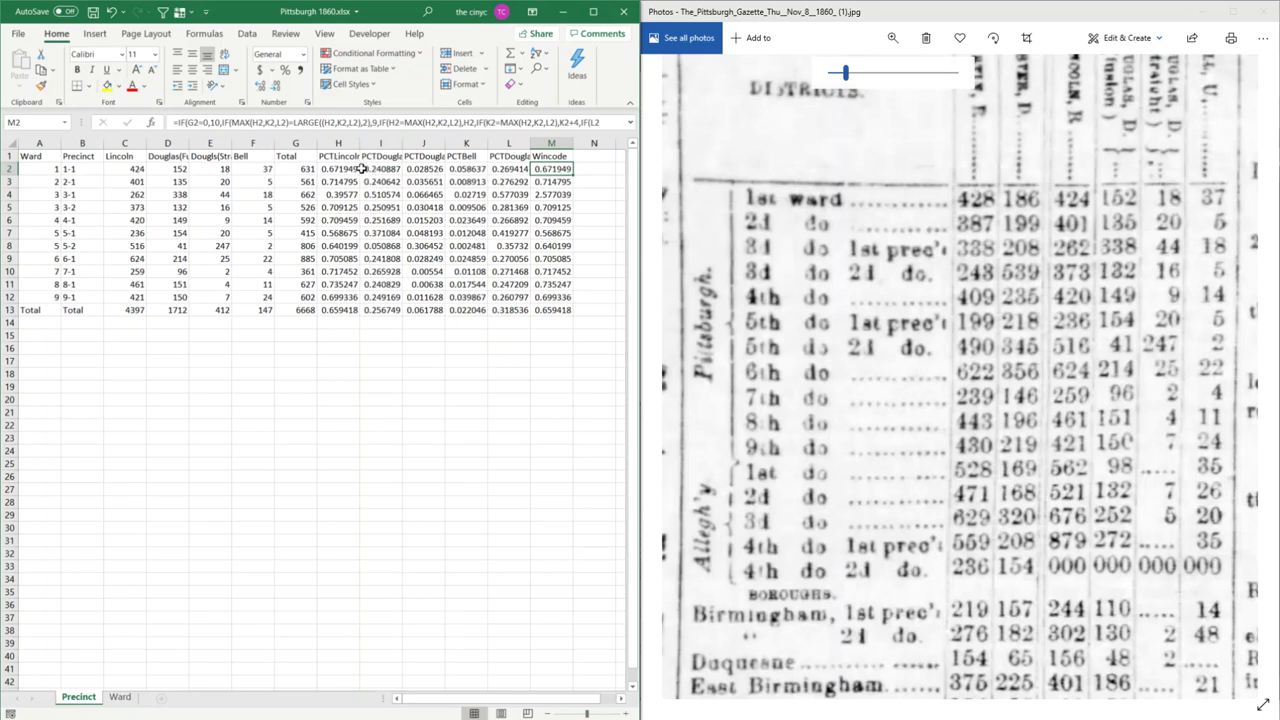
# - Open the Wincode formula in M2 to examine its nested IF conditions and referenced cells
pyautogui.click(575, 168)
pyautogui.click(545, 170)
pyautogui.doubleClick(545, 170)
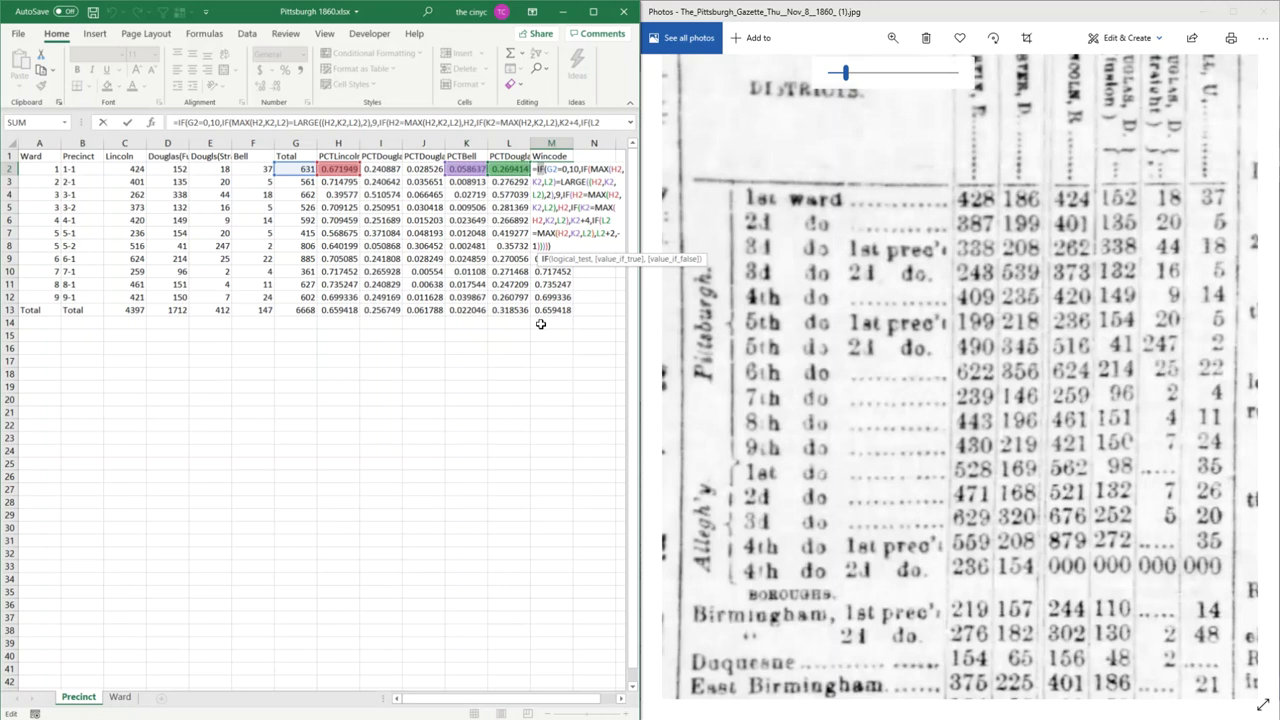
pyautogui.hotkey('ctrl', 'Return')
# - Examine precinct 3-1's Wincode in row 4 against that row's vote counts and percentages
pyautogui.press('Down')
pyautogui.press('Down')
pyautogui.press('Left')
pyautogui.press('Right')
pyautogui.press('Left')
pyautogui.press('Left')
pyautogui.press('Left')
pyautogui.press('Left')
pyautogui.press('Left')
pyautogui.press('Left')
pyautogui.press('Left')
pyautogui.press('Left')
pyautogui.press('Left')
pyautogui.press('Left')
pyautogui.press('Left')
pyautogui.press('Left')
pyautogui.press('Right')
pyautogui.press('Right')
pyautogui.press('Right')
pyautogui.press('Right')
pyautogui.press('Right')
pyautogui.press('Right')
pyautogui.press('Right')
pyautogui.press('Right')
pyautogui.press('Right')
pyautogui.press('Right')
pyautogui.press('Right')
pyautogui.press('Right')
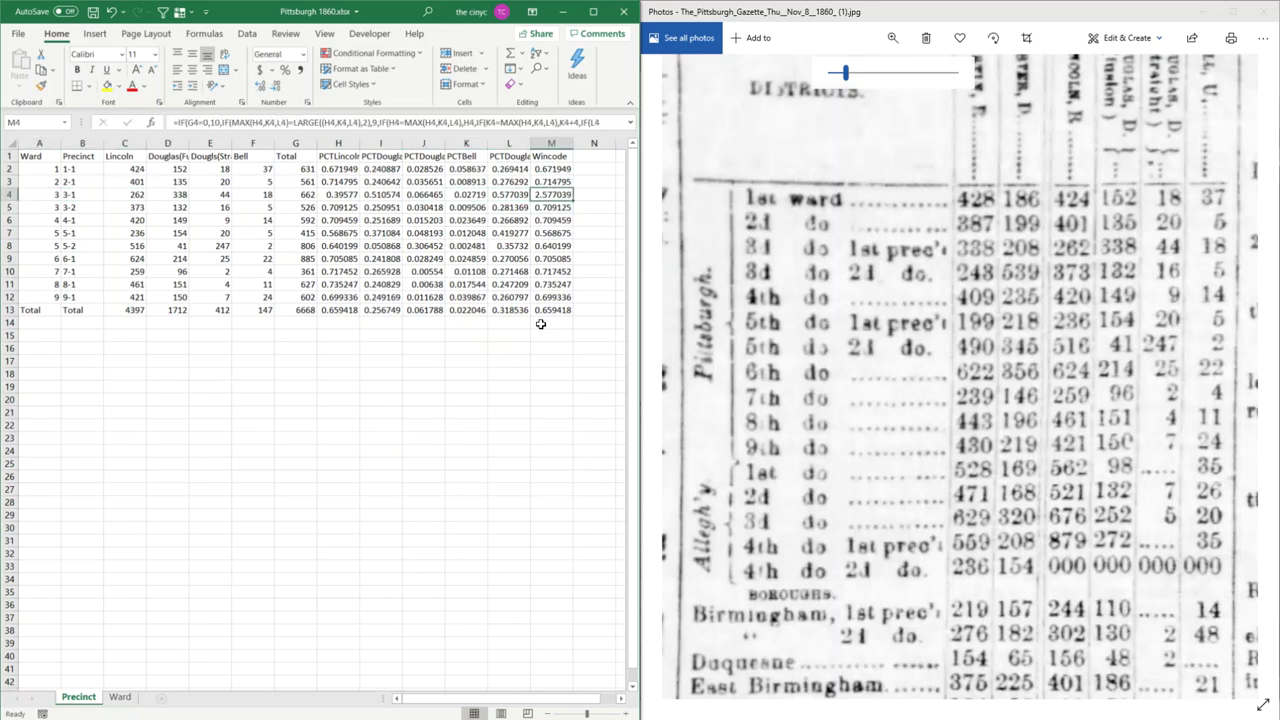
pyautogui.press('Down')
pyautogui.press('Up')
# - Examine the Ward sheet's SUMIF formulas for each candidate and the formulas in its Total row
pyautogui.click(121, 697)
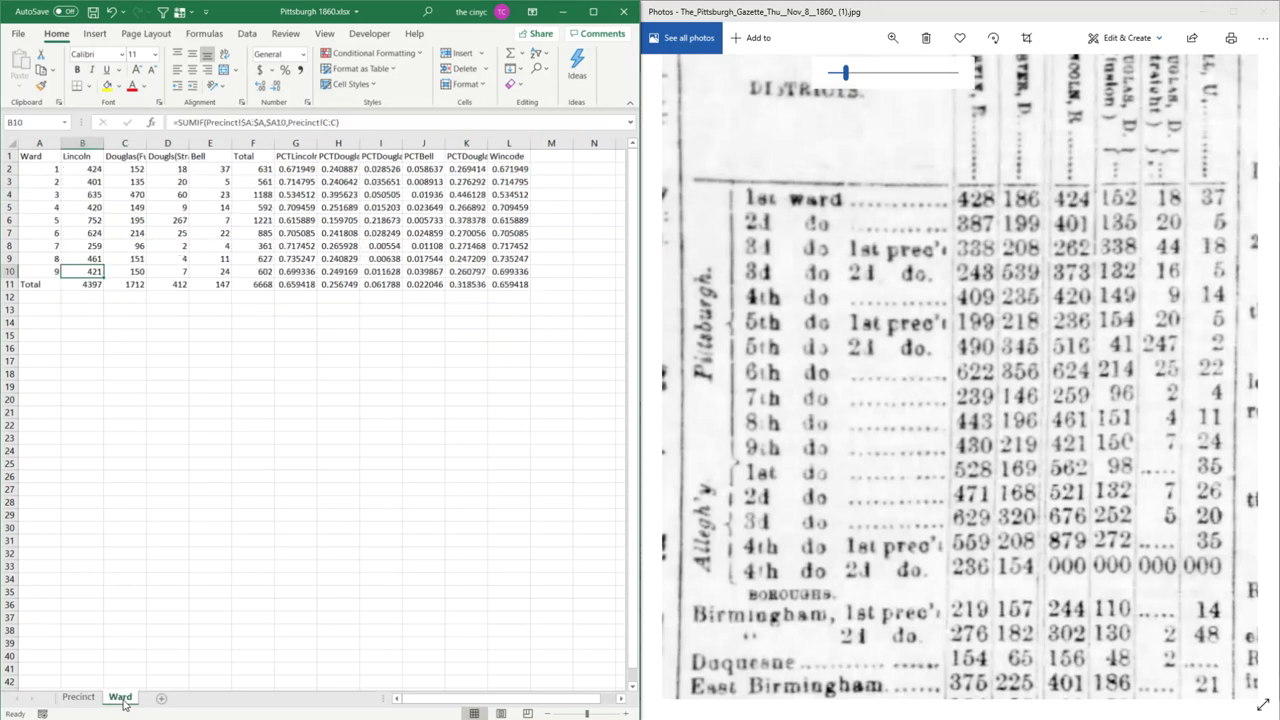
pyautogui.click(89, 171)
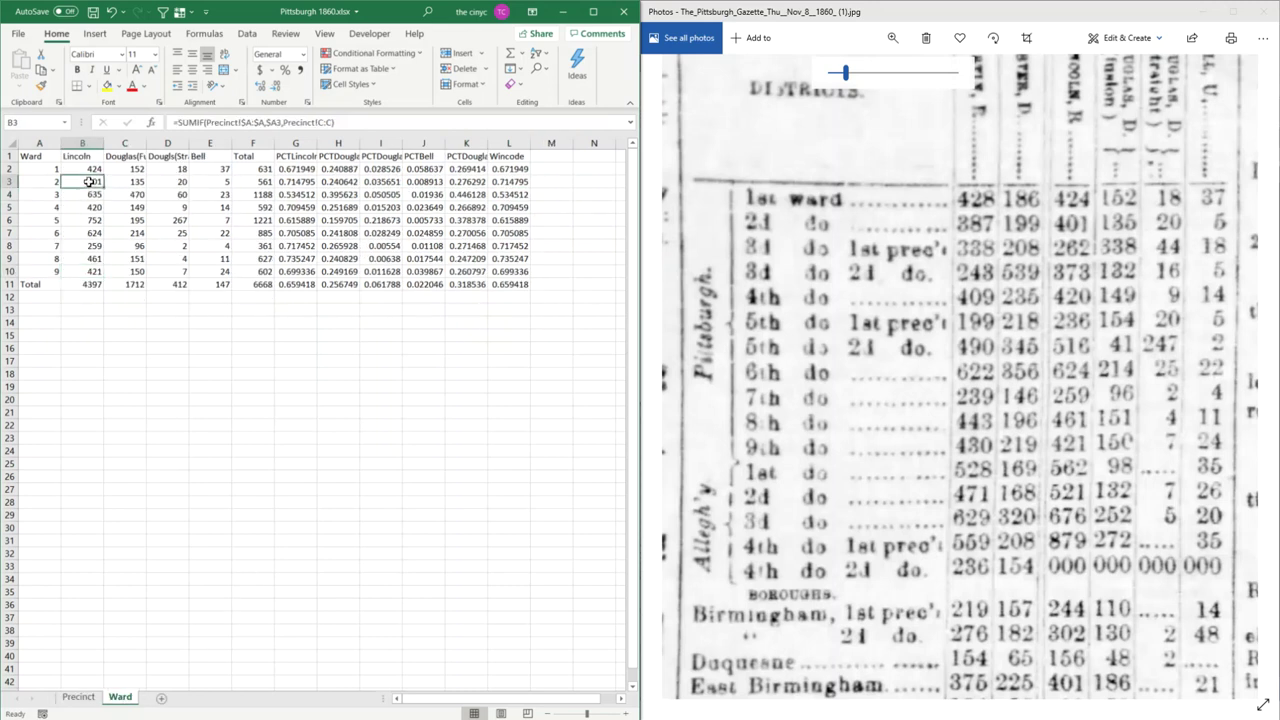
pyautogui.press('Right')
pyautogui.press('Right')
pyautogui.press('Down')
pyautogui.press('Down')
pyautogui.press('Down')
pyautogui.press('Down')
pyautogui.press('Down')
pyautogui.press('Down')
pyautogui.press('Down')
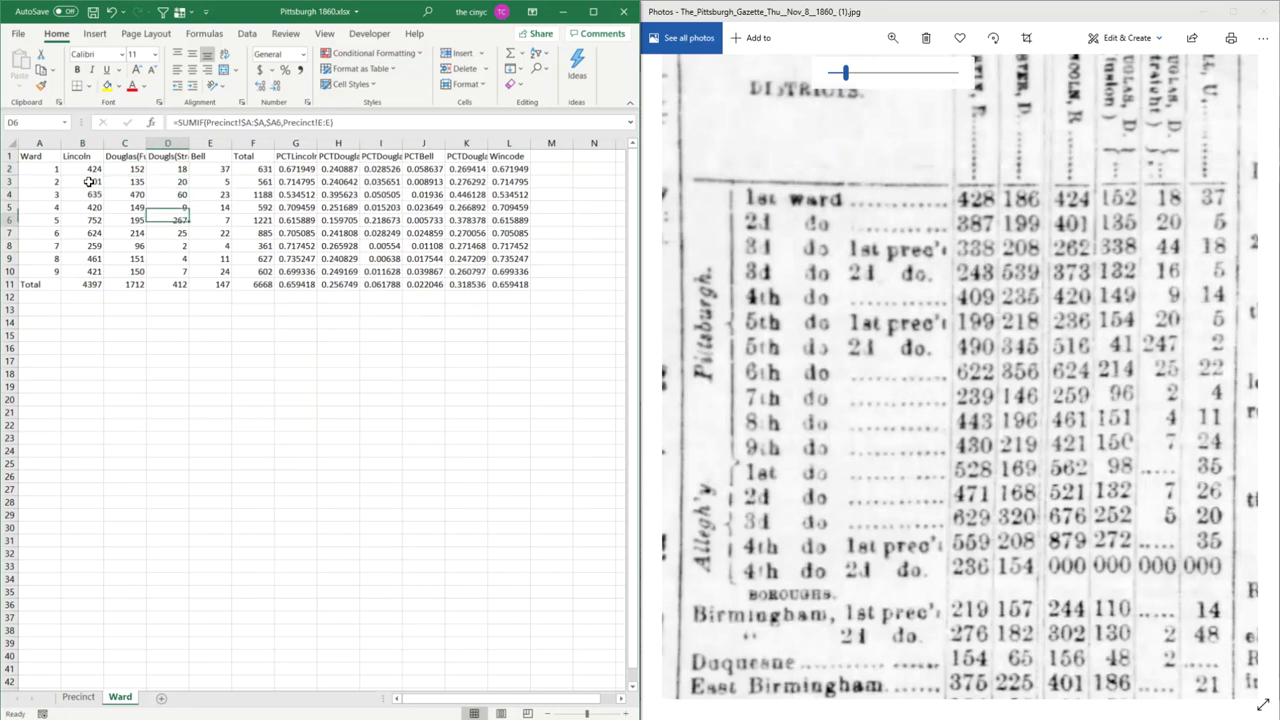
pyautogui.press('Down')
pyautogui.press('Down')
pyautogui.press('Right')
pyautogui.press('Right')
pyautogui.press('Right')
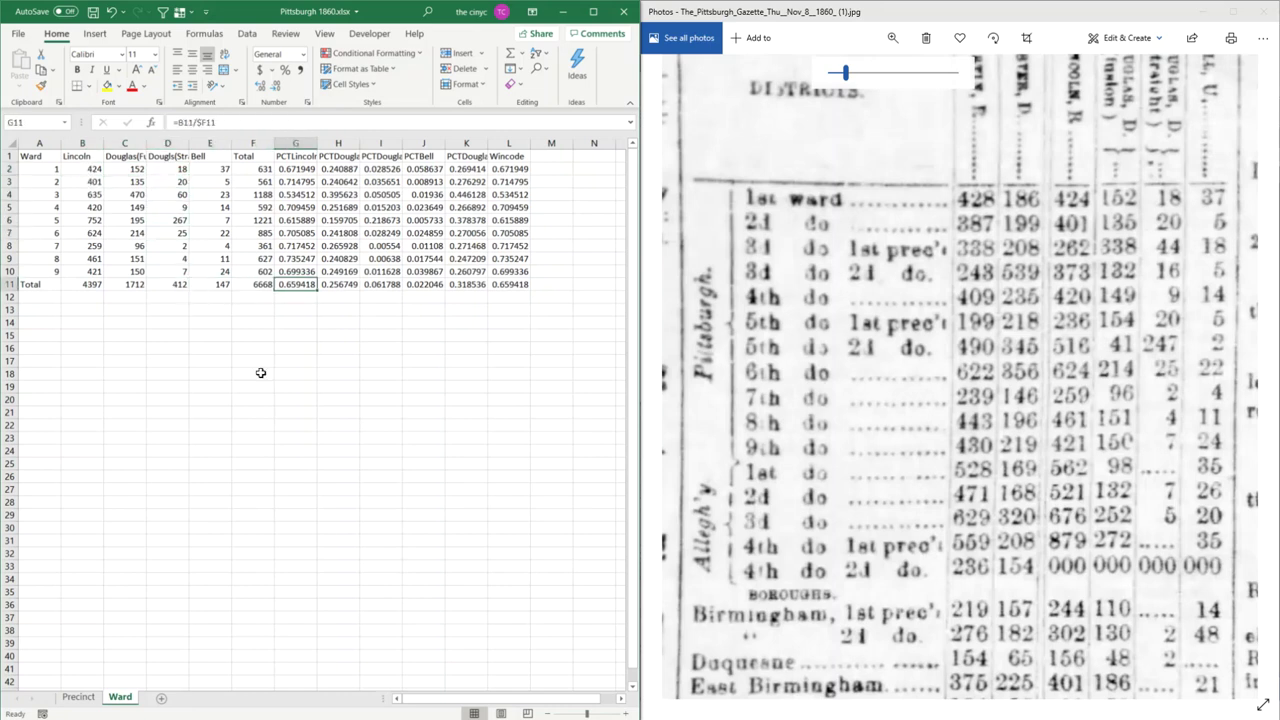
# - Switch to the Pittsburgh 1860 project in QGIS, zoom to the Split layer's extent and save the project
pyautogui.moveTo(88, 718)
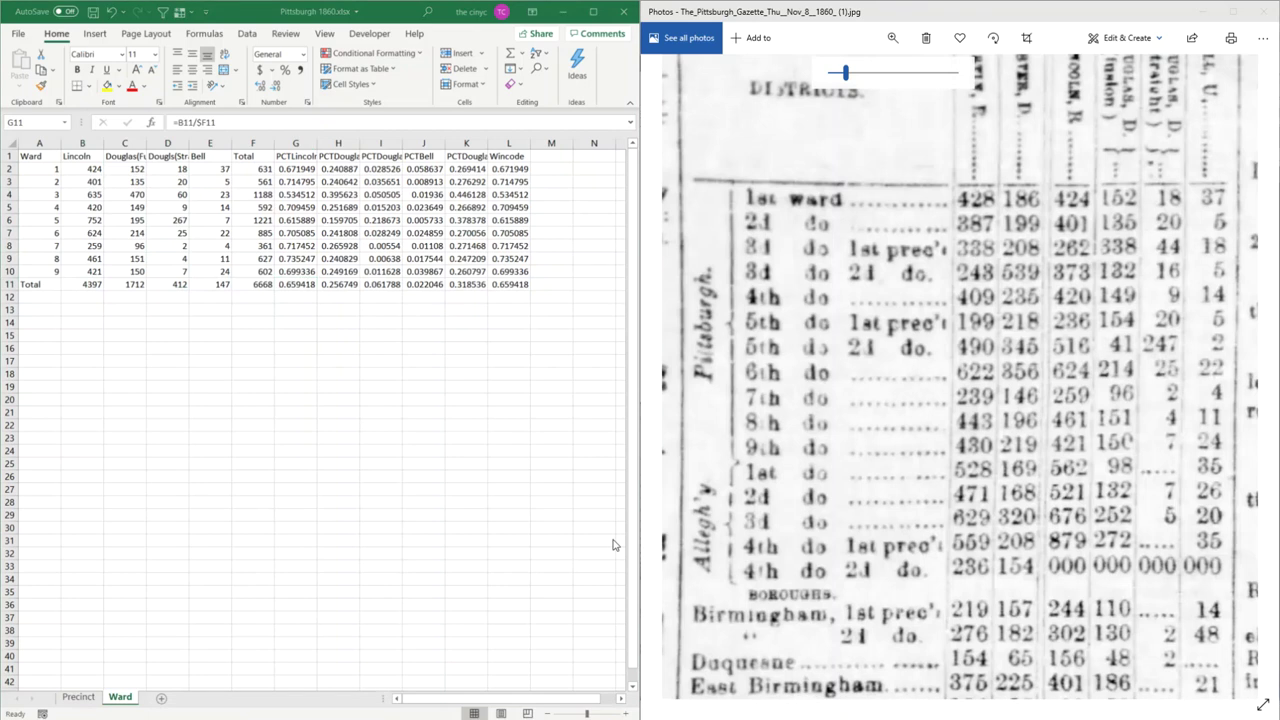
pyautogui.hotkey('alt', 'Tab')
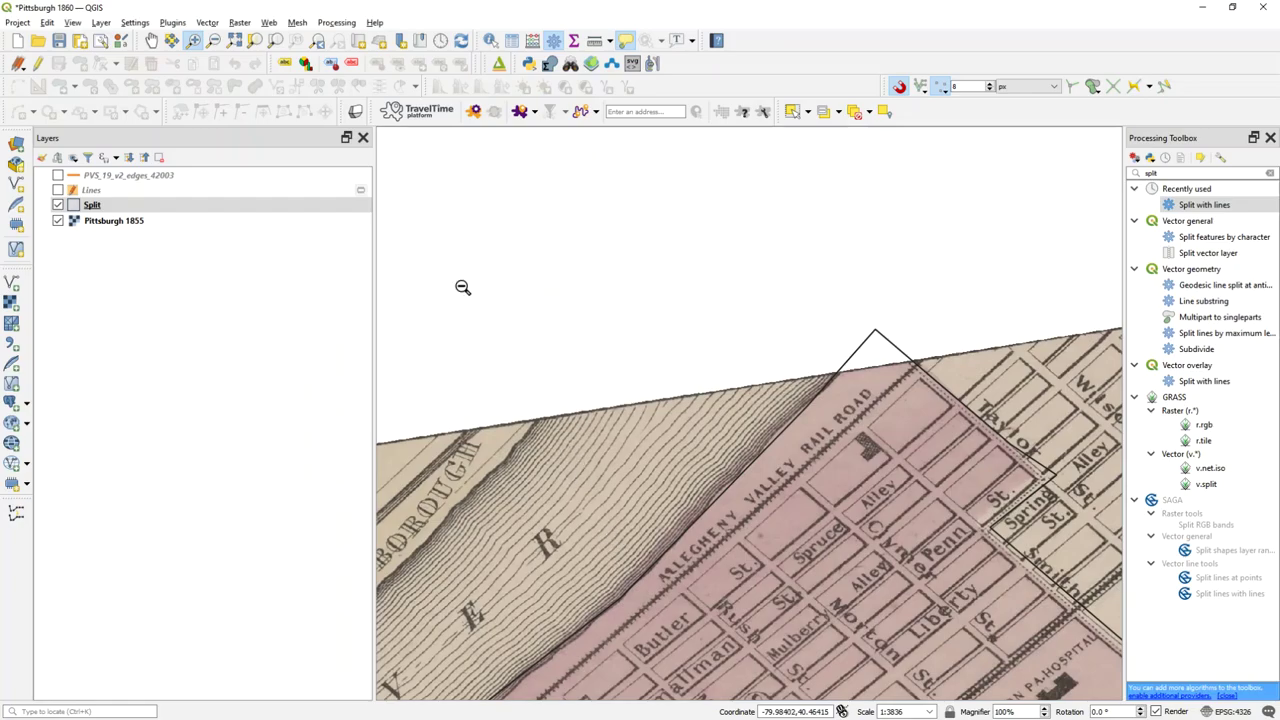
pyautogui.click(300, 205)
pyautogui.rightClick(300, 205)
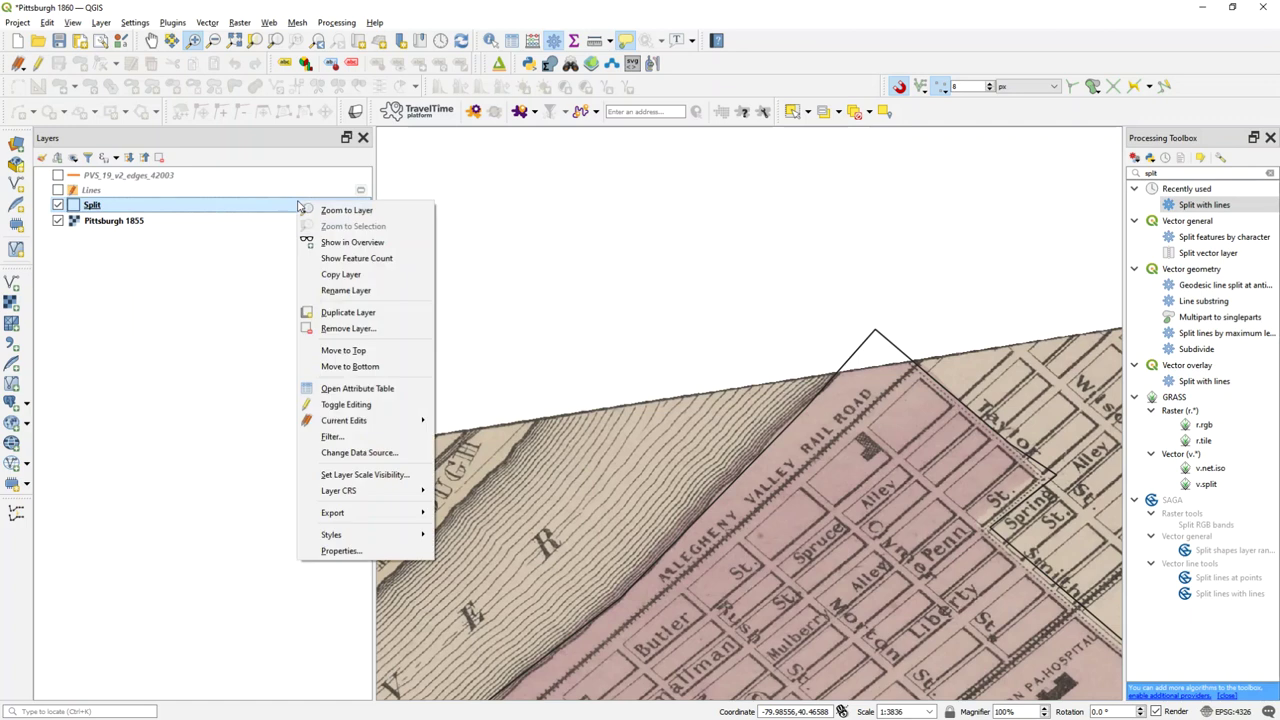
pyautogui.click(340, 210)
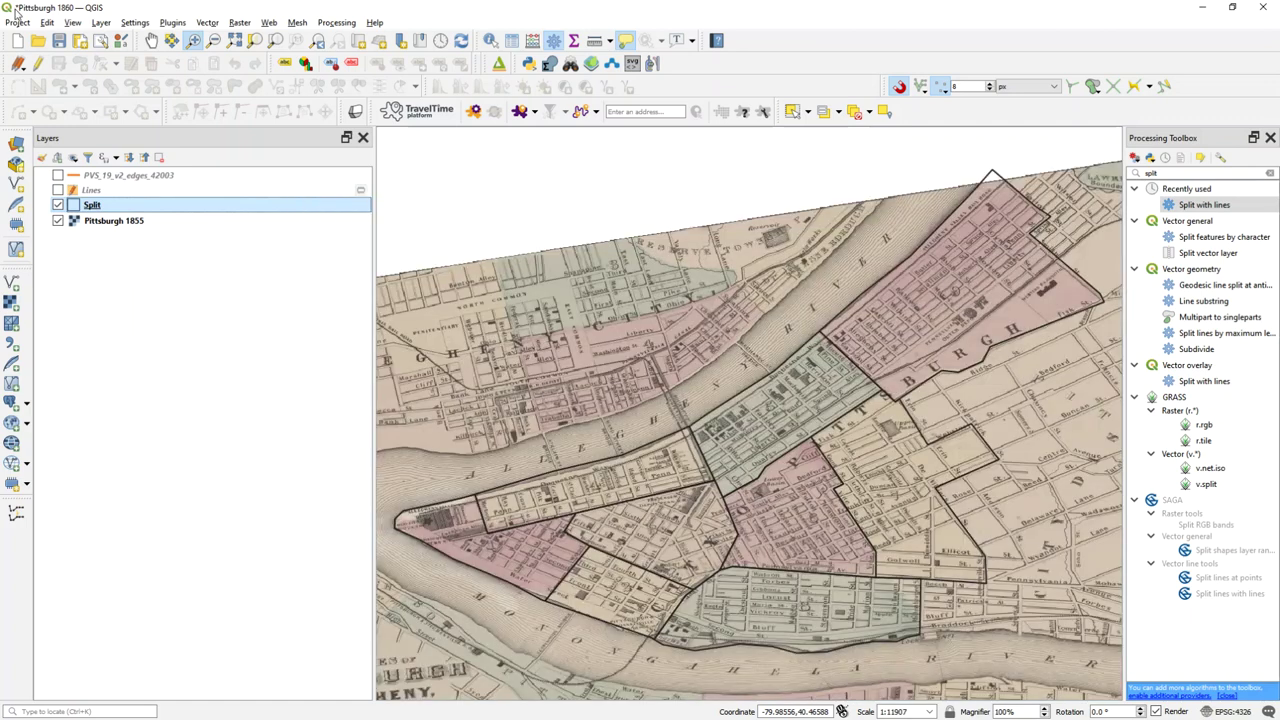
pyautogui.click(59, 40)
# - Choose Pittsburgh 1860.xlsx from the GISFiles Pennsylvania folder as the vector dataset source
pyautogui.click(16, 146)
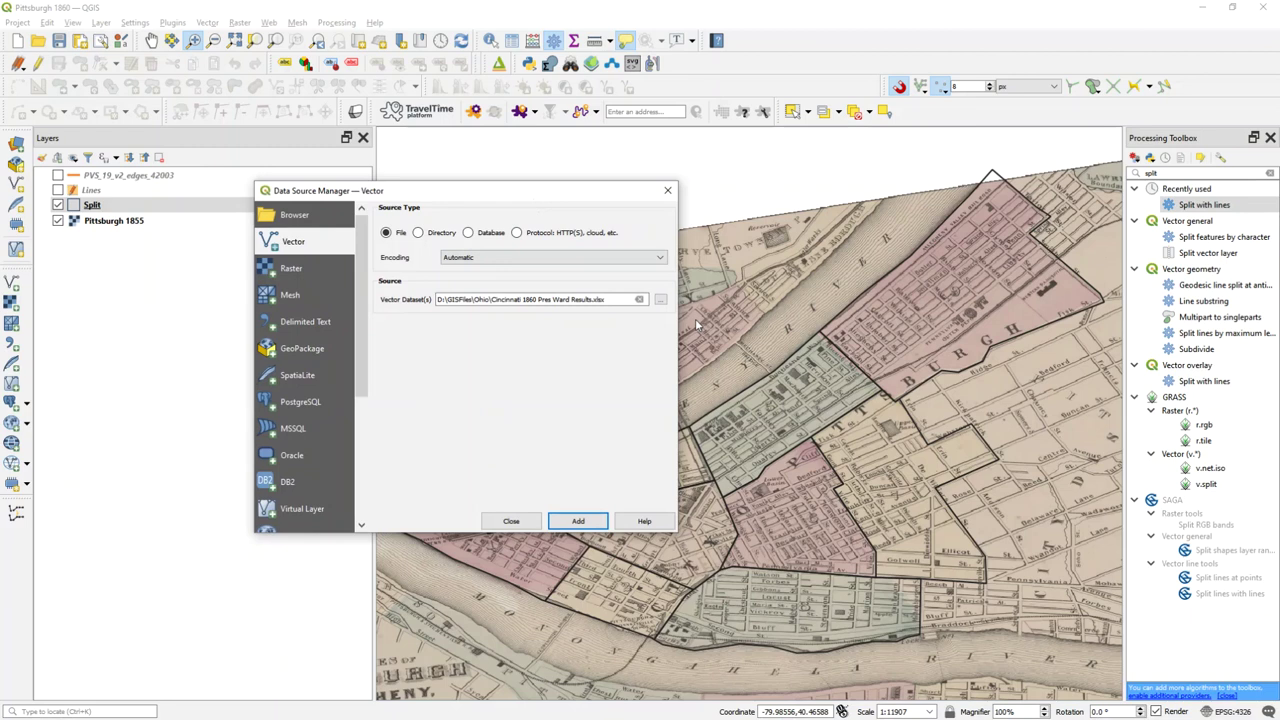
pyautogui.click(660, 300)
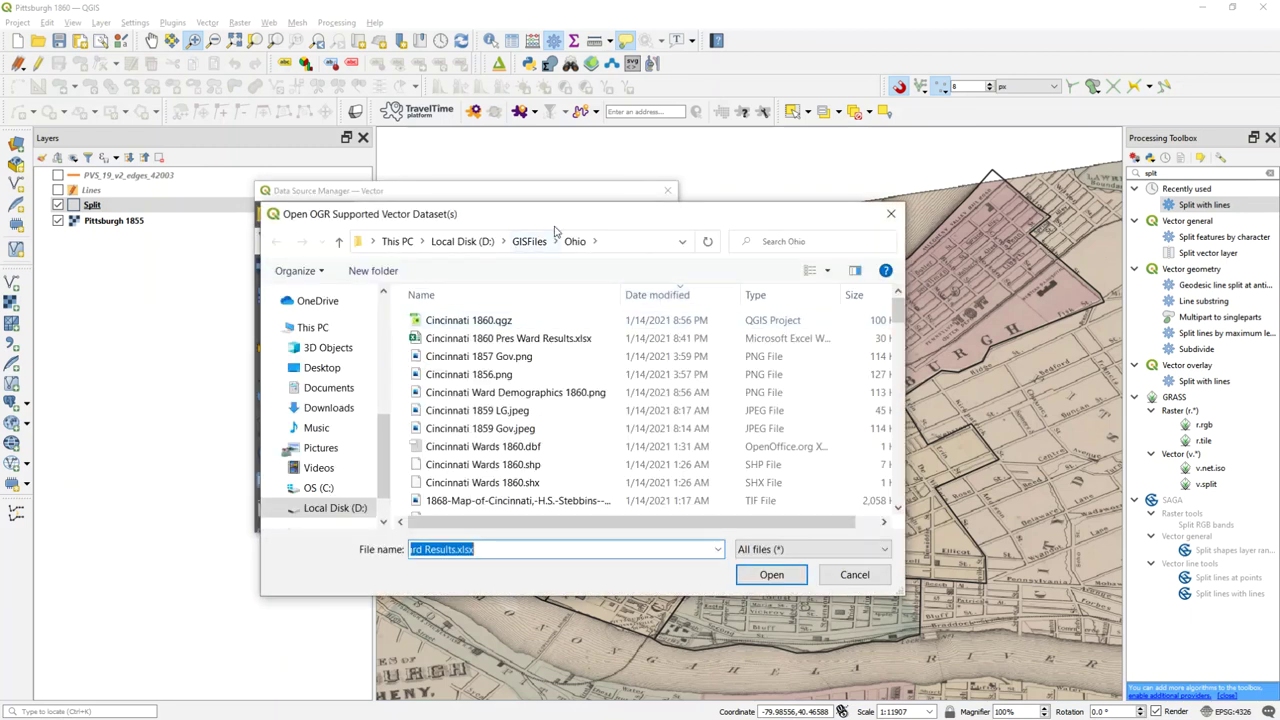
pyautogui.click(537, 242)
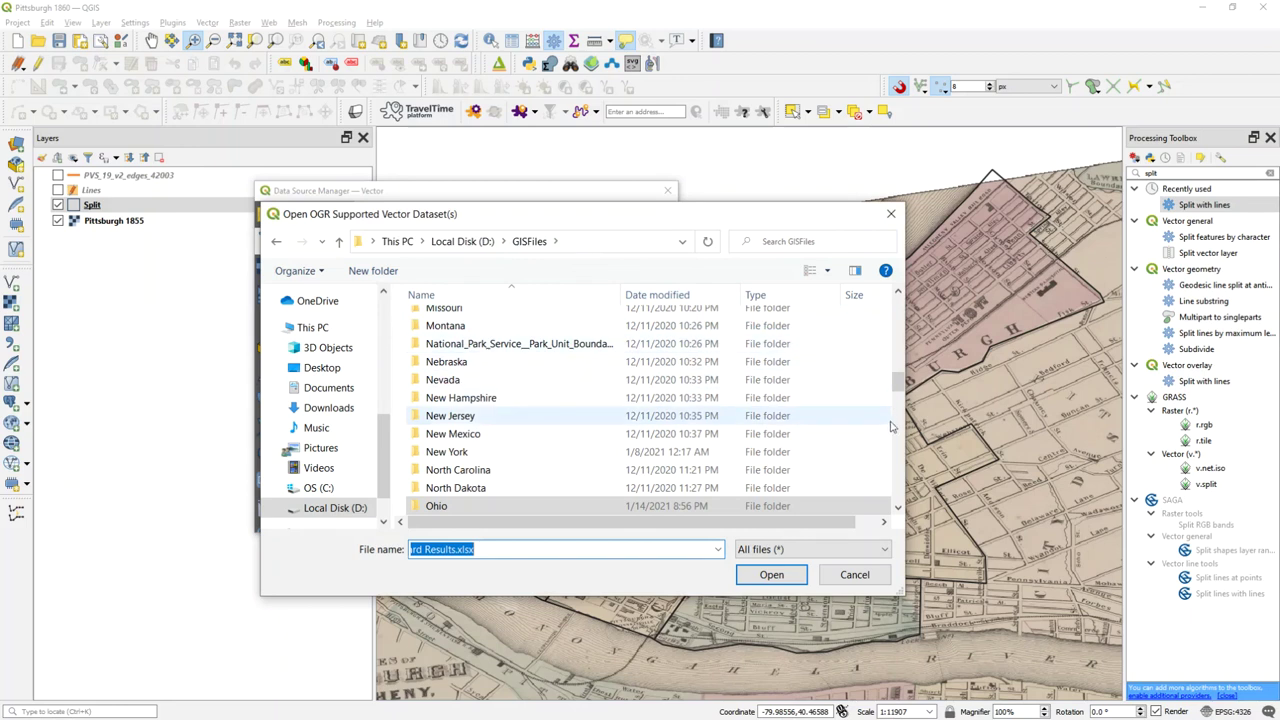
pyautogui.click(897, 448)
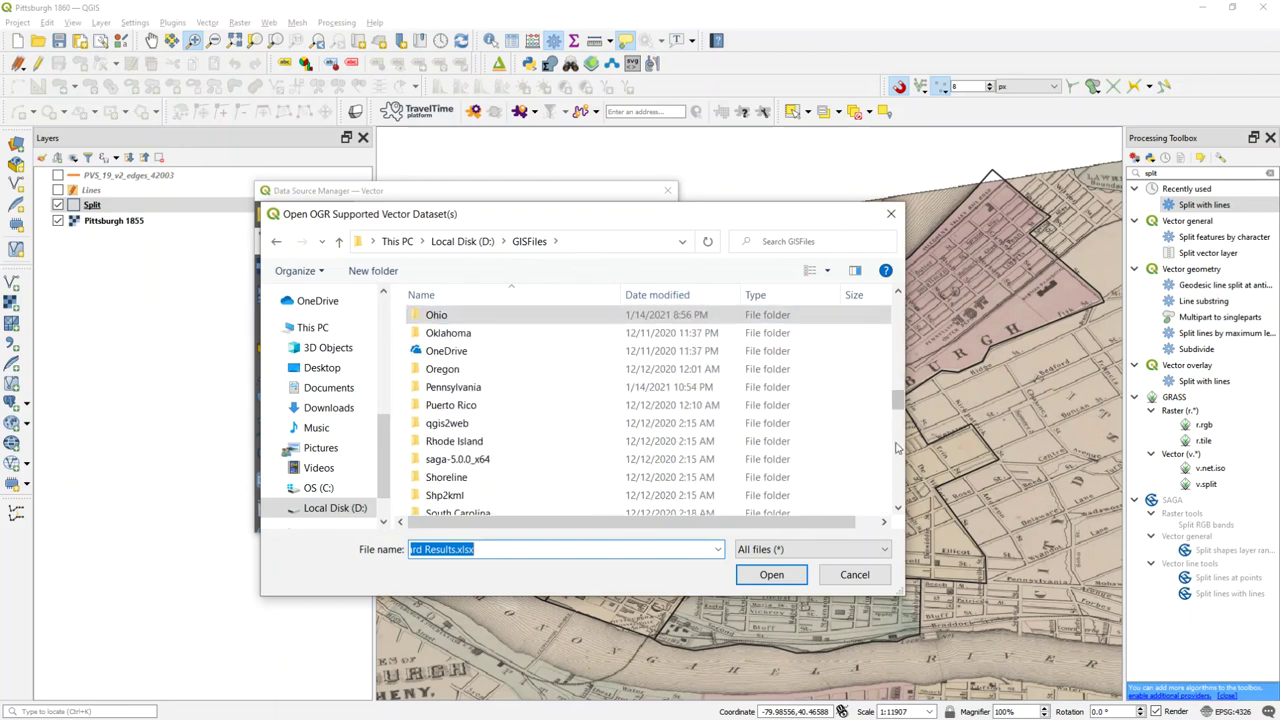
pyautogui.click(733, 392)
pyautogui.doubleClick(733, 397)
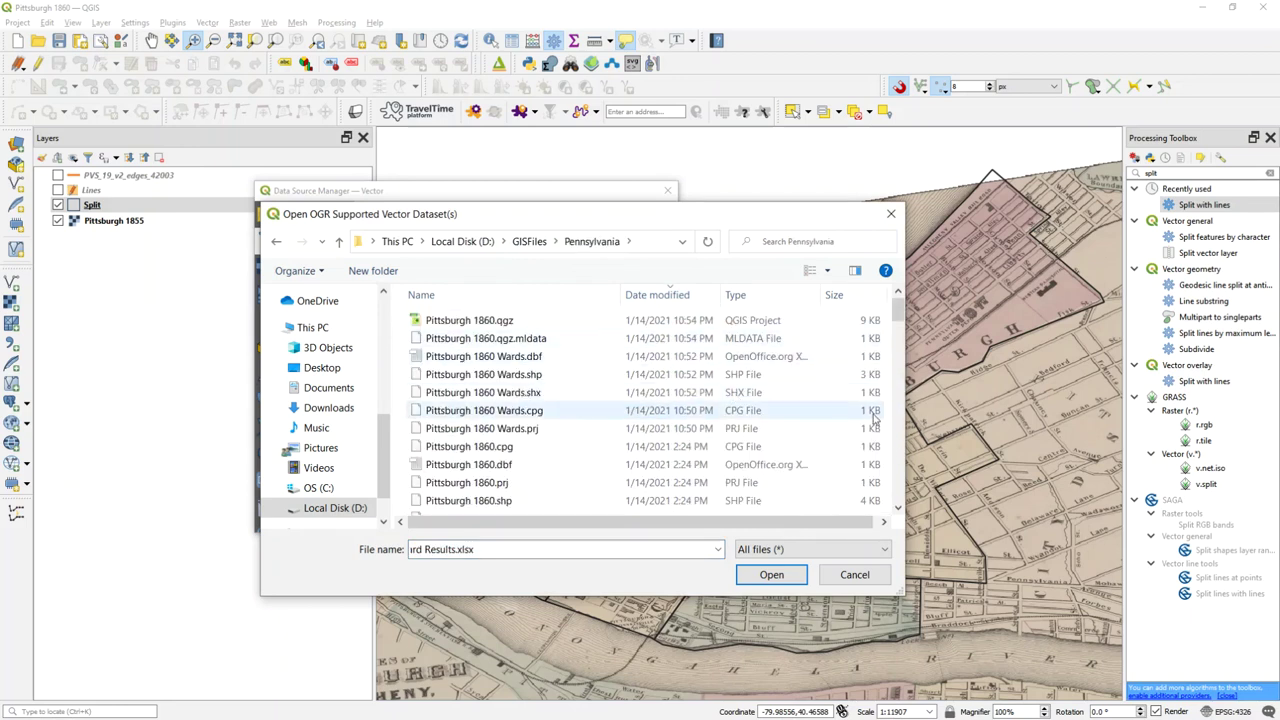
pyautogui.click(897, 458)
pyautogui.doubleClick(645, 333)
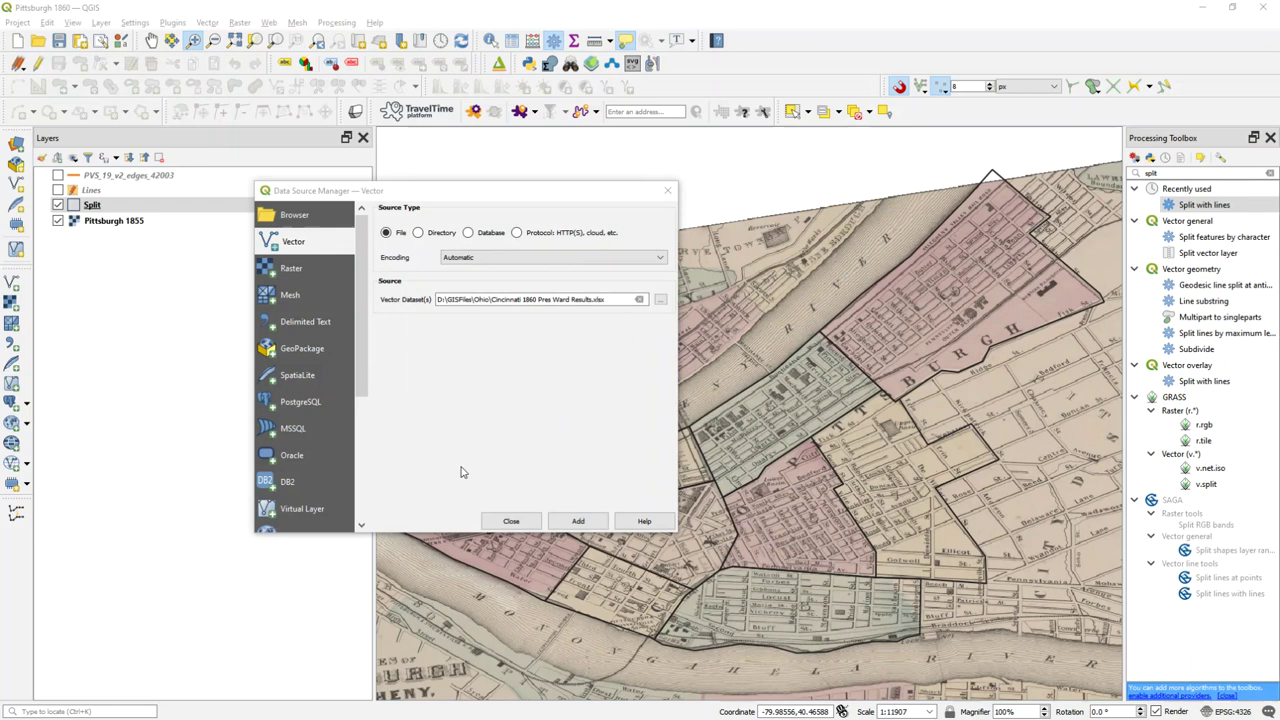
# - Add only the Ward sheet from the workbook to the project as a layer
pyautogui.click(578, 521)
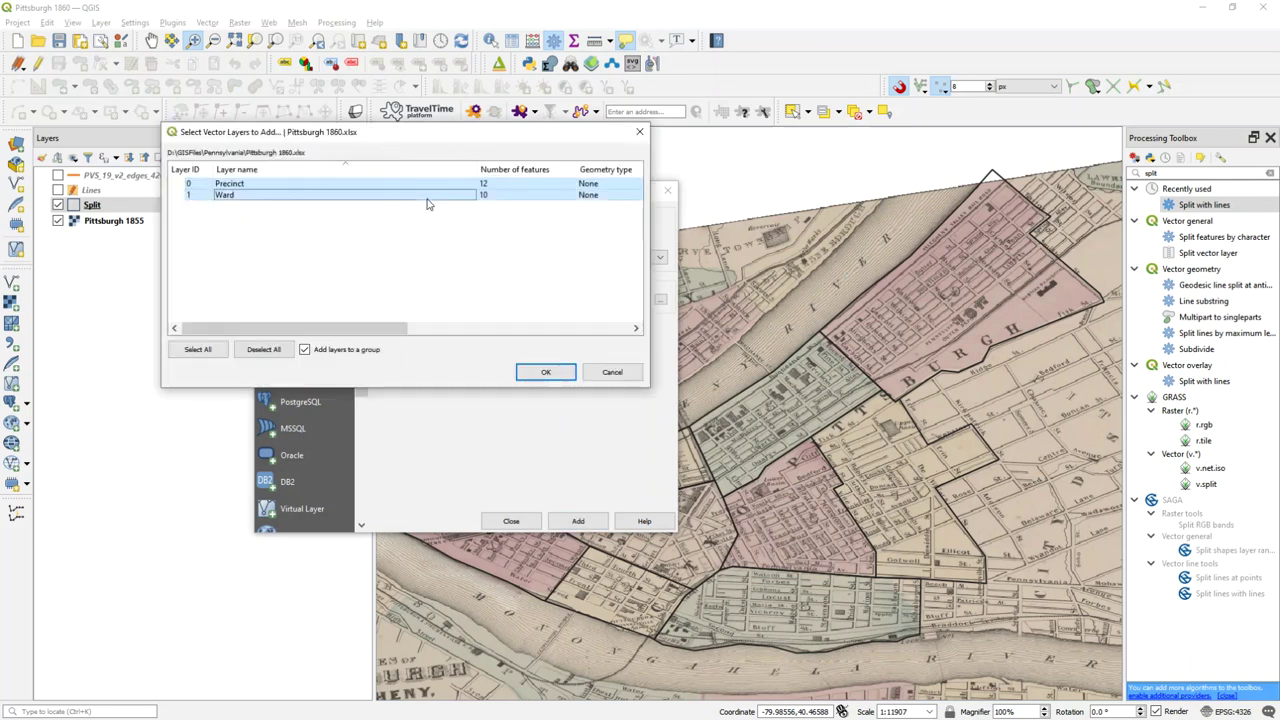
pyautogui.click(426, 198)
pyautogui.click(560, 372)
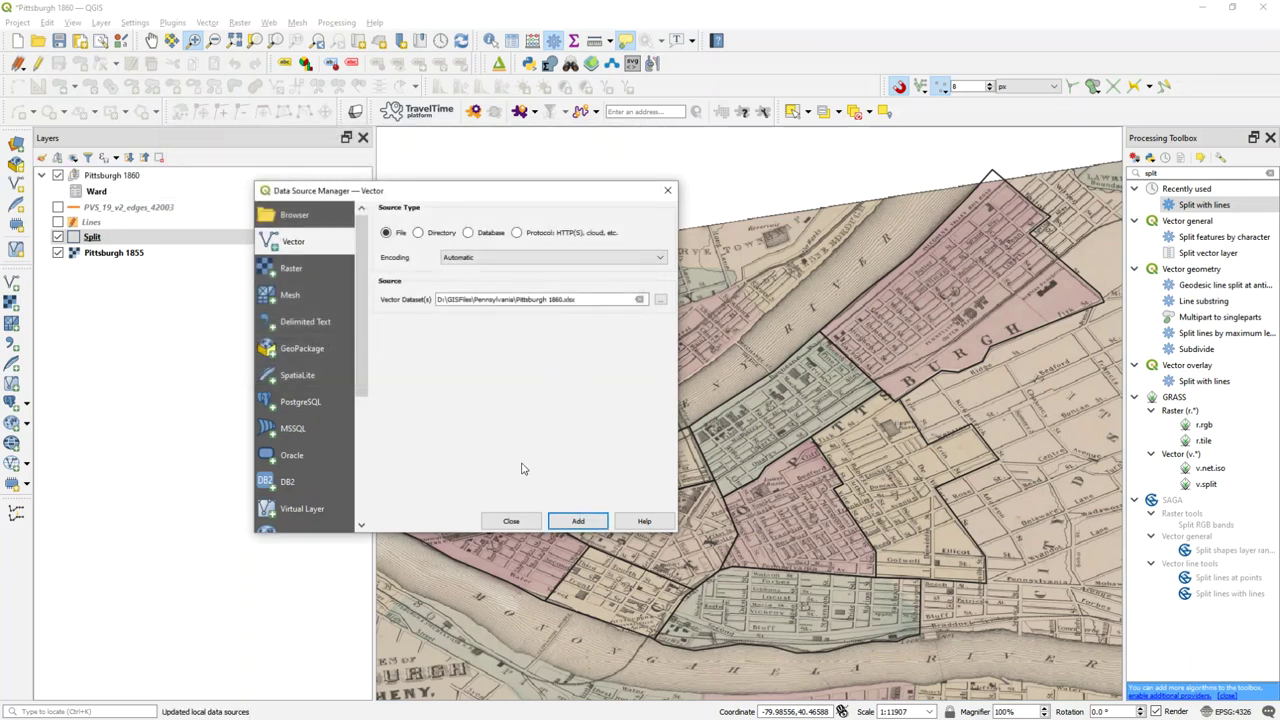
pyautogui.click(511, 521)
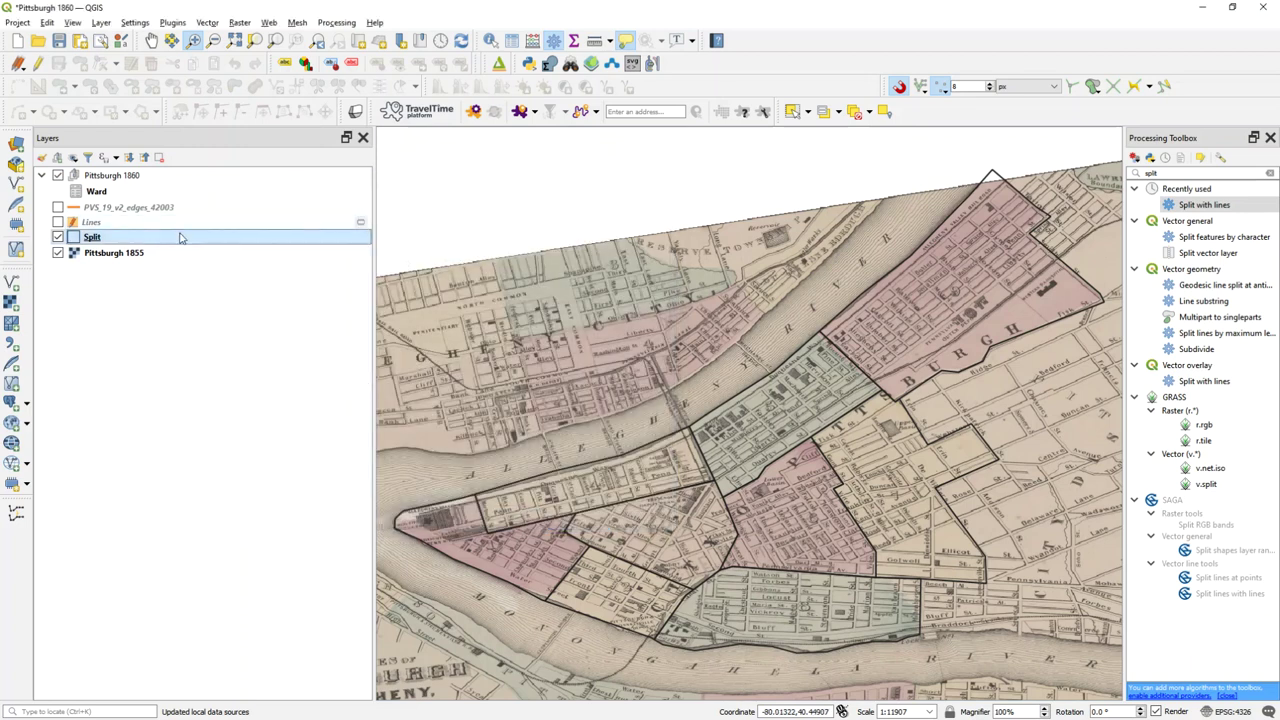
# - Start editing the Split layer and add a Text (string) field named Ward with length 2 to its attribute table
pyautogui.click(38, 63)
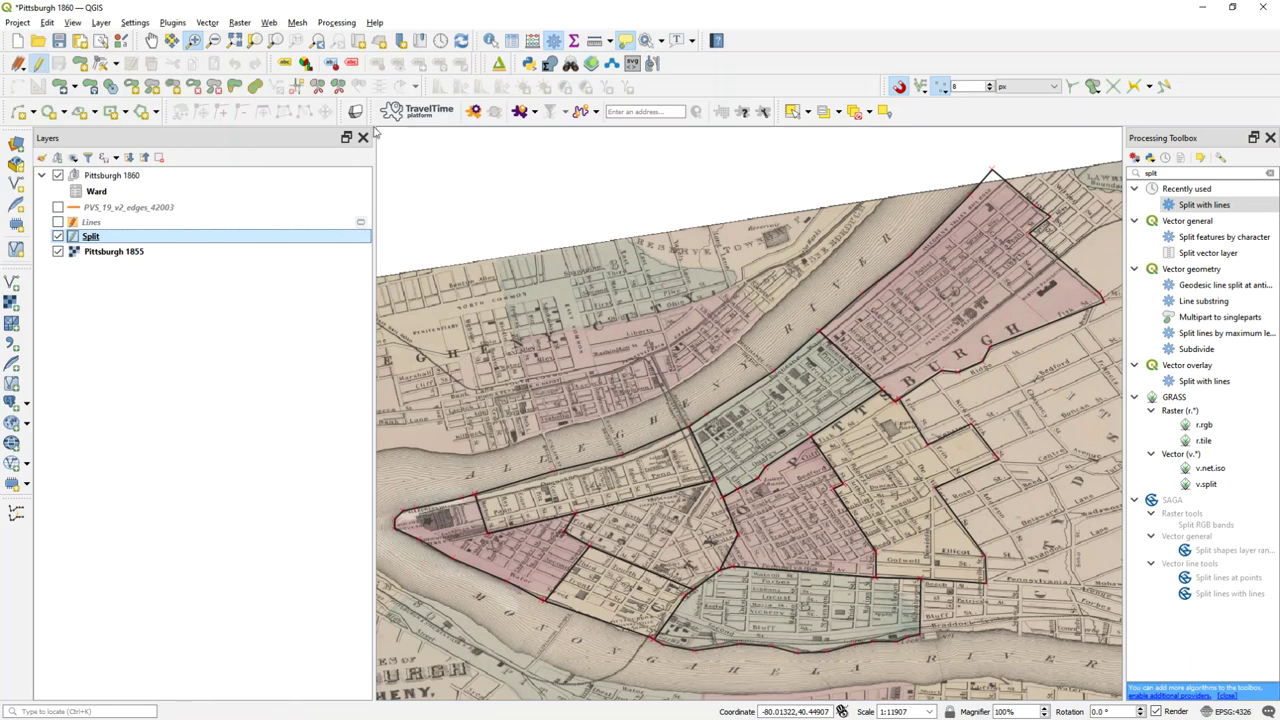
pyautogui.click(512, 41)
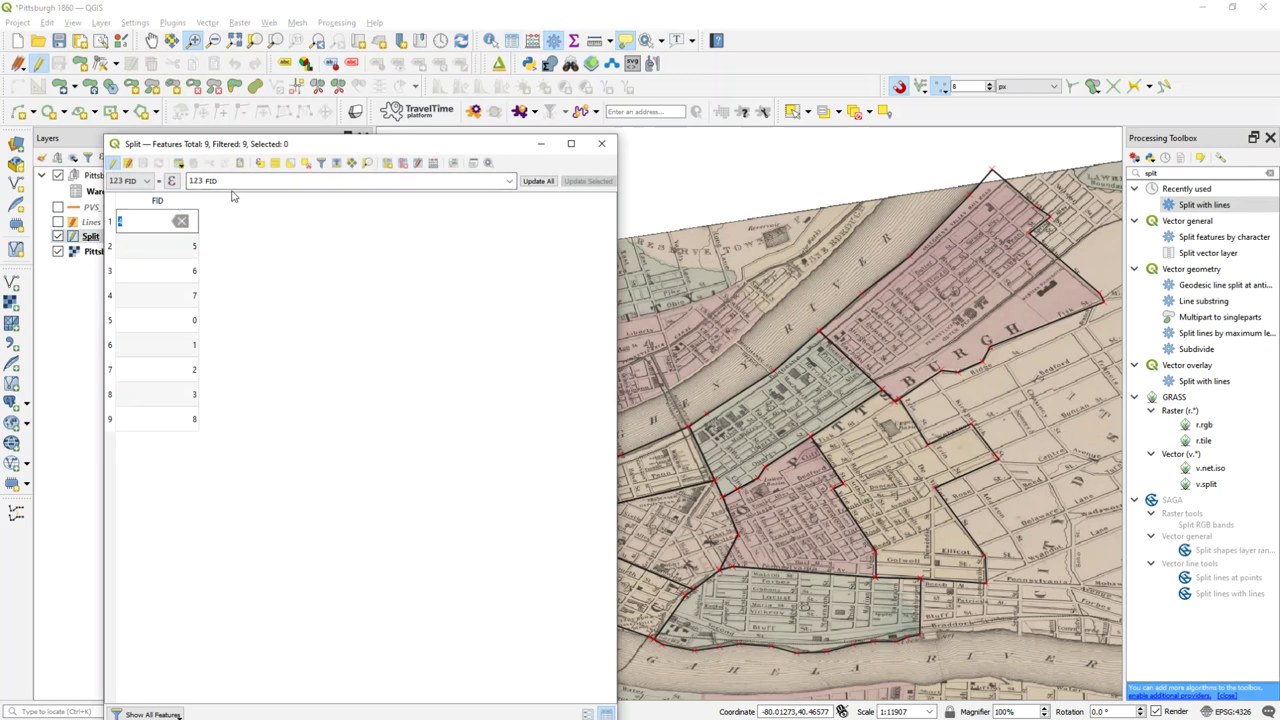
pyautogui.click(389, 163)
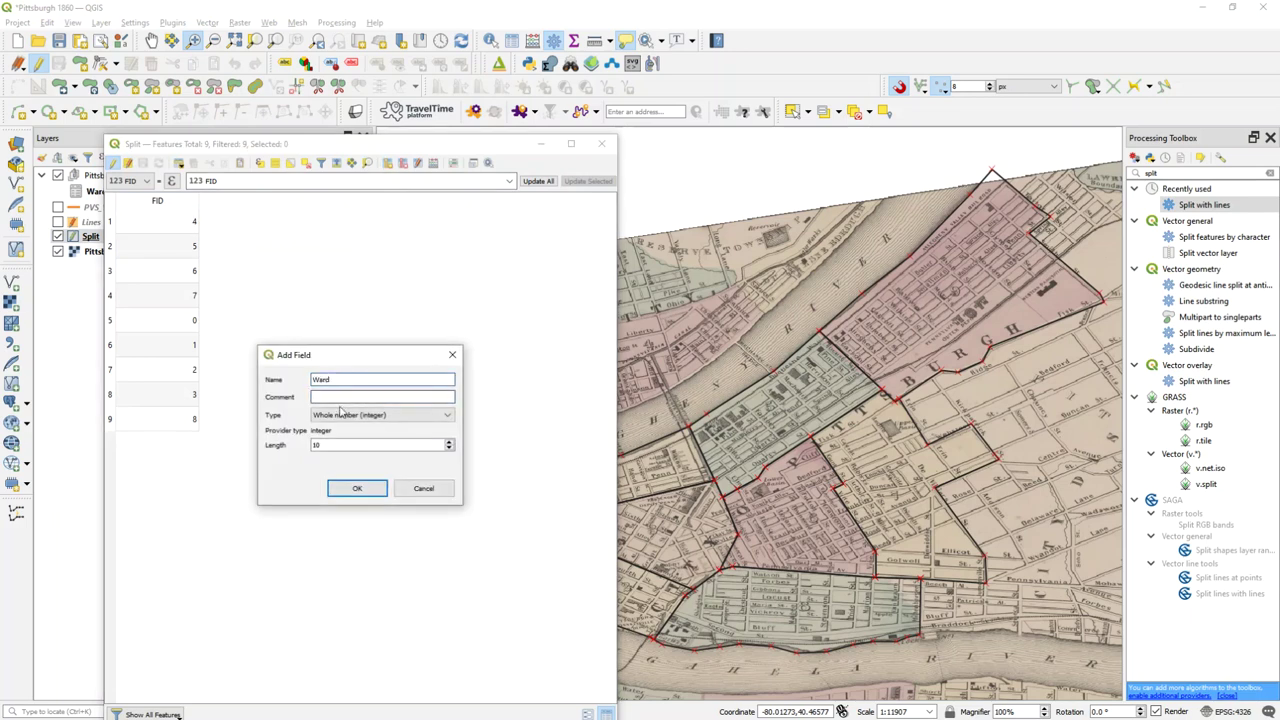
pyautogui.click(345, 415)
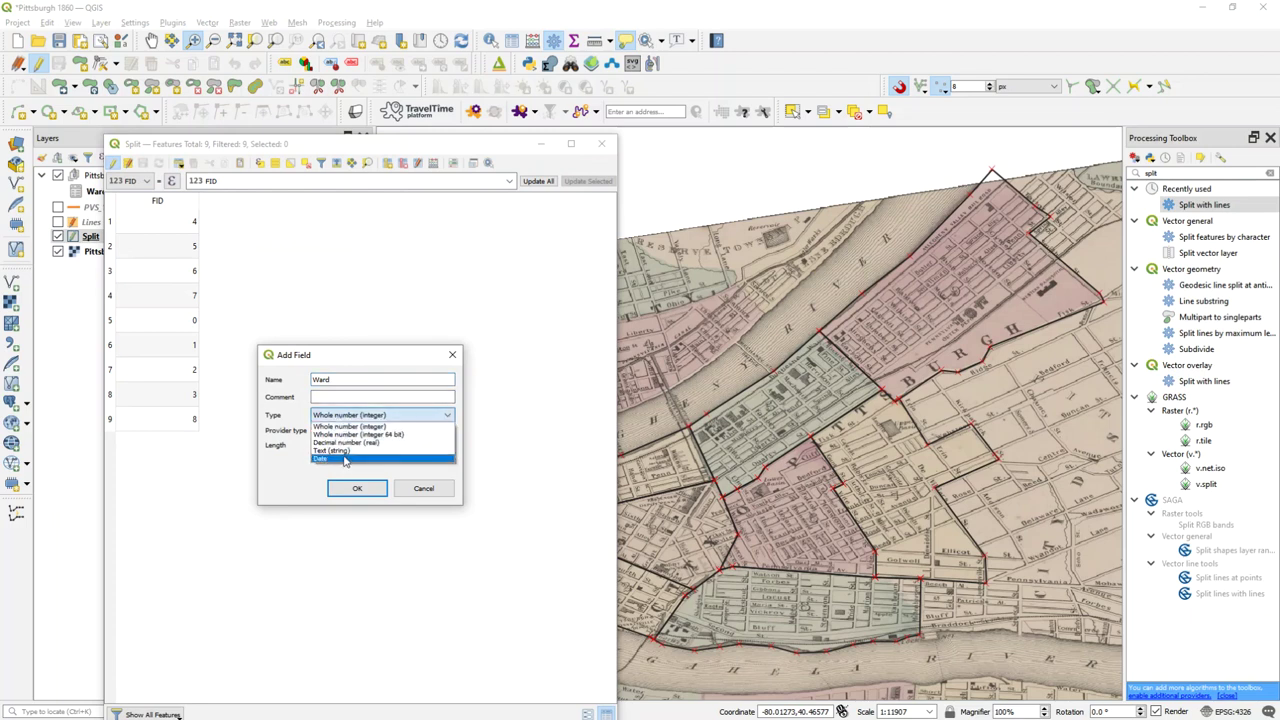
pyautogui.click(345, 459)
pyautogui.click(345, 415)
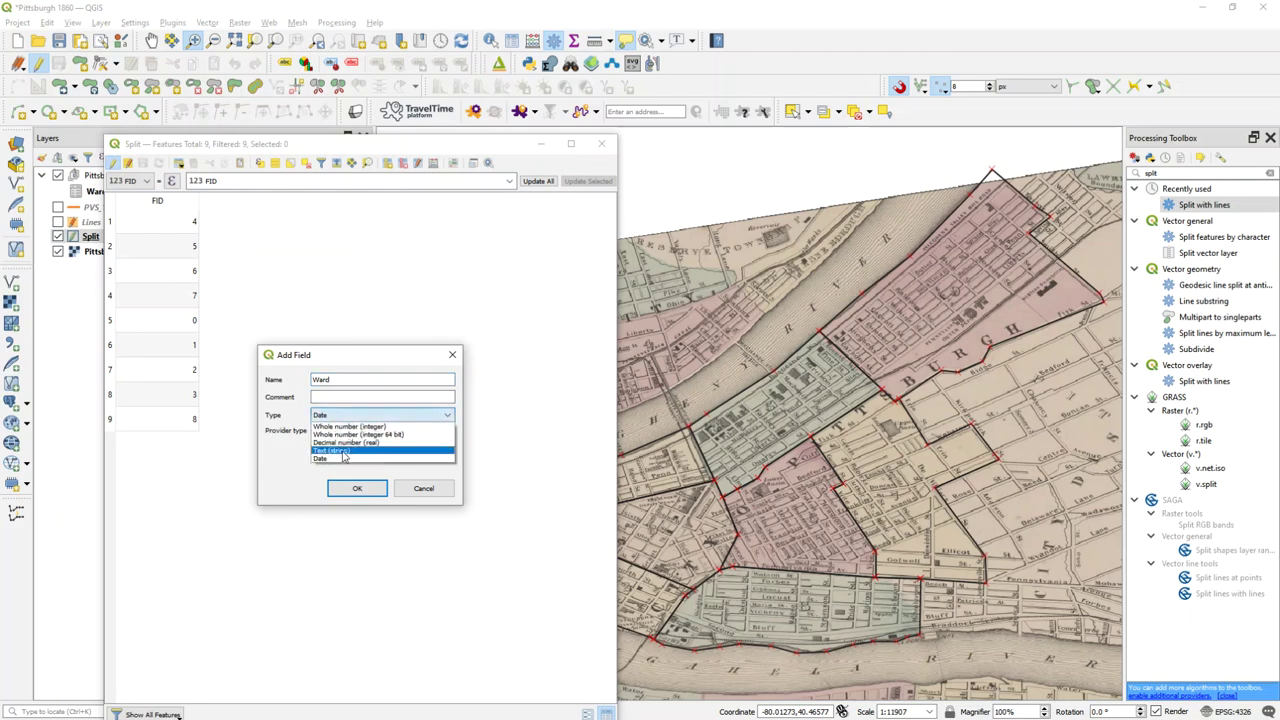
pyautogui.click(345, 452)
pyautogui.moveTo(338, 447); pyautogui.dragTo(257, 444)
pyautogui.write('2')
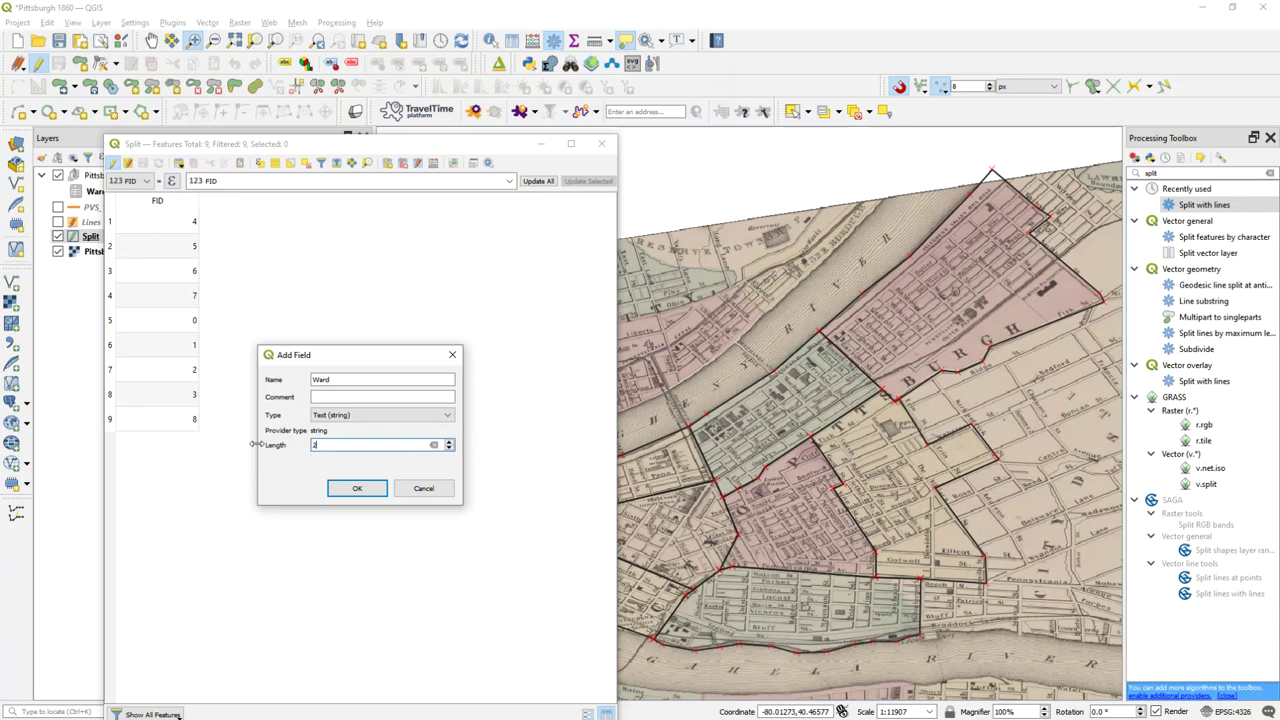
pyautogui.click(350, 487)
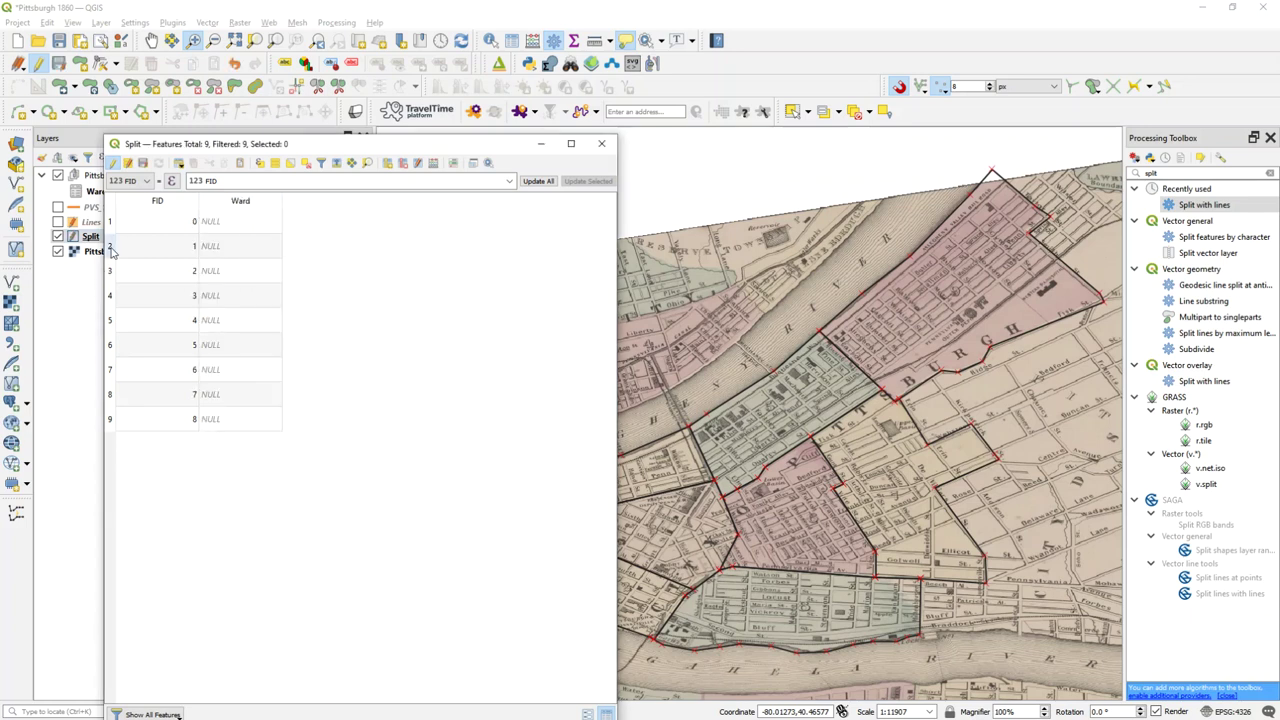
# - Select the large pink polygon at the northeastern end of the Split layer and set its Ward value to 9
pyautogui.click(792, 112)
pyautogui.click(940, 292)
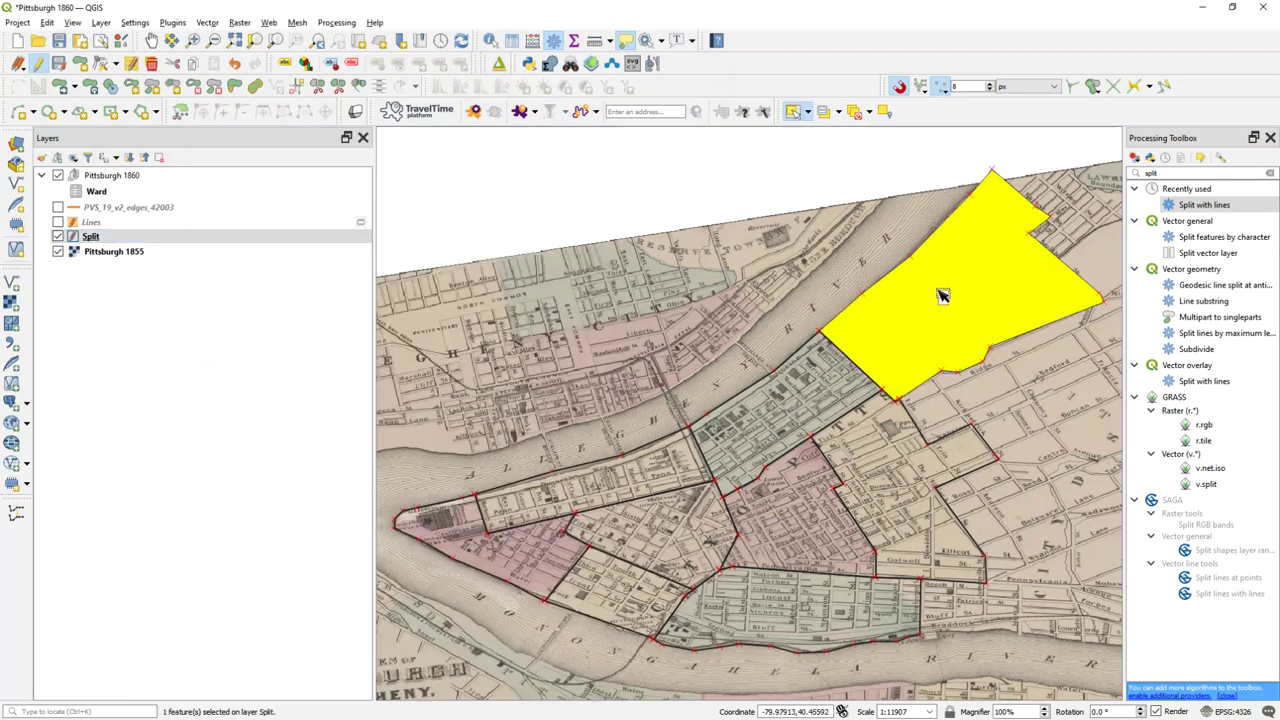
pyautogui.hotkey('alt', 'Tab')
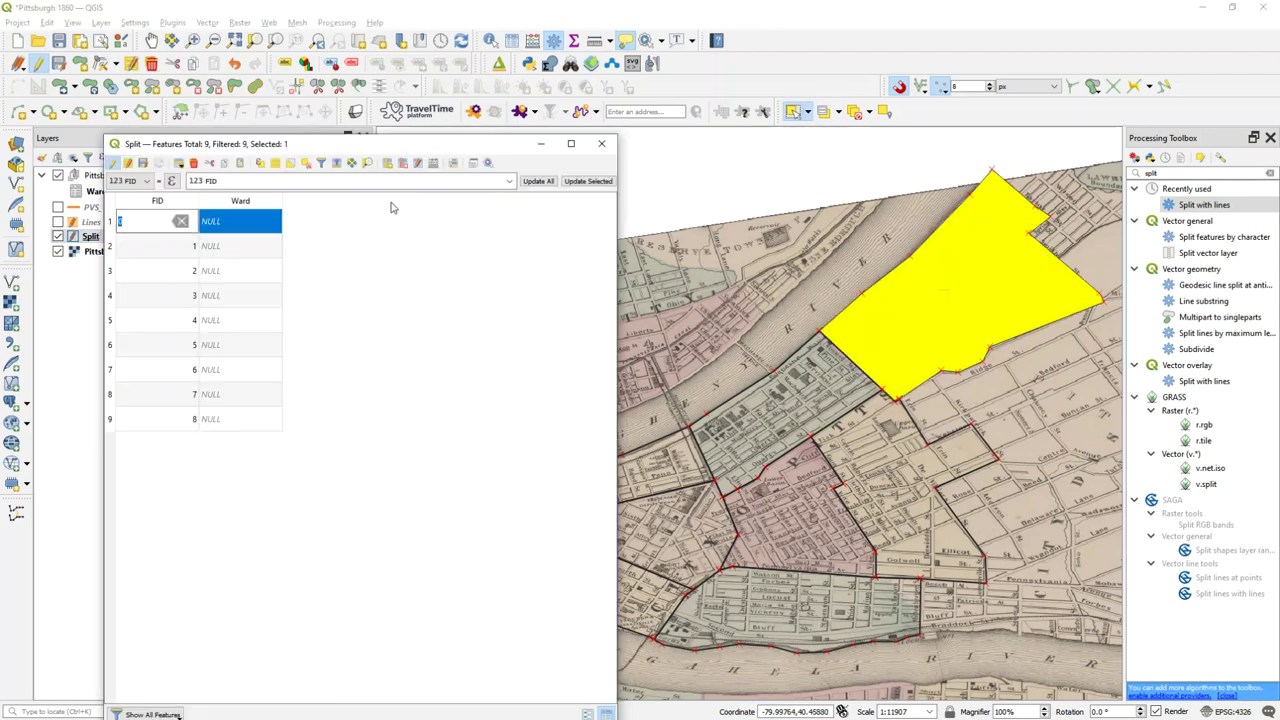
pyautogui.click(247, 223)
pyautogui.write('9')
pyautogui.press('Return')
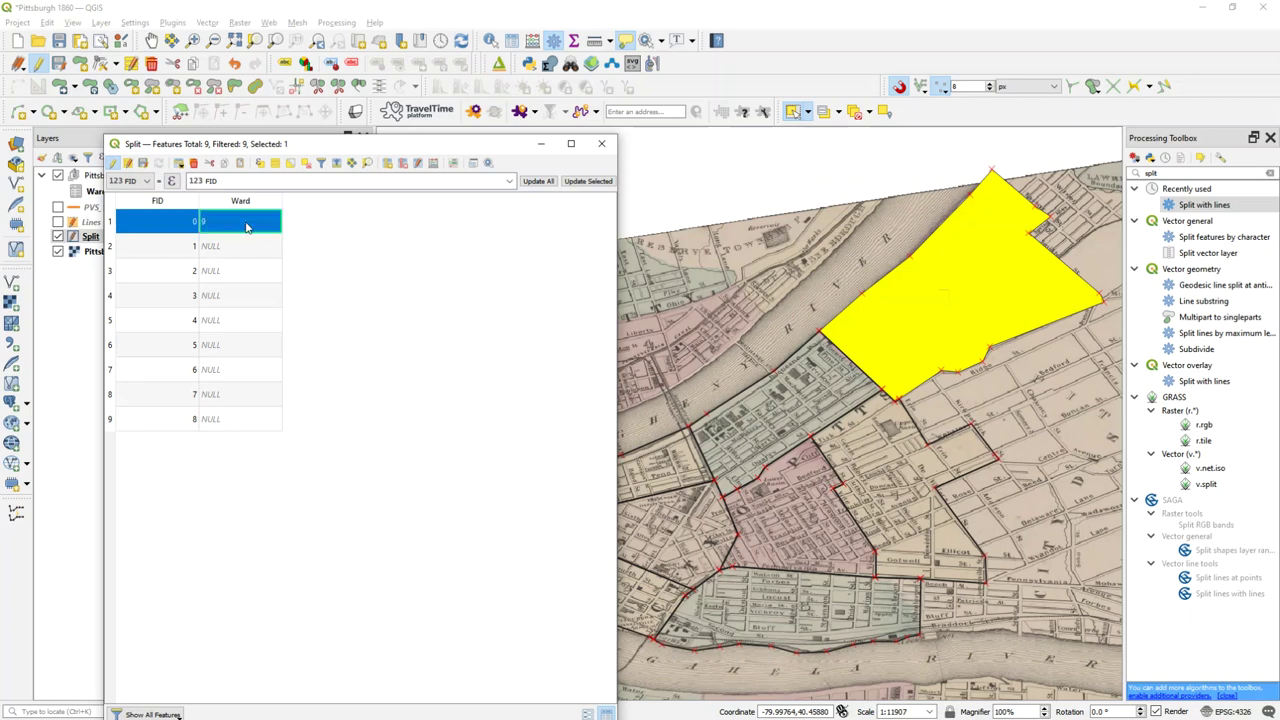
# - Assign Ward 5 to the green polygon along the Allegheny River and Ward 6 to the pink polygon directly south of it
pyautogui.click(780, 428)
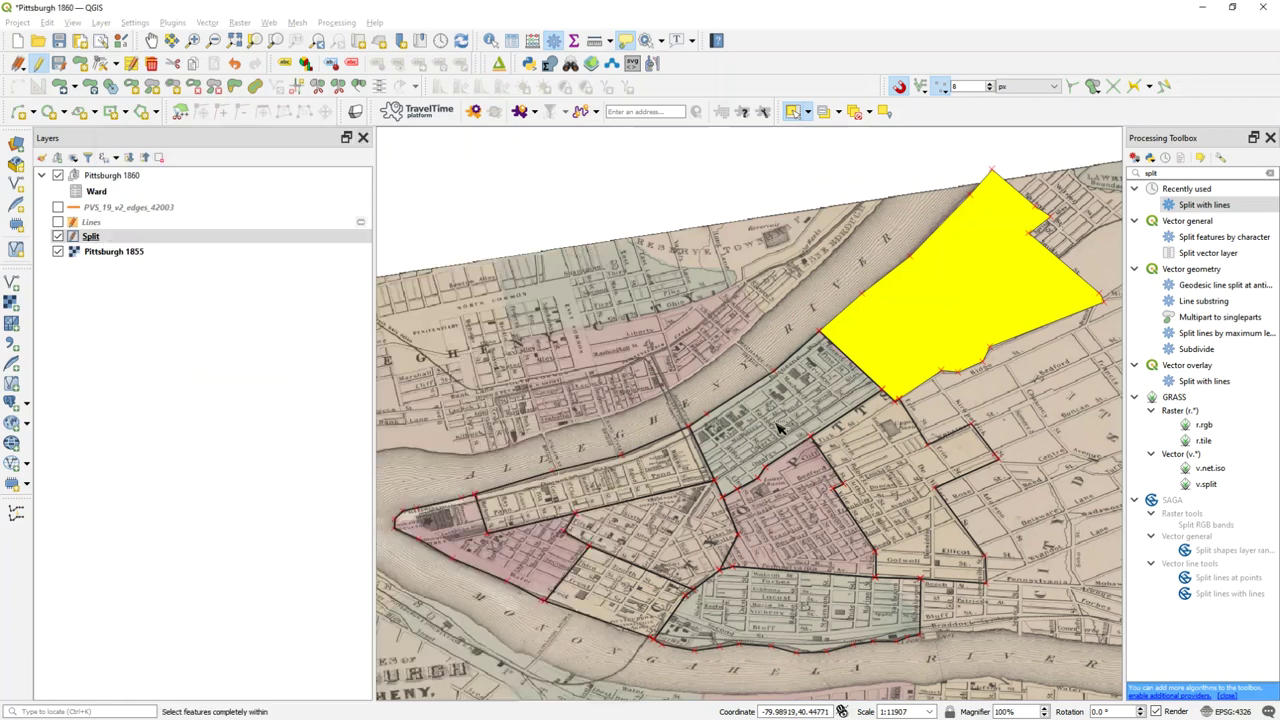
pyautogui.hotkey('alt', 'Tab')
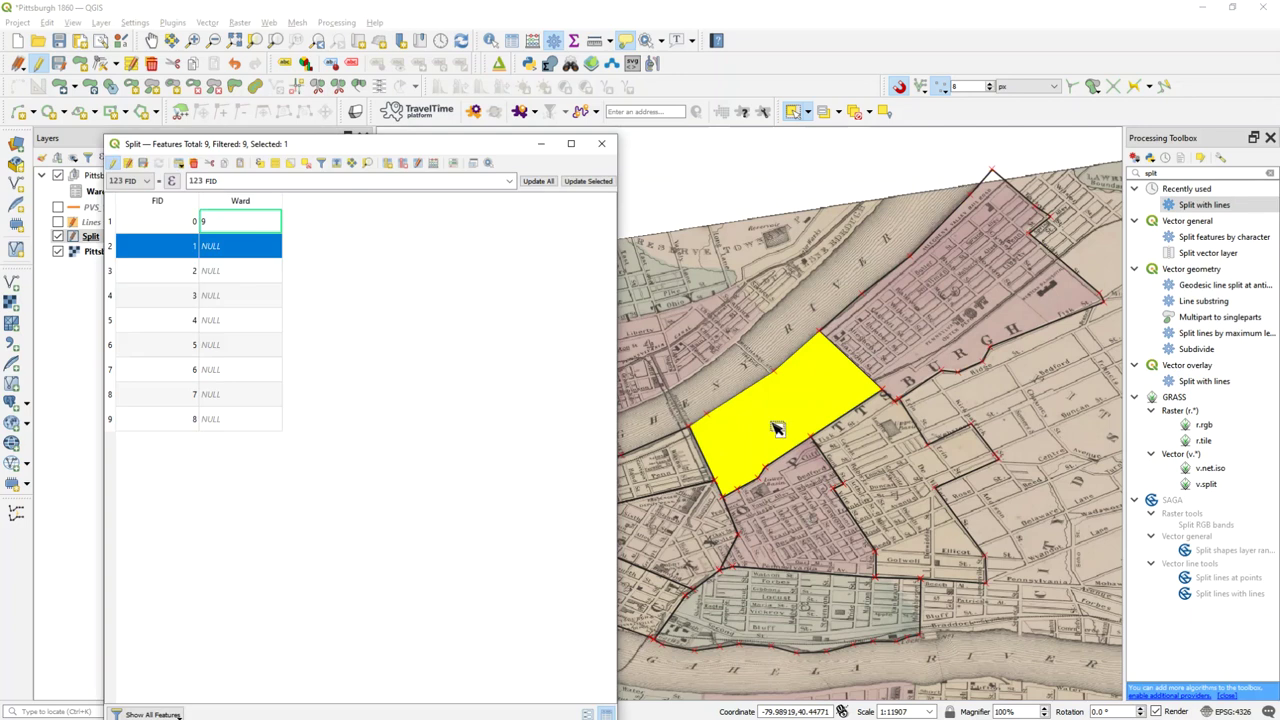
pyautogui.doubleClick(238, 250)
pyautogui.write('9')
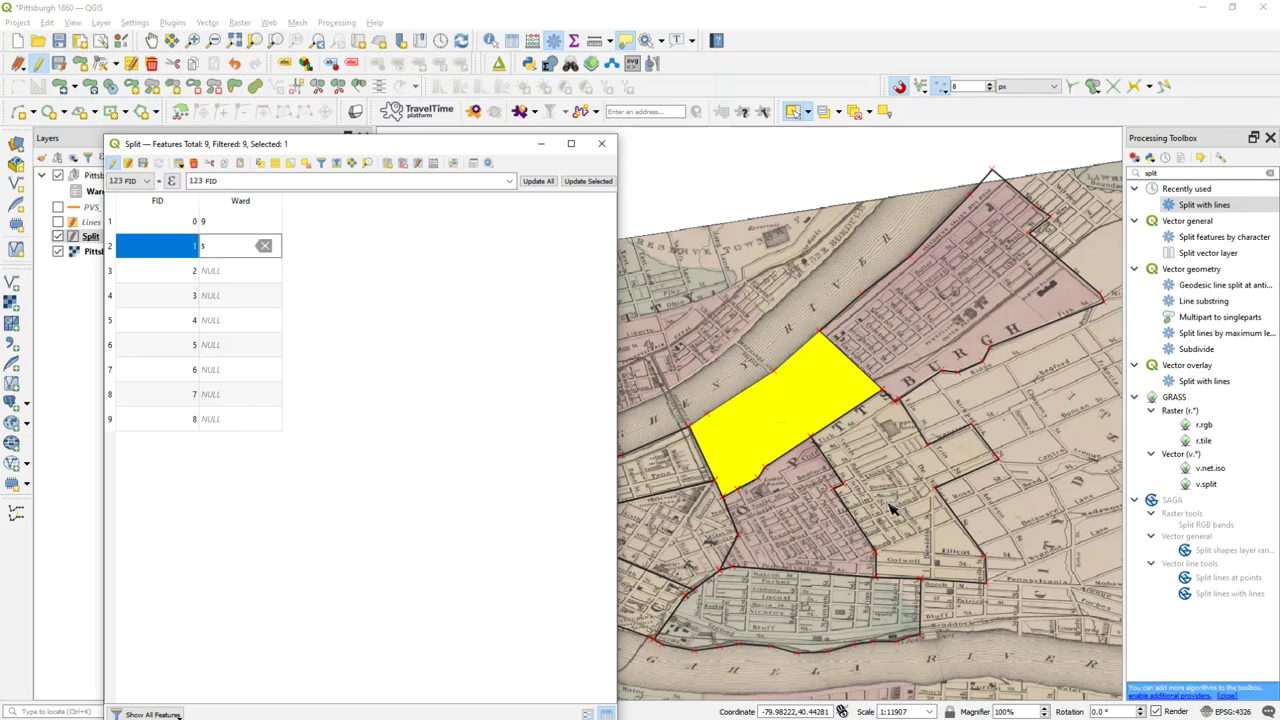
pyautogui.click(818, 520)
pyautogui.hotkey('alt', 'Tab')
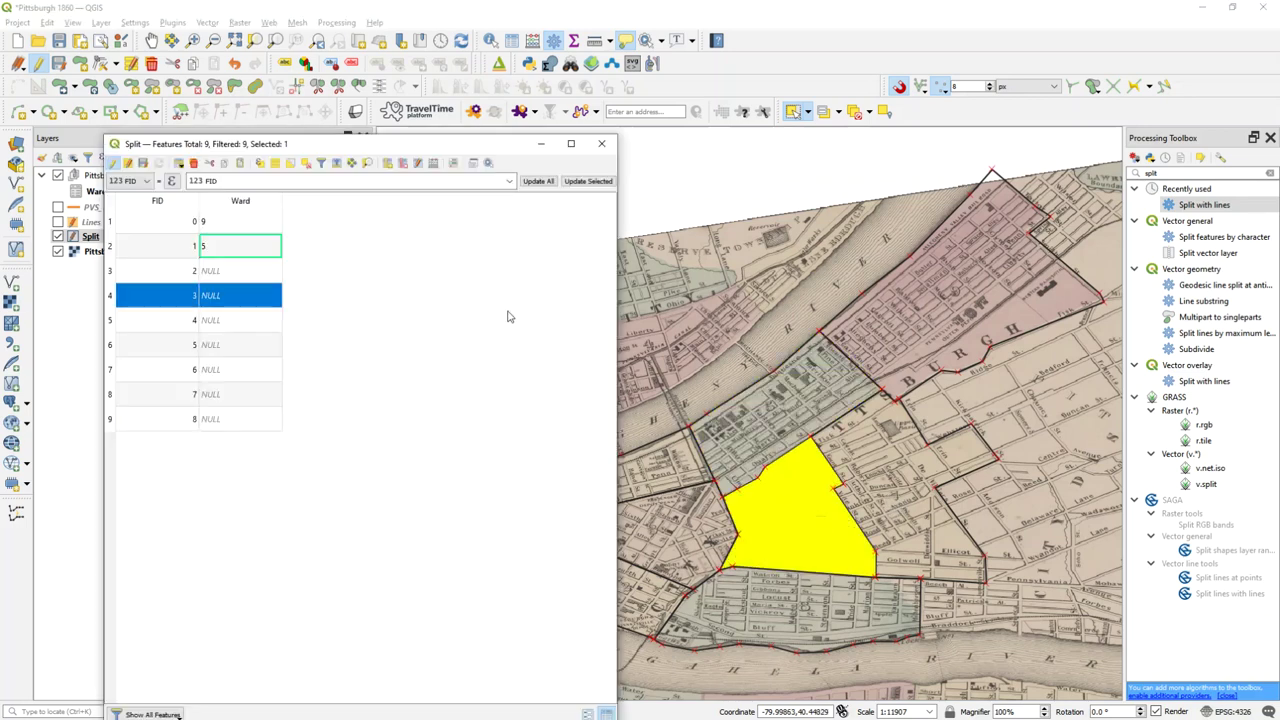
pyautogui.doubleClick(250, 291)
pyautogui.write('4')
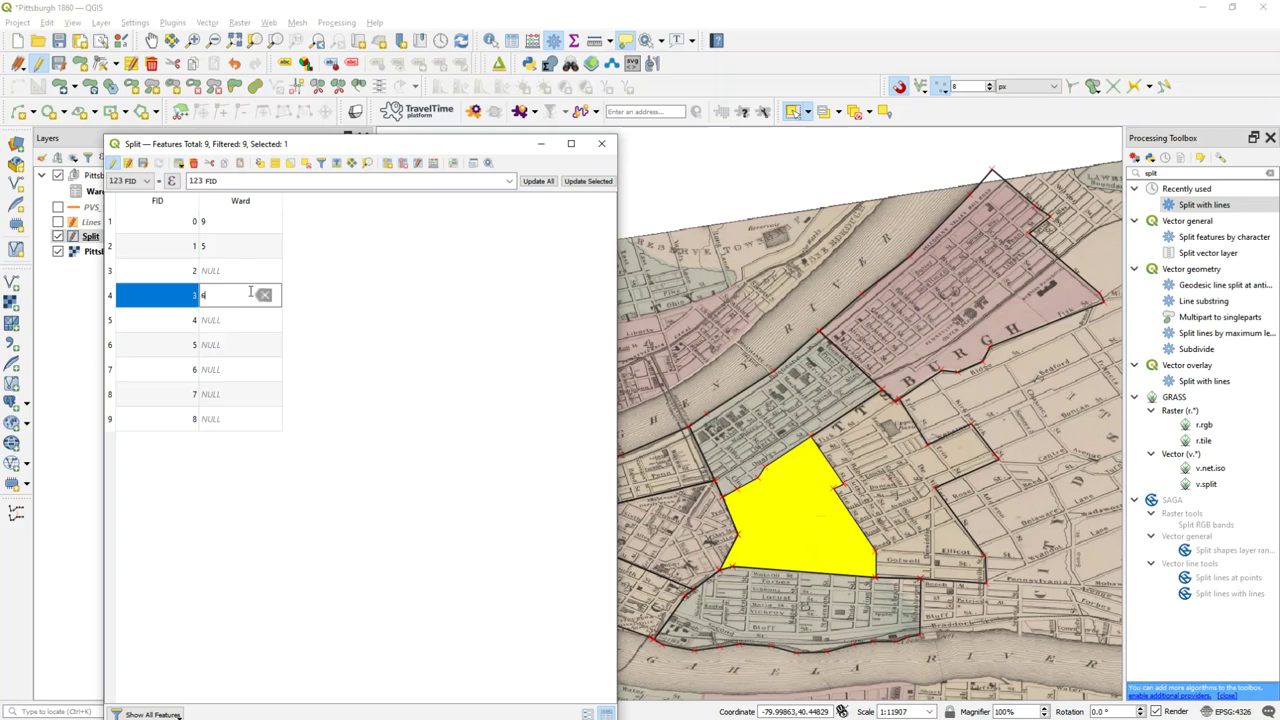
# - Assign Ward 7 to the irregular easternmost tan polygon and Ward 8 to the green polygon along the Monongahela River
pyautogui.click(863, 508)
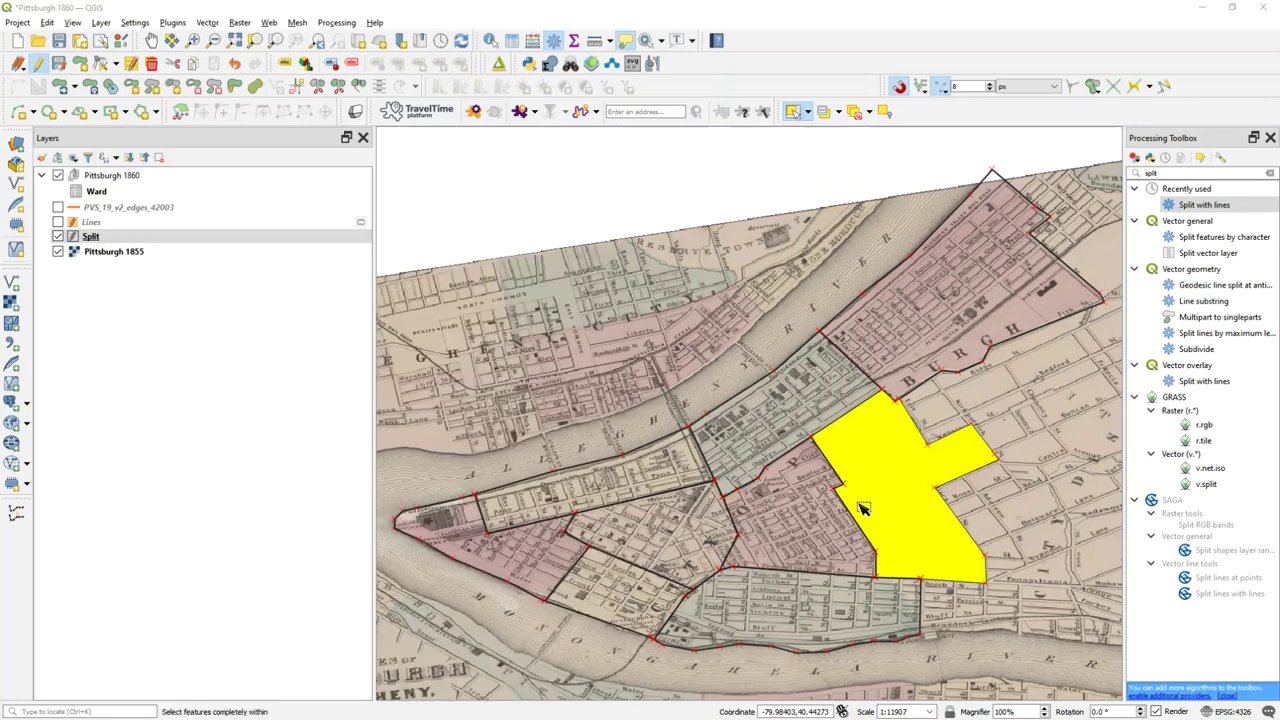
pyautogui.hotkey('alt', 'Tab')
pyautogui.doubleClick(259, 268)
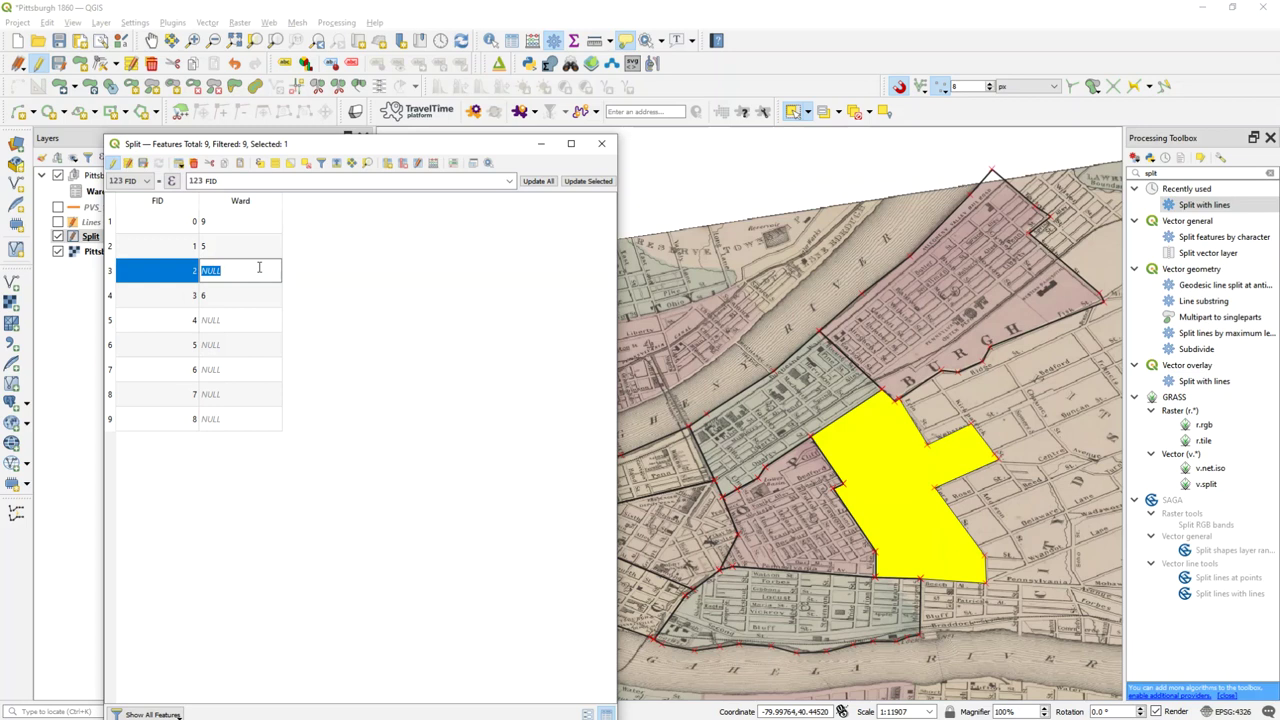
pyautogui.write('7')
pyautogui.press('Return')
pyautogui.click(771, 610)
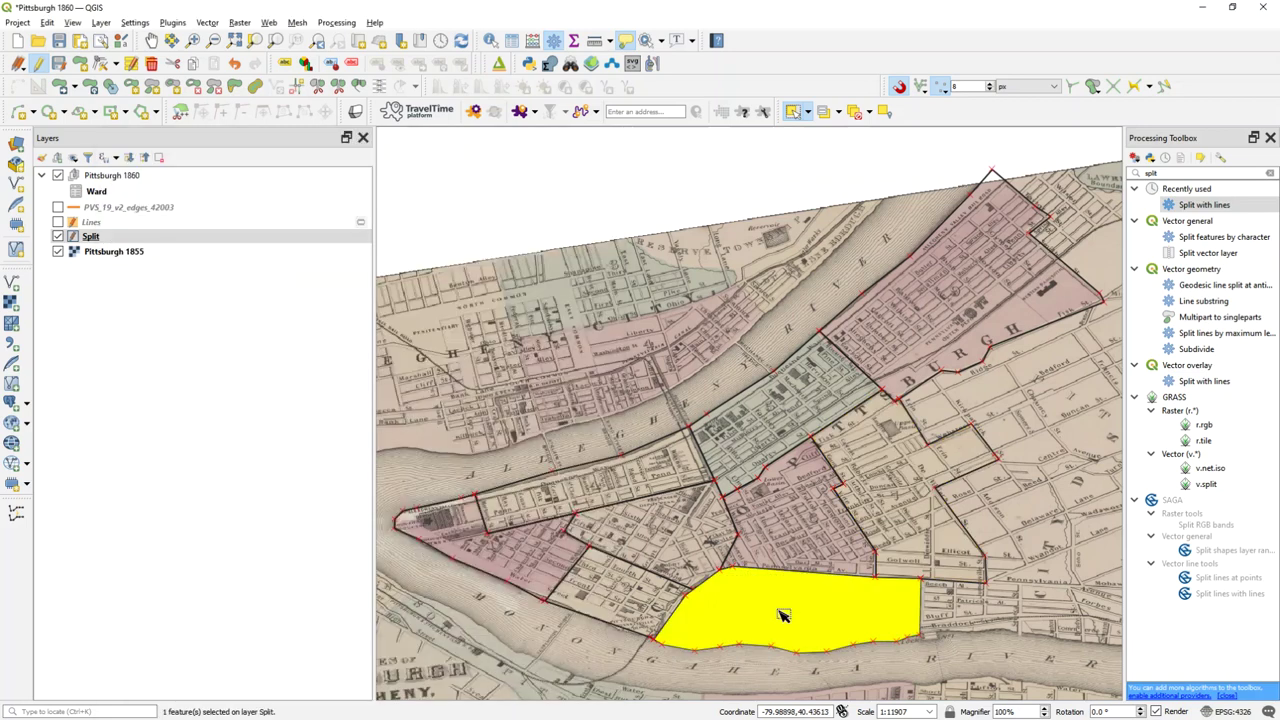
pyautogui.hotkey('alt', 'Tab')
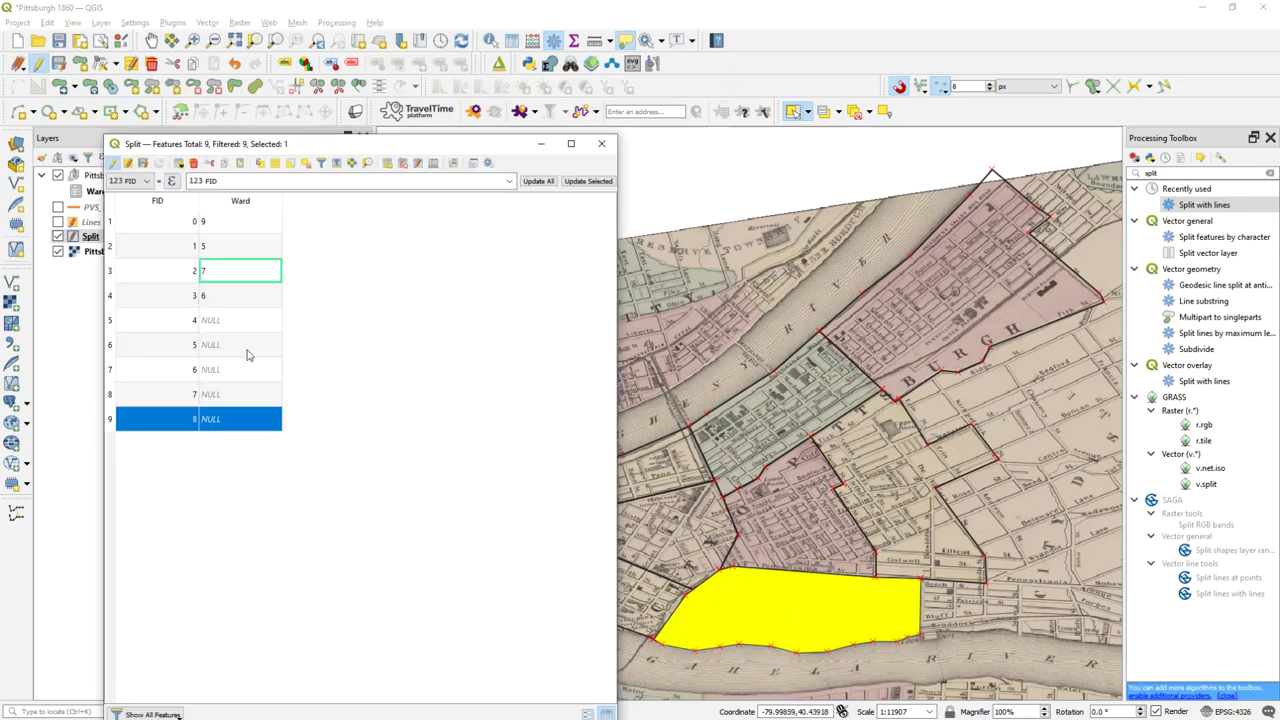
pyautogui.doubleClick(240, 416)
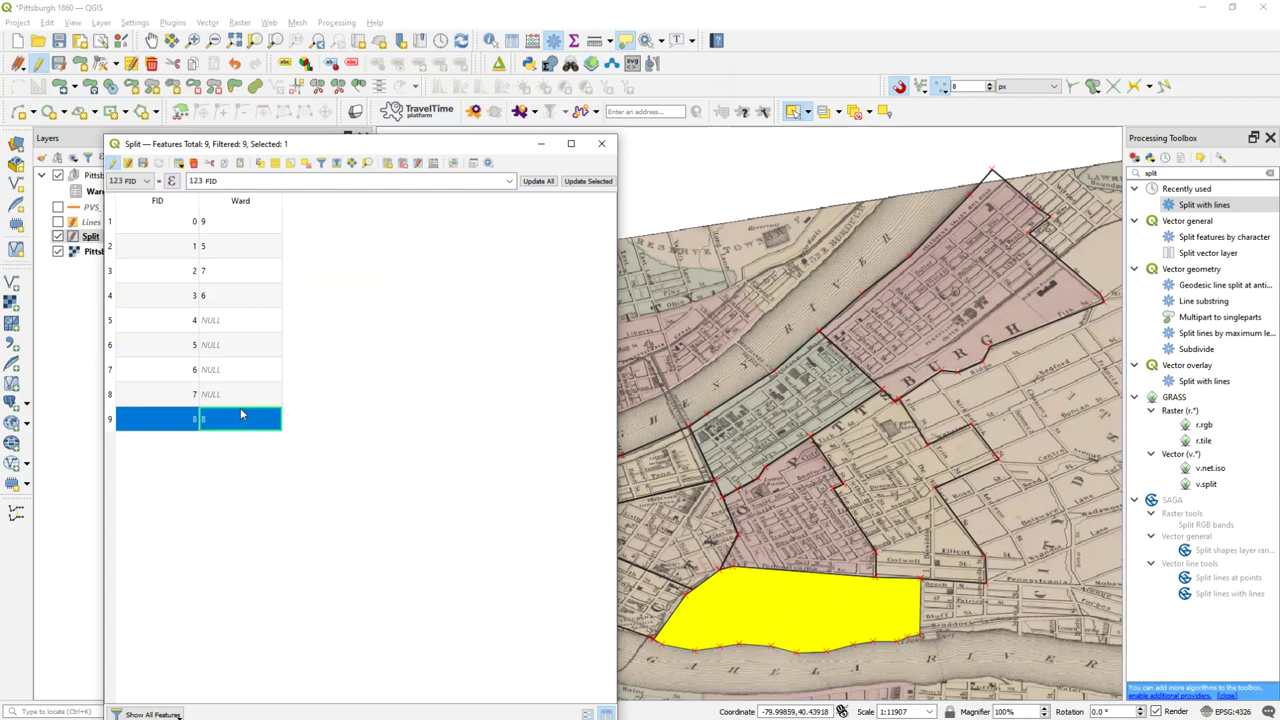
# - Select the tan riverside polygon just west of Ward 8 and set its Ward value to 2
pyautogui.click(643, 597)
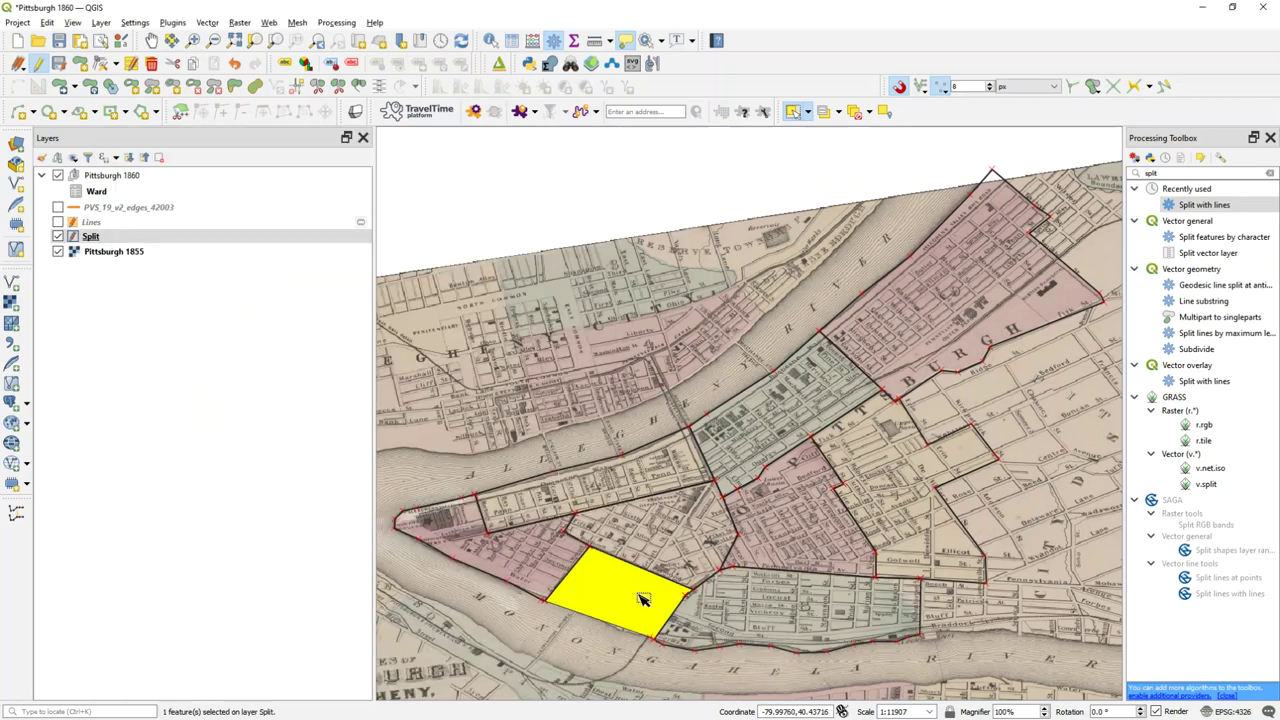
pyautogui.click(667, 537)
pyautogui.click(648, 590)
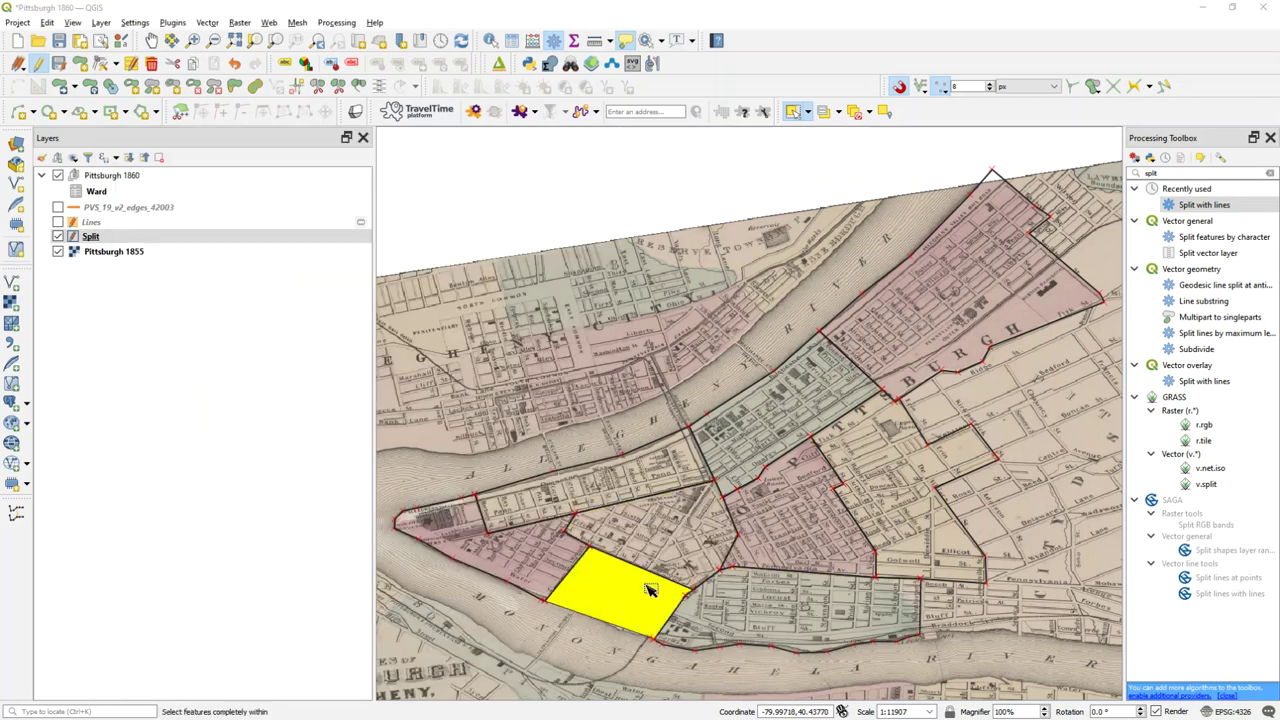
pyautogui.hotkey('alt', 'Tab')
pyautogui.doubleClick(218, 324)
pyautogui.write('2')
pyautogui.press('Return')
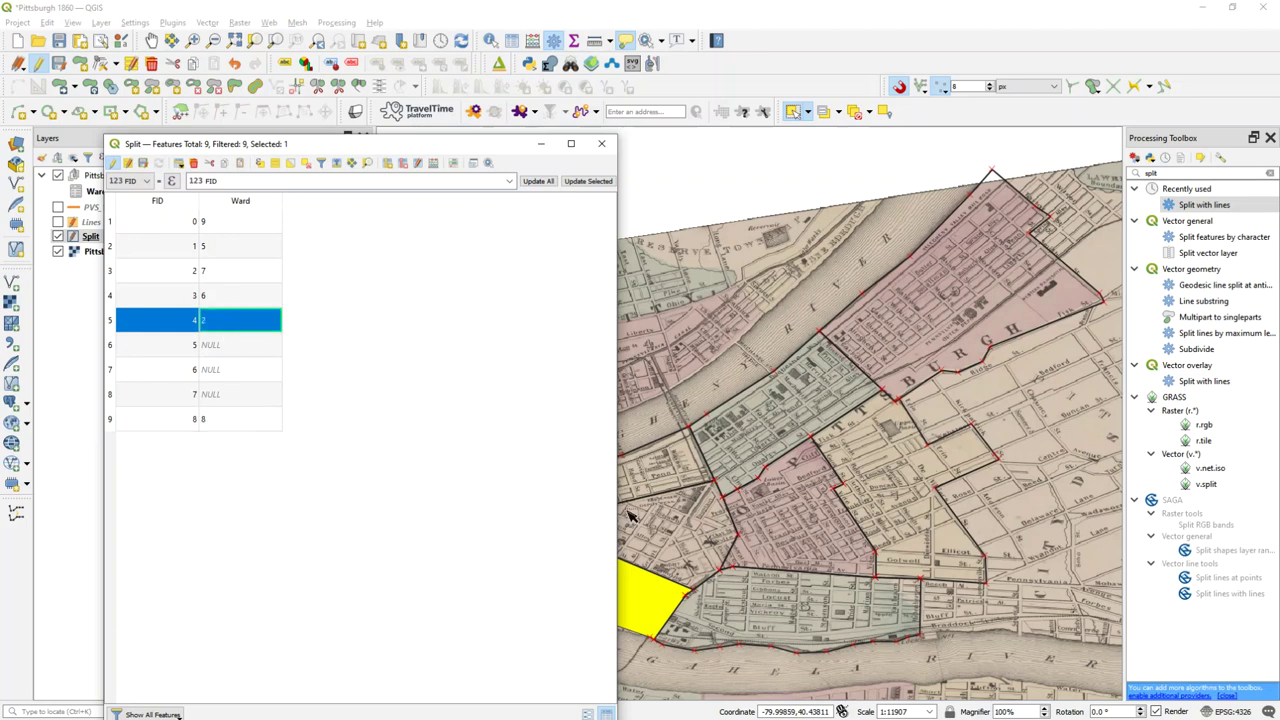
# - Select the downtown polygon directly north of Ward 2 and set its Ward value to 3
pyautogui.click(668, 530)
pyautogui.hotkey('alt', 'Tab')
pyautogui.doubleClick(252, 345)
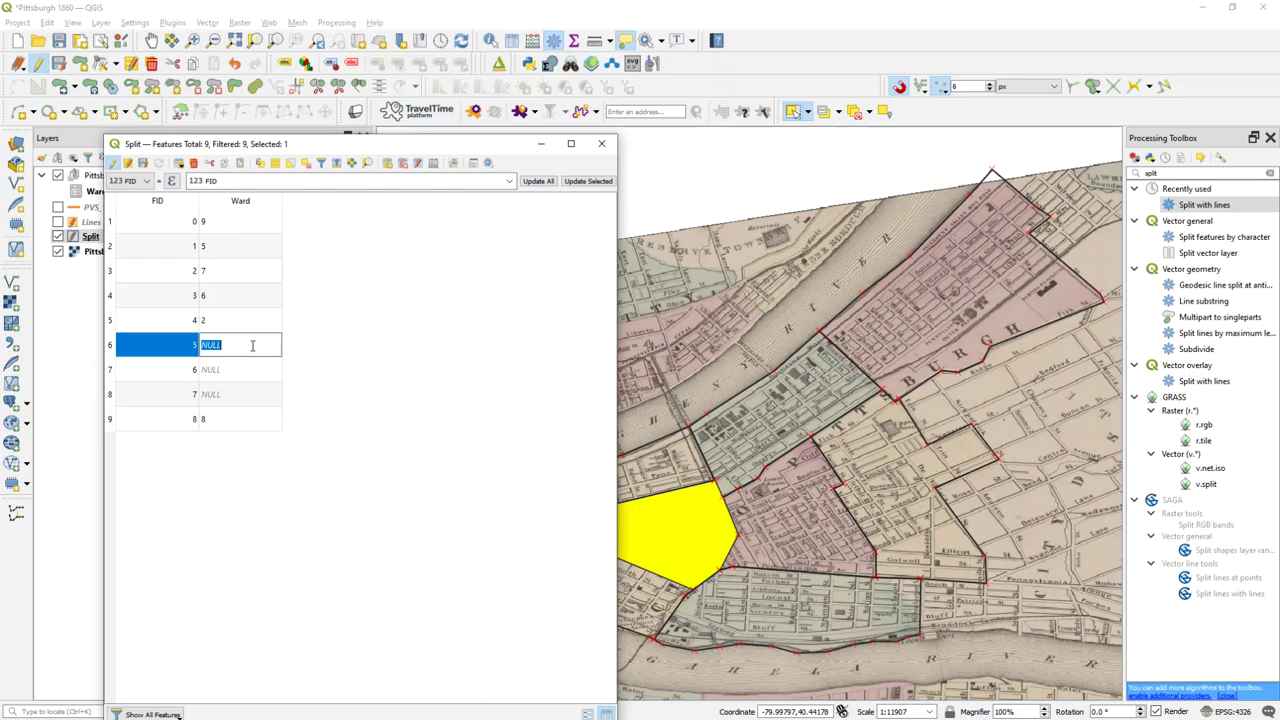
pyautogui.write('3')
pyautogui.press('Return')
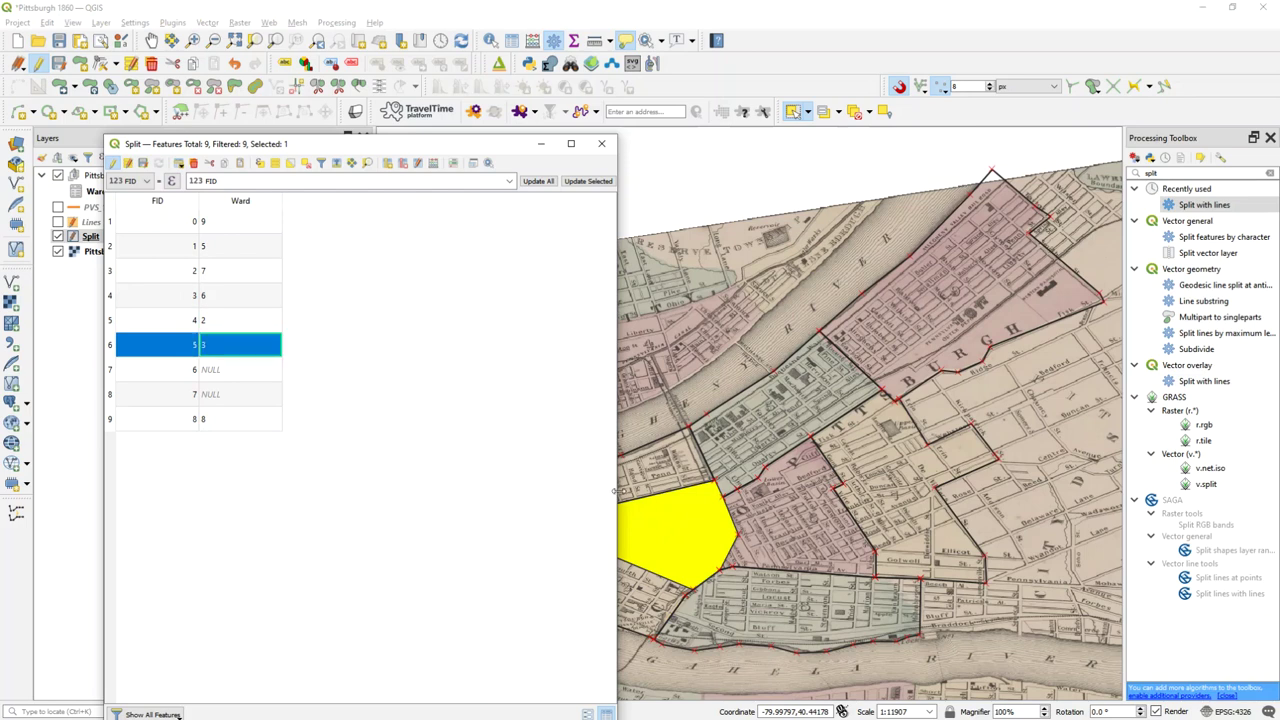
# - Select the long narrow polygon along the Allegheny River west of Ward 5 and set its Ward value to 4
pyautogui.click(645, 478)
pyautogui.click(546, 500)
pyautogui.click(514, 537)
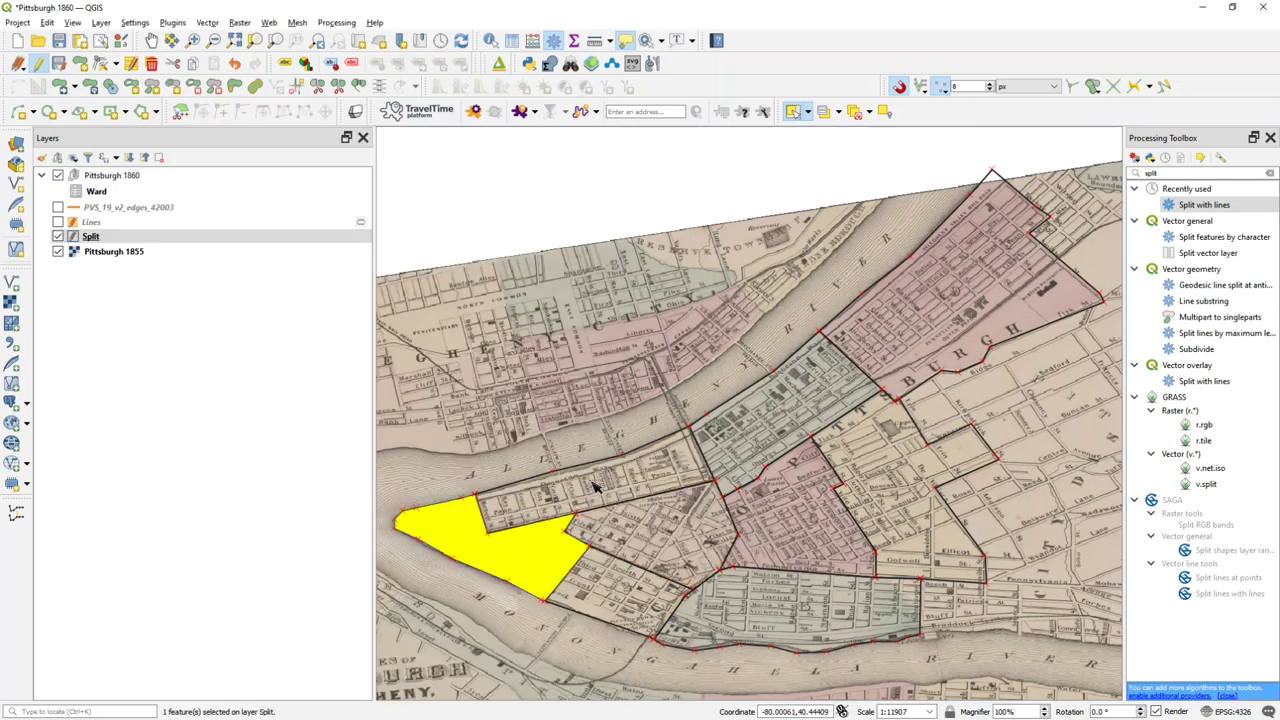
pyautogui.click(650, 490)
pyautogui.hotkey('alt', 'Tab')
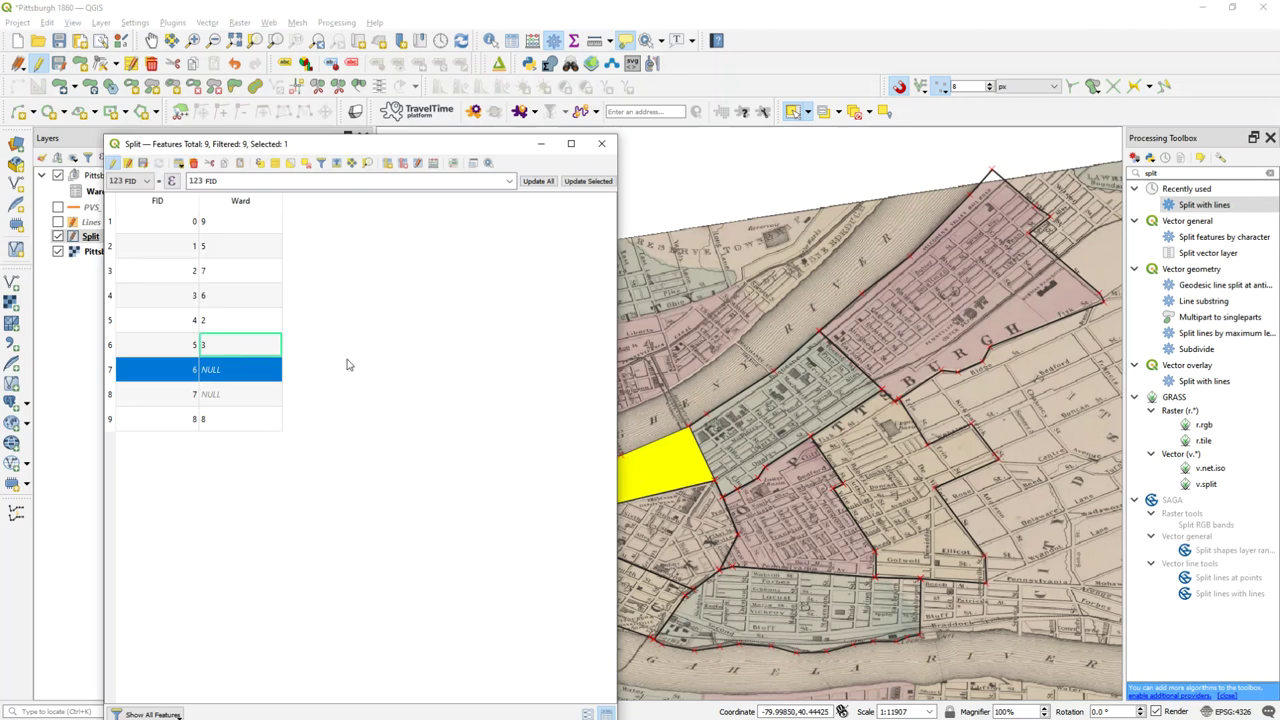
pyautogui.doubleClick(255, 372)
pyautogui.write('4')
pyautogui.press('Return')
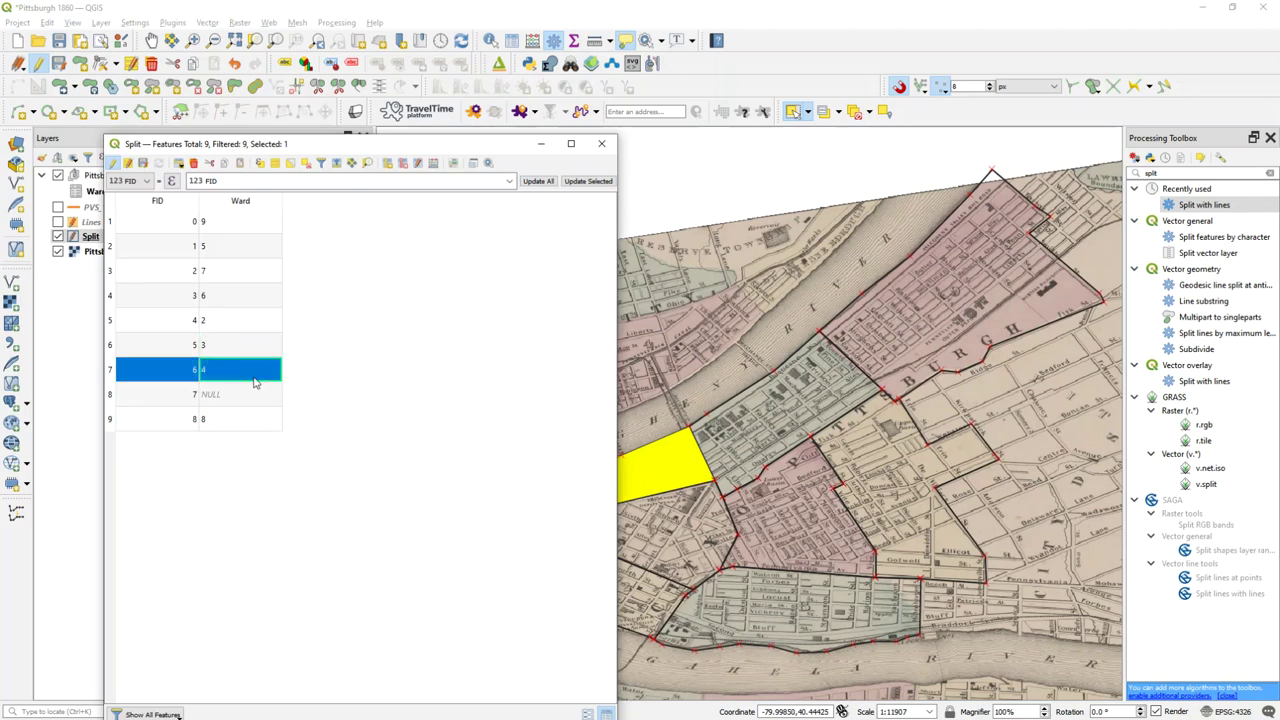
# - Select the westernmost pink polygon at the meeting of the rivers and set its Ward value to 1
pyautogui.click(634, 512)
pyautogui.click(532, 538)
pyautogui.click(478, 552)
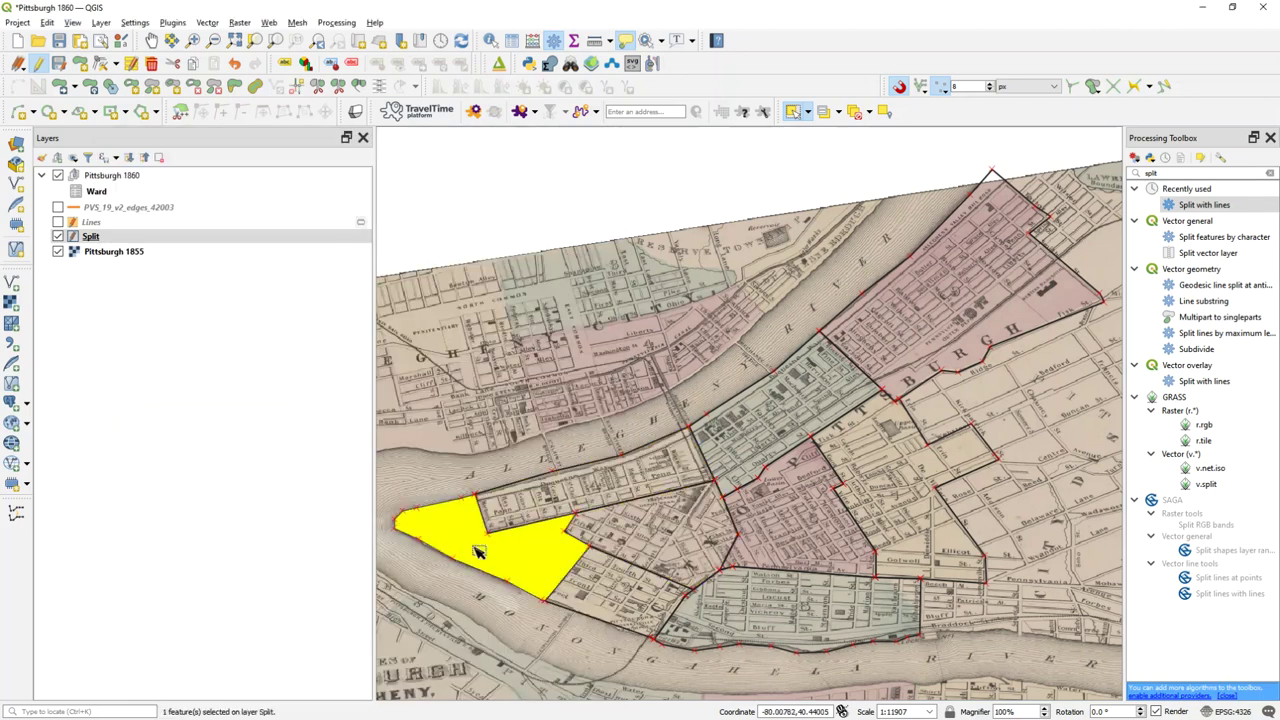
pyautogui.hotkey('alt', 'Tab')
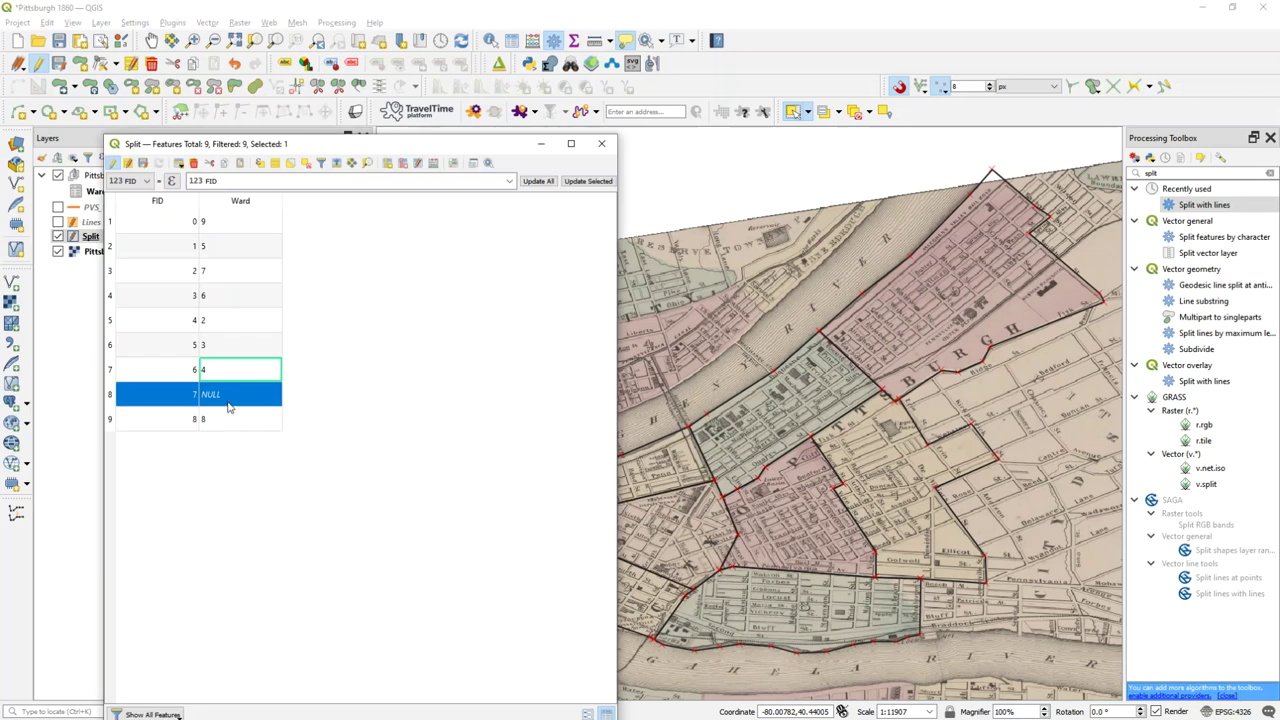
pyautogui.doubleClick(227, 400)
pyautogui.write('1')
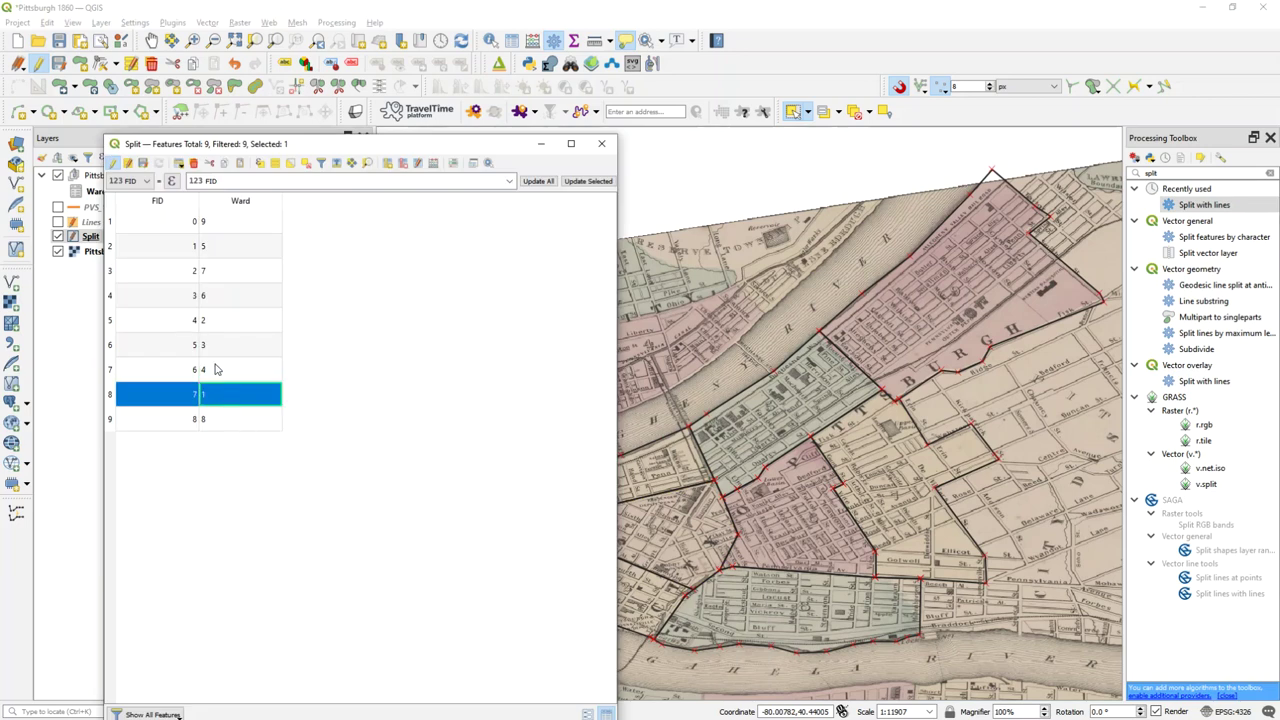
# - Stop editing the Split layer, saving its changes, and close the attribute table
pyautogui.click(117, 163)
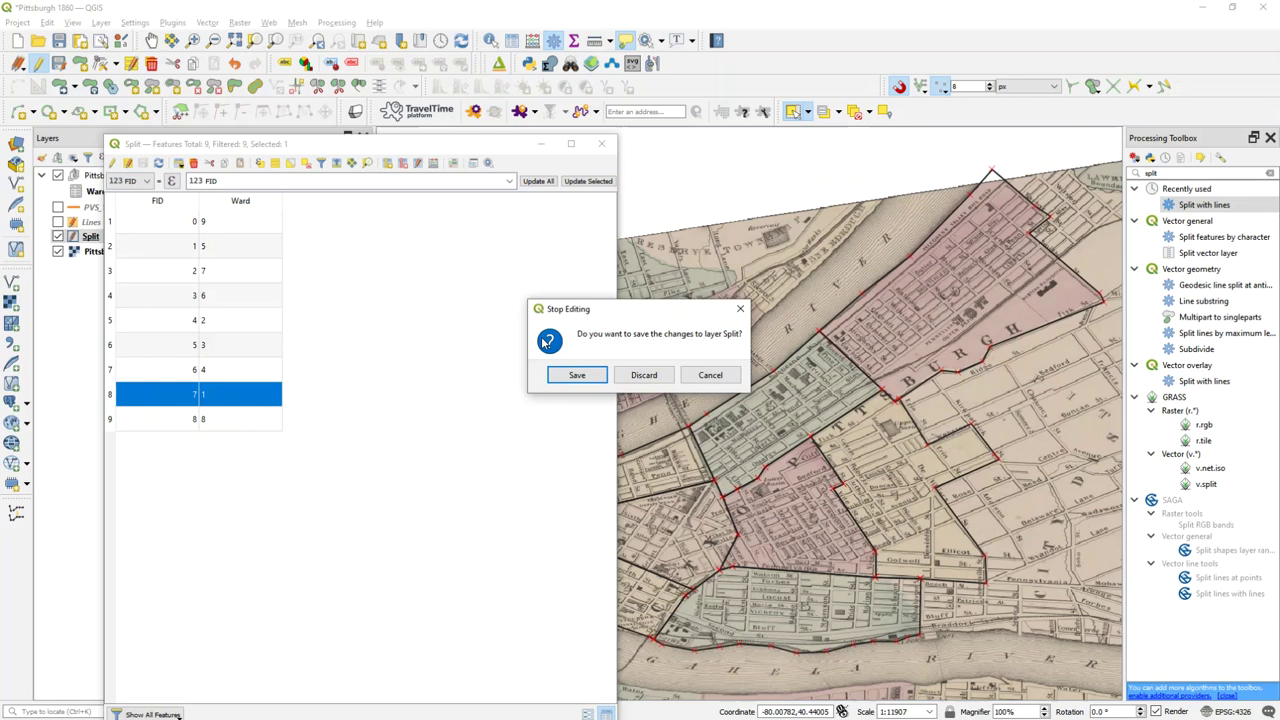
pyautogui.click(567, 376)
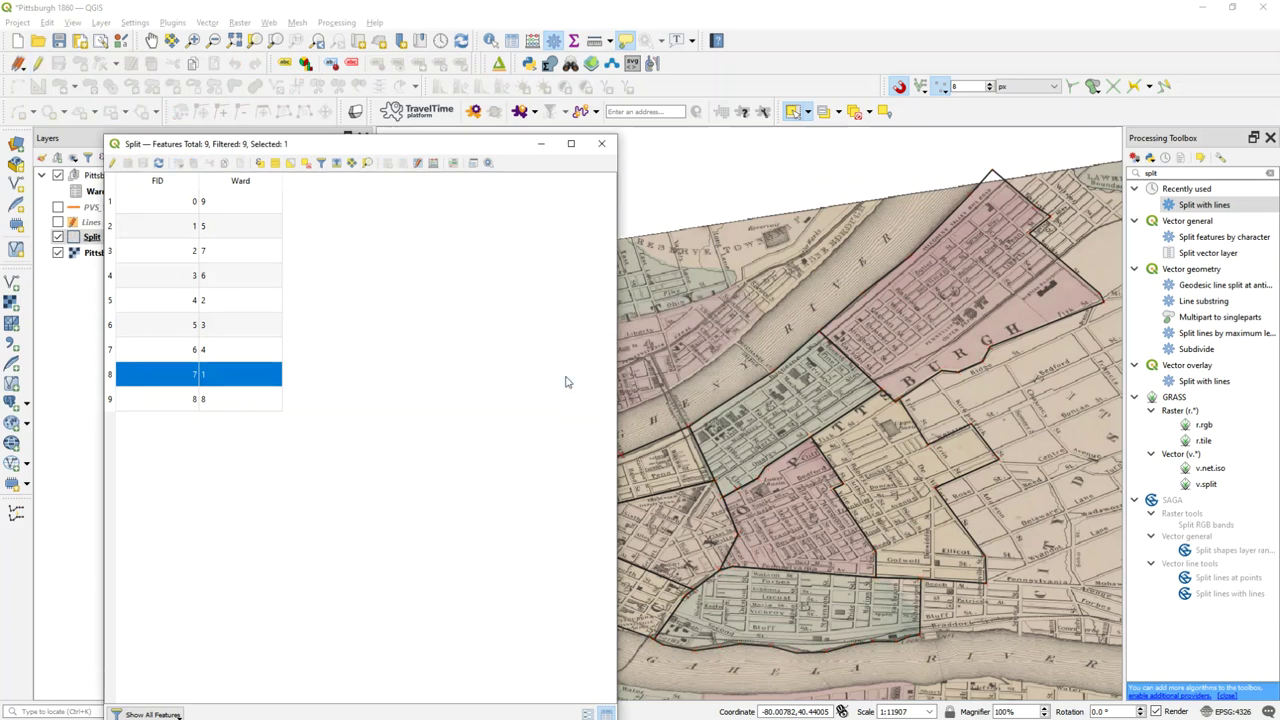
pyautogui.click(601, 145)
# - Start a new vector join in the Split layer's properties with Ward as the join layer
pyautogui.click(195, 242)
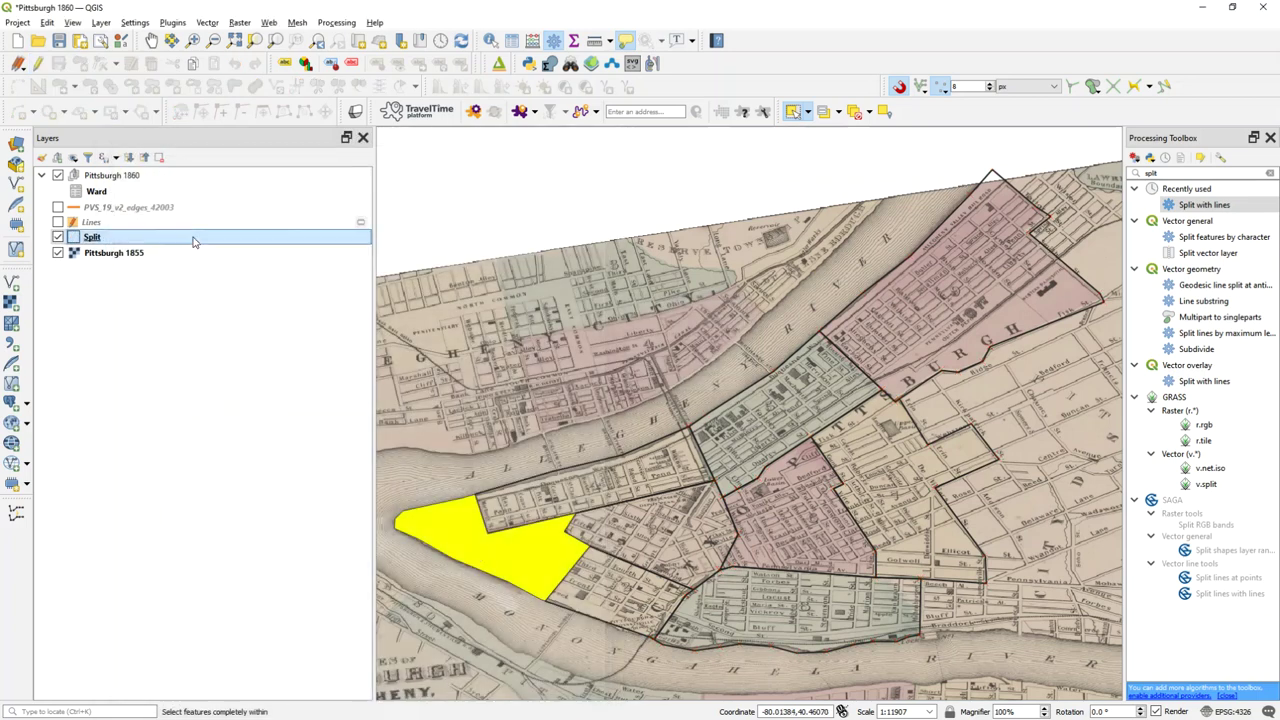
pyautogui.doubleClick(193, 240)
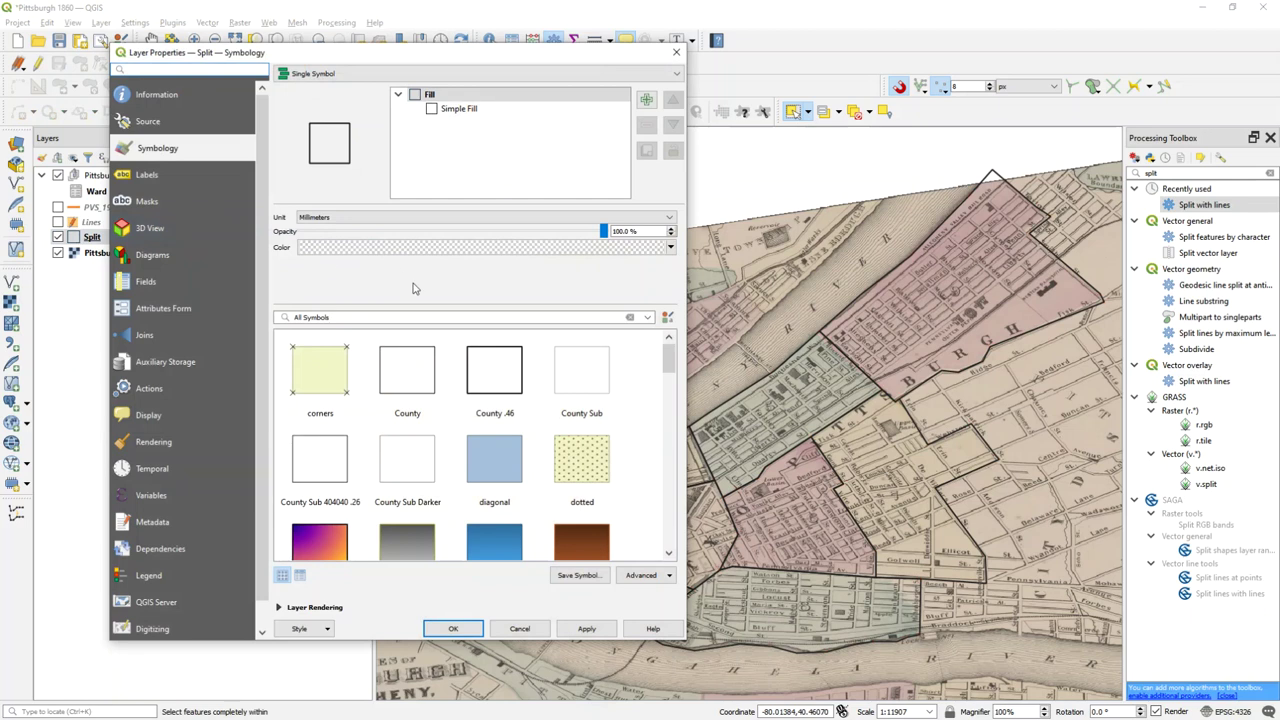
pyautogui.click(205, 334)
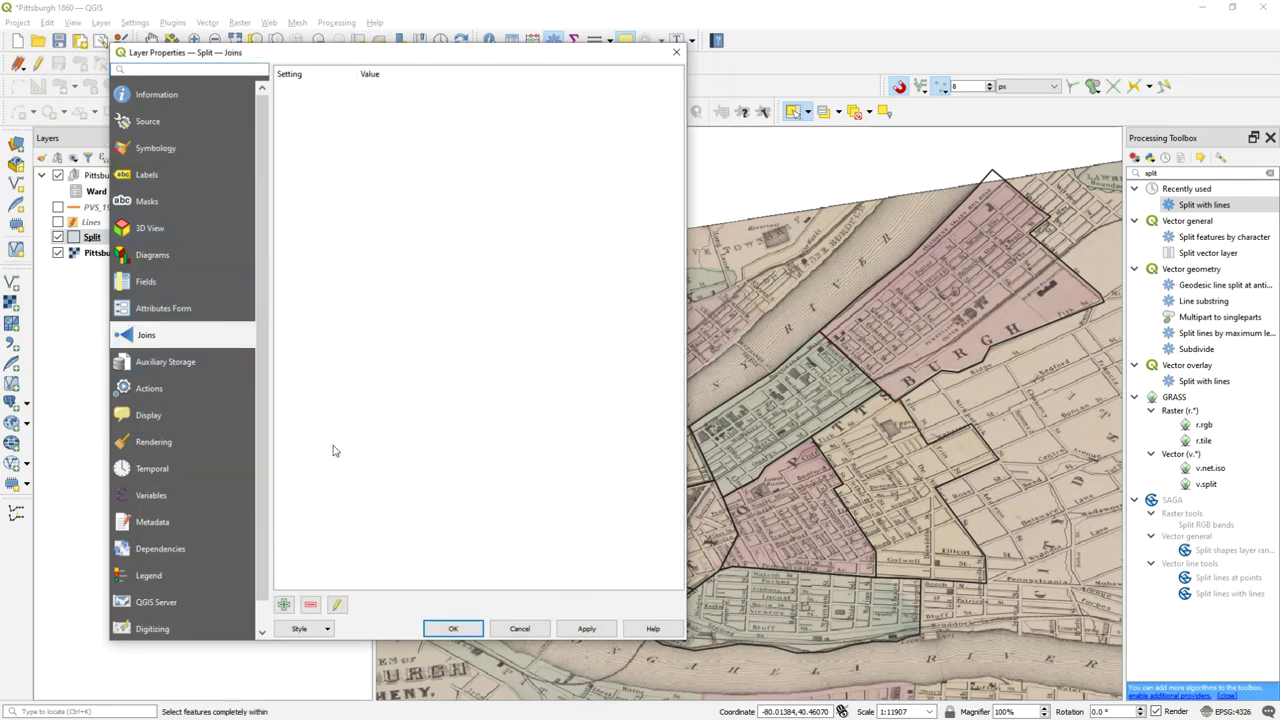
pyautogui.click(284, 604)
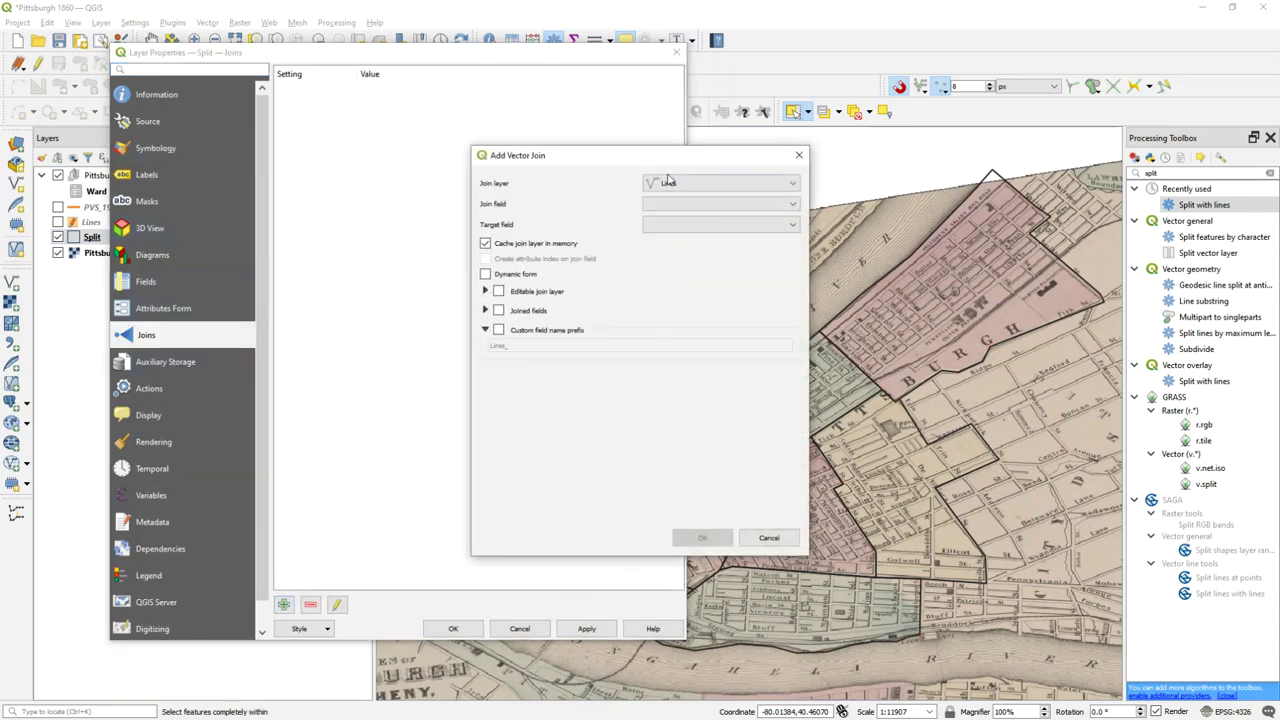
pyautogui.click(717, 183)
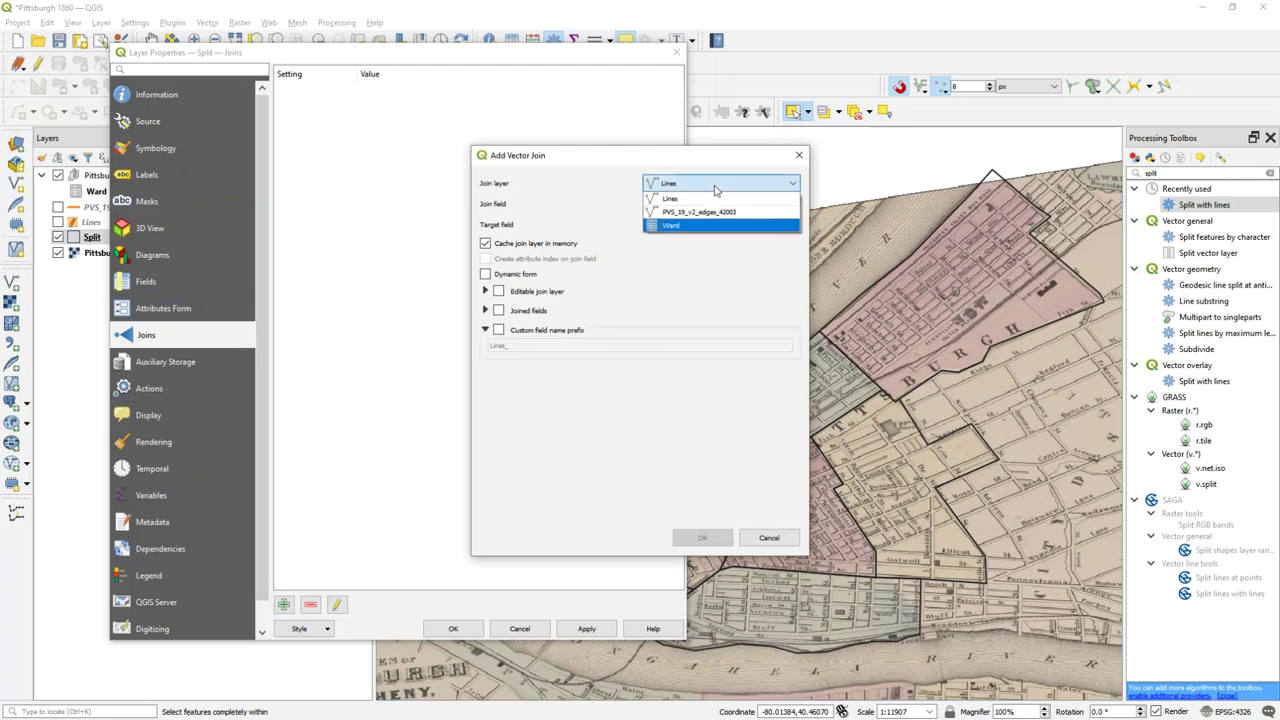
pyautogui.press('Return')
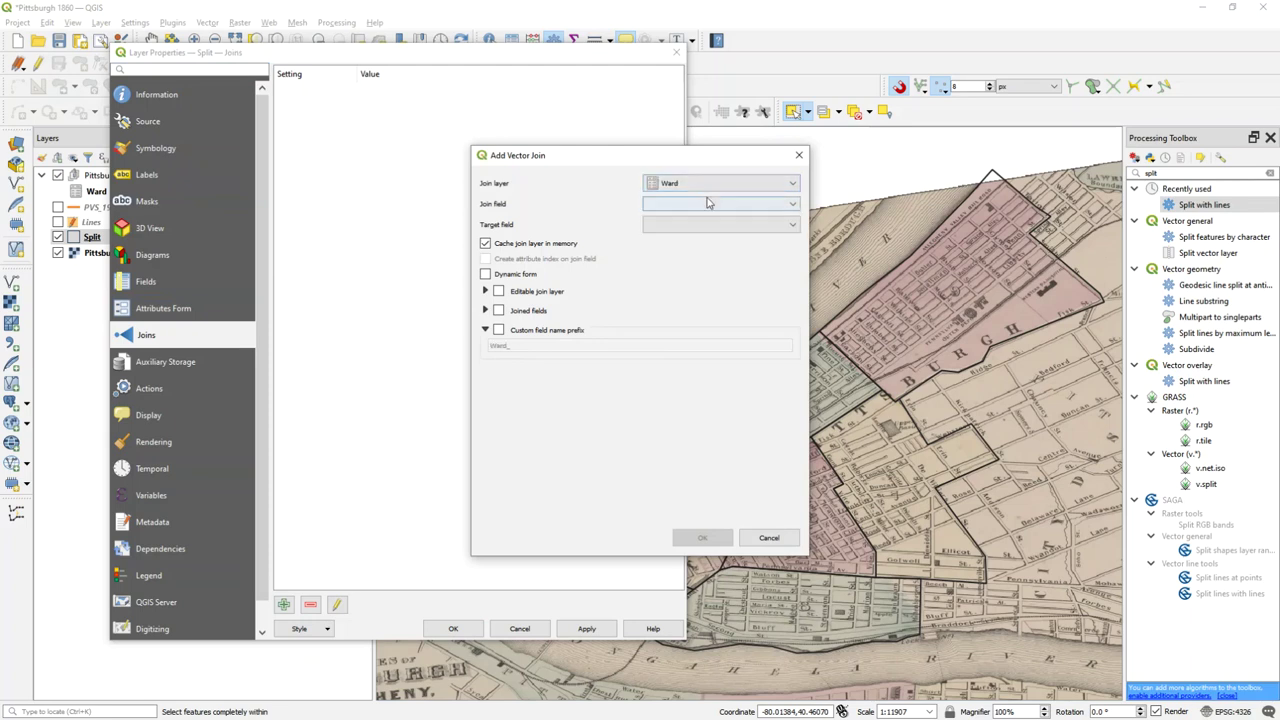
# - Match the join layer's Ward field to the target Ward field, use the custom field name prefix G60_, and create the join
pyautogui.click(707, 203)
pyautogui.press('Up')
pyautogui.press('Return')
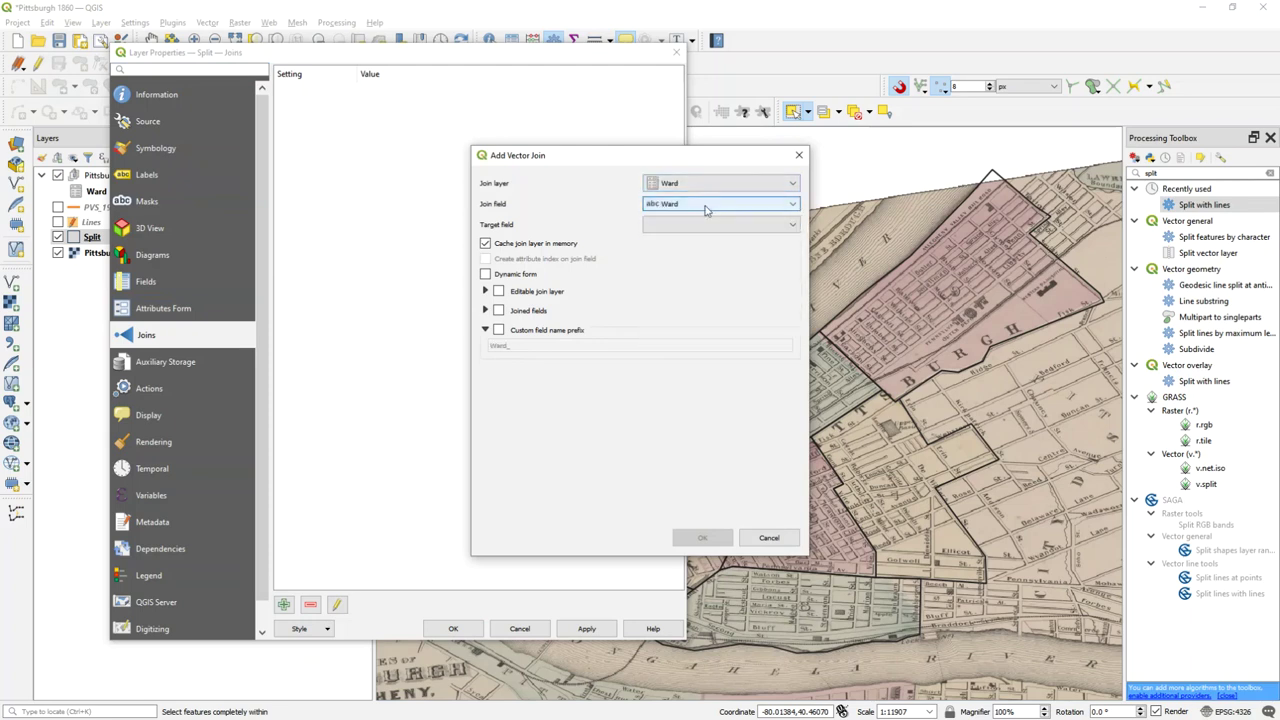
pyautogui.click(699, 224)
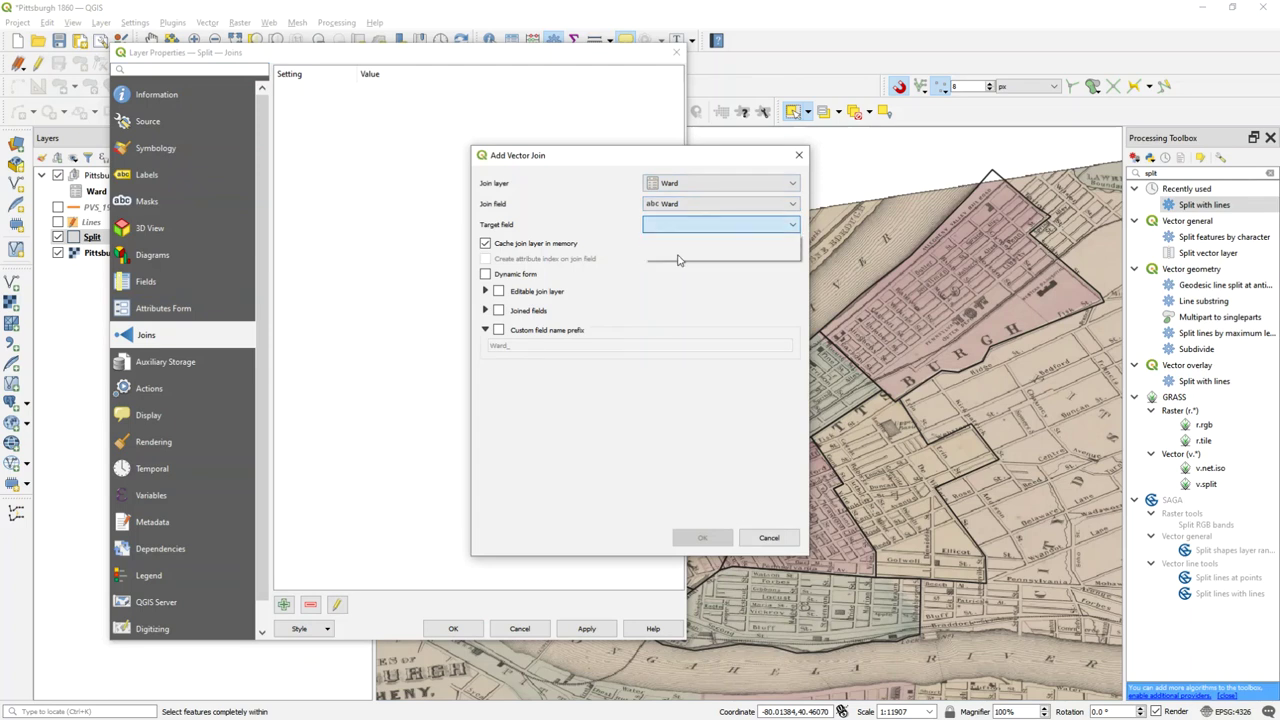
pyautogui.click(680, 253)
pyautogui.click(536, 332)
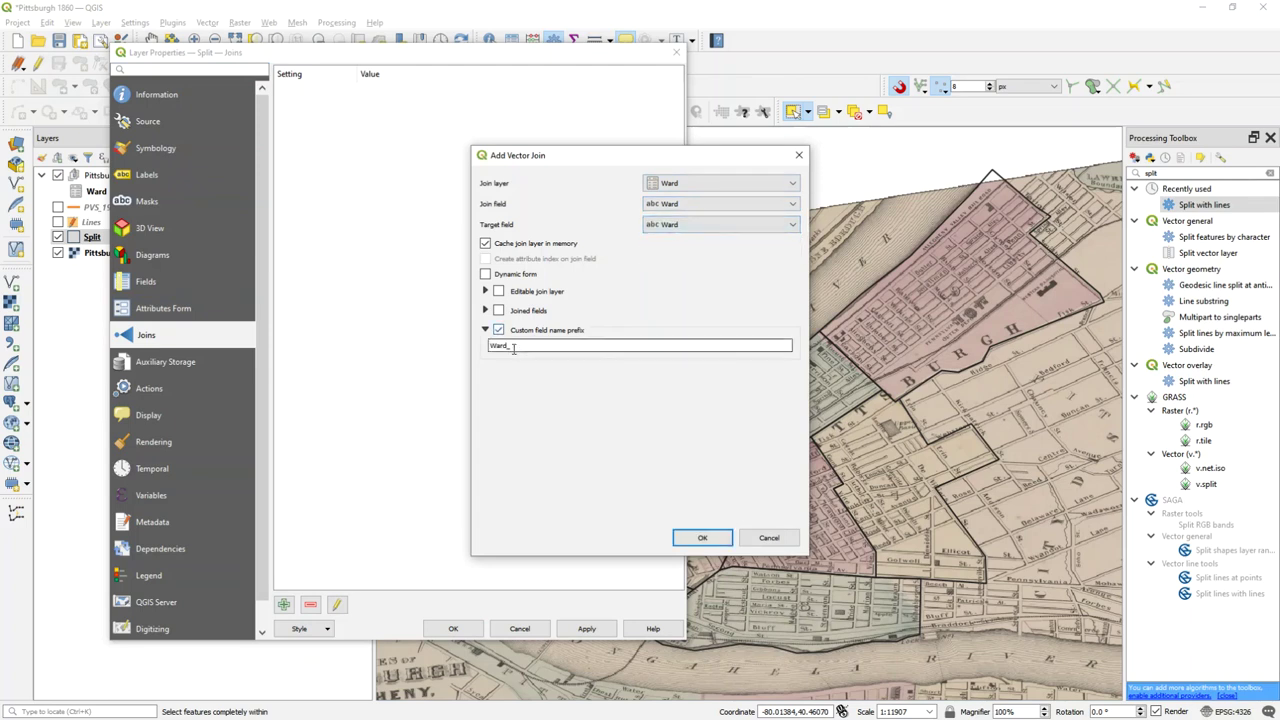
pyautogui.doubleClick(509, 346)
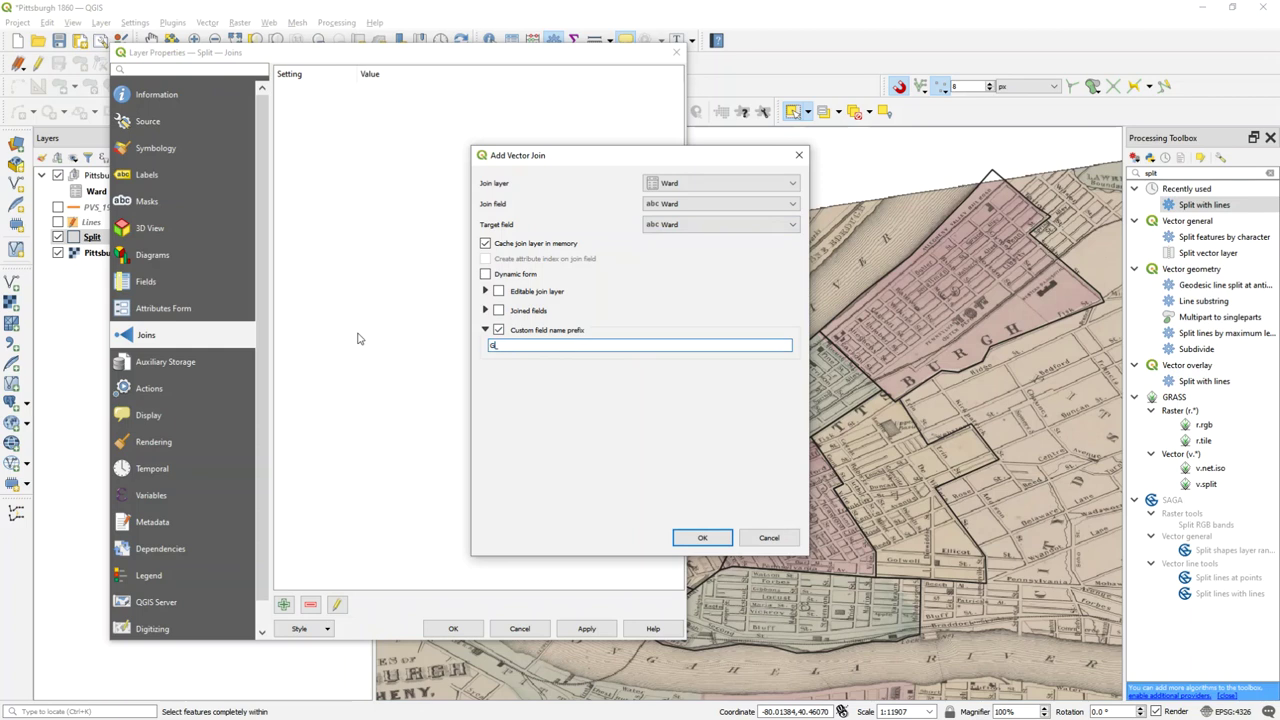
pyautogui.press('Return')
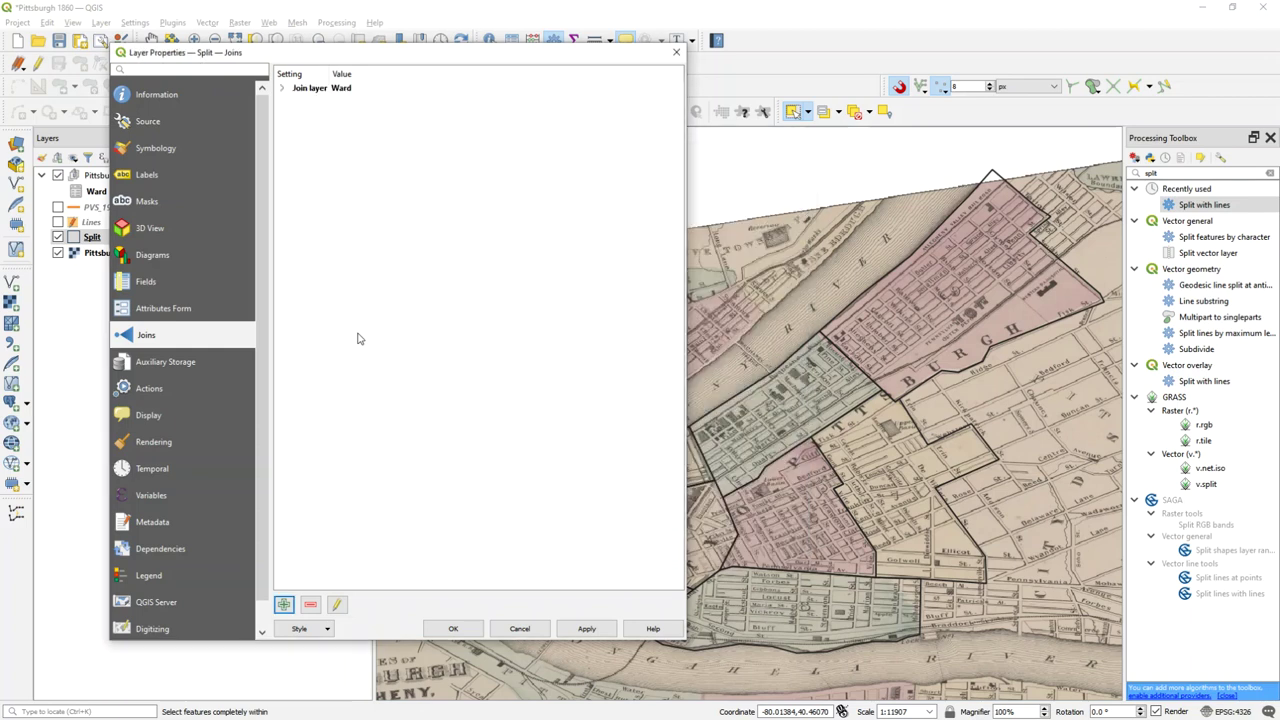
# - Start loading a symbology style from file for the Split layer and search the Documents folder for 50-100
pyautogui.click(178, 148)
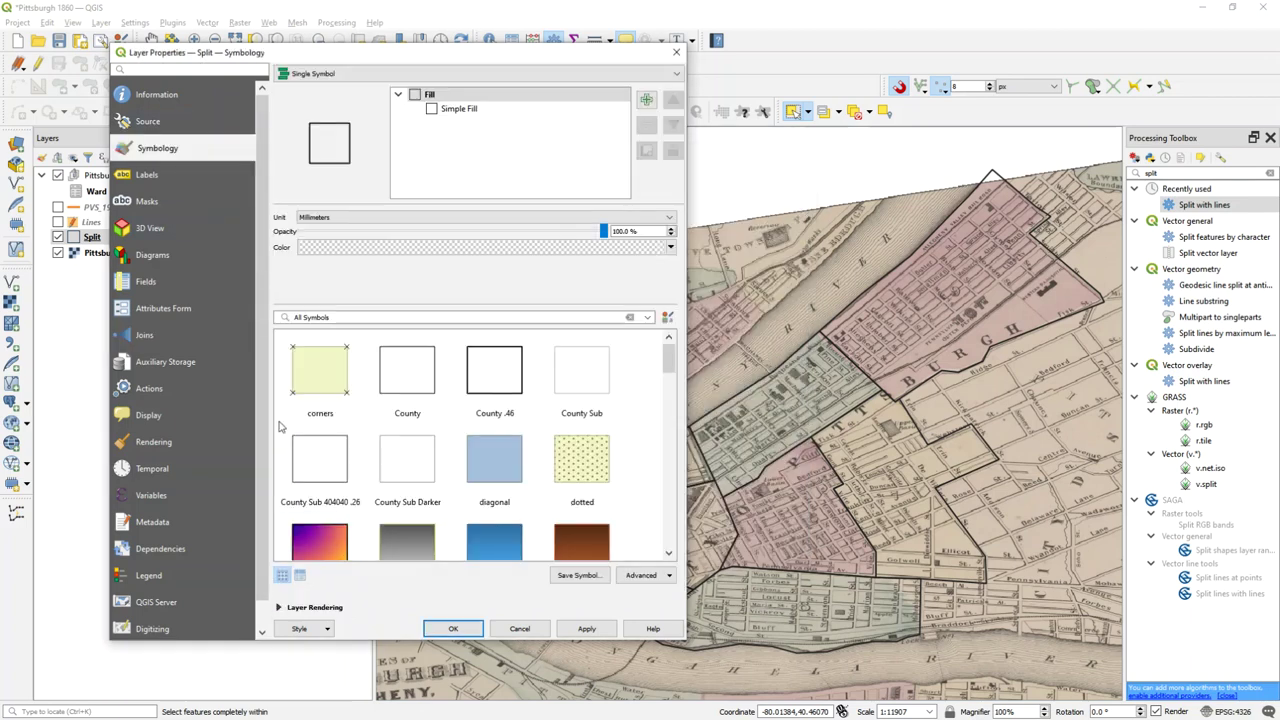
pyautogui.click(311, 628)
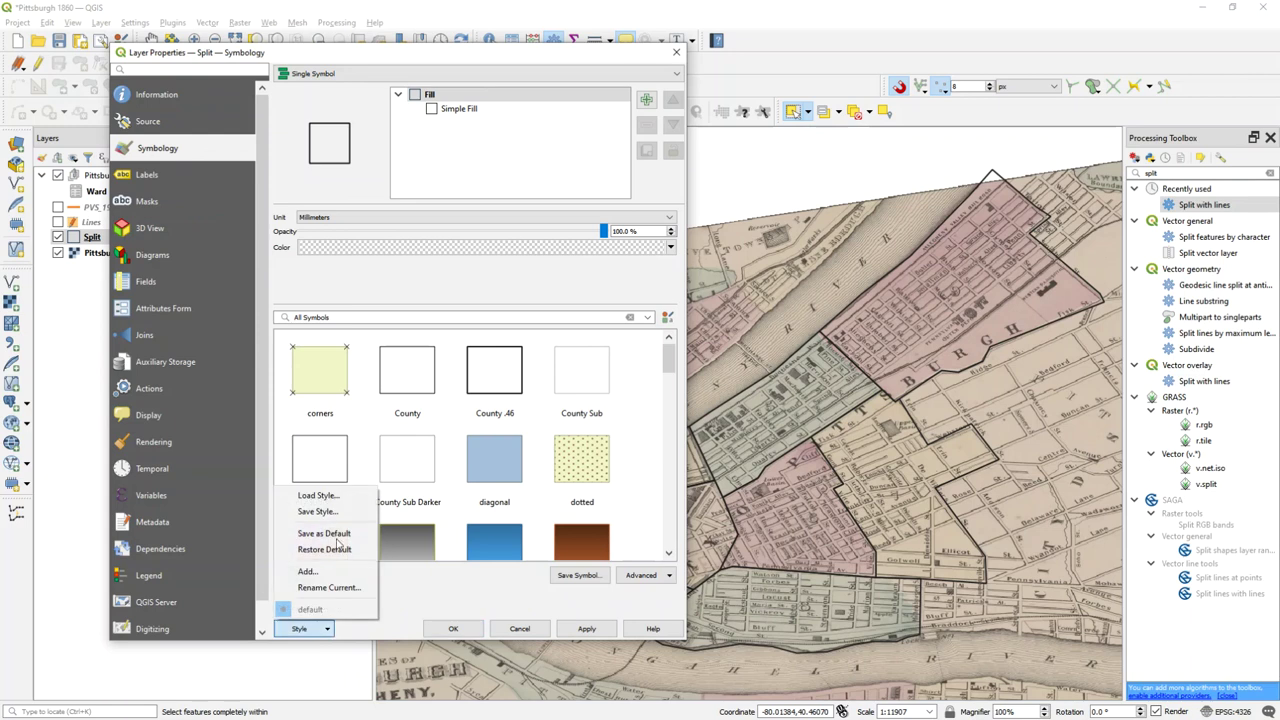
pyautogui.click(351, 508)
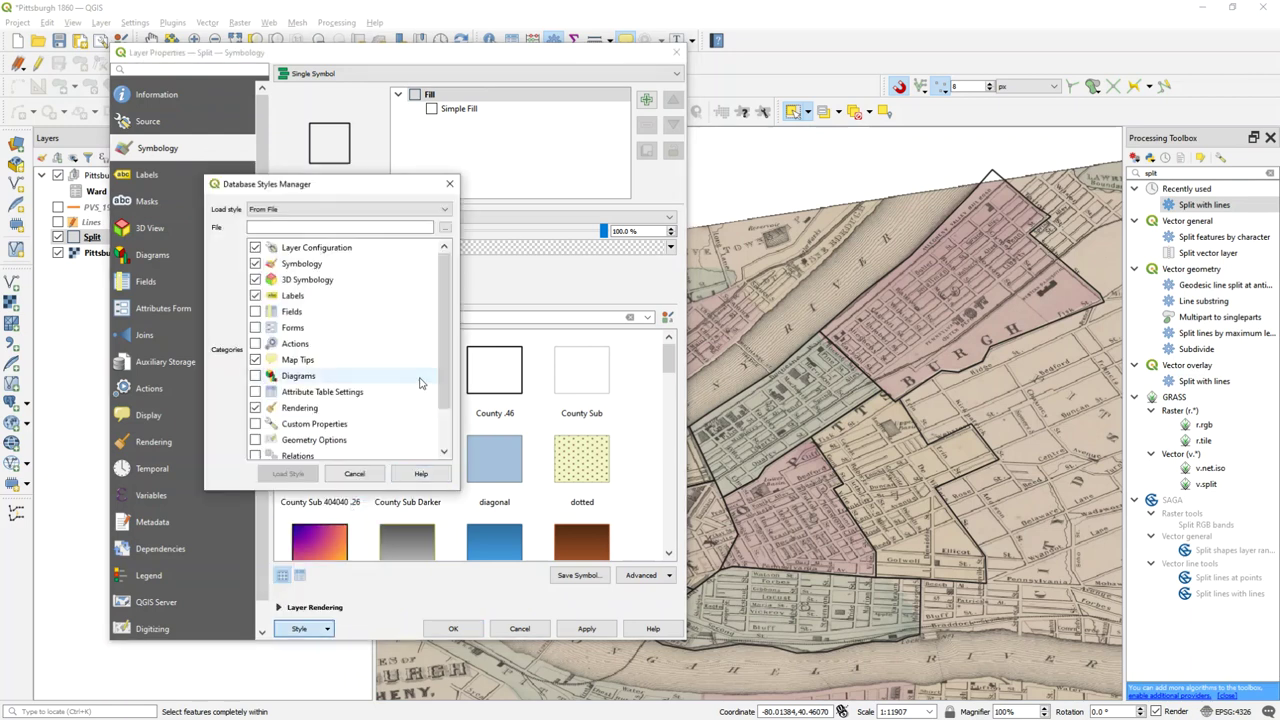
pyautogui.click(445, 228)
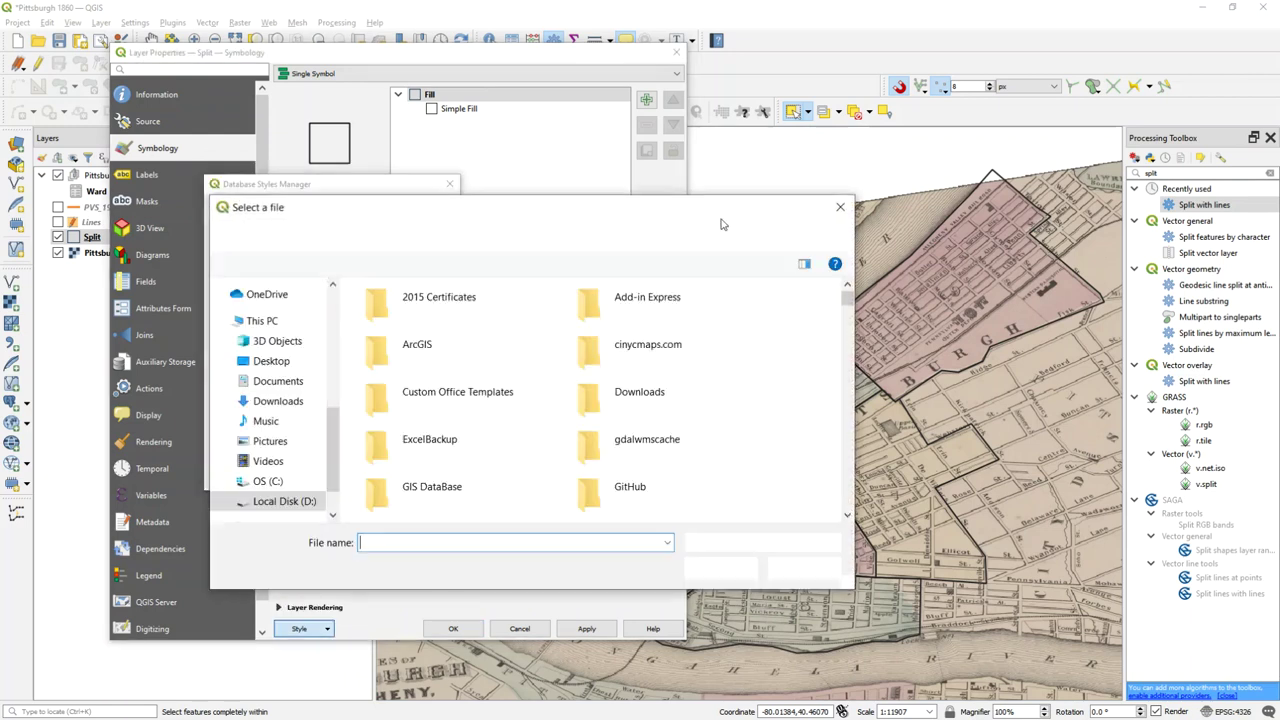
pyautogui.click(776, 236)
pyautogui.write('o')
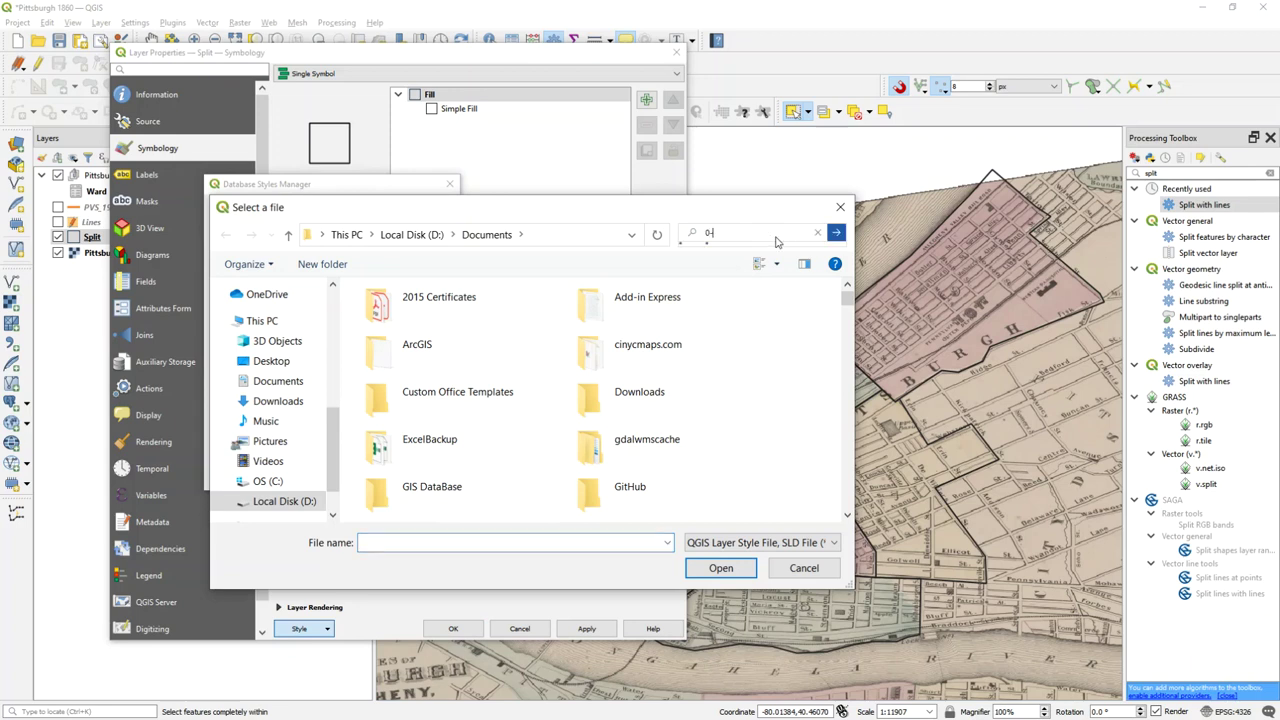
pyautogui.write('-10')
pyautogui.press('BackSpace')
pyautogui.press('BackSpace')
pyautogui.press('BackSpace')
pyautogui.press('BackSpace')
pyautogui.write('50-100')
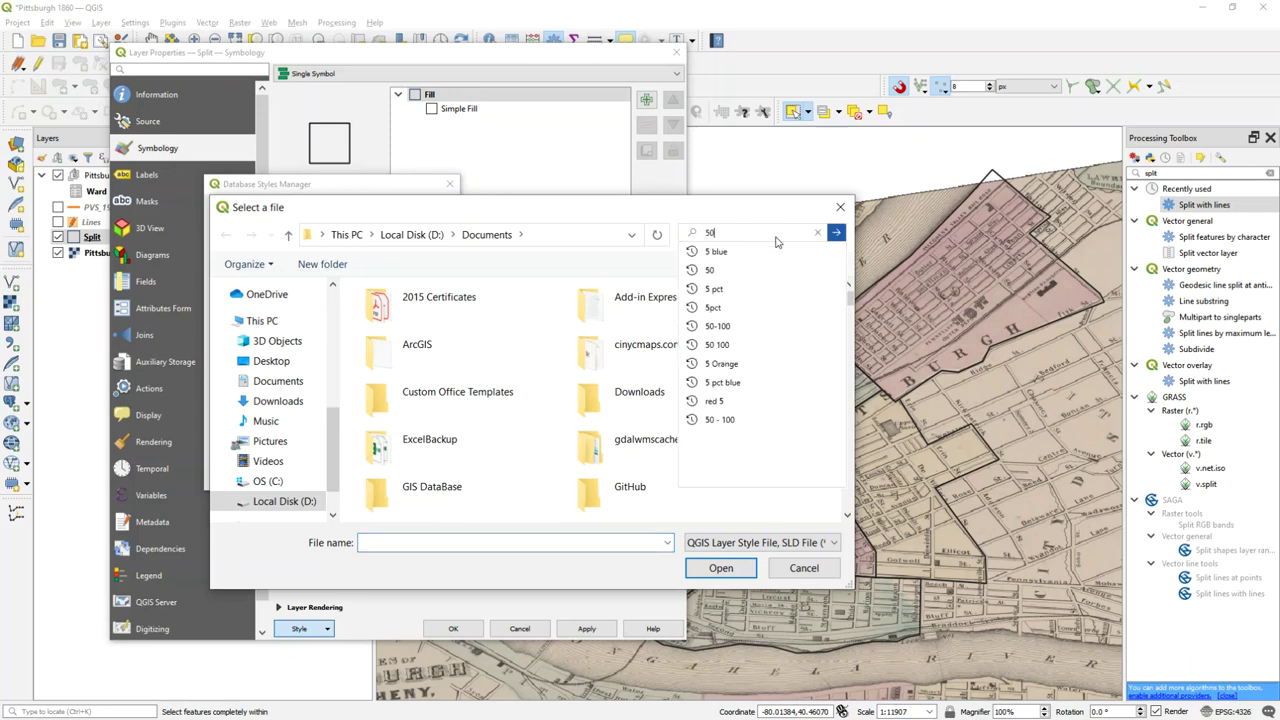
pyautogui.press('Return')
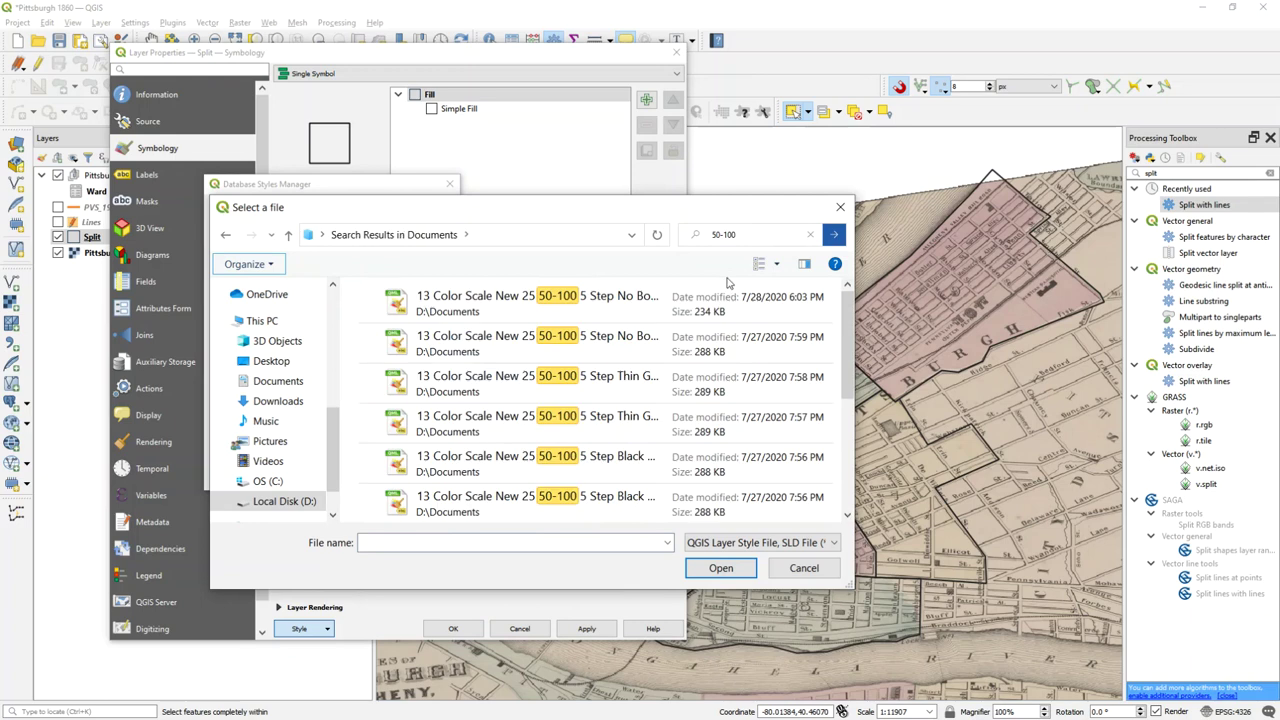
# - Load the first listed 13 Color Scale New 25 50-100 5 Step Black style and set the graduated value to G60_Wincode
pyautogui.doubleClick(650, 470)
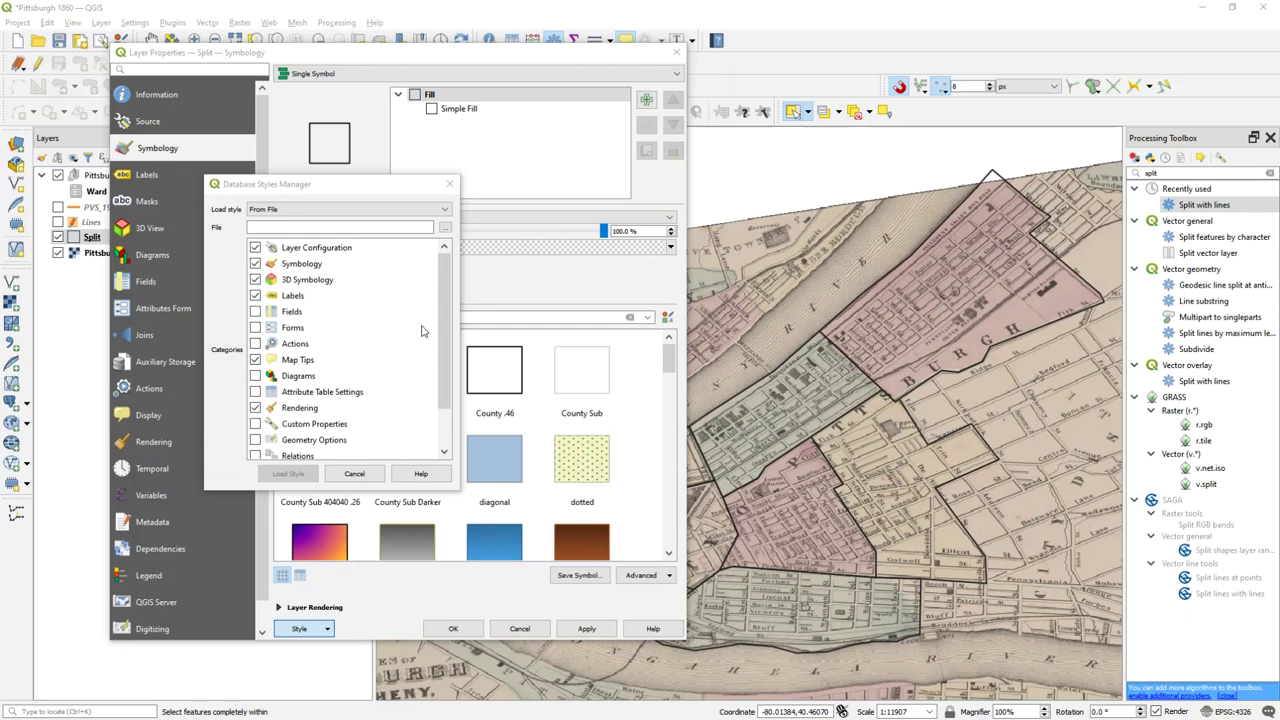
pyautogui.click(300, 476)
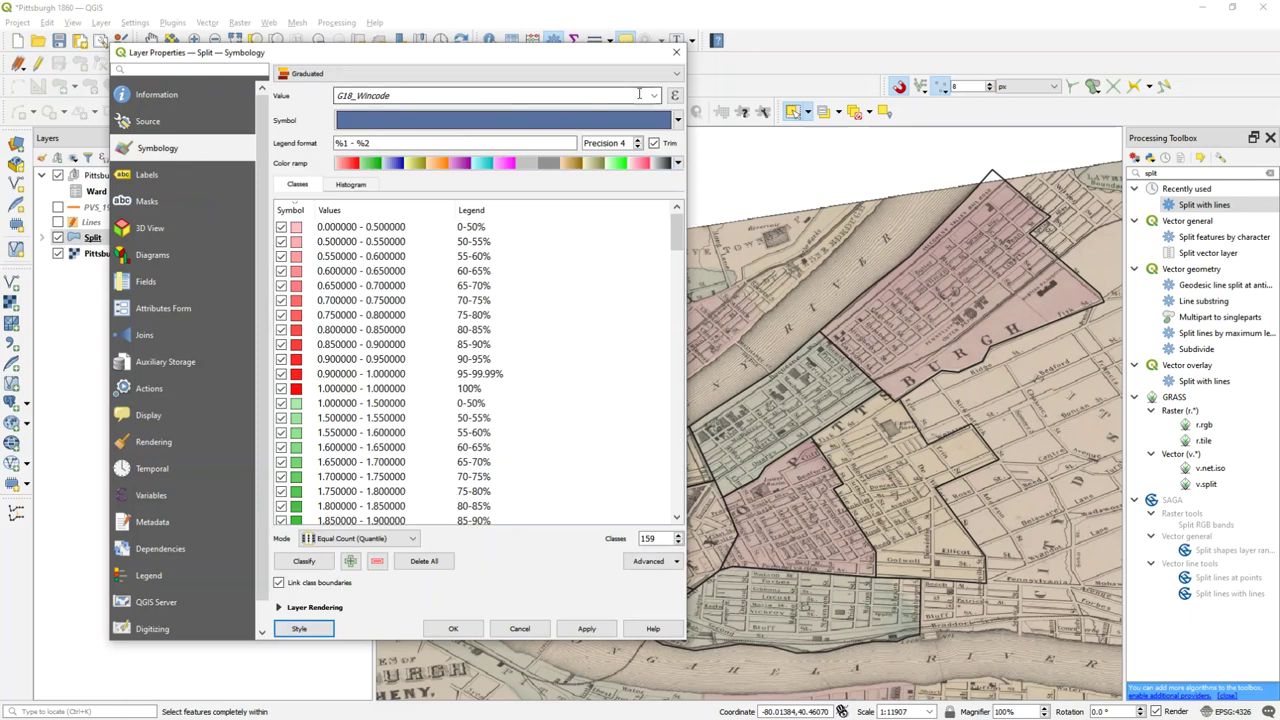
pyautogui.click(651, 96)
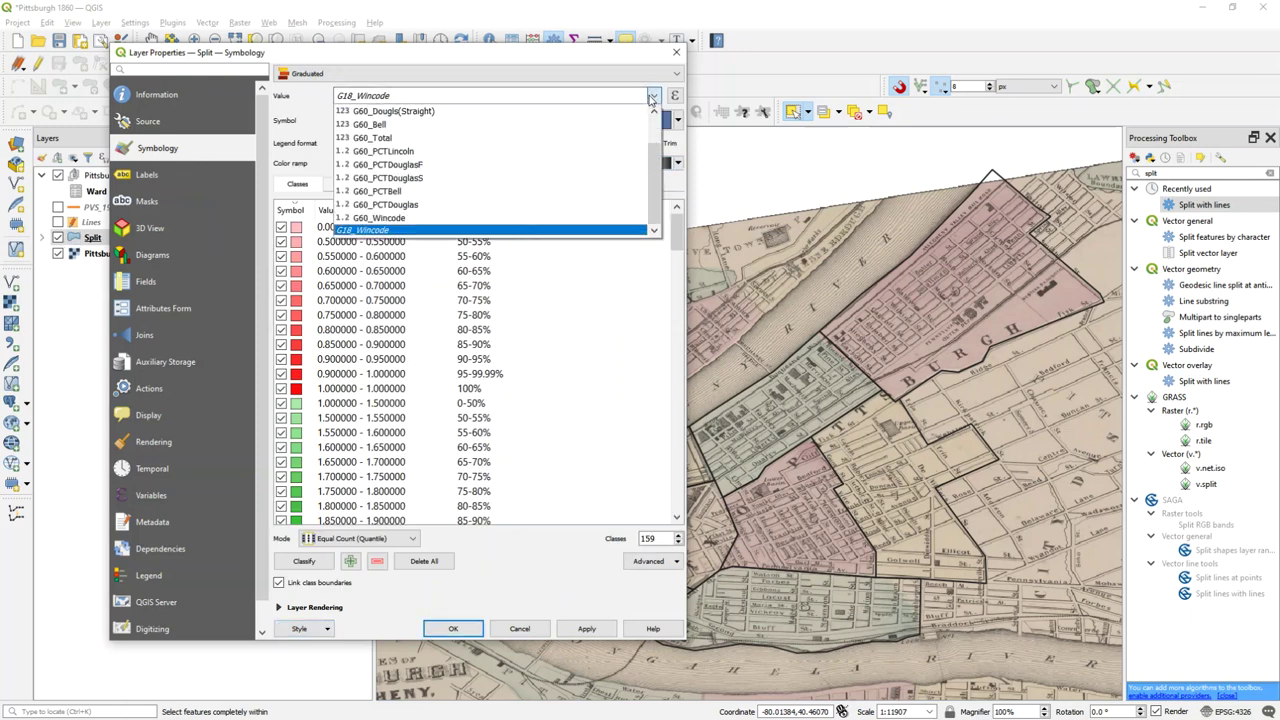
pyautogui.click(480, 217)
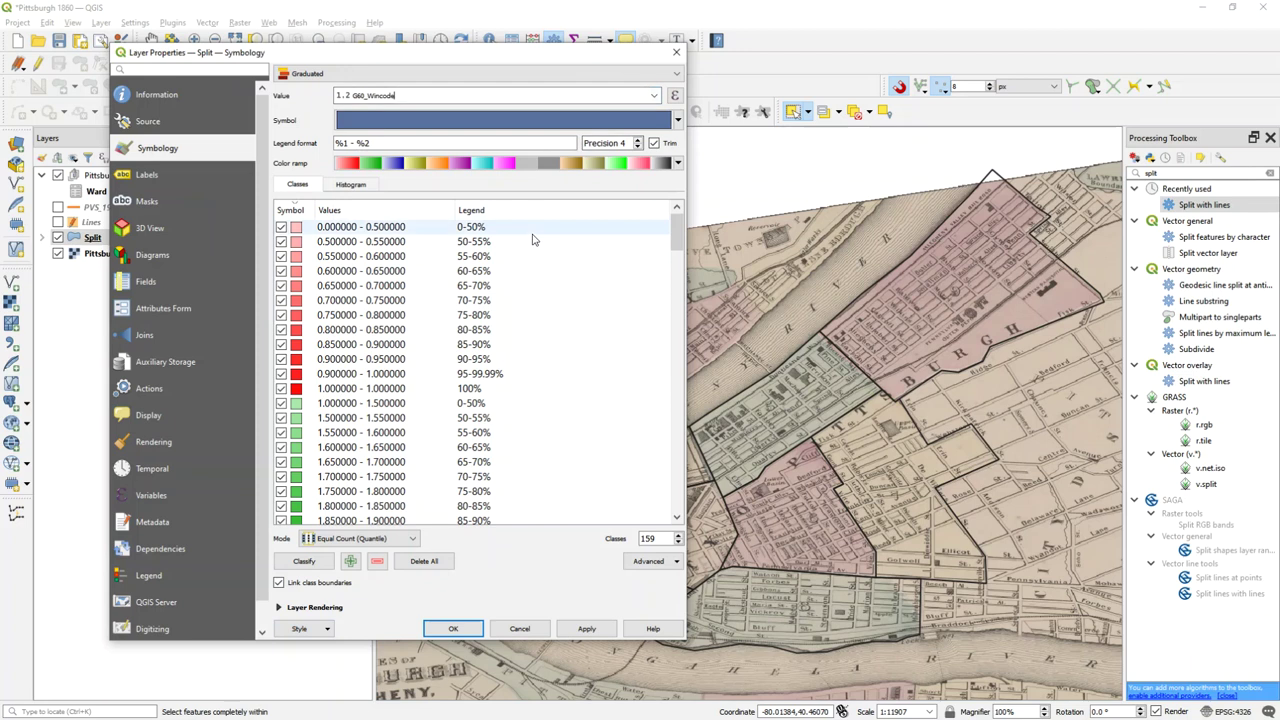
# - Set the graduated fill symbol's opacity to 90% and apply the symbology to the Split layer
pyautogui.click(575, 121)
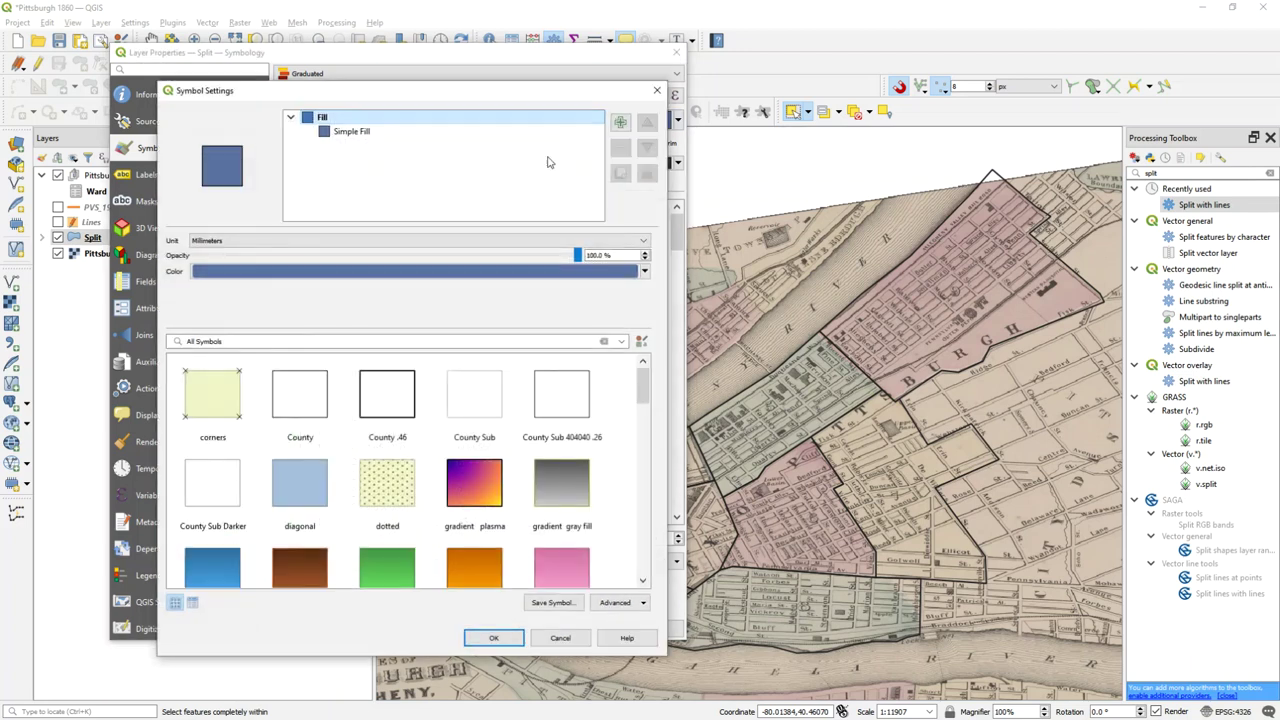
pyautogui.moveTo(600, 256); pyautogui.dragTo(538, 253)
pyautogui.write('50')
pyautogui.press('Return')
pyautogui.click(564, 121)
pyautogui.click(531, 252)
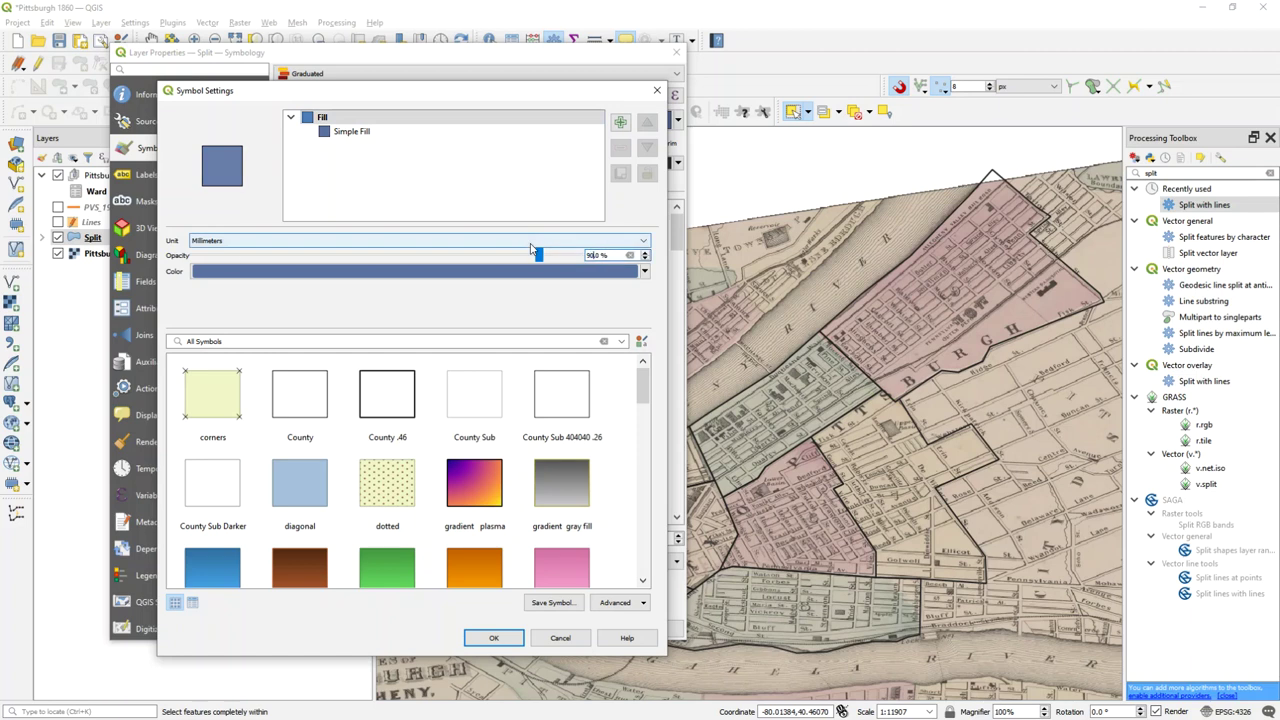
pyautogui.press('Return')
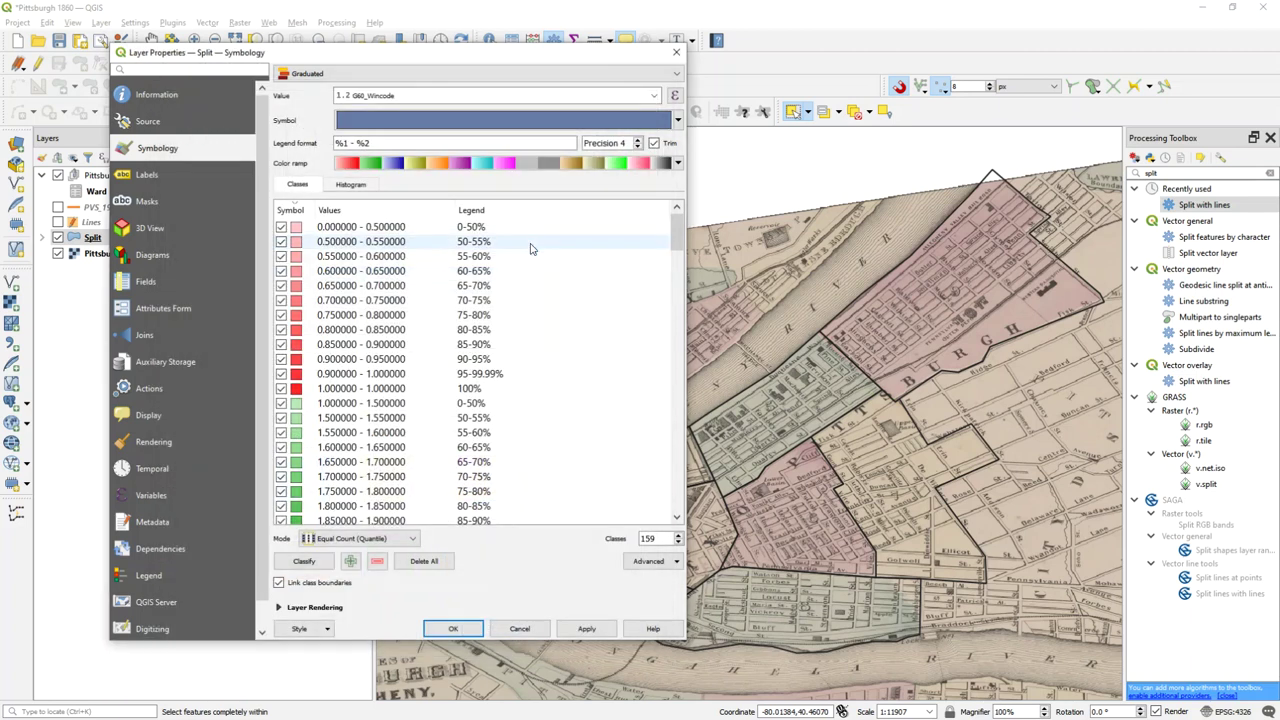
pyautogui.click(590, 636)
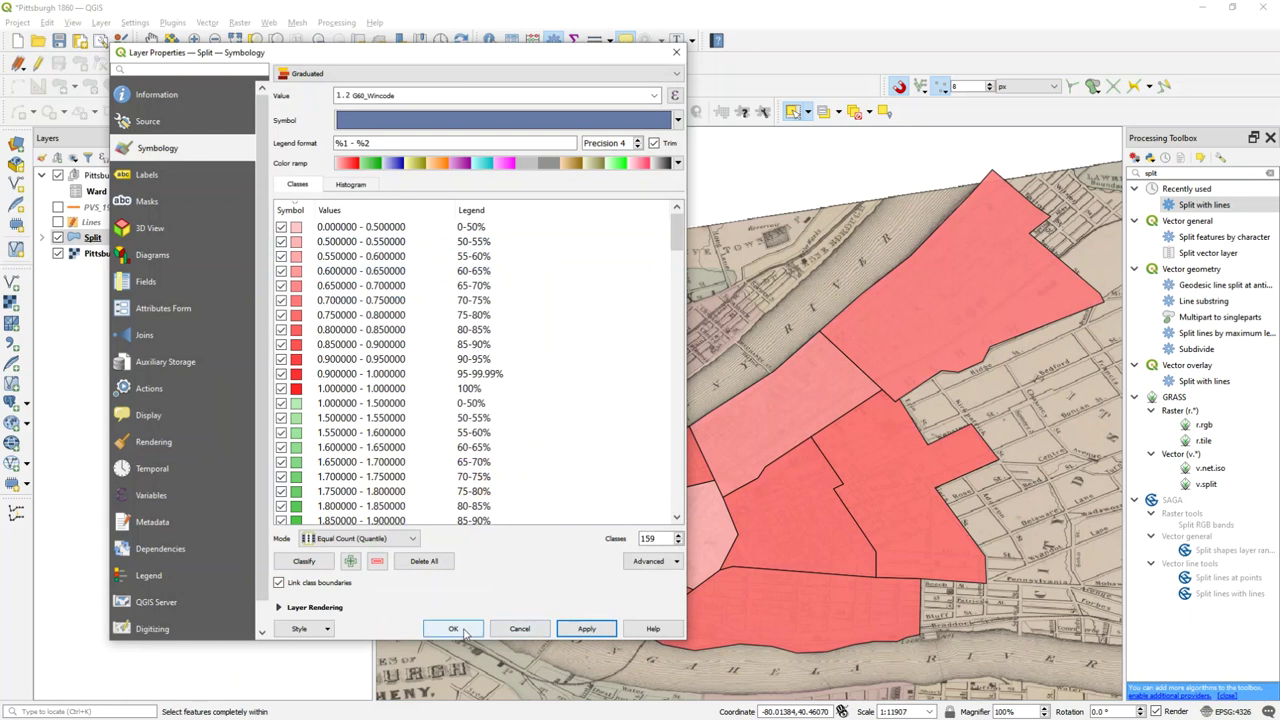
pyautogui.click(455, 630)
# - Enable single labels on the Split layer using the Ward field as the label value
pyautogui.click(127, 239)
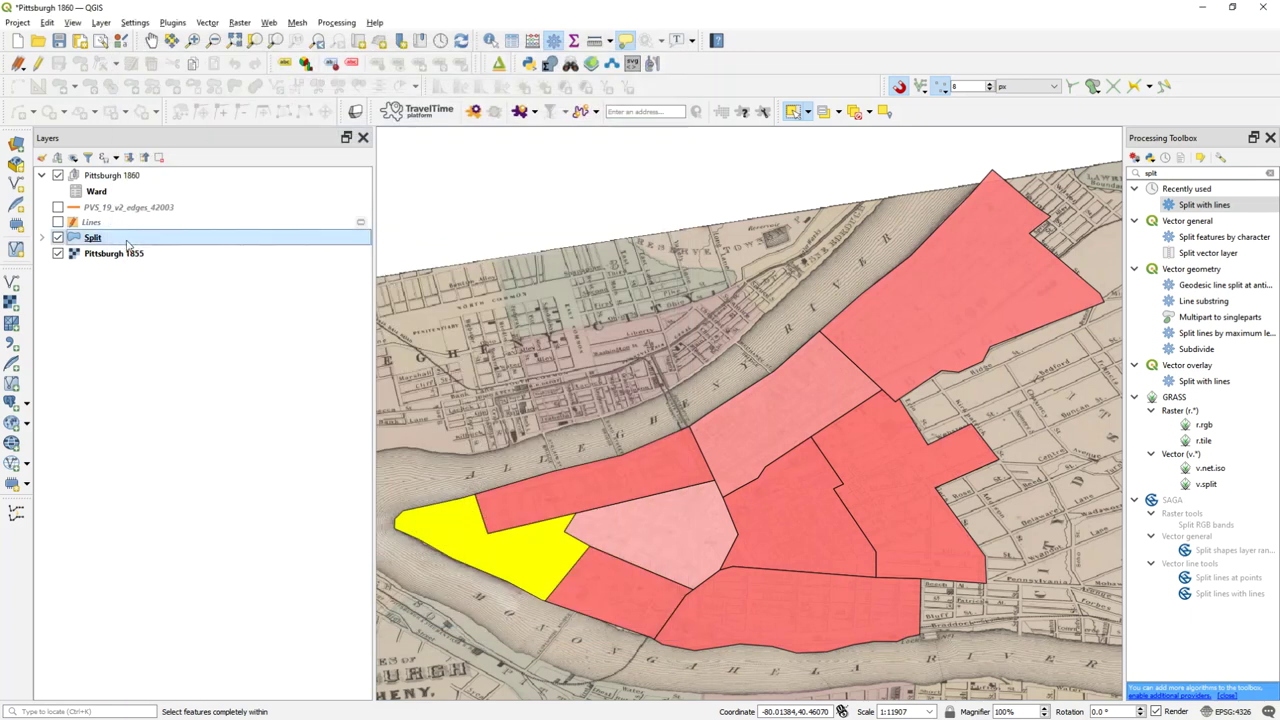
pyautogui.doubleClick(127, 242)
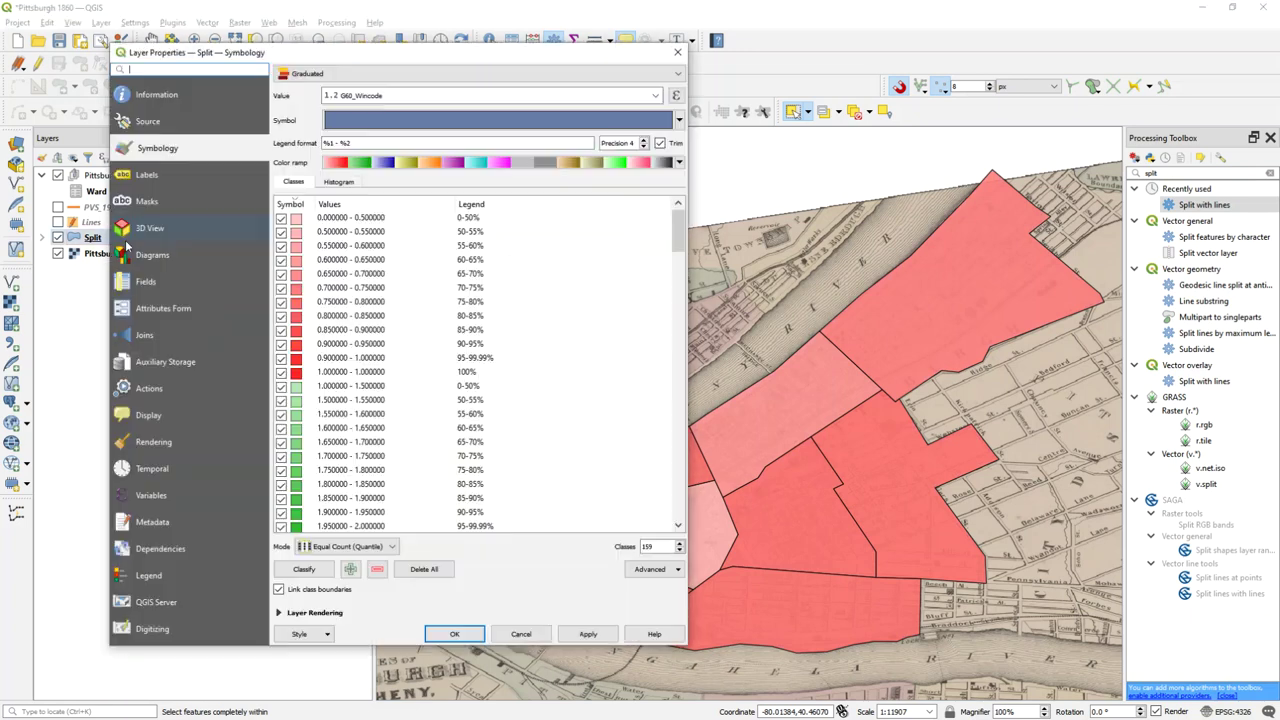
pyautogui.click(212, 178)
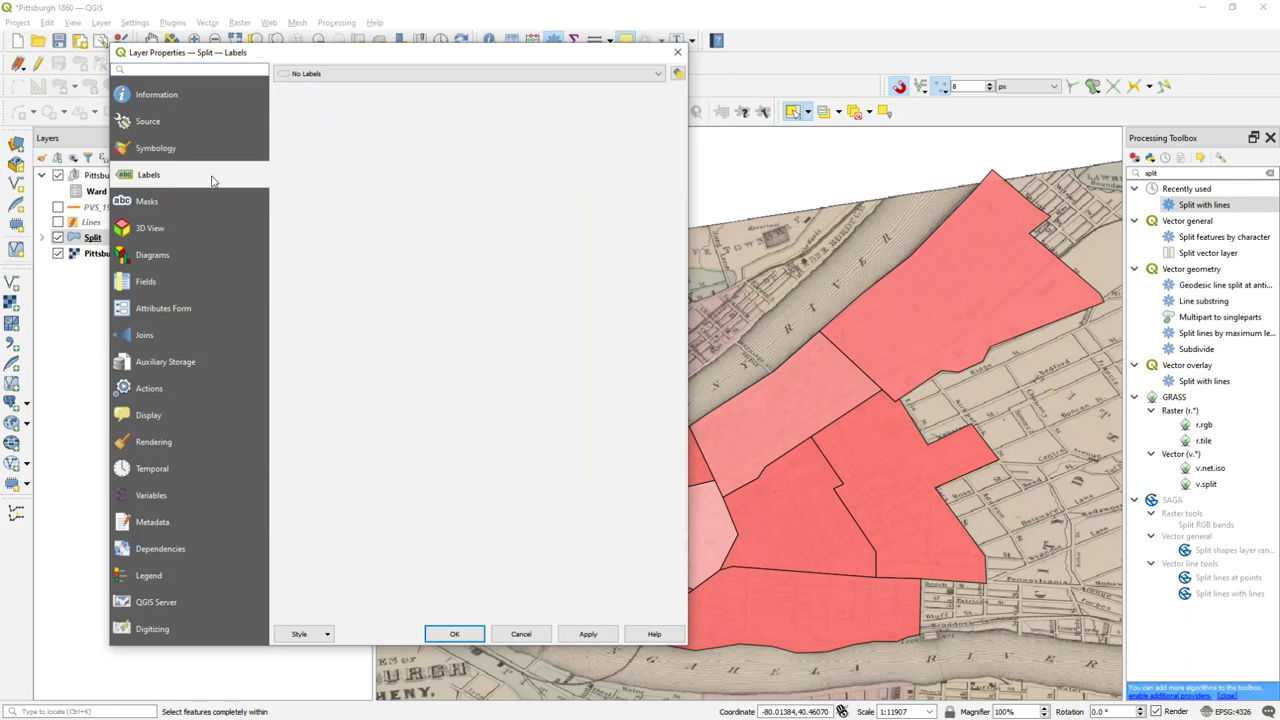
pyautogui.click(361, 76)
pyautogui.click(335, 103)
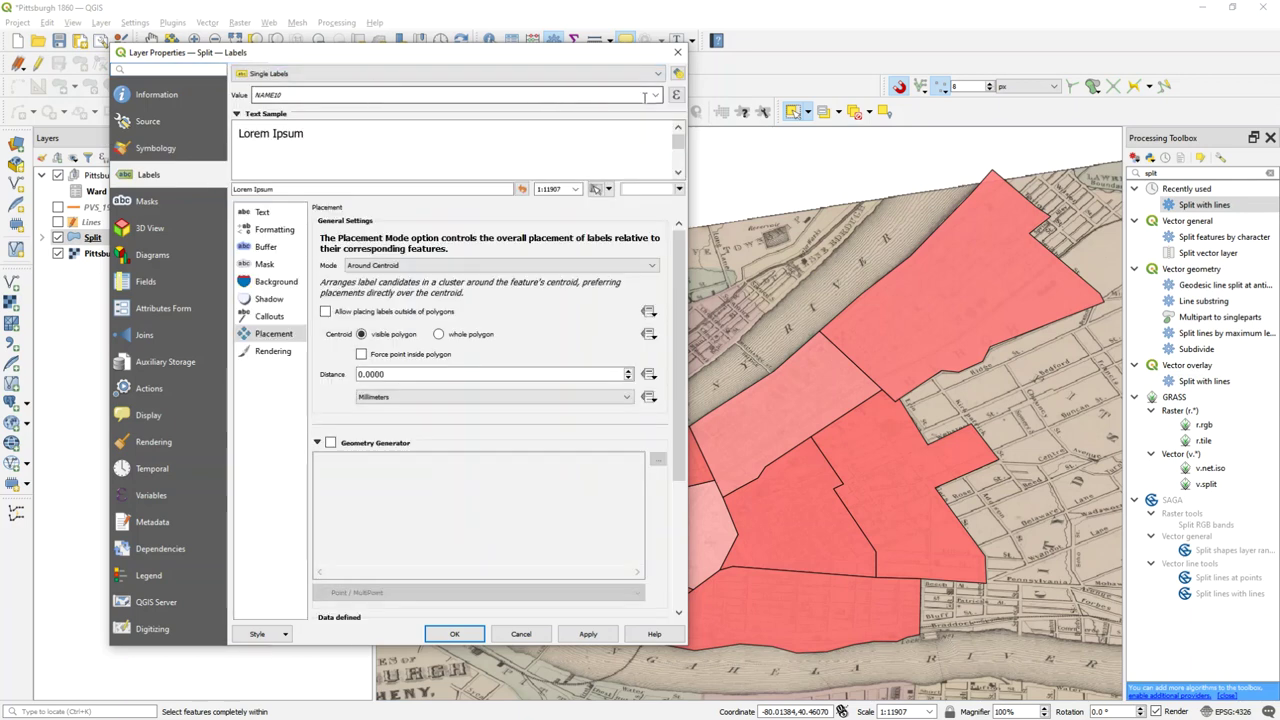
pyautogui.click(654, 95)
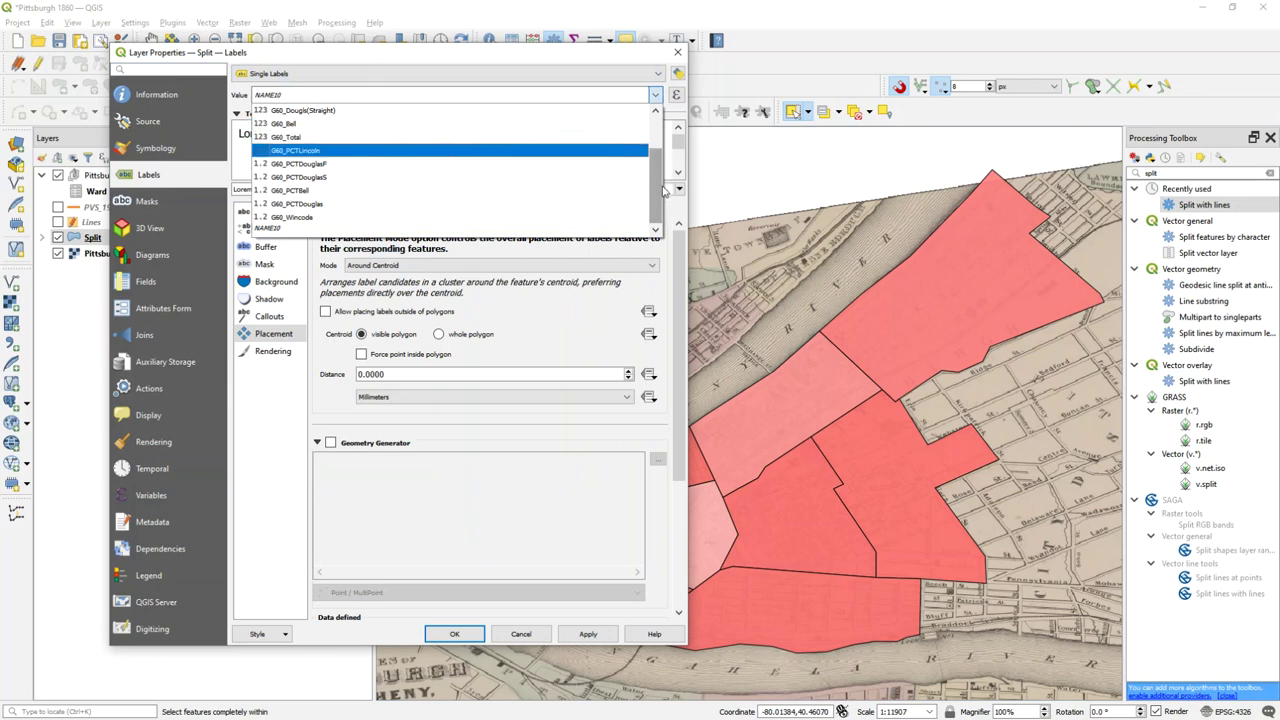
pyautogui.moveTo(657, 185); pyautogui.dragTo(657, 107)
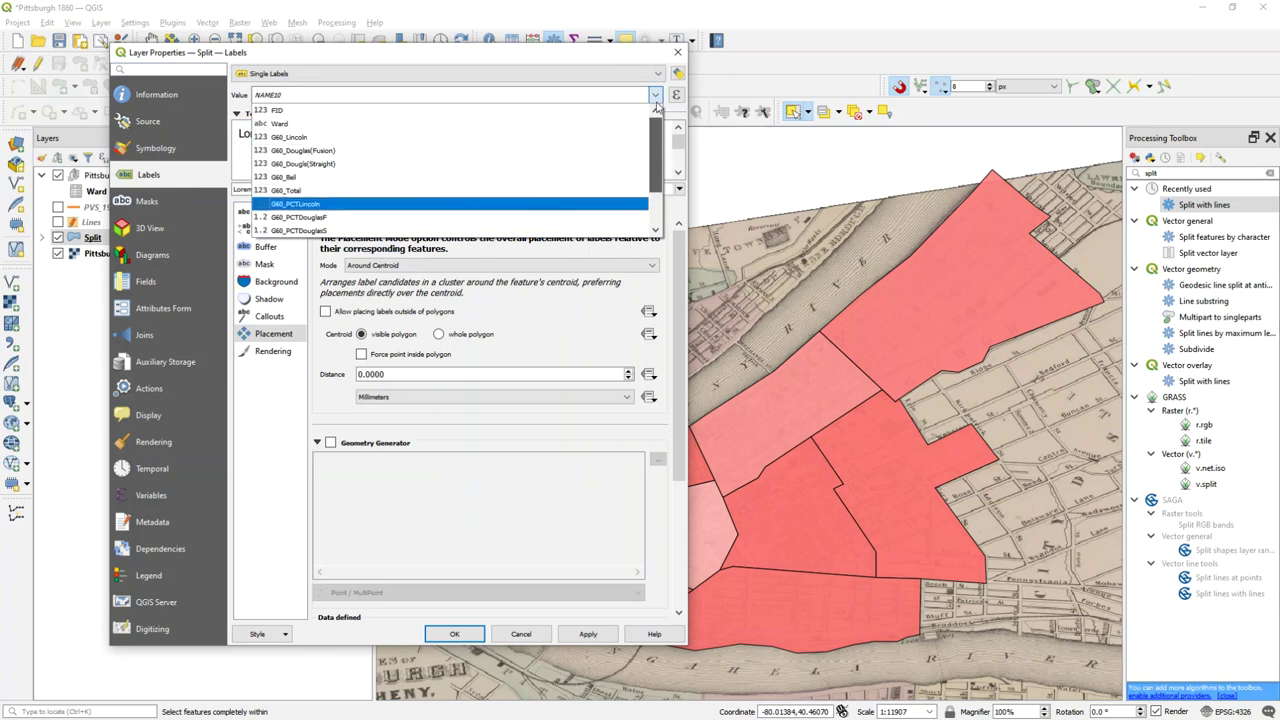
pyautogui.click(578, 125)
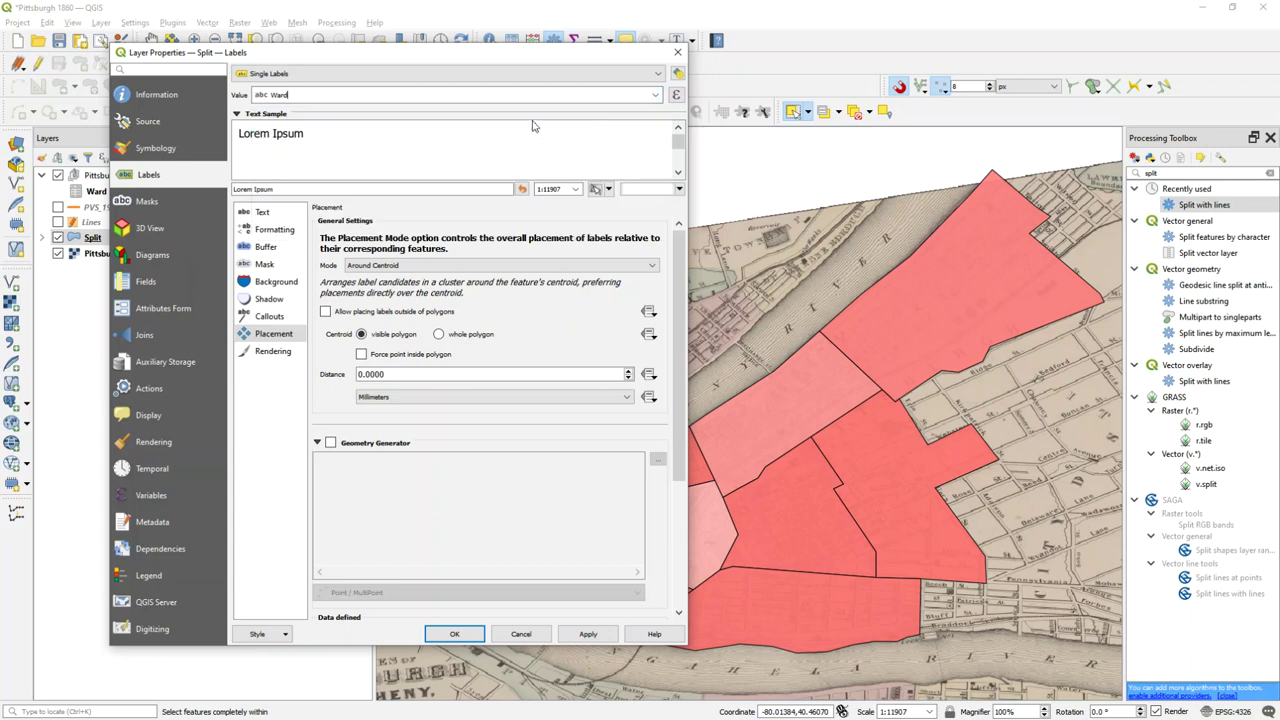
# - Add a text buffer to the ward labels, place them Offset from Centroid with the point forced inside the polygon, and apply
pyautogui.click(266, 250)
pyautogui.click(360, 230)
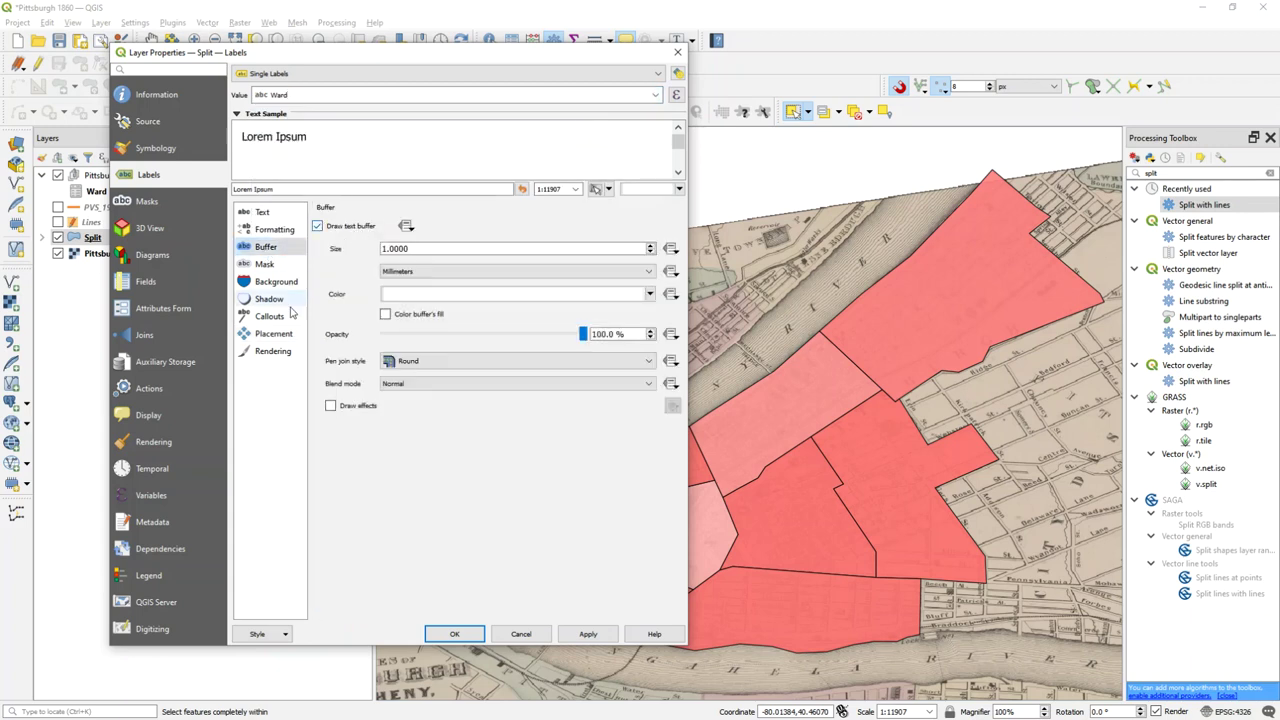
pyautogui.click(273, 334)
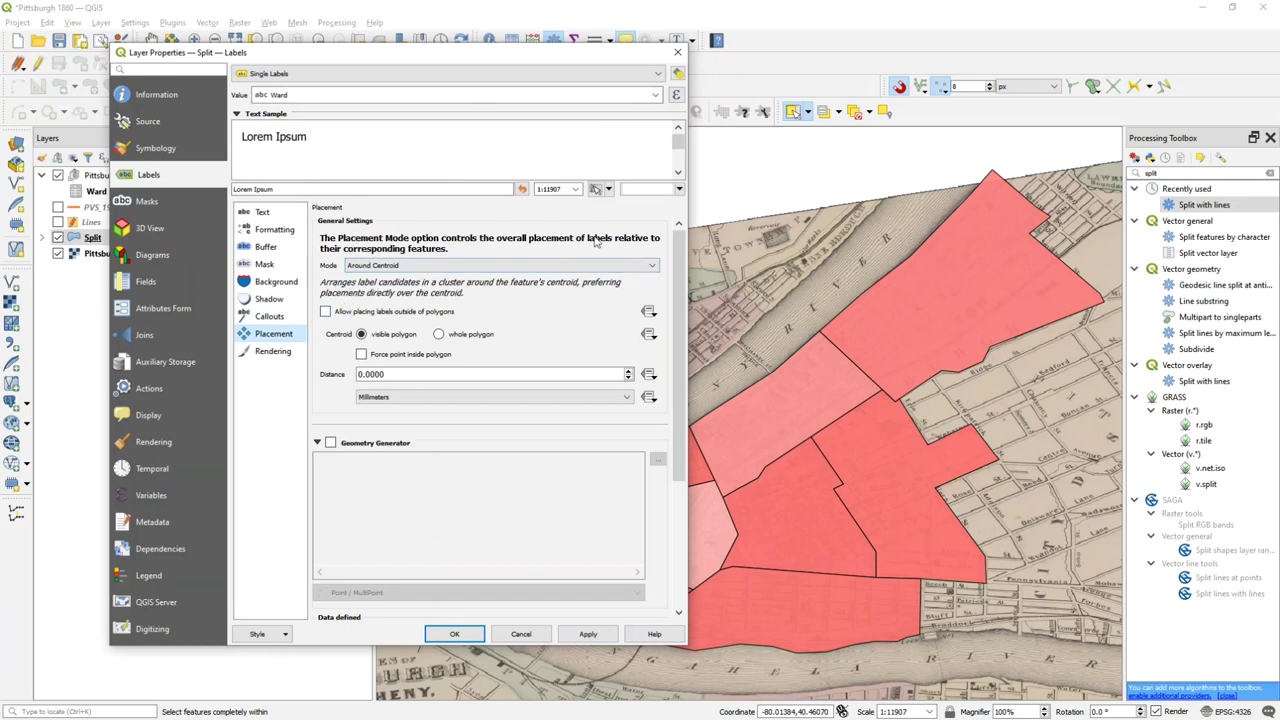
pyautogui.click(459, 266)
pyautogui.click(426, 279)
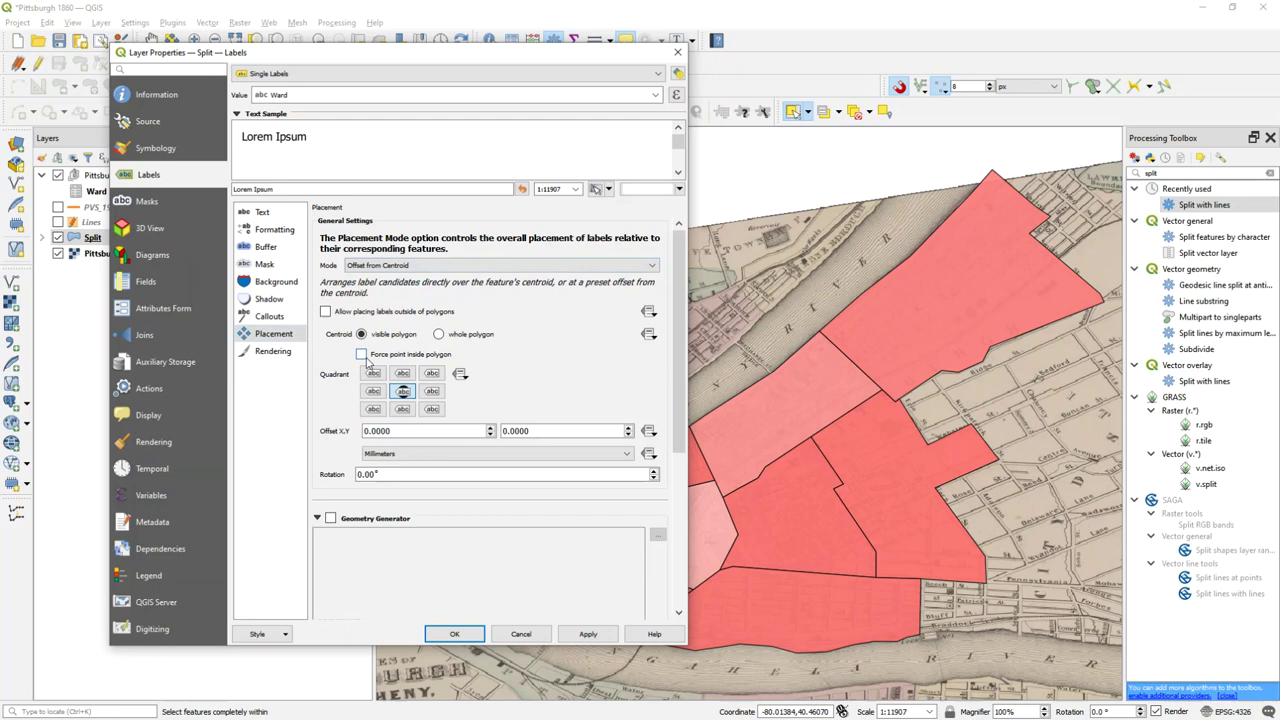
pyautogui.click(578, 636)
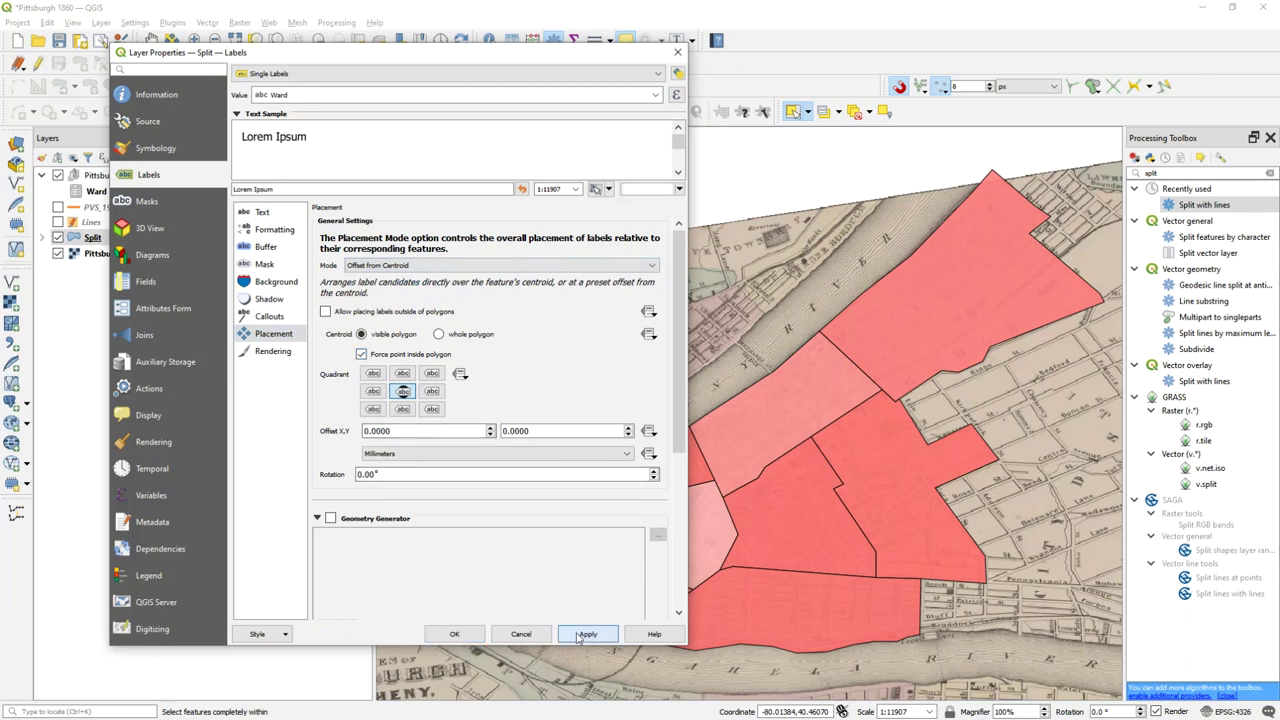
pyautogui.click(452, 633)
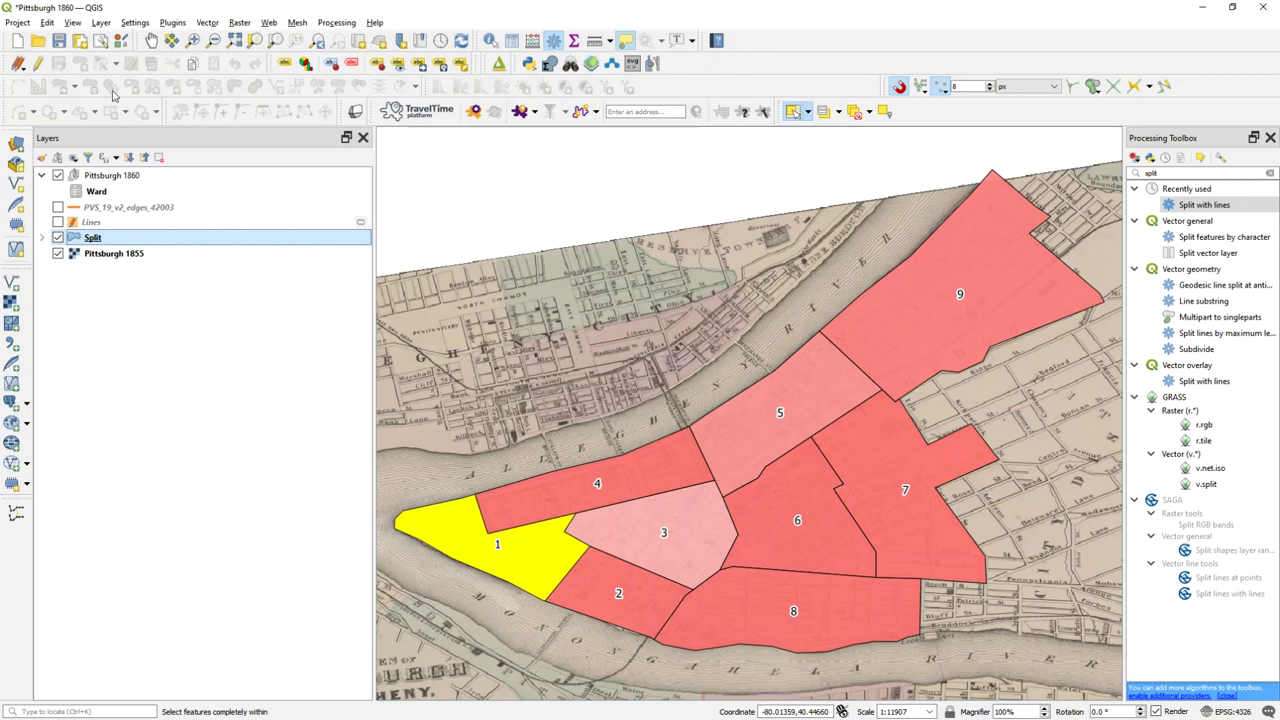
# - Save the project and clear the selection of the Ward 1 polygon
pyautogui.click(59, 40)
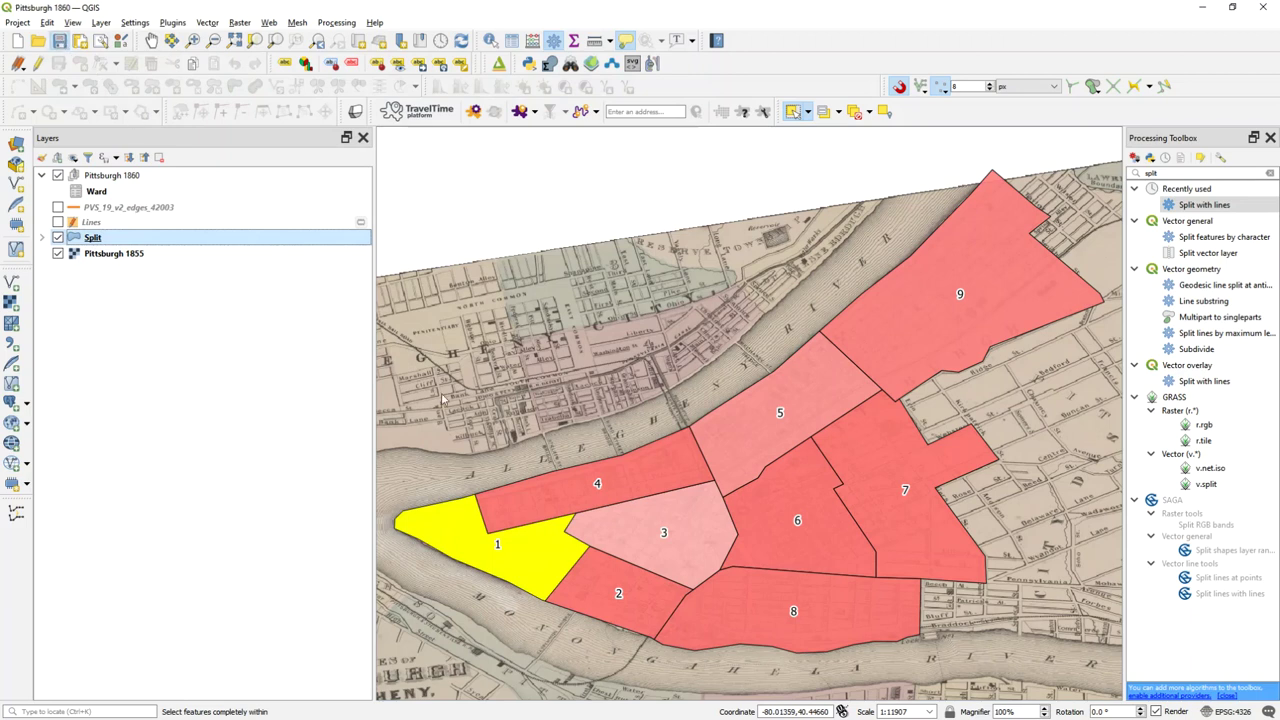
pyautogui.click(855, 112)
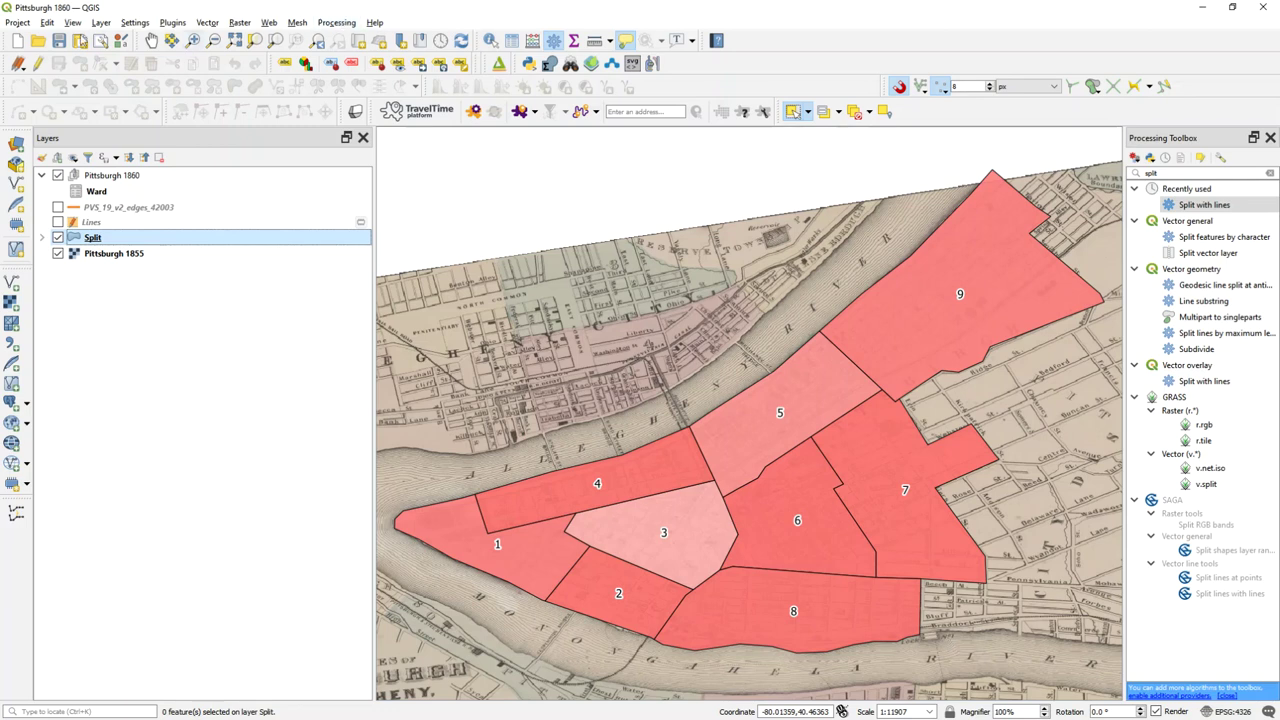
# - Create a print layout titled "Pittsburgh 1860" from the specific template QGIS 16x9.qpt
pyautogui.click(17, 22)
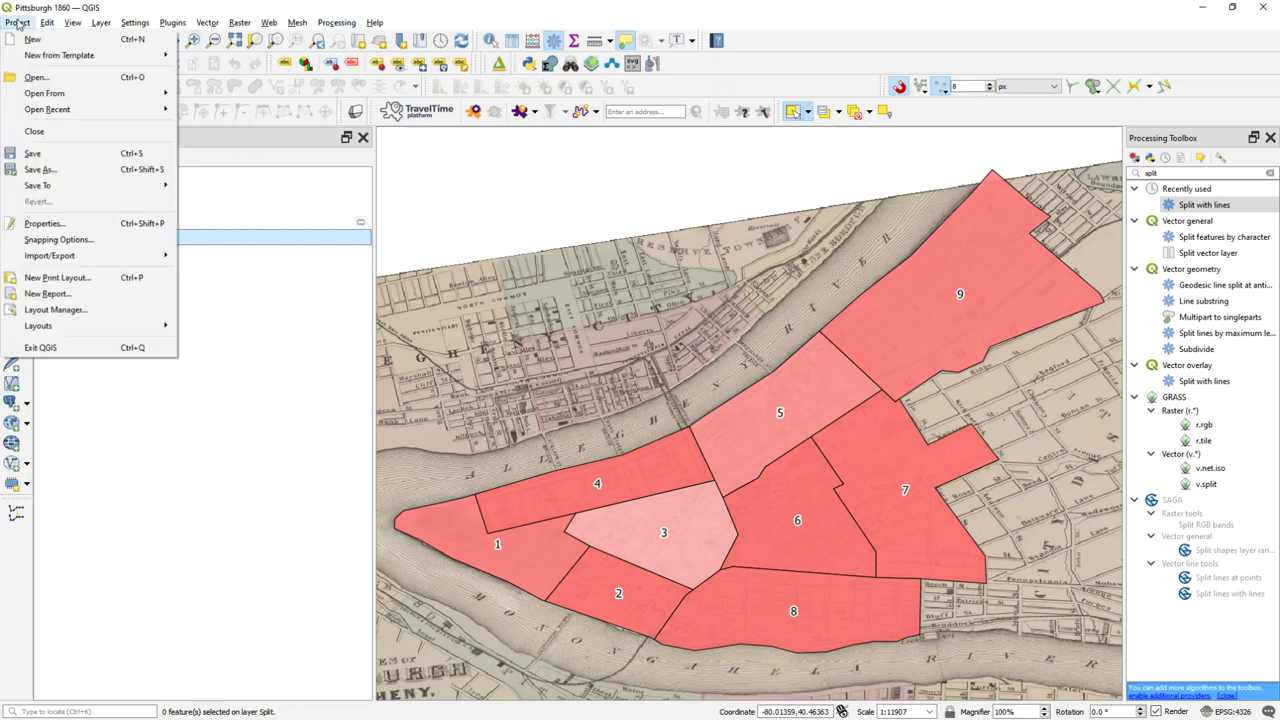
pyautogui.click(128, 309)
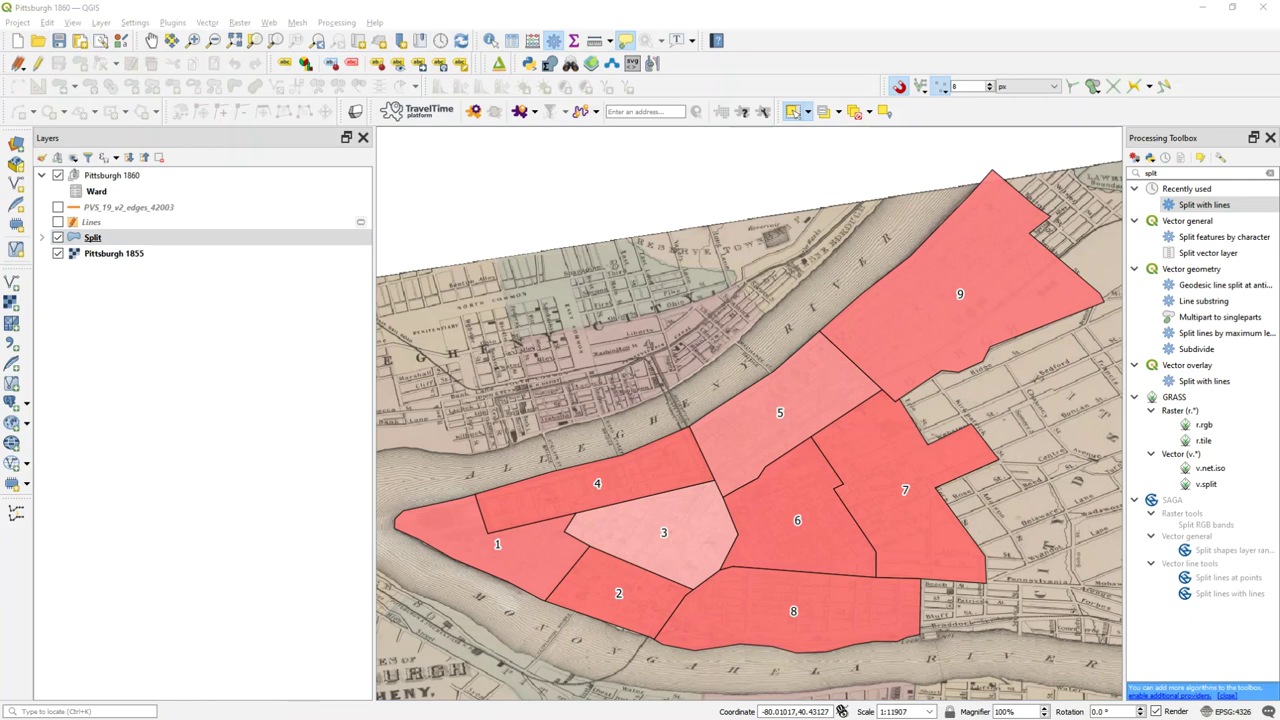
pyautogui.moveTo(0, 296); pyautogui.dragTo(345, 263)
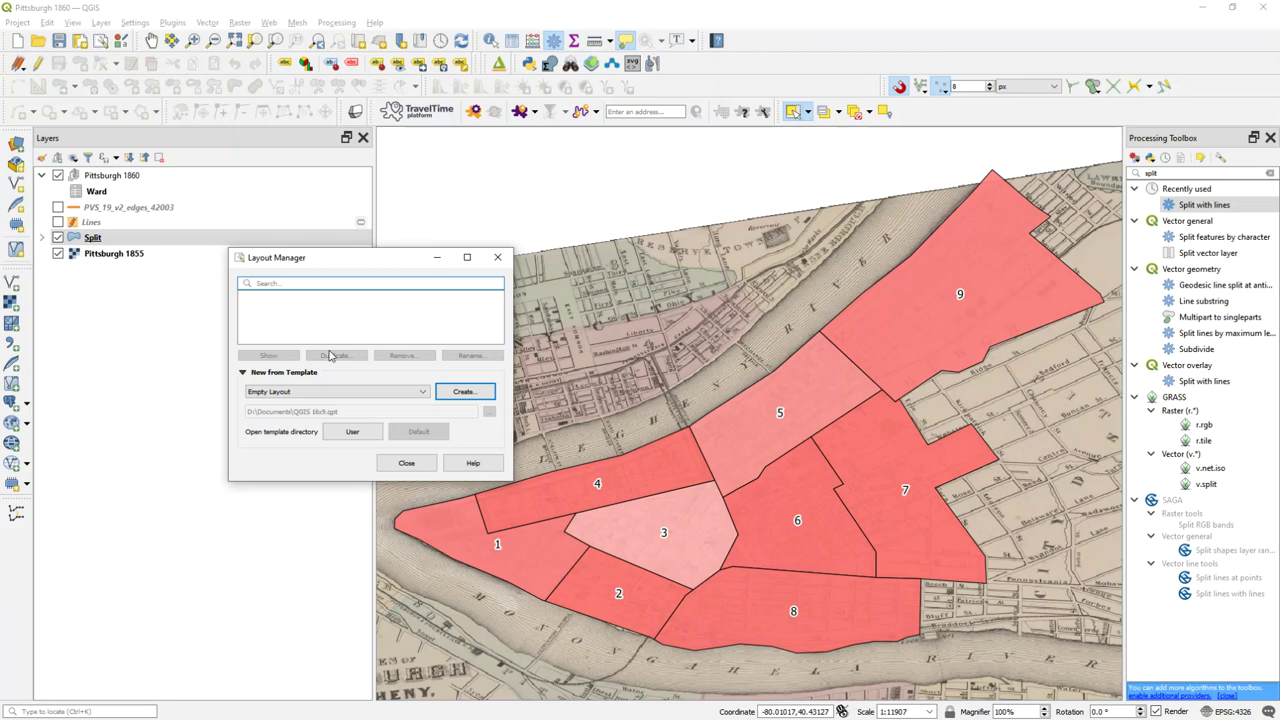
pyautogui.click(404, 393)
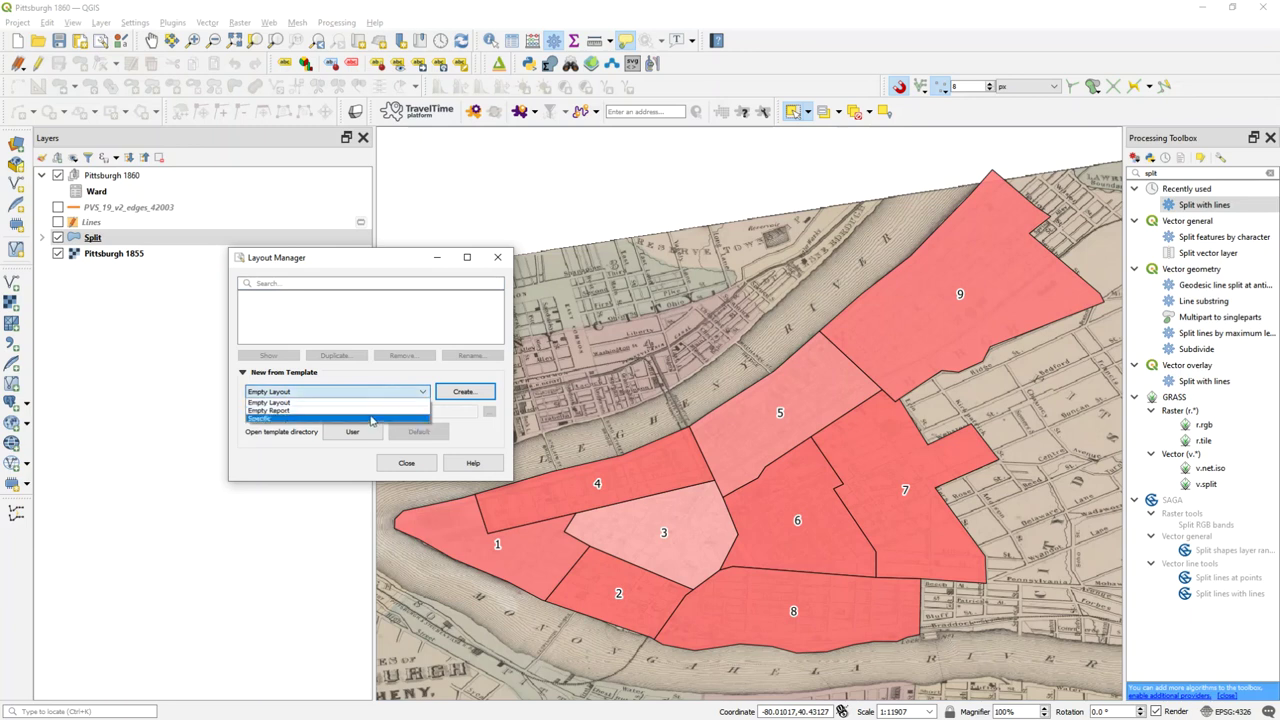
pyautogui.click(370, 418)
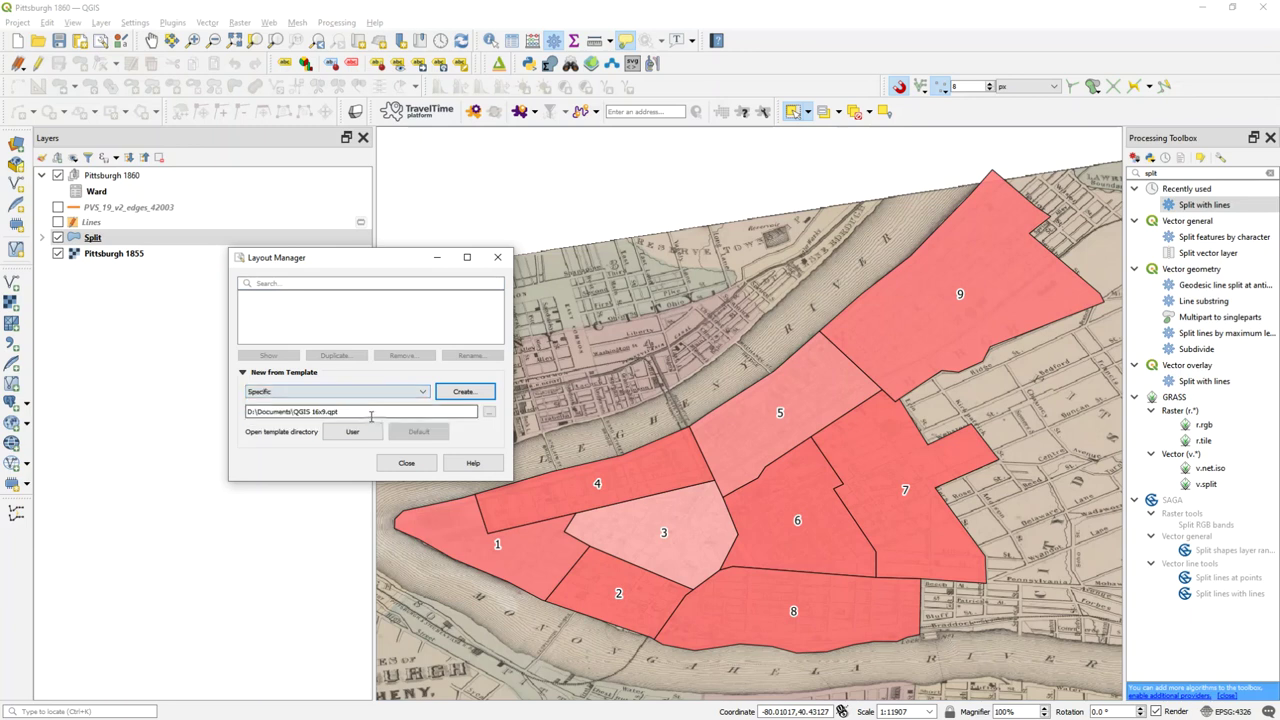
pyautogui.click(464, 392)
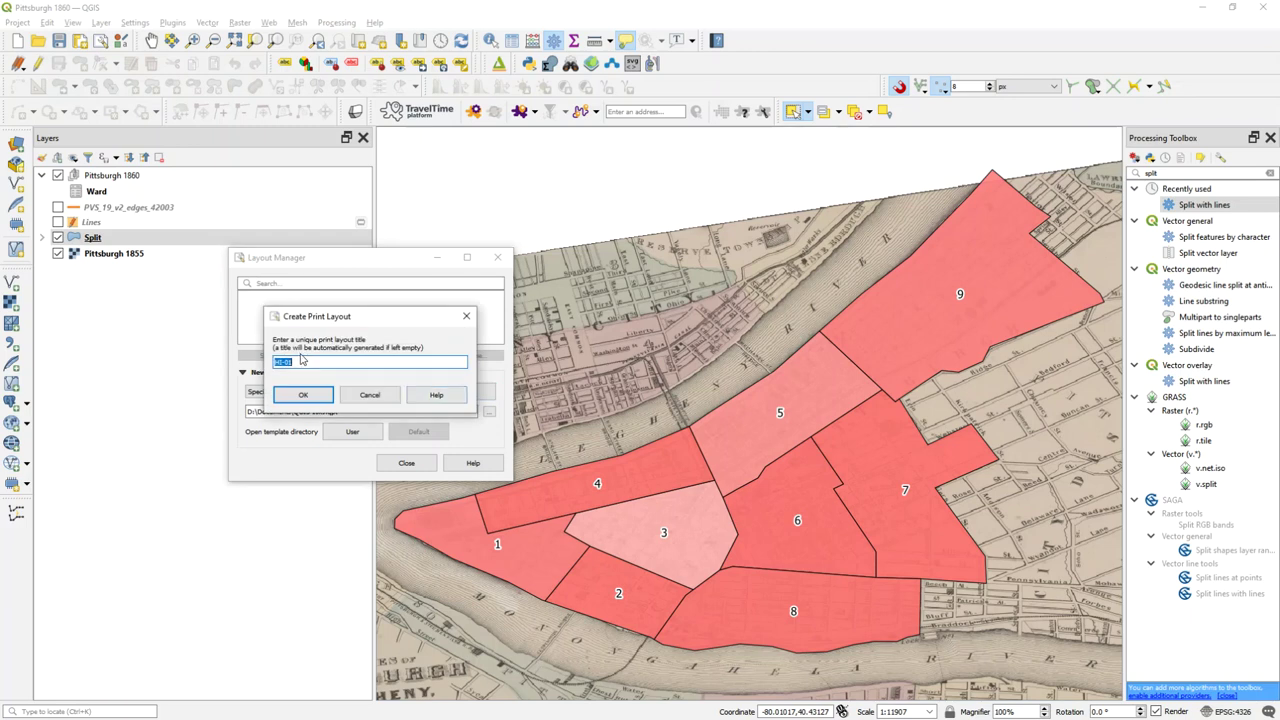
pyautogui.write('Pittsburgh 1860')
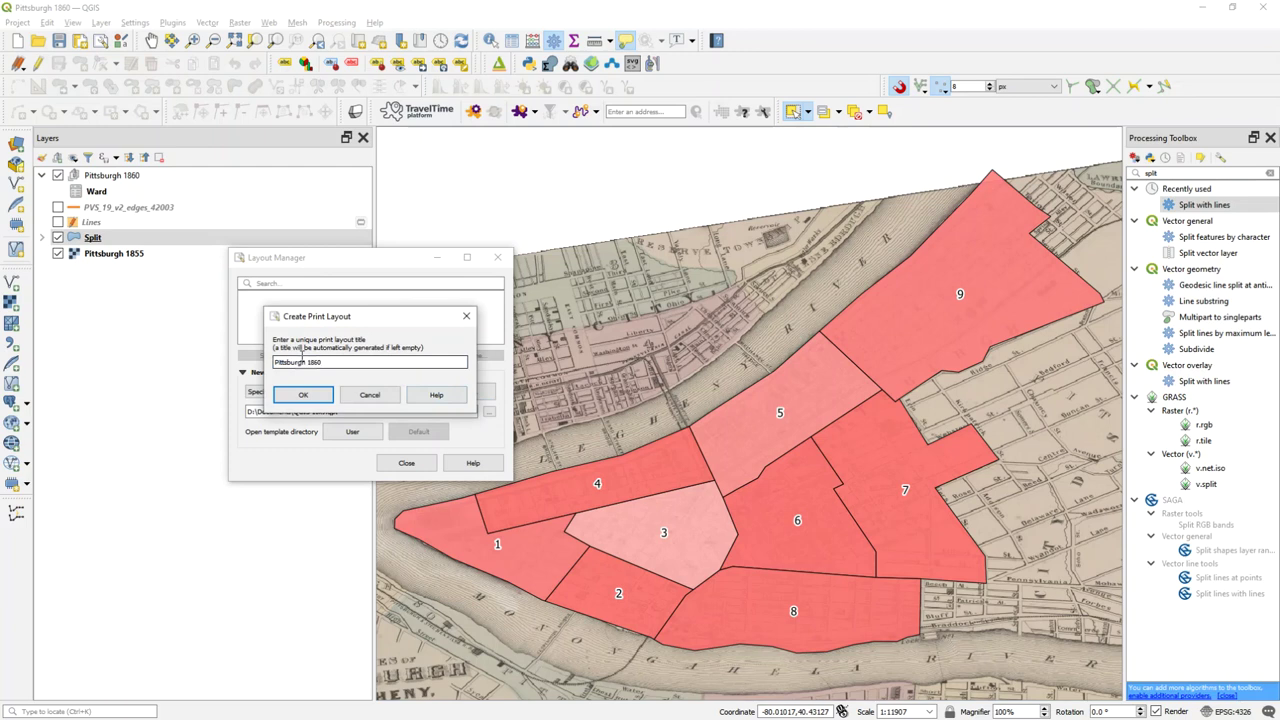
pyautogui.press('Return')
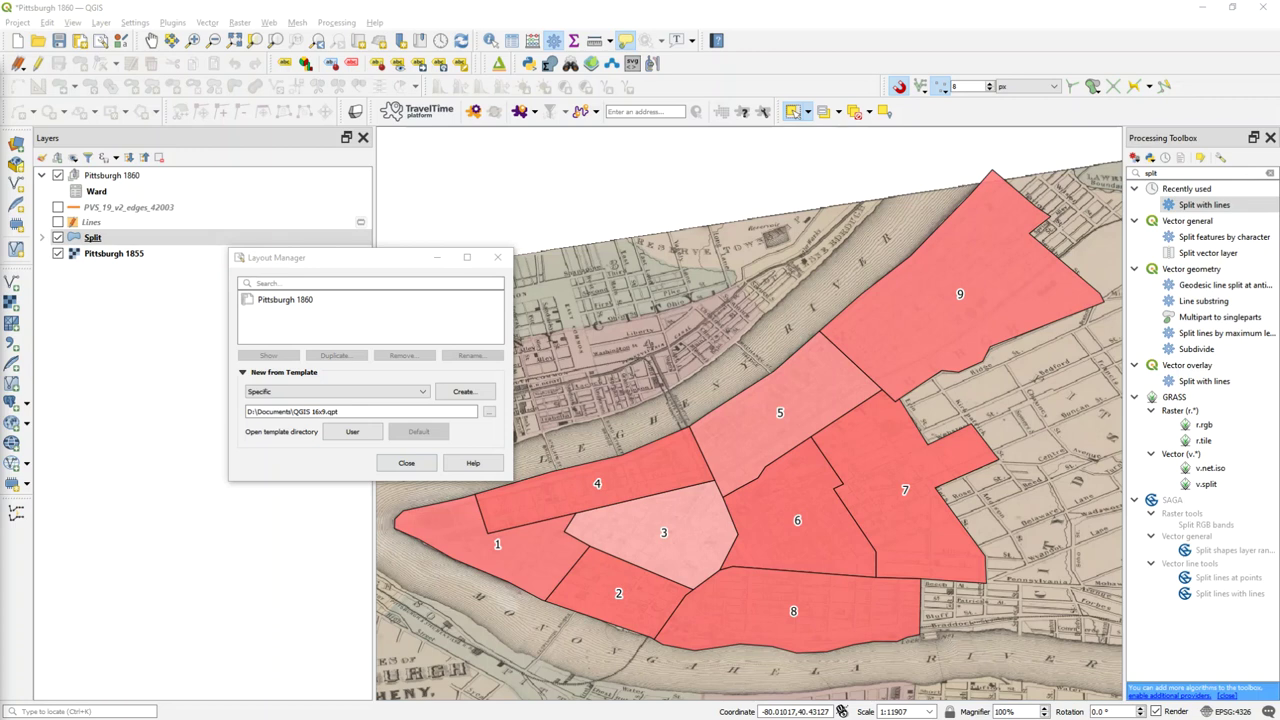
# - Open the Pittsburgh 1860 layout full-screen and add a map about 274 mm wide from the page's upper-left corner, spanning the full page height
pyautogui.doubleClick(285, 299)
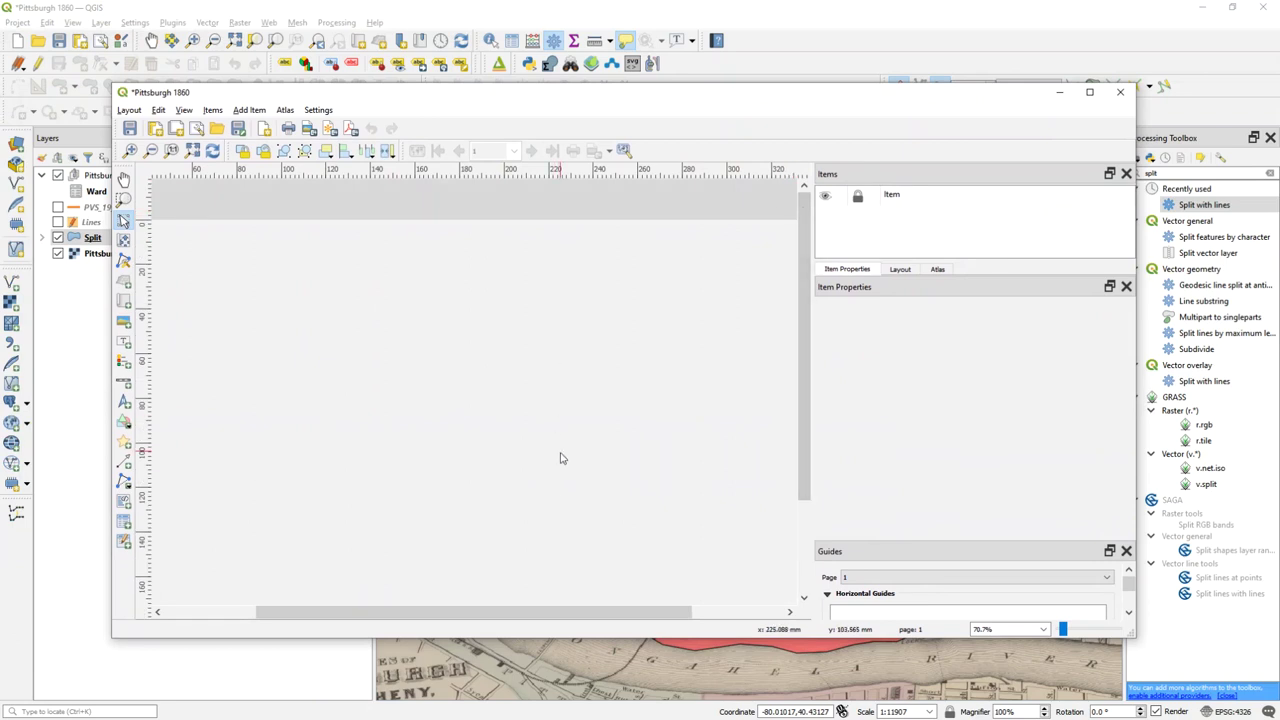
pyautogui.click(1089, 92)
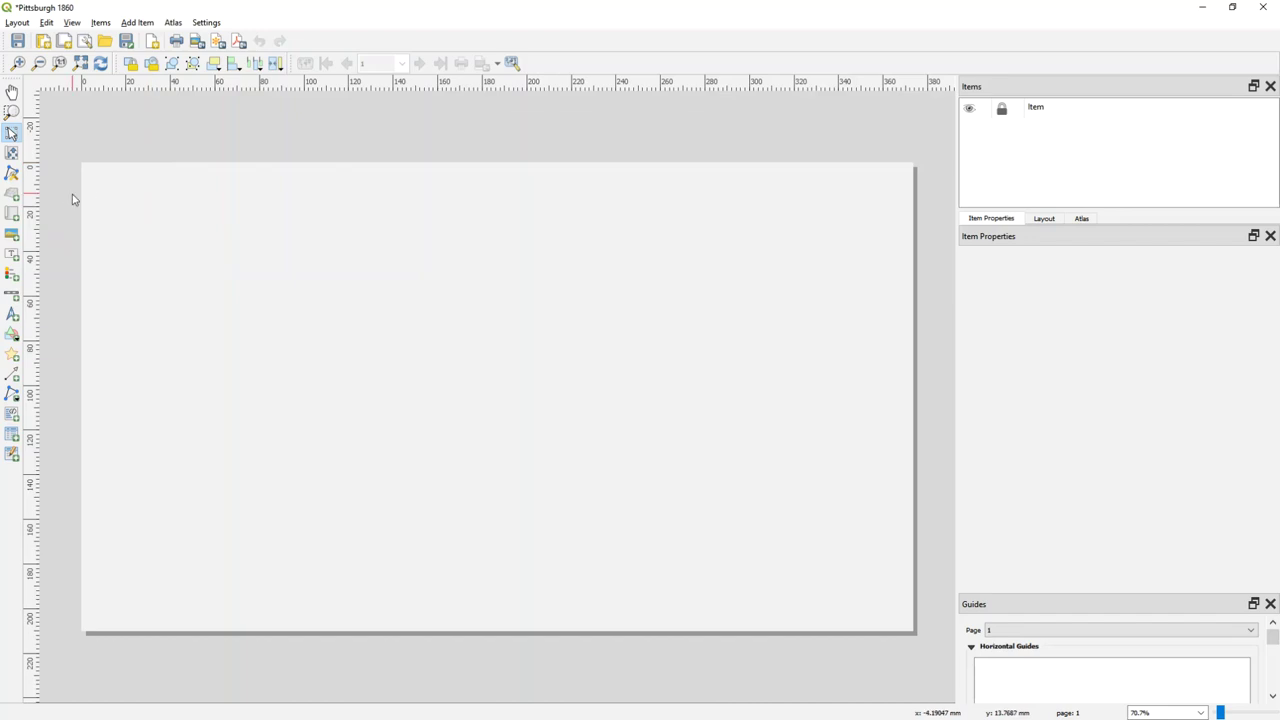
pyautogui.click(12, 214)
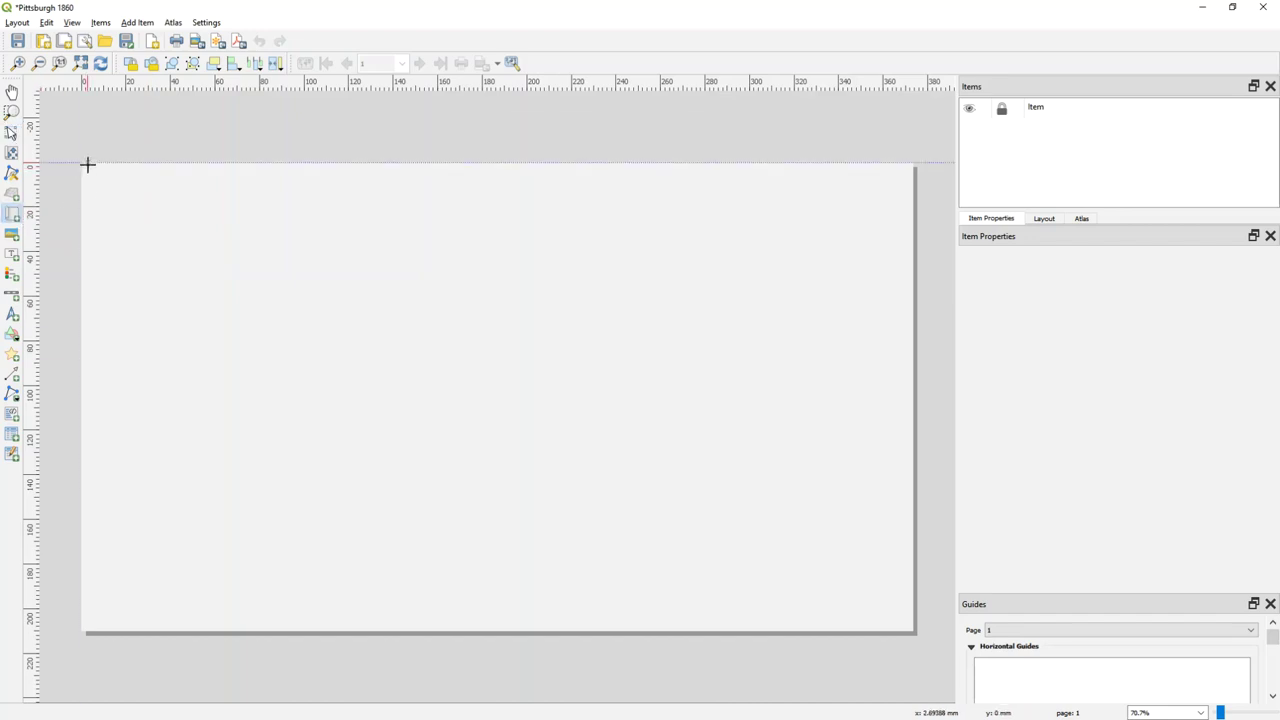
pyautogui.moveTo(82, 166); pyautogui.dragTo(694, 631)
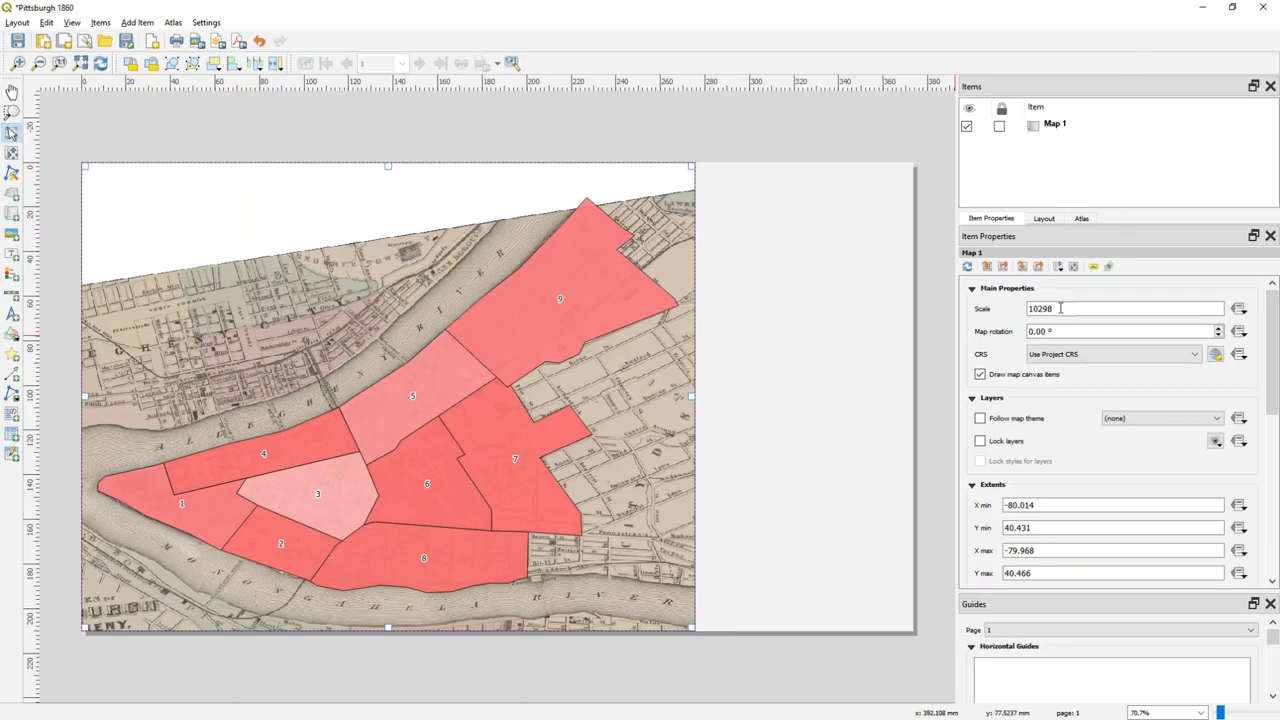
# - Set the layout map's CRS to EPSG:3365 NAD83(HARN) / Pennsylvania South (ftUS) and its scale to 17500
pyautogui.click(1080, 356)
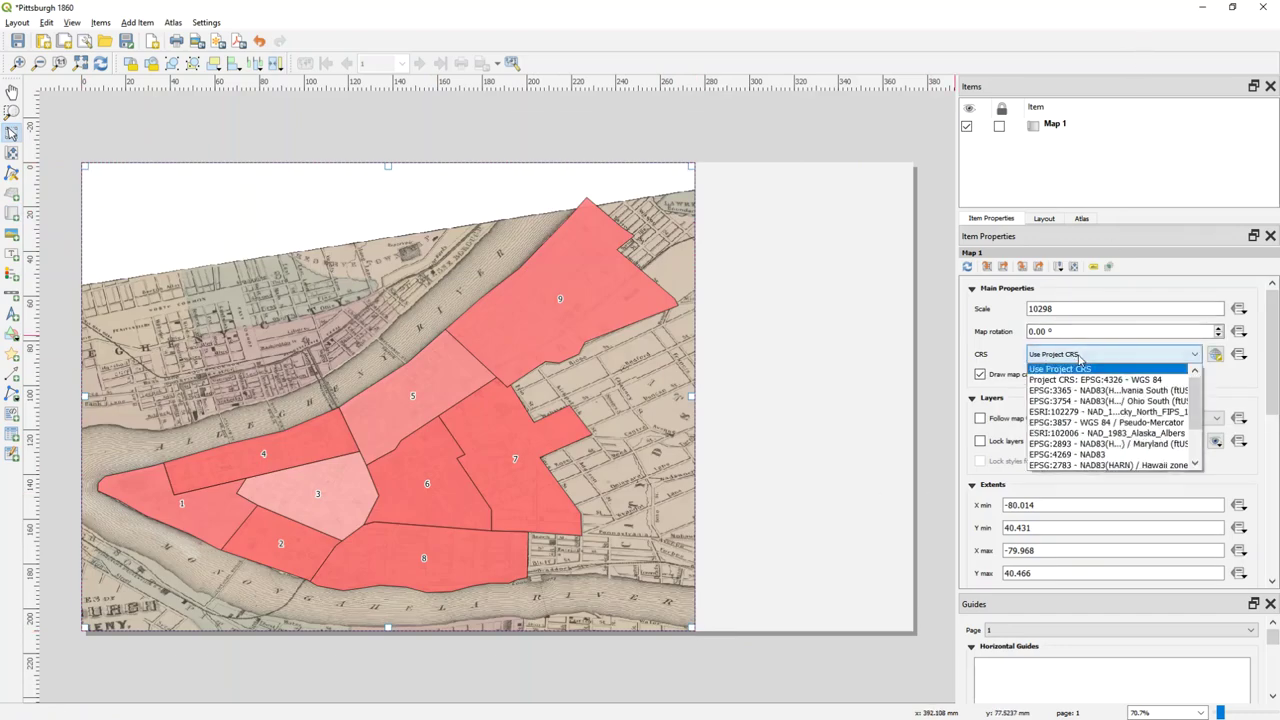
pyautogui.click(1150, 391)
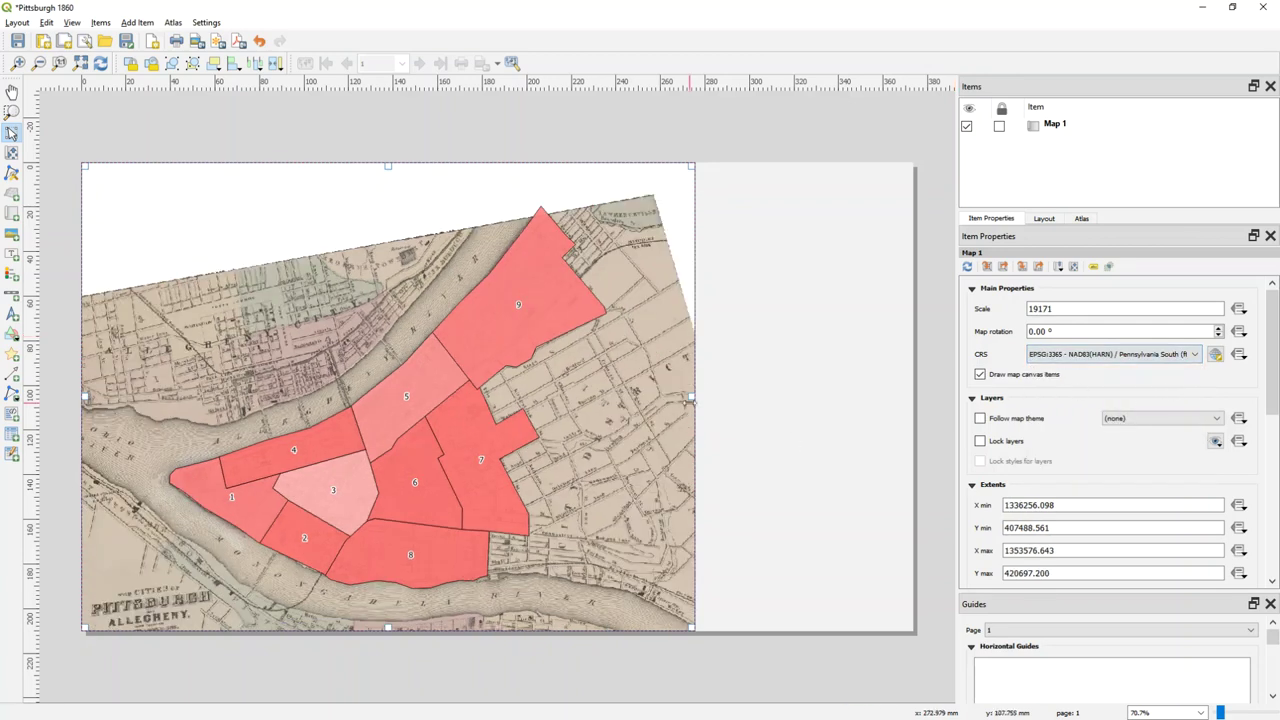
pyautogui.doubleClick(1045, 309)
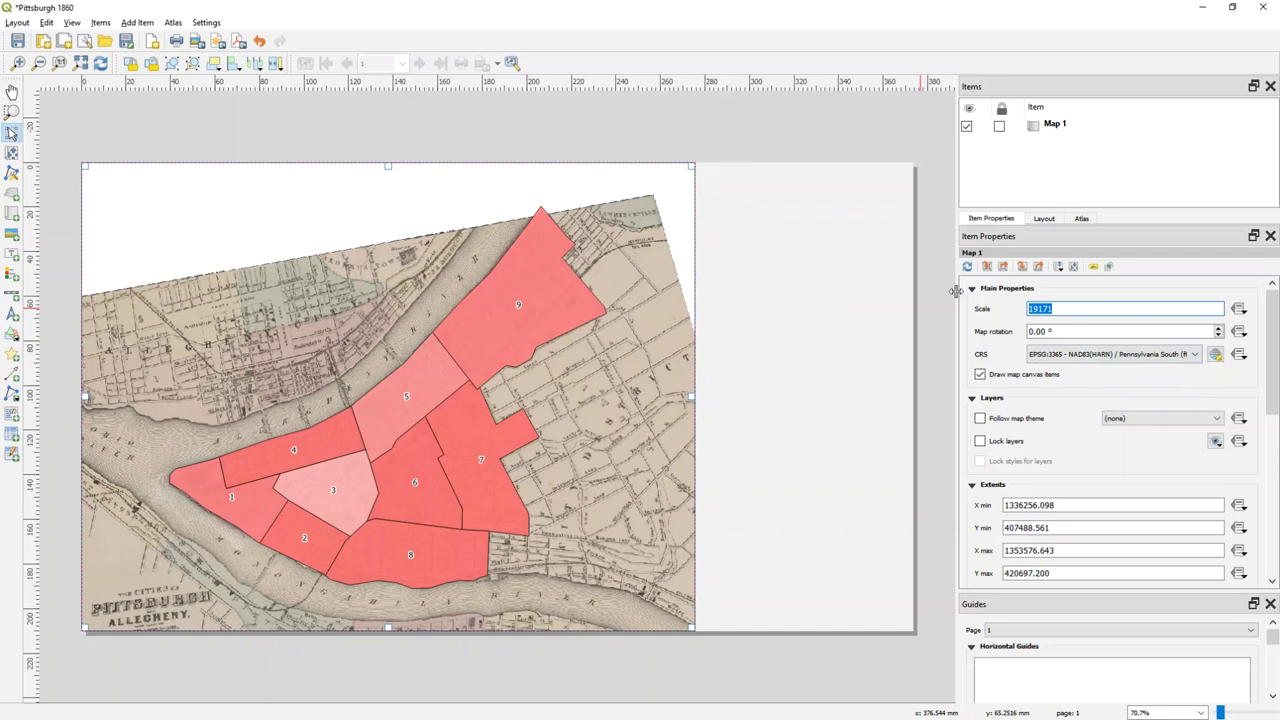
pyautogui.write('17500')
pyautogui.press('Return')
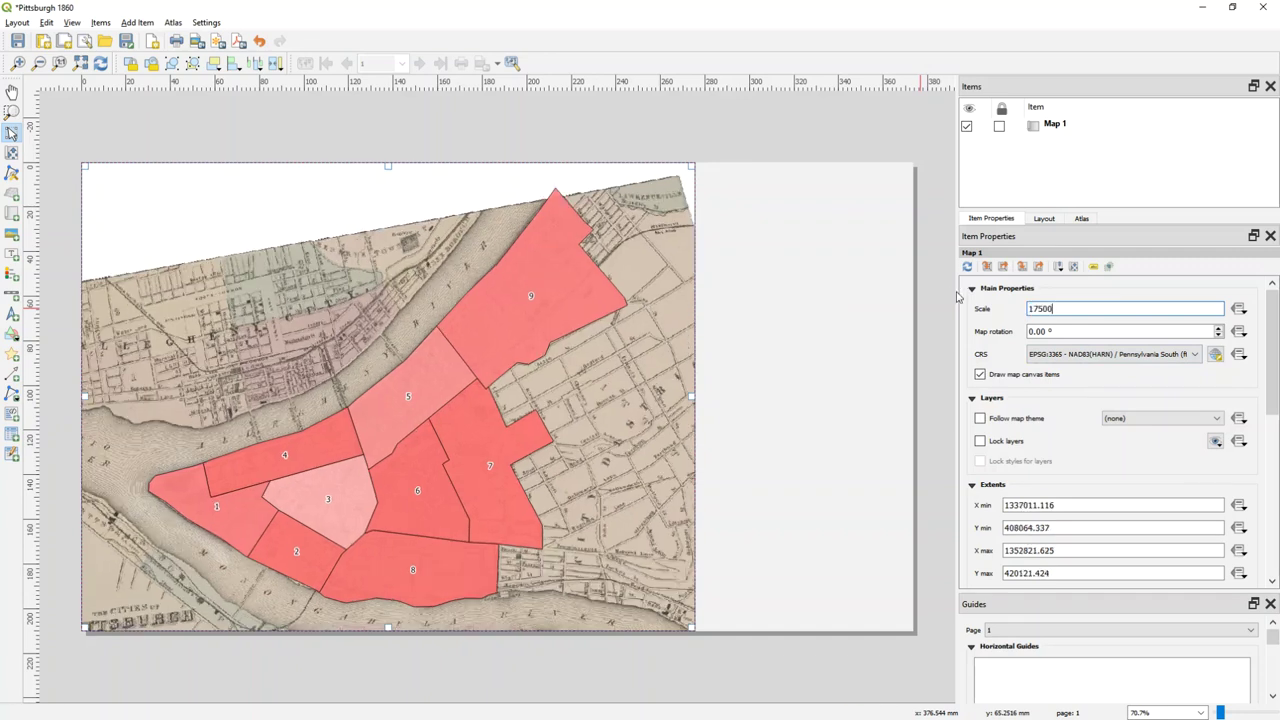
# - Widen the item properties area and set the layout map's scale to 16000
pyautogui.moveTo(957, 297); pyautogui.dragTo(921, 297)
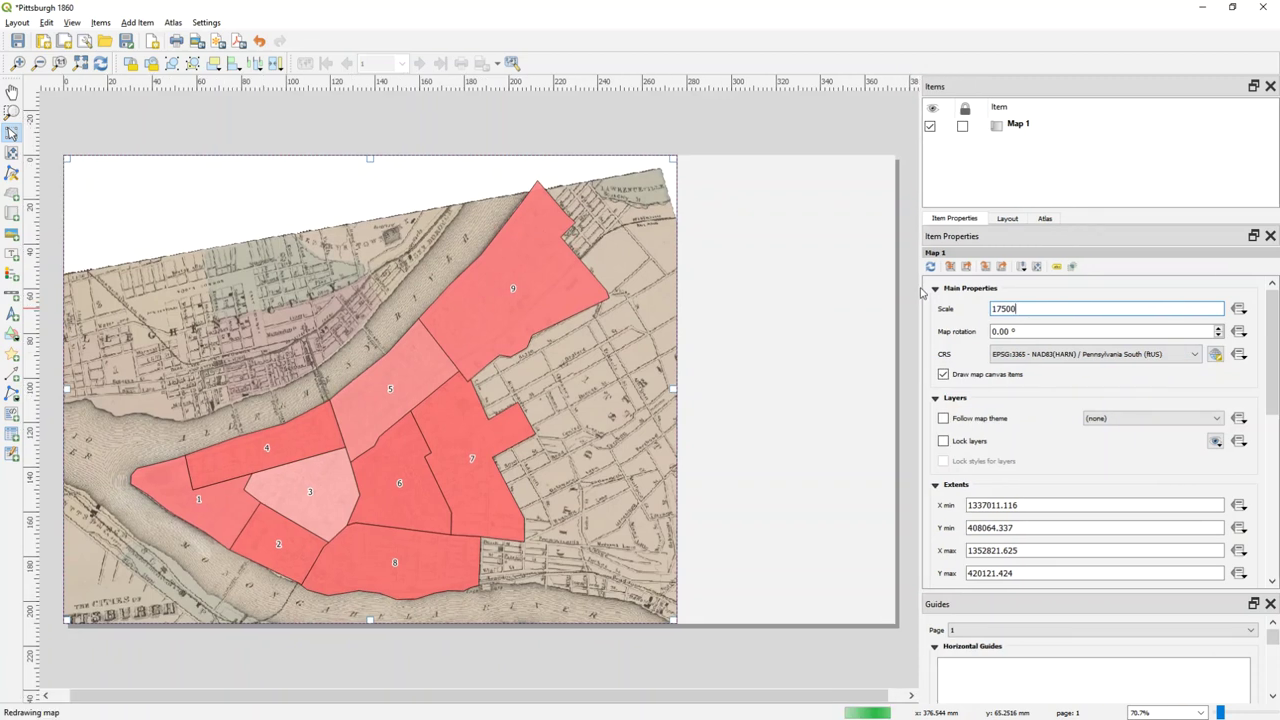
pyautogui.moveTo(1024, 308); pyautogui.dragTo(933, 304)
pyautogui.write('16000')
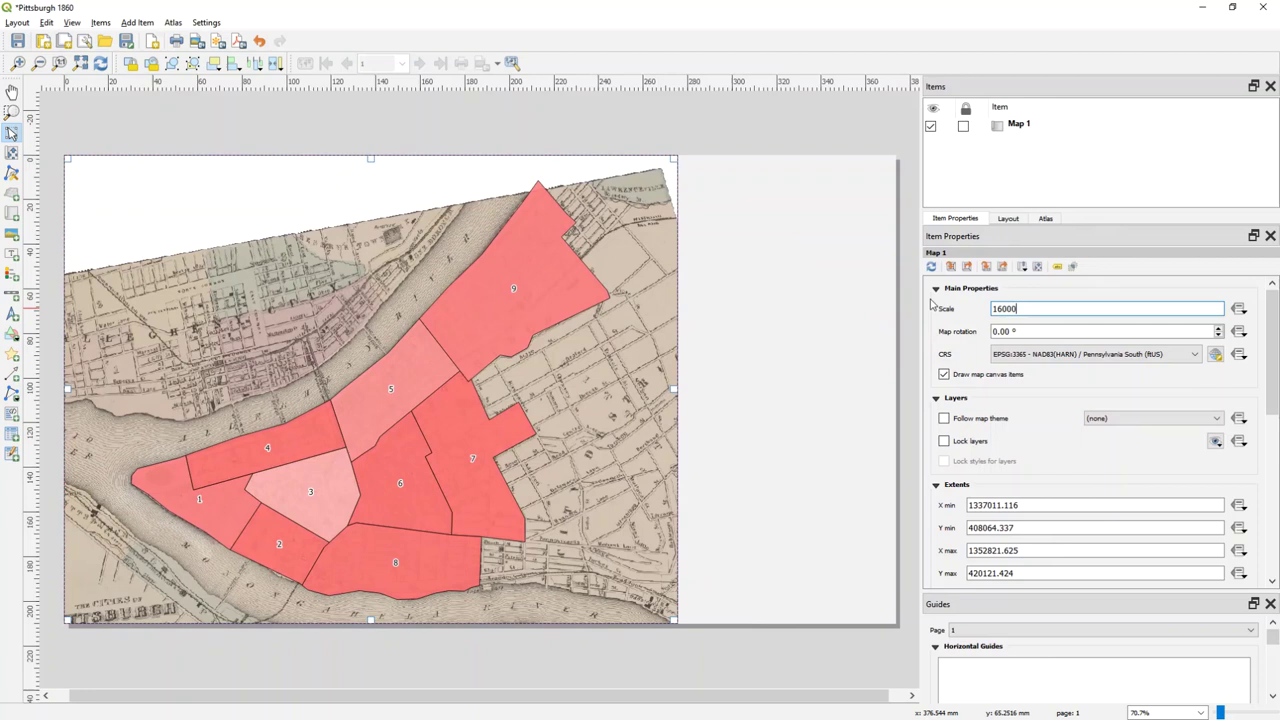
pyautogui.press('Return')
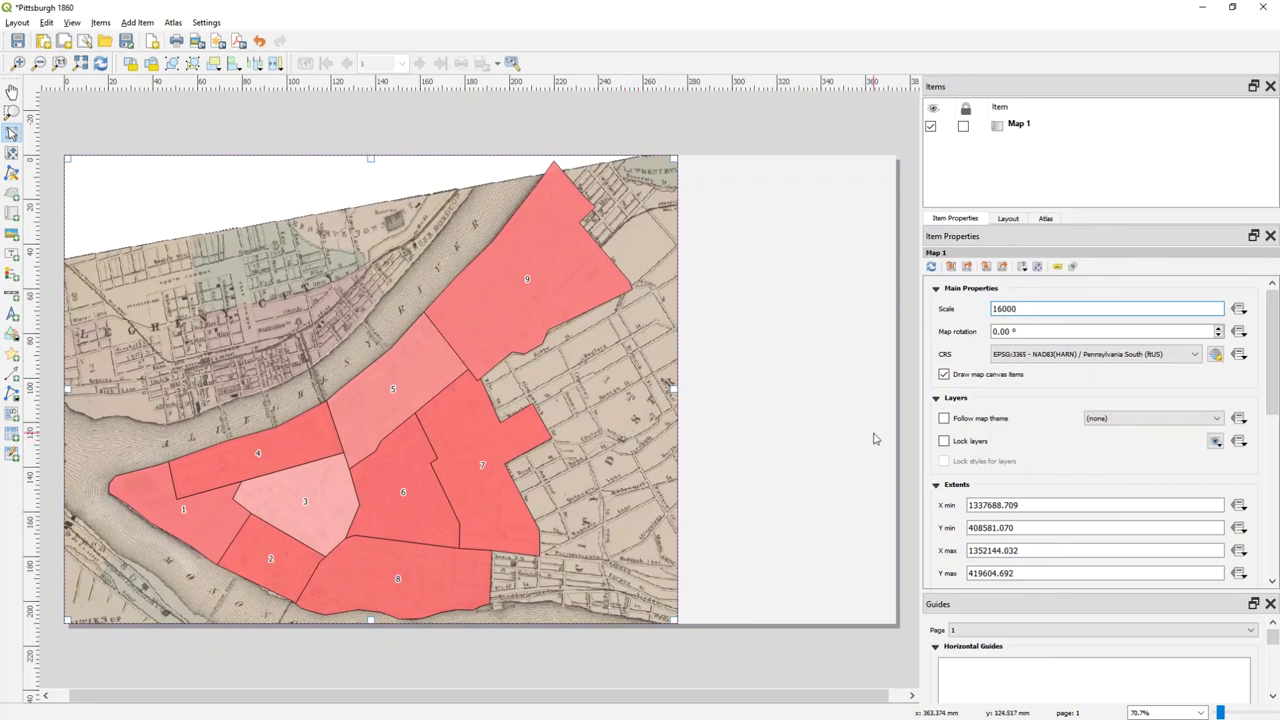
# - Set the layout map's background colour to the beige sampled from the historical map's paper
pyautogui.scroll(-10, 926, 415)
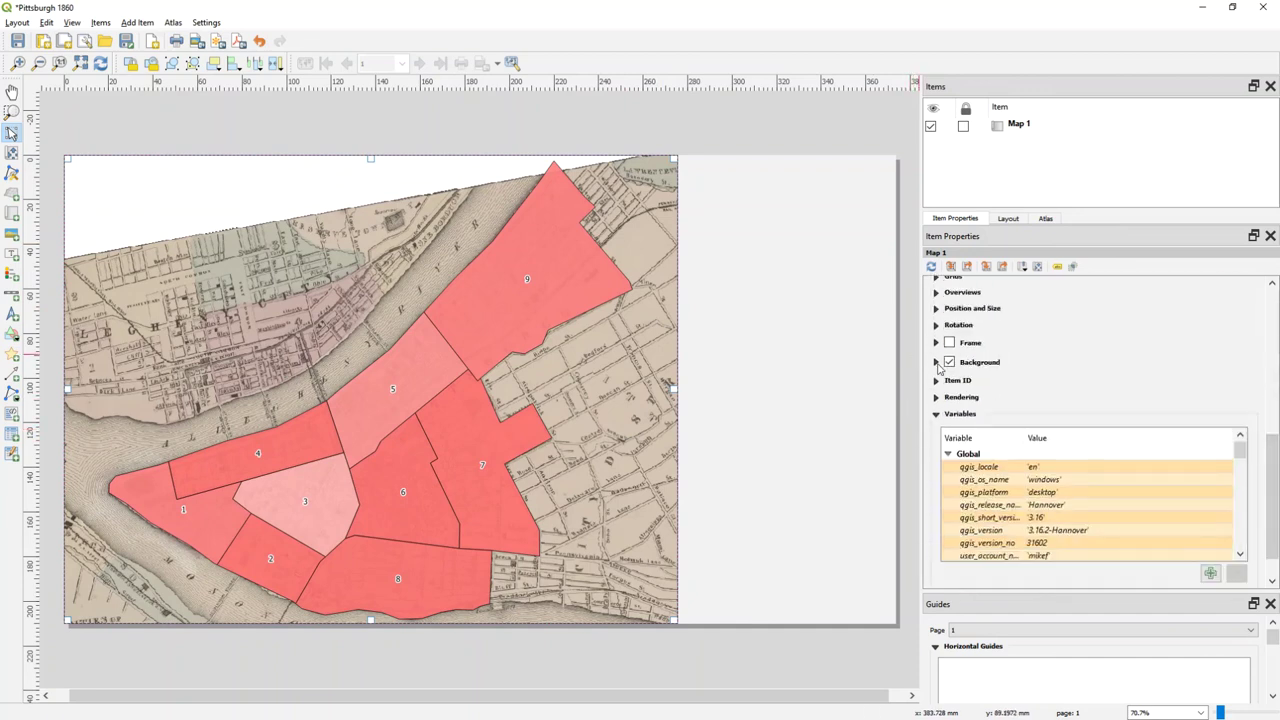
pyautogui.click(936, 366)
pyautogui.click(1007, 381)
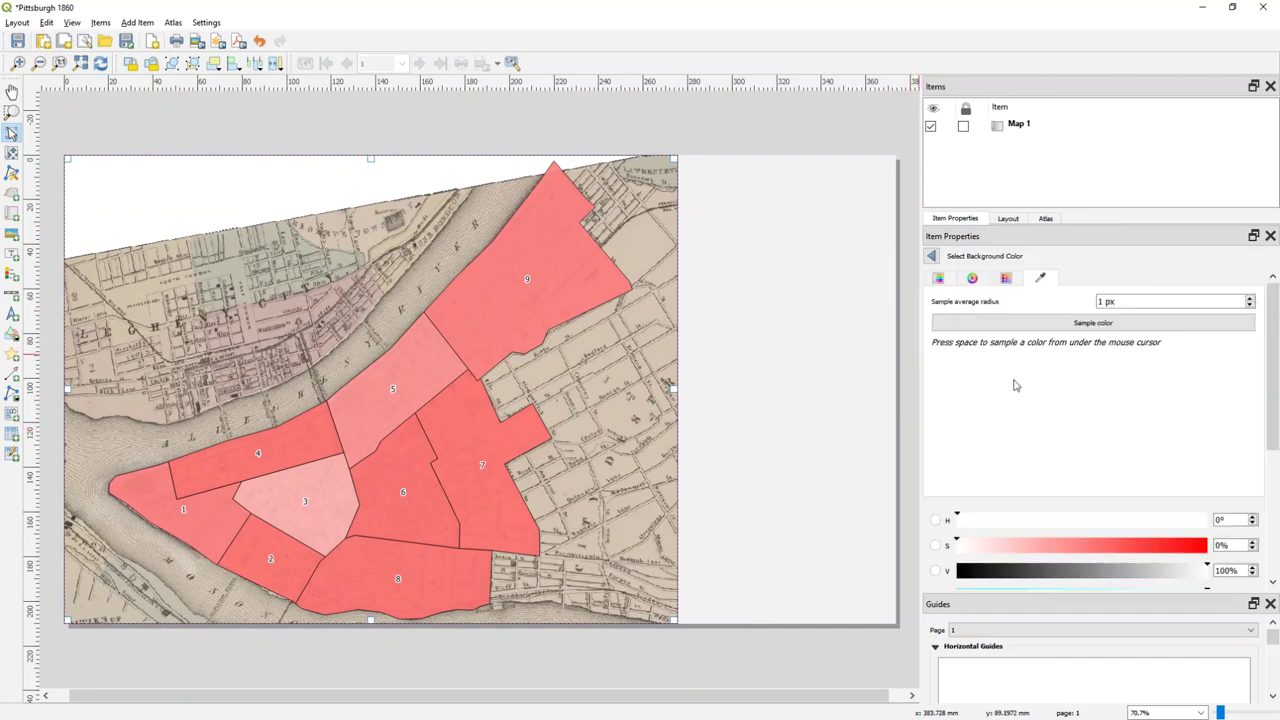
pyautogui.click(1052, 322)
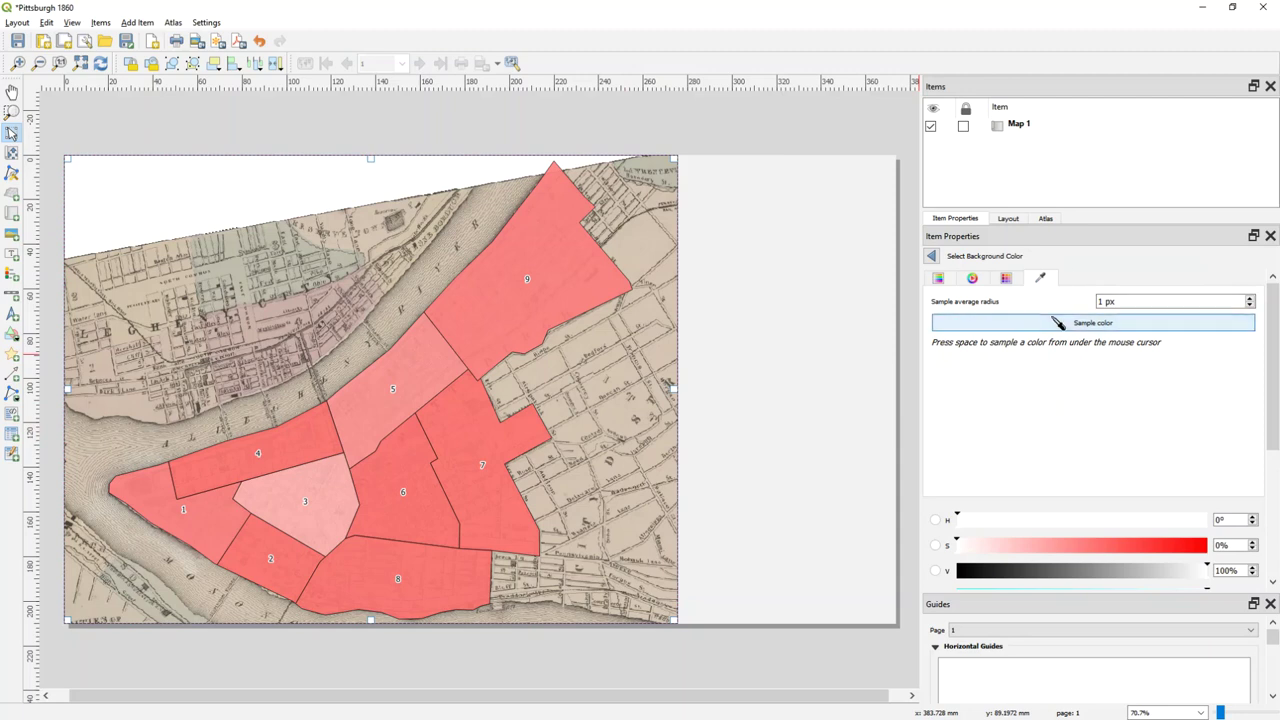
pyautogui.click(106, 612)
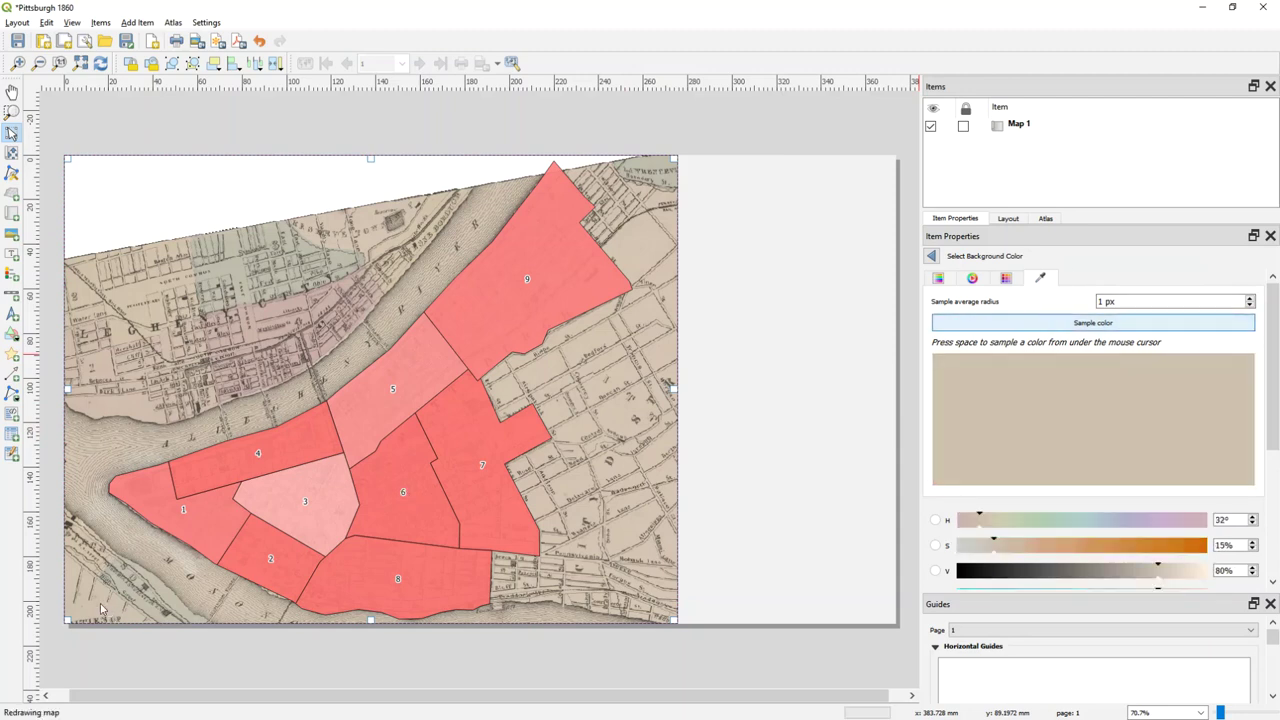
pyautogui.click(931, 257)
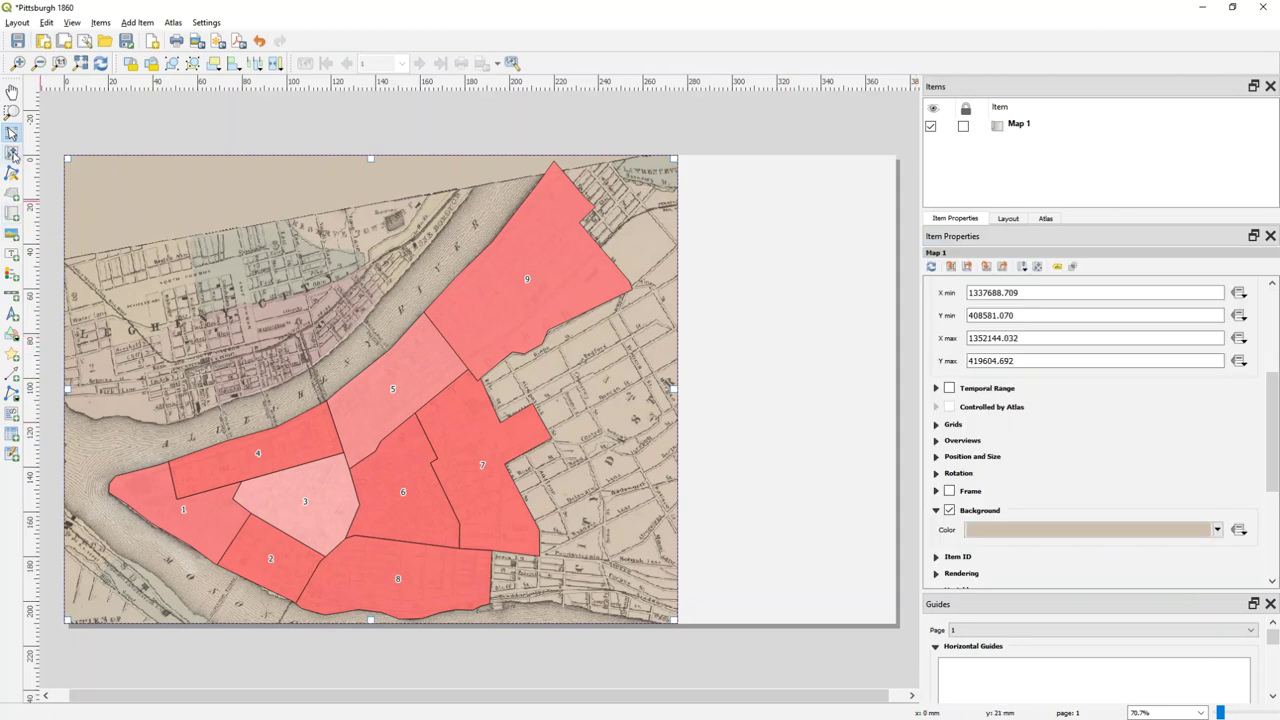
# - Add a label about 98 by 48 mm at the top of the blank strip beside the map, reading "Pittsburgh 1860 Presidential Result by Ward"
pyautogui.click(12, 253)
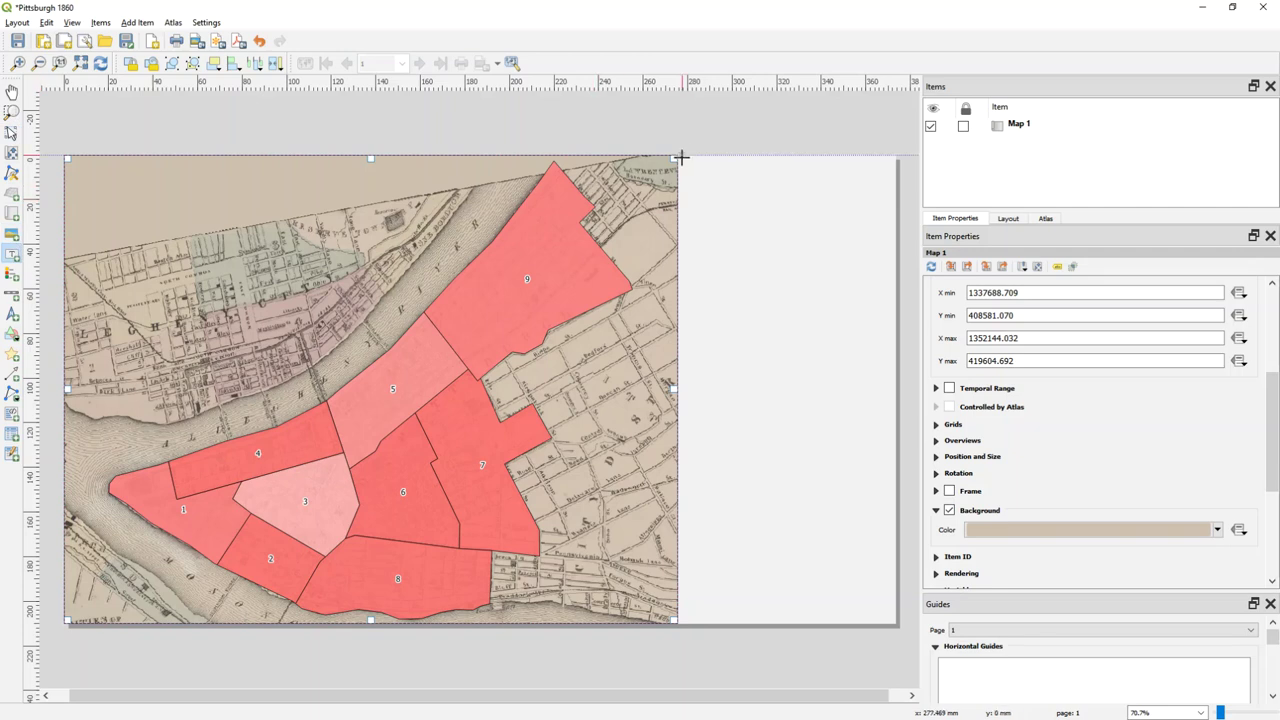
pyautogui.moveTo(680, 157); pyautogui.dragTo(891, 262)
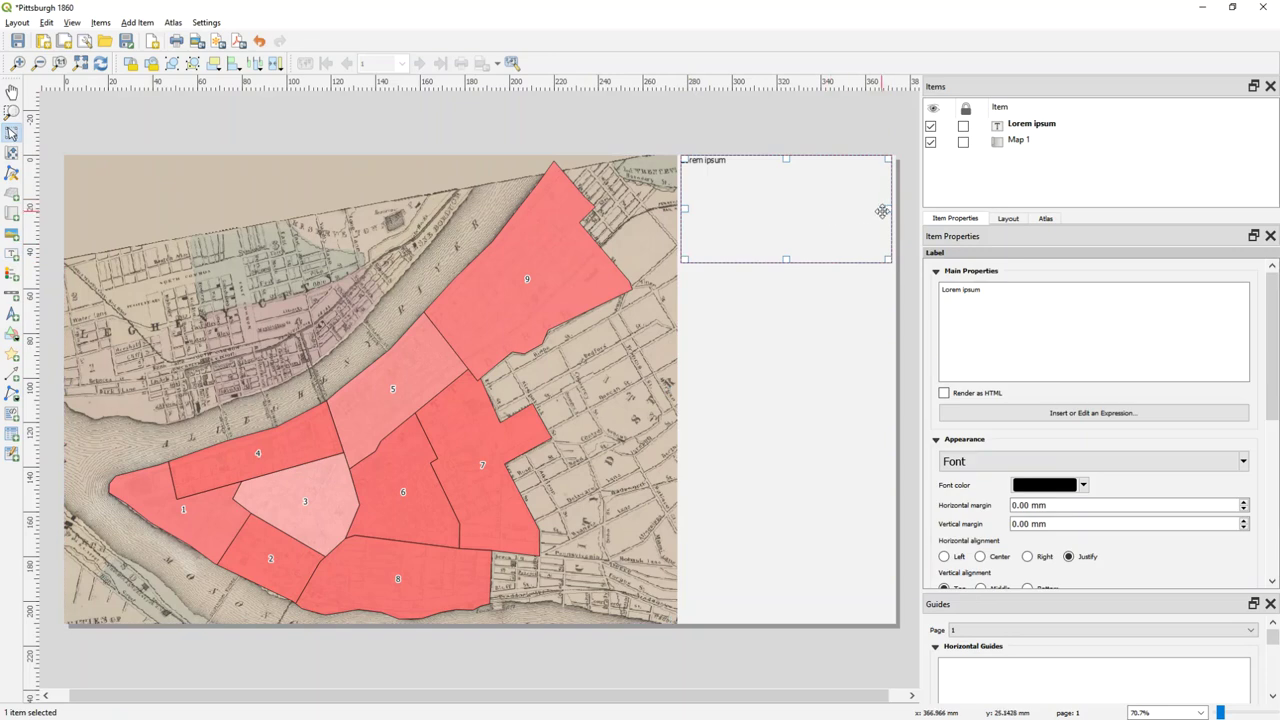
pyautogui.moveTo(886, 209); pyautogui.dragTo(894, 209)
pyautogui.moveTo(685, 208); pyautogui.dragTo(679, 209)
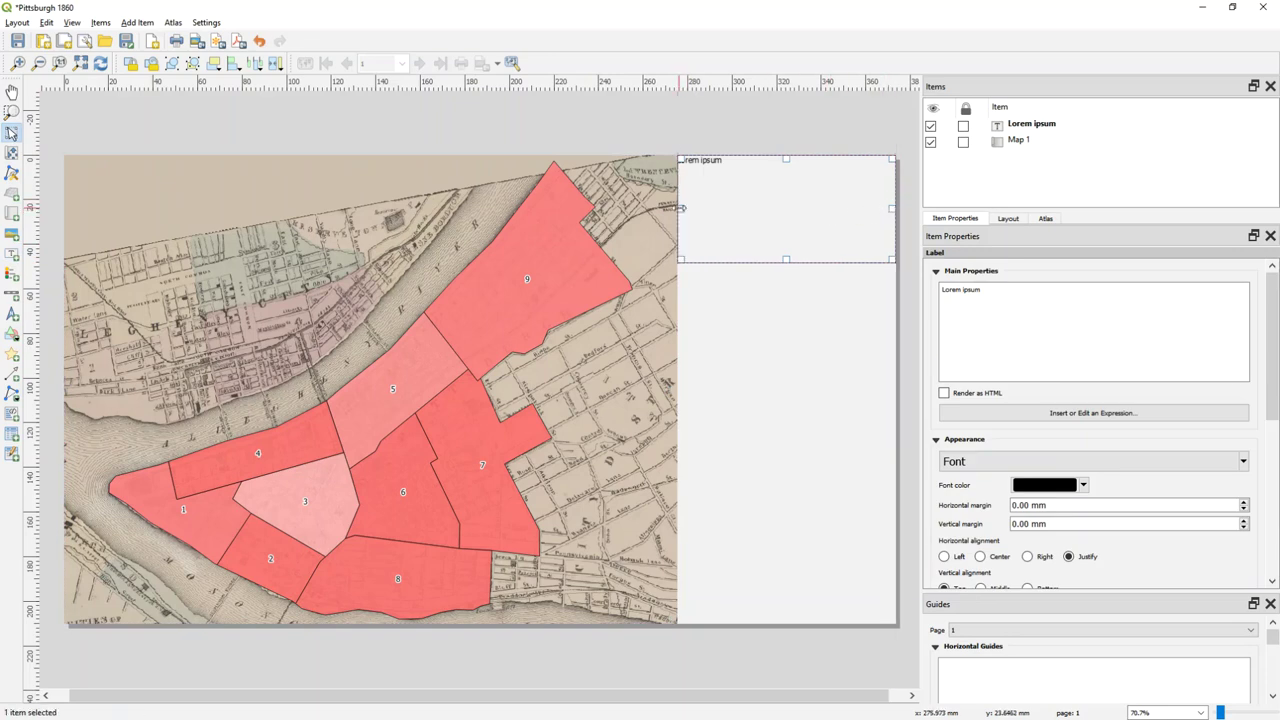
pyautogui.tripleClick(1028, 289)
pyautogui.press('BackSpace')
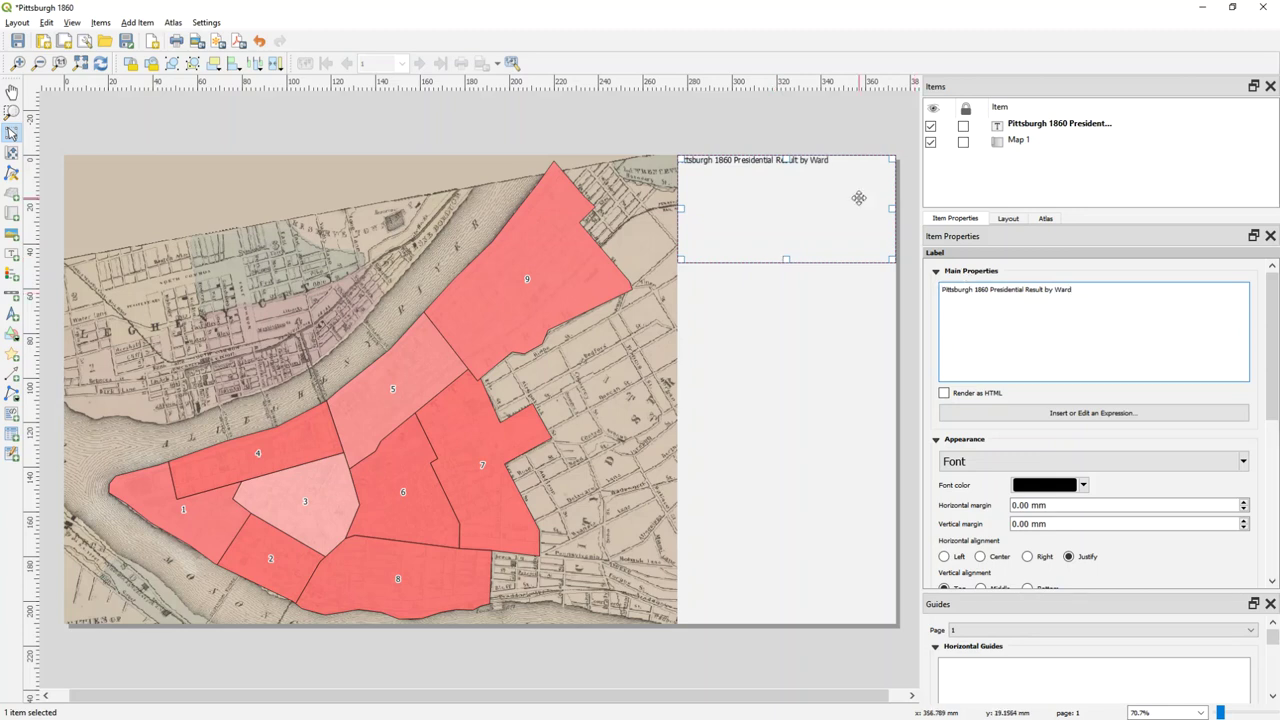
# - Format the title label as 24-point bold with left alignment, and shorten its frame to fit the three lines of text
pyautogui.click(1037, 458)
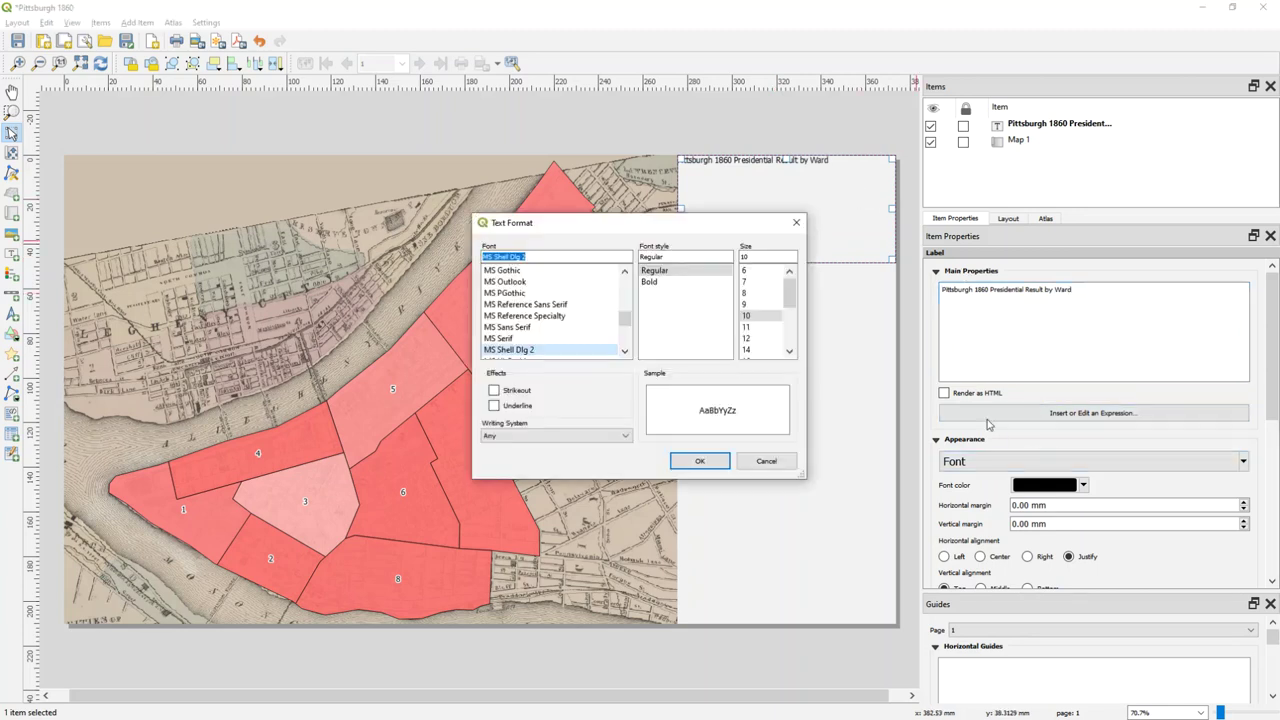
pyautogui.moveTo(789, 293); pyautogui.dragTo(789, 323)
pyautogui.click(758, 316)
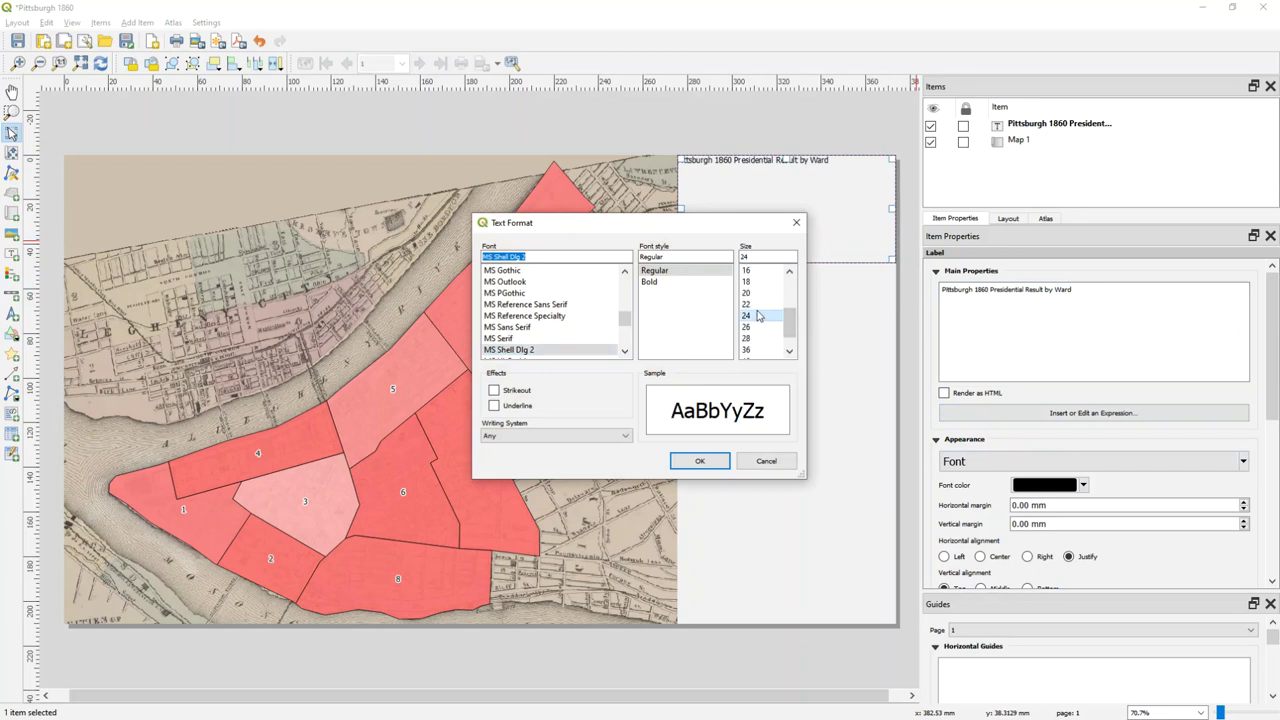
pyautogui.click(660, 281)
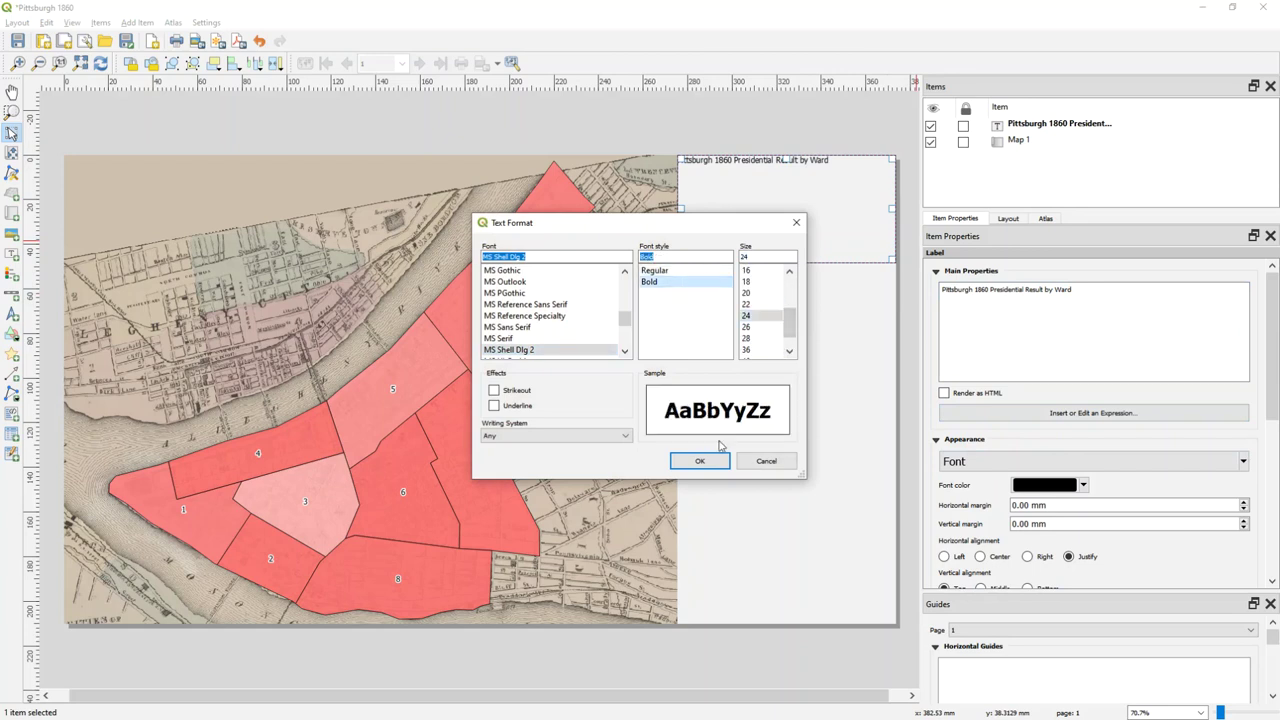
pyautogui.click(717, 460)
pyautogui.click(945, 557)
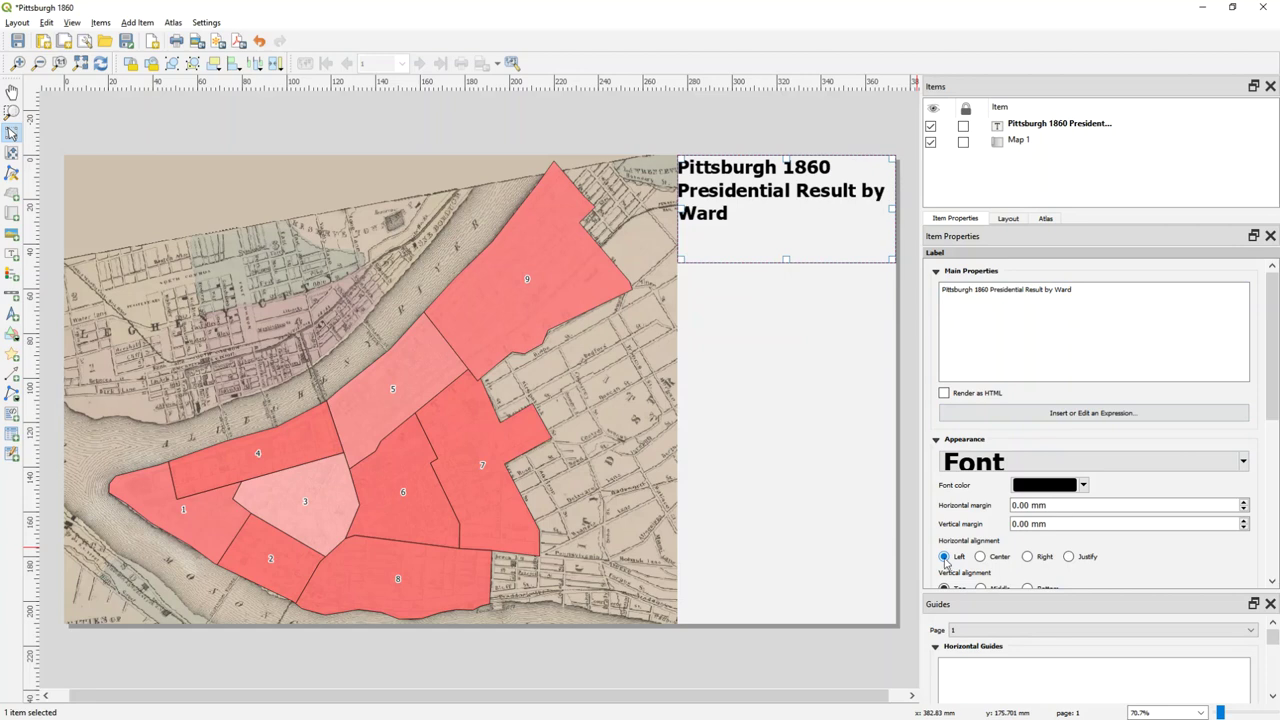
pyautogui.moveTo(786, 258); pyautogui.dragTo(783, 221)
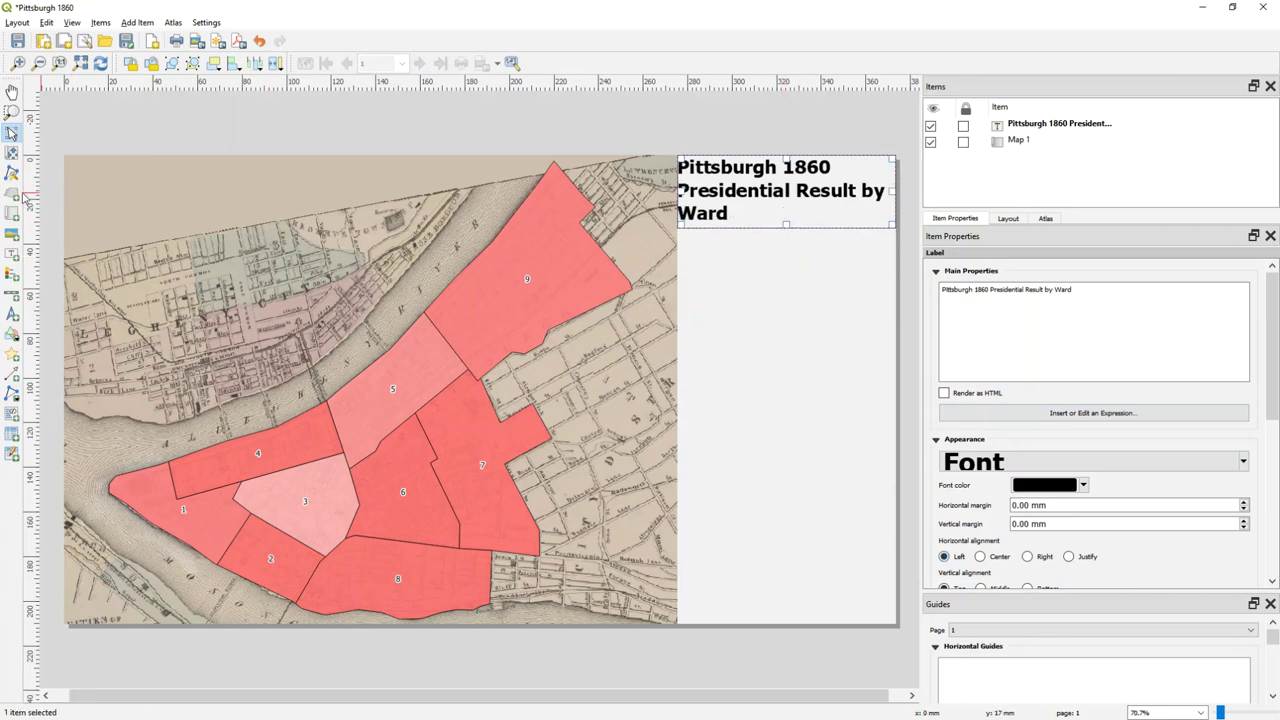
# - Add a legend for Map 1 in the blank strip below the title, against the map's right edge
pyautogui.click(12, 273)
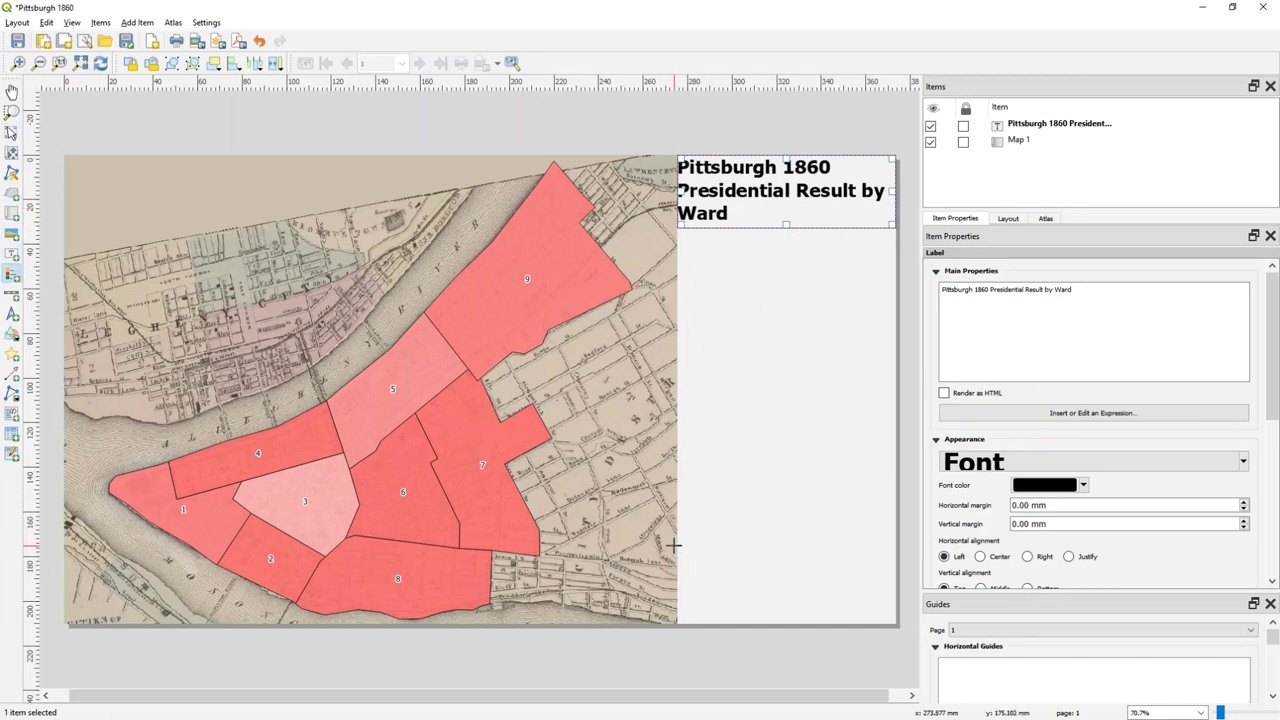
pyautogui.moveTo(678, 547); pyautogui.dragTo(808, 393)
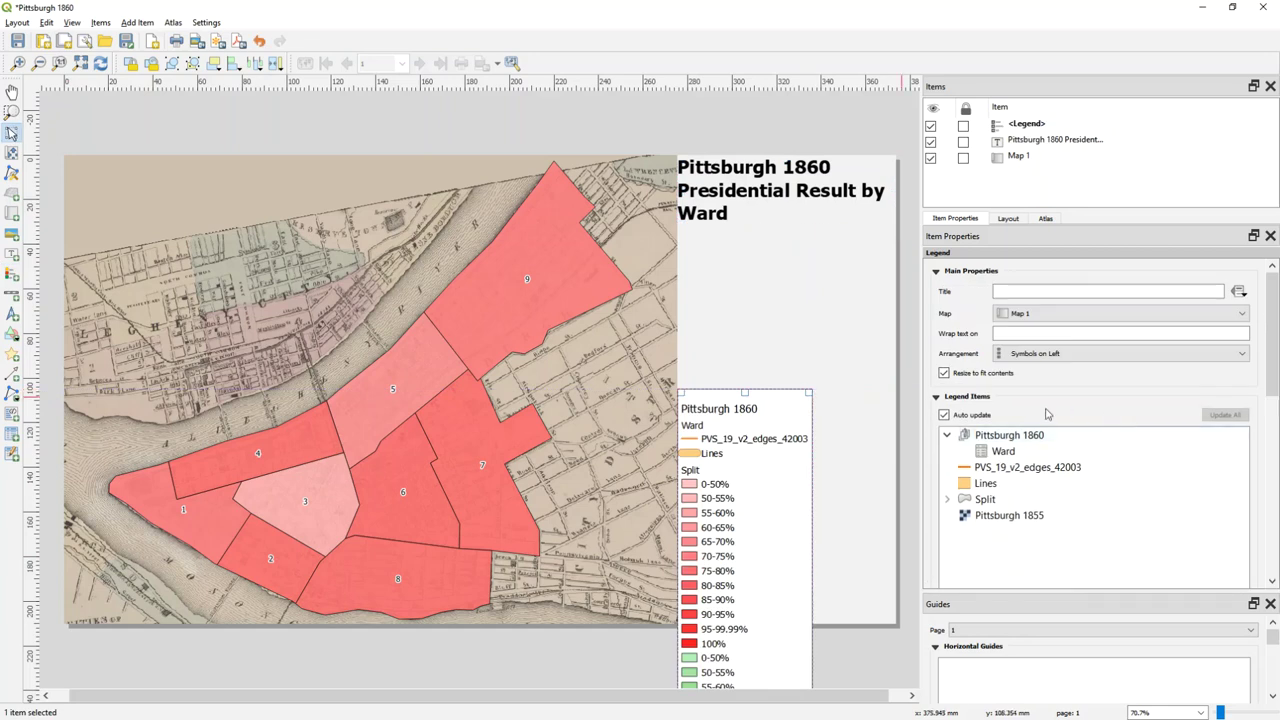
# - Turn off automatic updating of the legend and limit it to items inside the linked map
pyautogui.click(944, 415)
pyautogui.moveTo(1274, 364); pyautogui.dragTo(1275, 463)
pyautogui.click(995, 371)
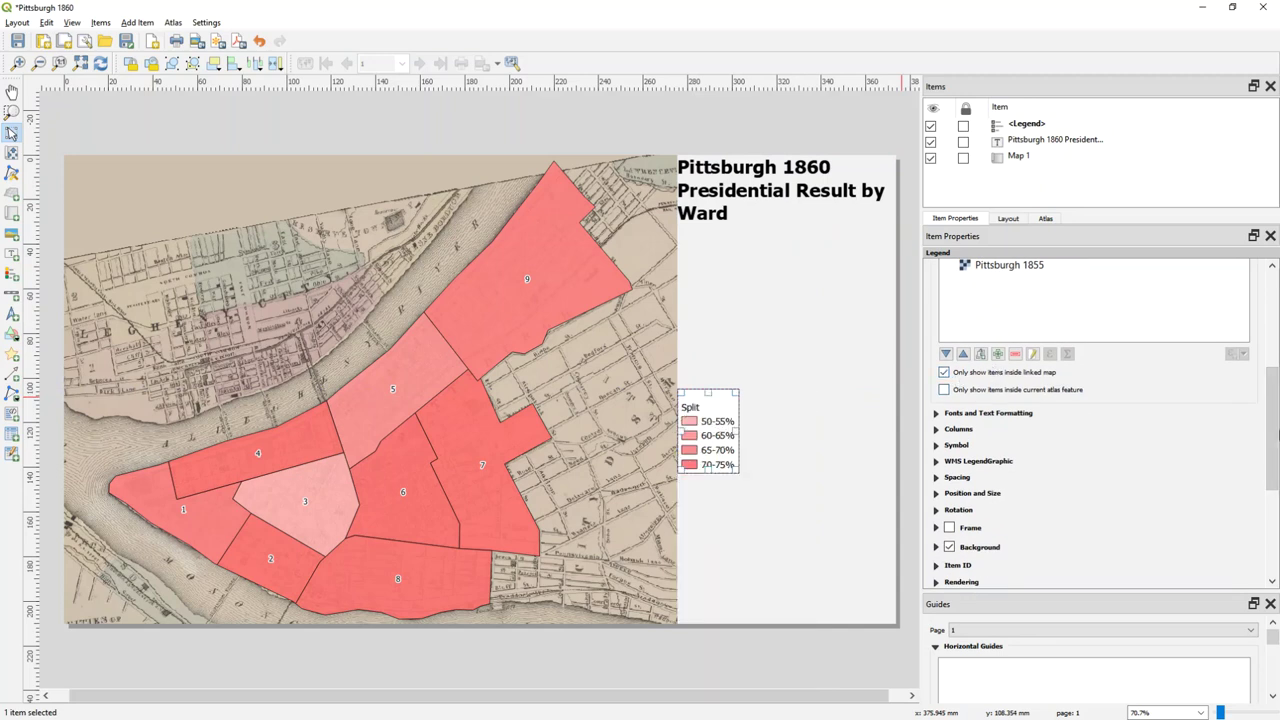
# - Rename the Split layer's entry in the legend as "Lincoln"
pyautogui.moveTo(1276, 428); pyautogui.dragTo(1276, 382)
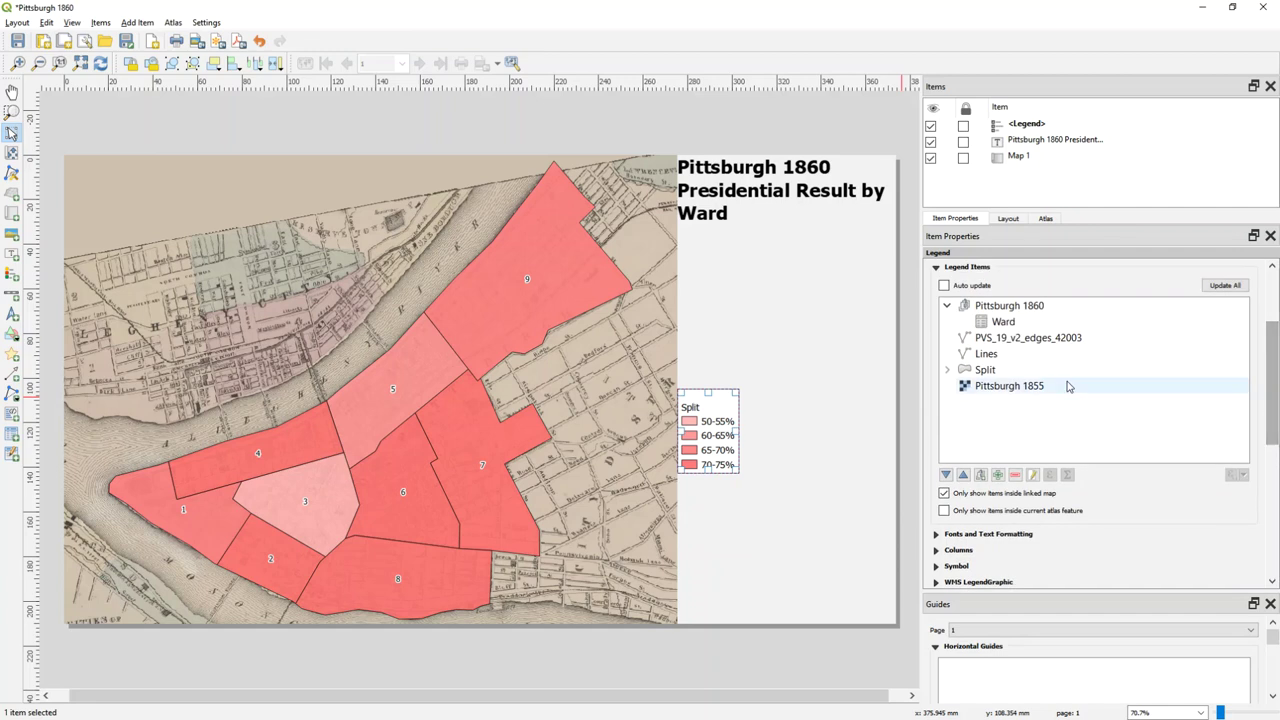
pyautogui.doubleClick(1004, 370)
pyautogui.hotkey('ctrl', 'a')
pyautogui.write('Li')
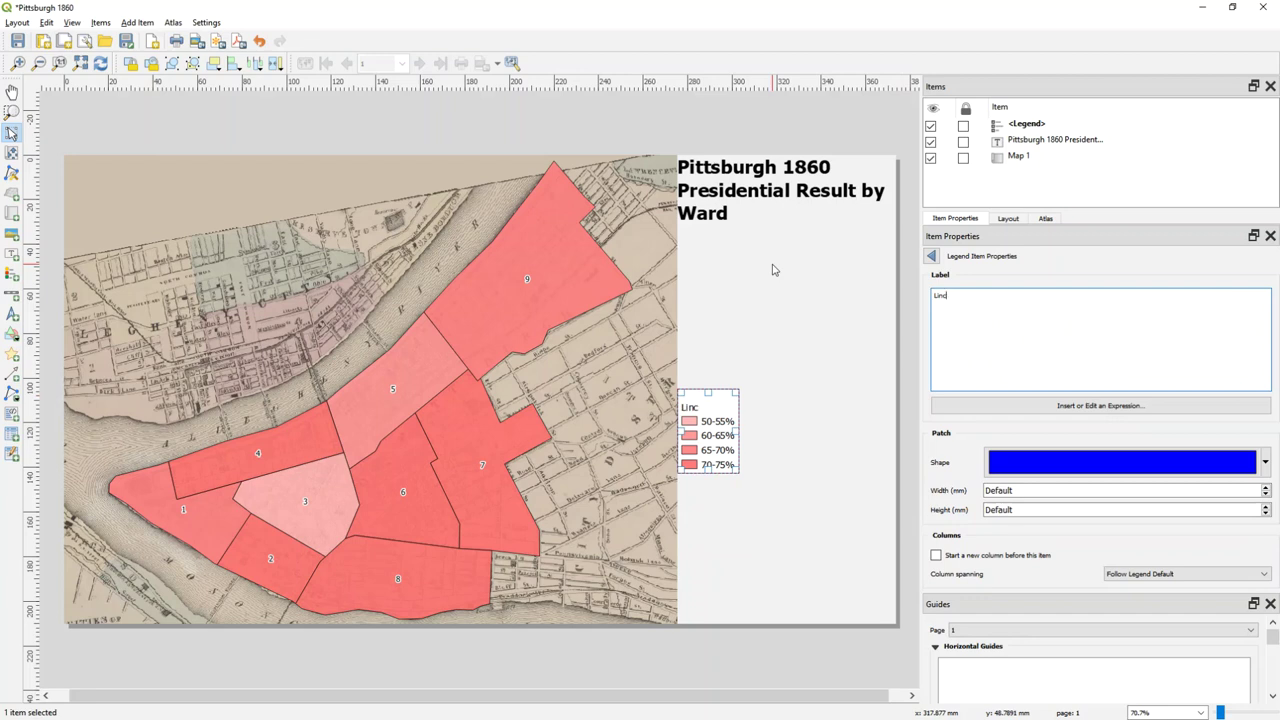
pyautogui.click(933, 255)
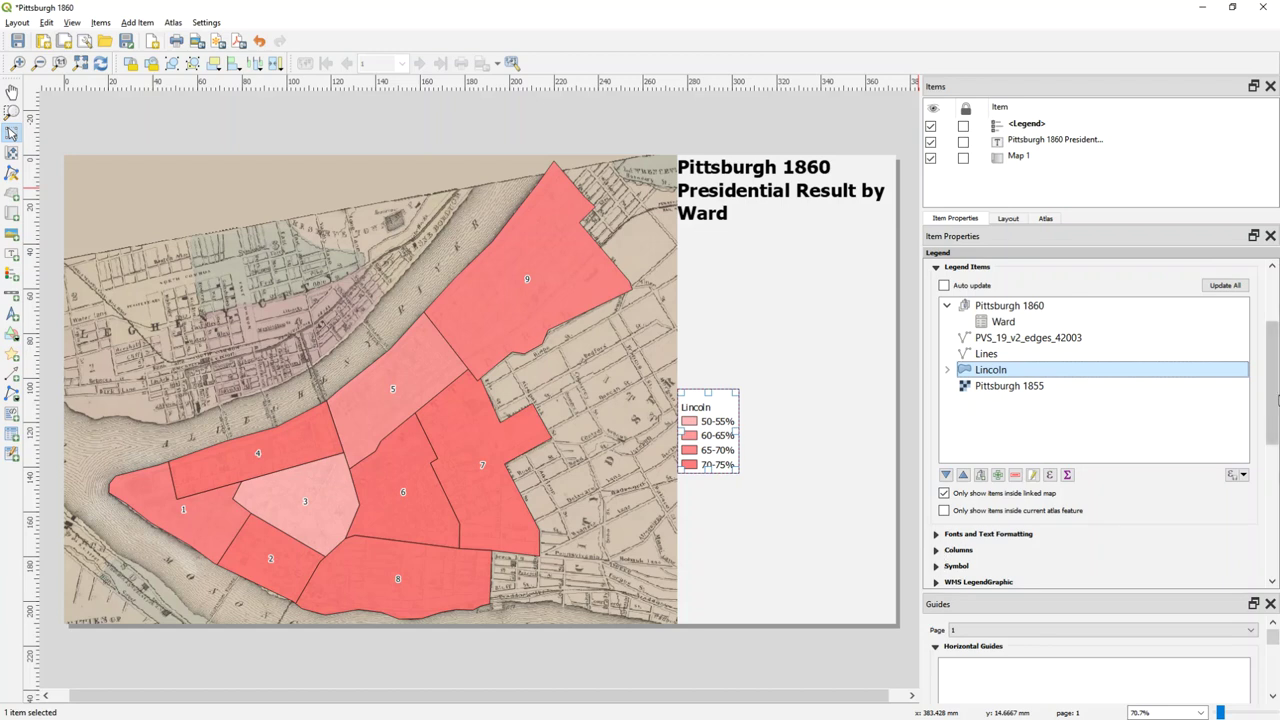
# - Set the legend's subgroup heading font to bold
pyautogui.scroll(-3, 1277, 400)
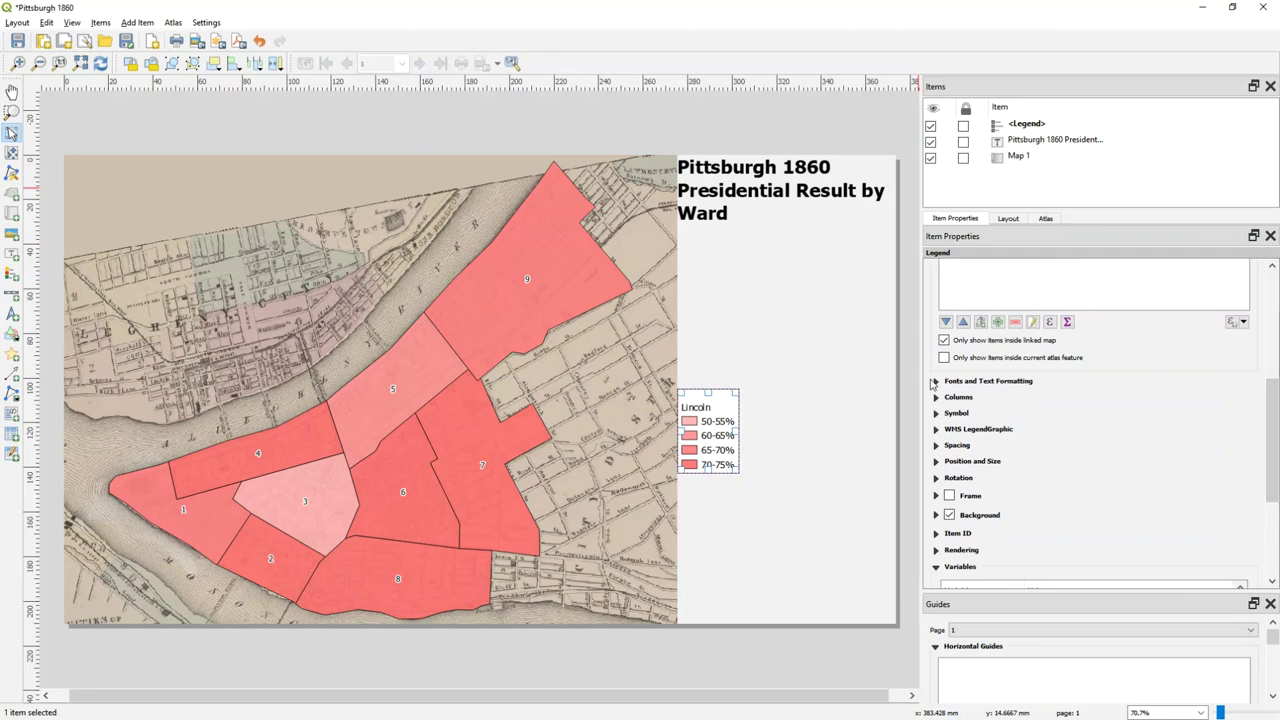
pyautogui.click(935, 381)
pyautogui.click(1085, 446)
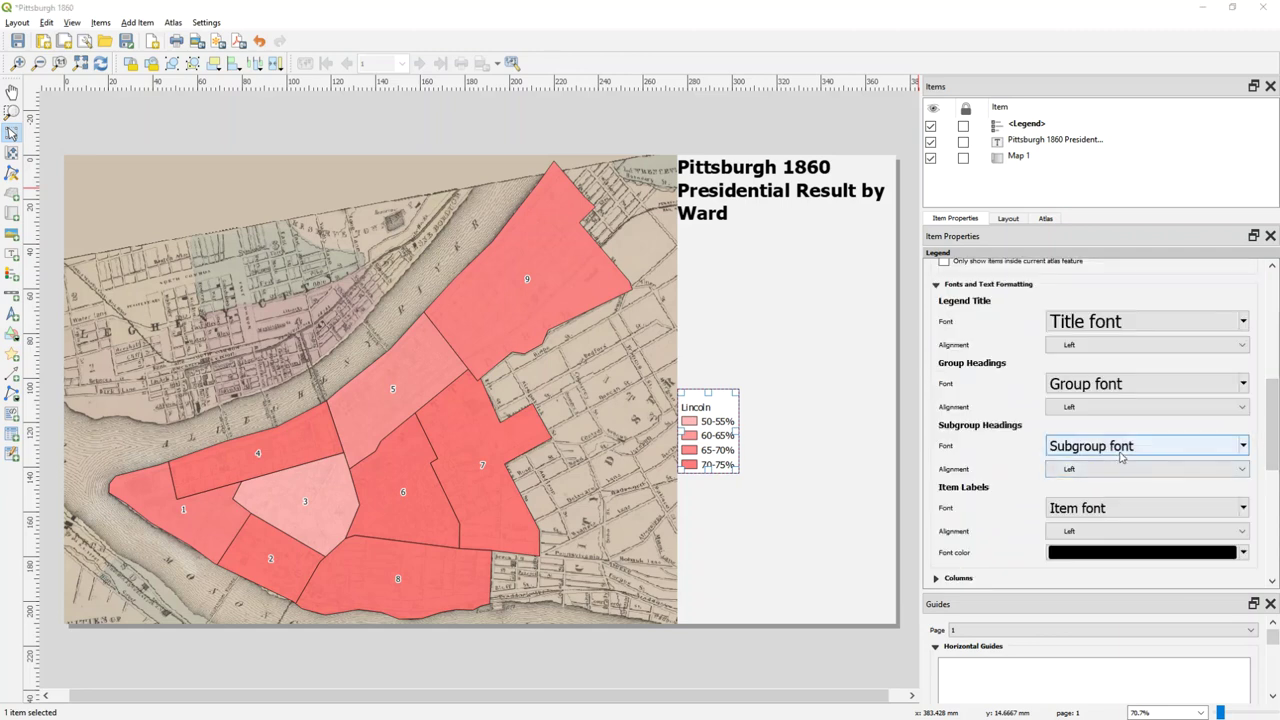
pyautogui.click(660, 282)
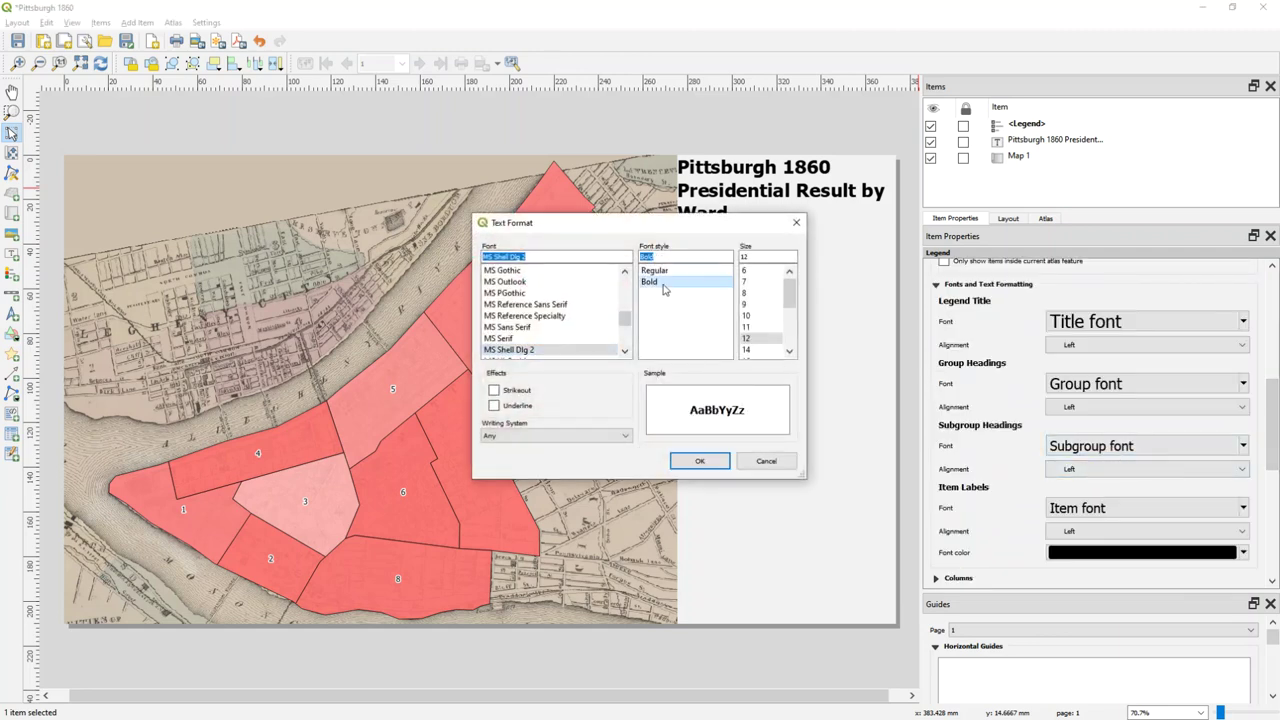
pyautogui.click(700, 462)
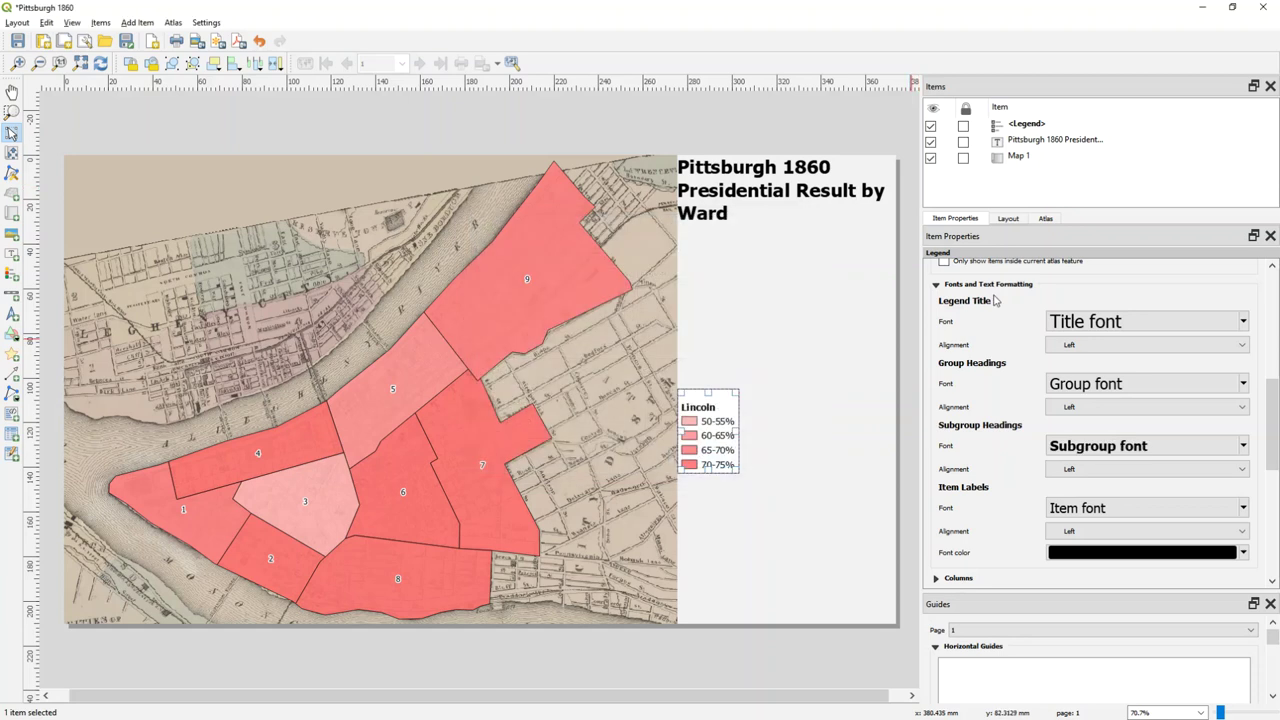
pyautogui.click(937, 285)
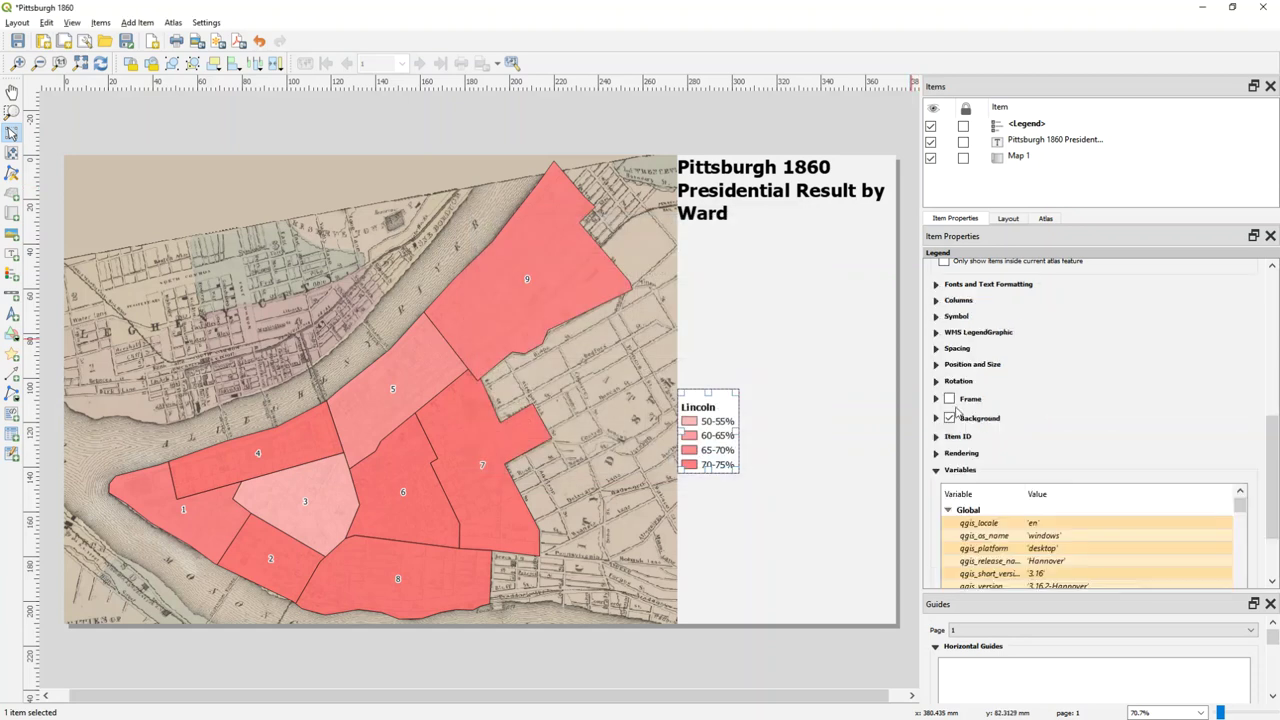
# - Set the legend's spacing below the title, above groups and above subgroups to 0 mm
pyautogui.click(937, 349)
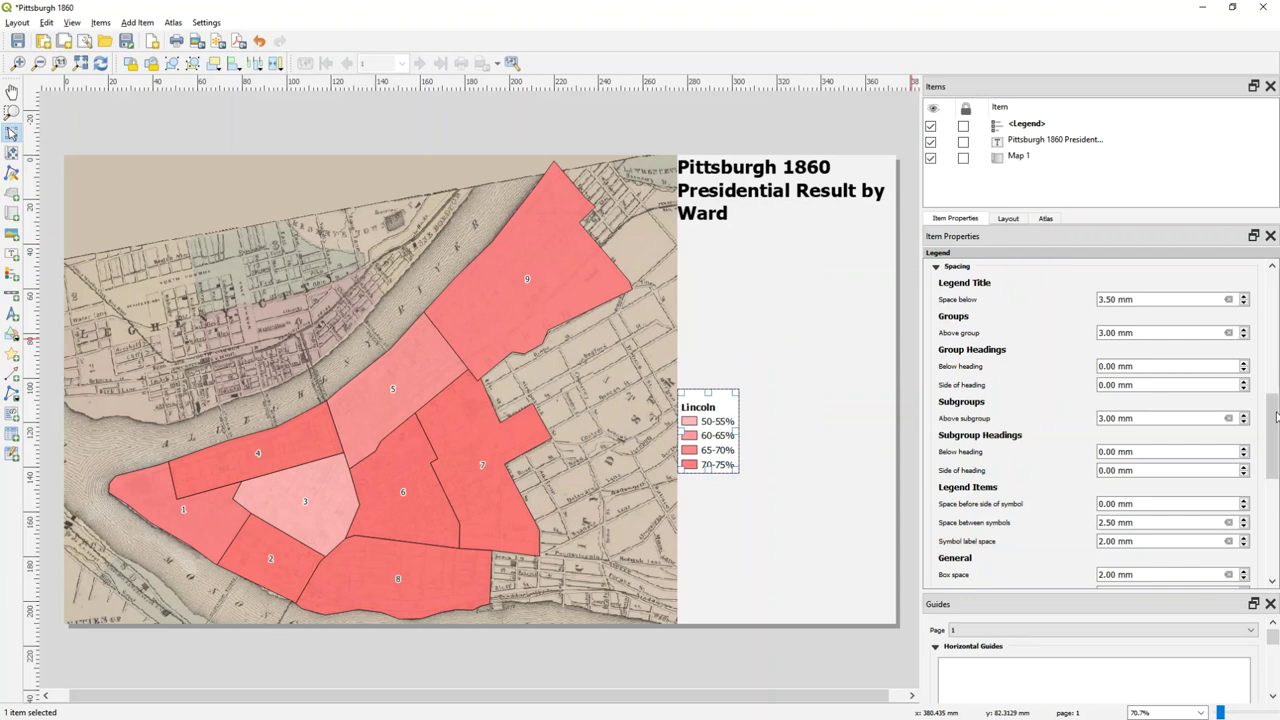
pyautogui.click(1244, 304)
pyautogui.tripleClick(1244, 304)
pyautogui.tripleClick(1244, 337)
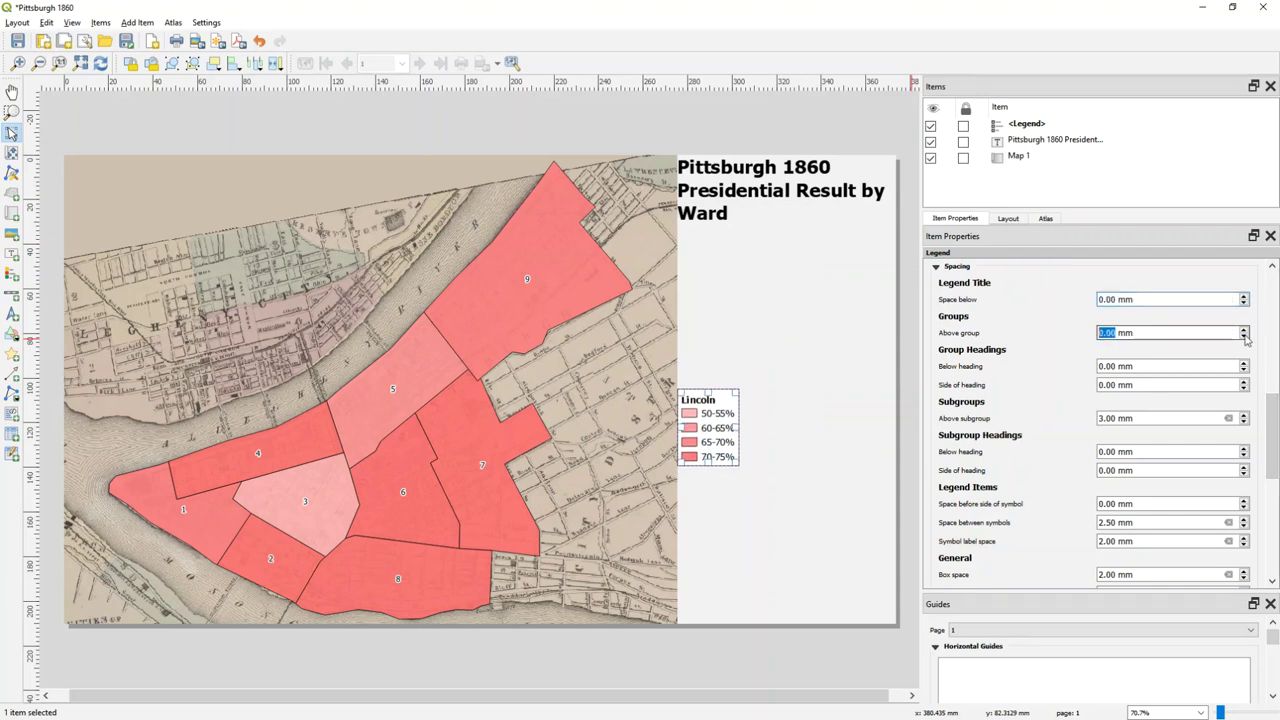
pyautogui.tripleClick(1244, 422)
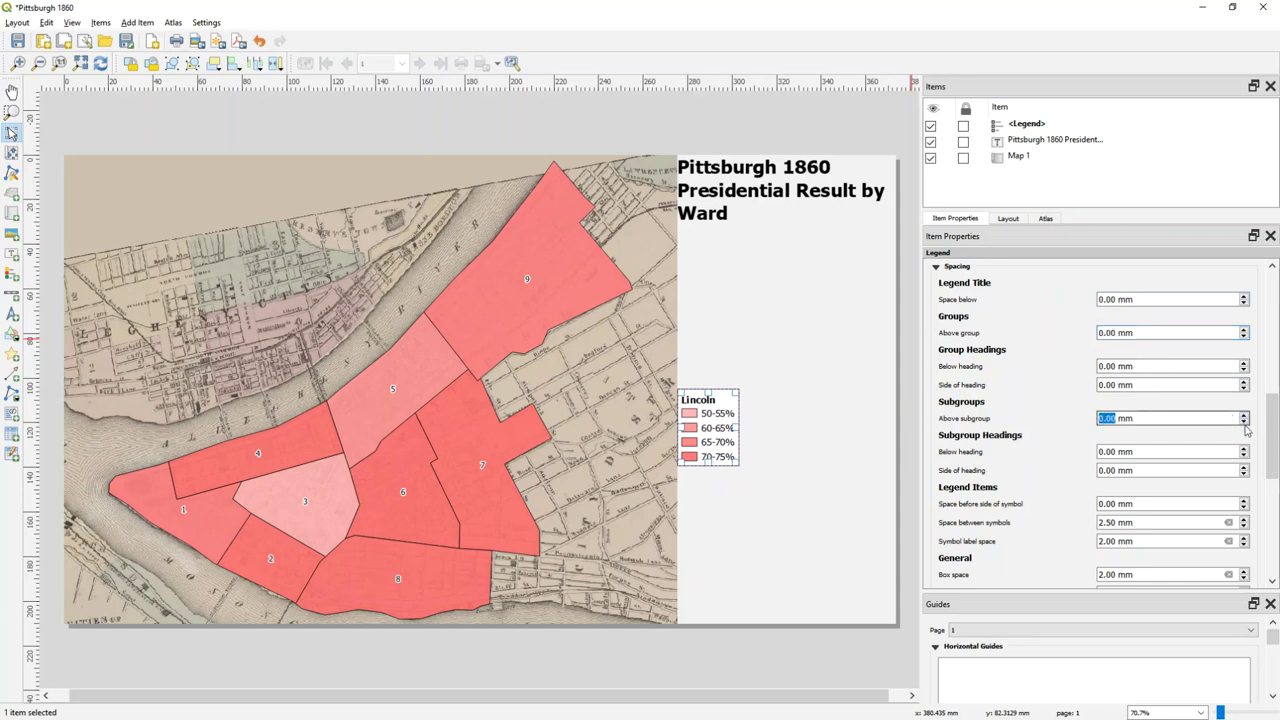
# - Set the legend's spacing below subgroup headings and between symbols to 1 mm, and move the legend lower in the blank strip
pyautogui.click(1244, 449)
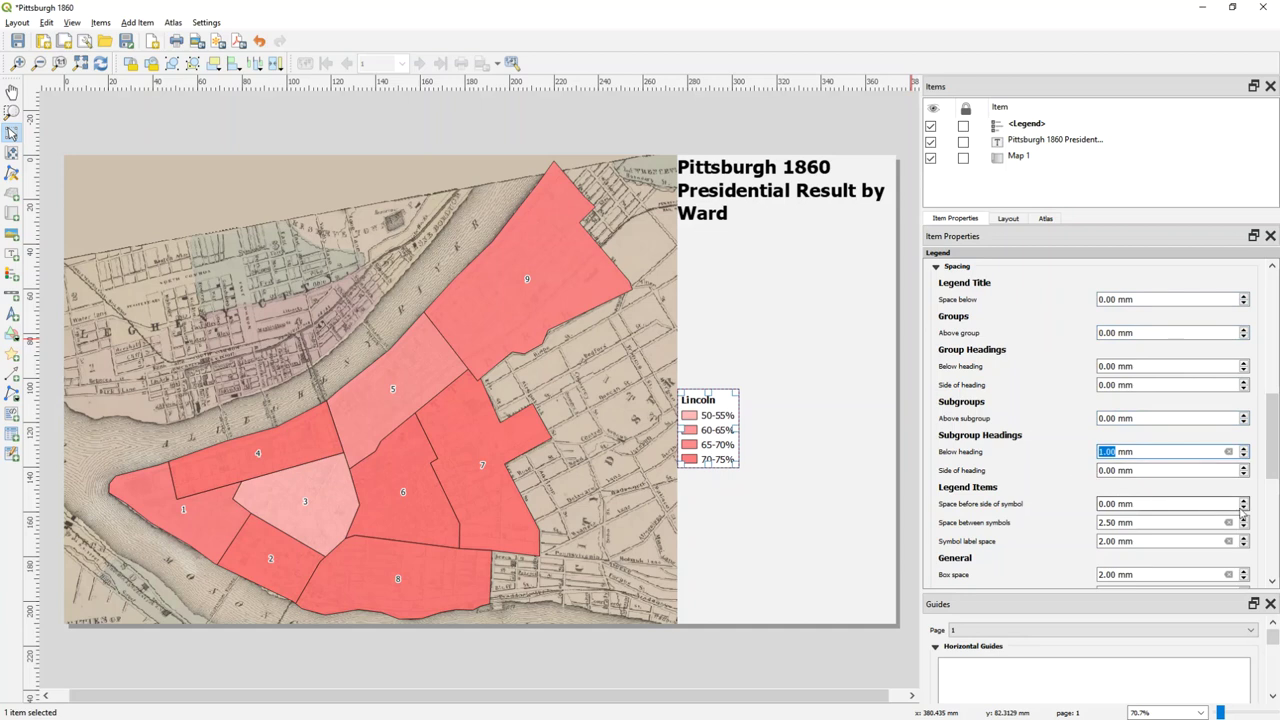
pyautogui.doubleClick(1113, 521)
pyautogui.write('1.00')
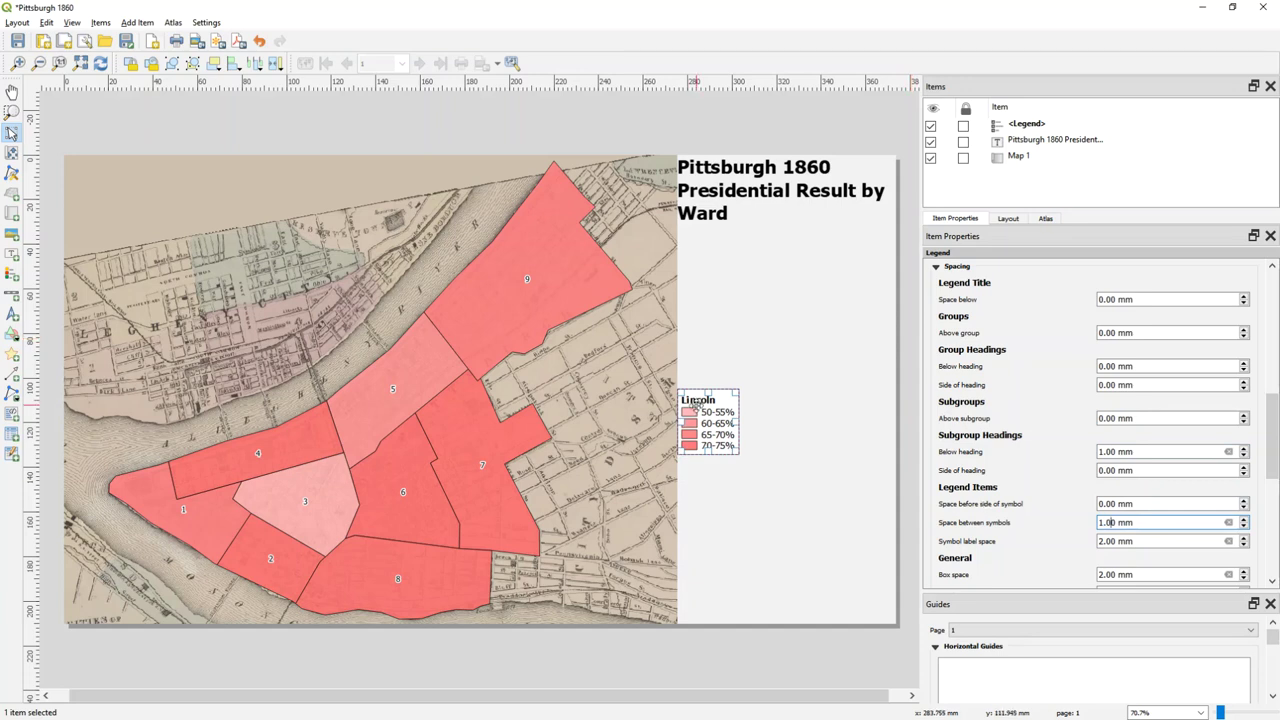
pyautogui.moveTo(711, 420); pyautogui.dragTo(715, 531)
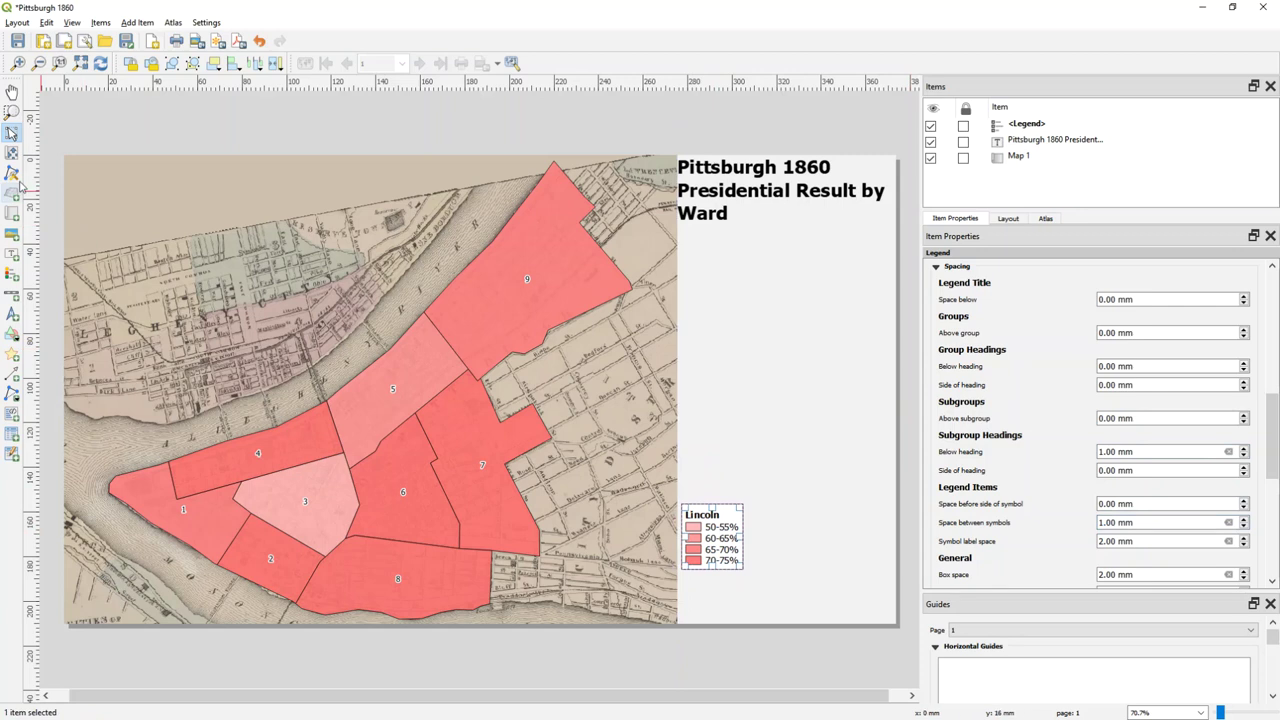
# - Add a scale bar for Map 1 at the bottom of the blank strip, with its units set to miles
pyautogui.click(14, 296)
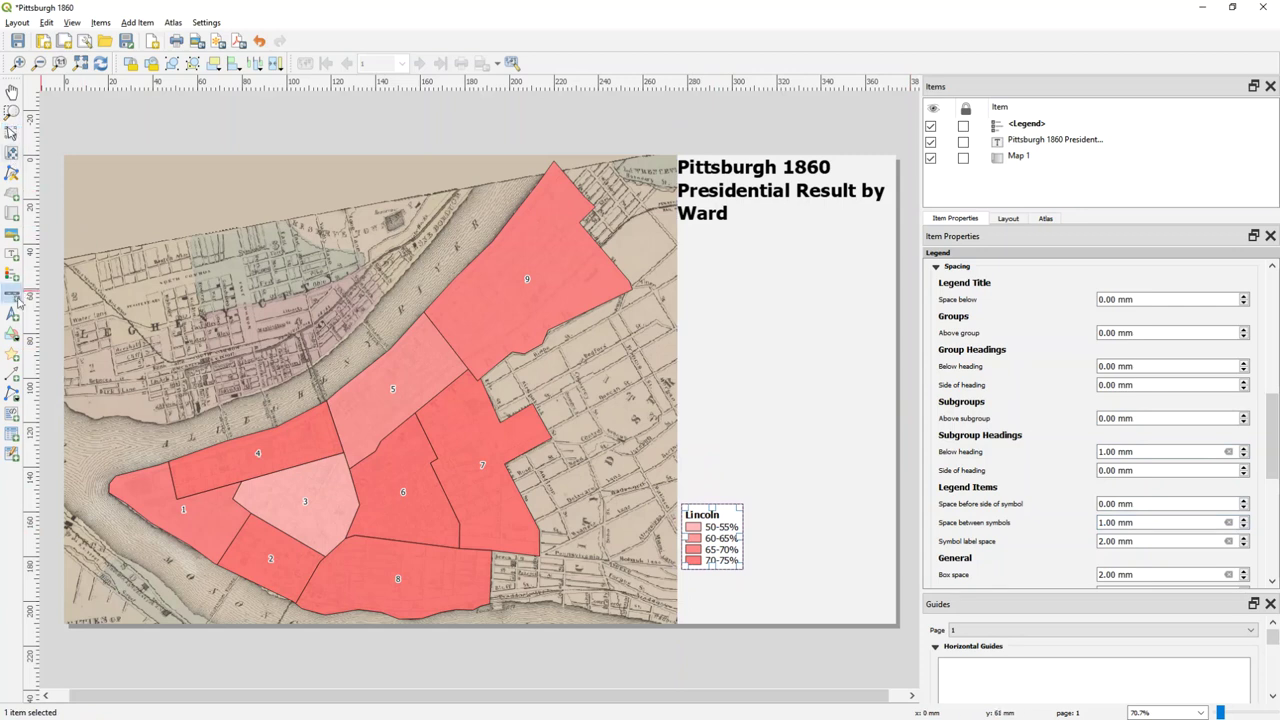
pyautogui.moveTo(676, 624); pyautogui.dragTo(870, 566)
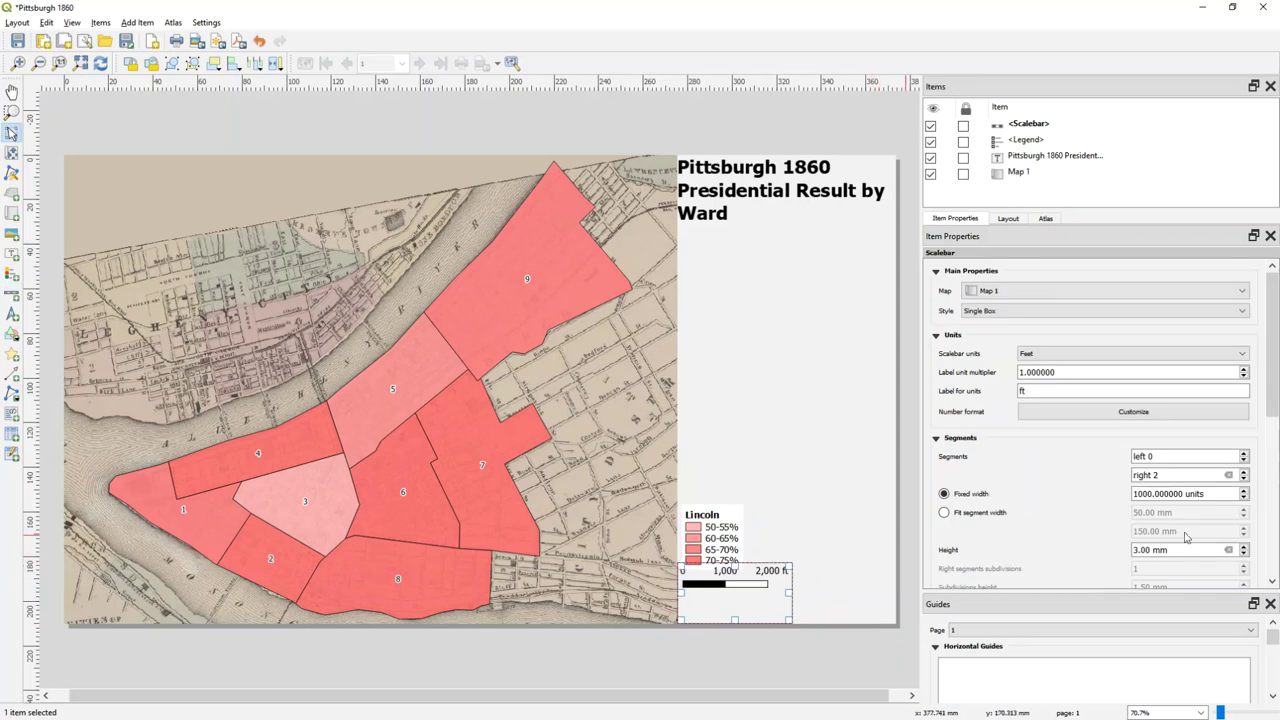
pyautogui.click(1214, 355)
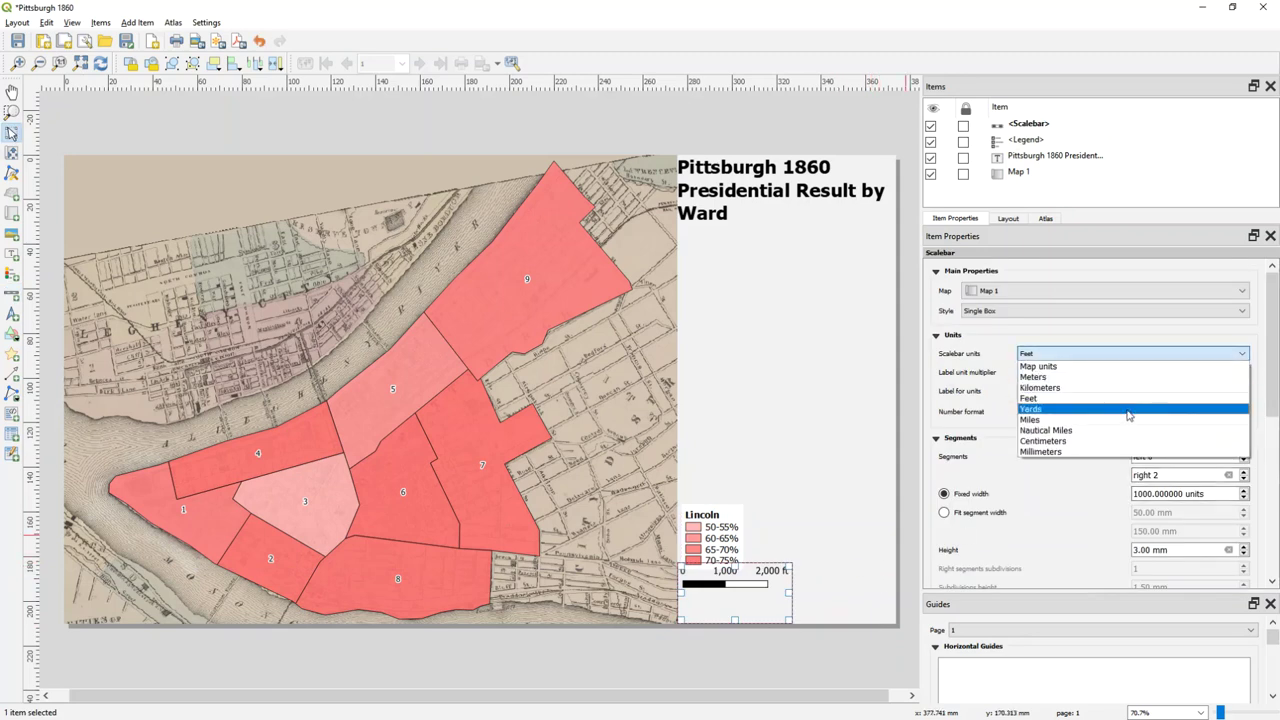
pyautogui.click(1130, 420)
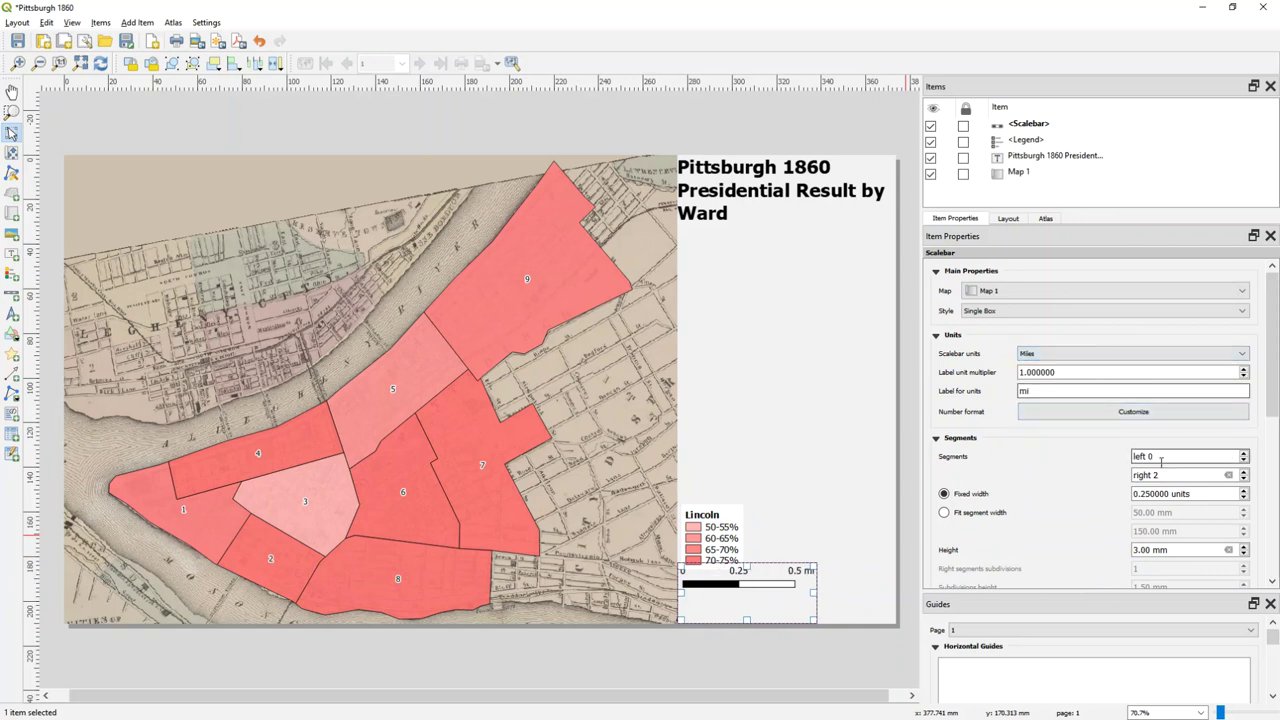
# - Set the height of the scale bar's segments to 1 mm
pyautogui.moveTo(1276, 395); pyautogui.dragTo(1276, 455)
pyautogui.click(1245, 432)
pyautogui.click(1245, 432)
pyautogui.click(1244, 432)
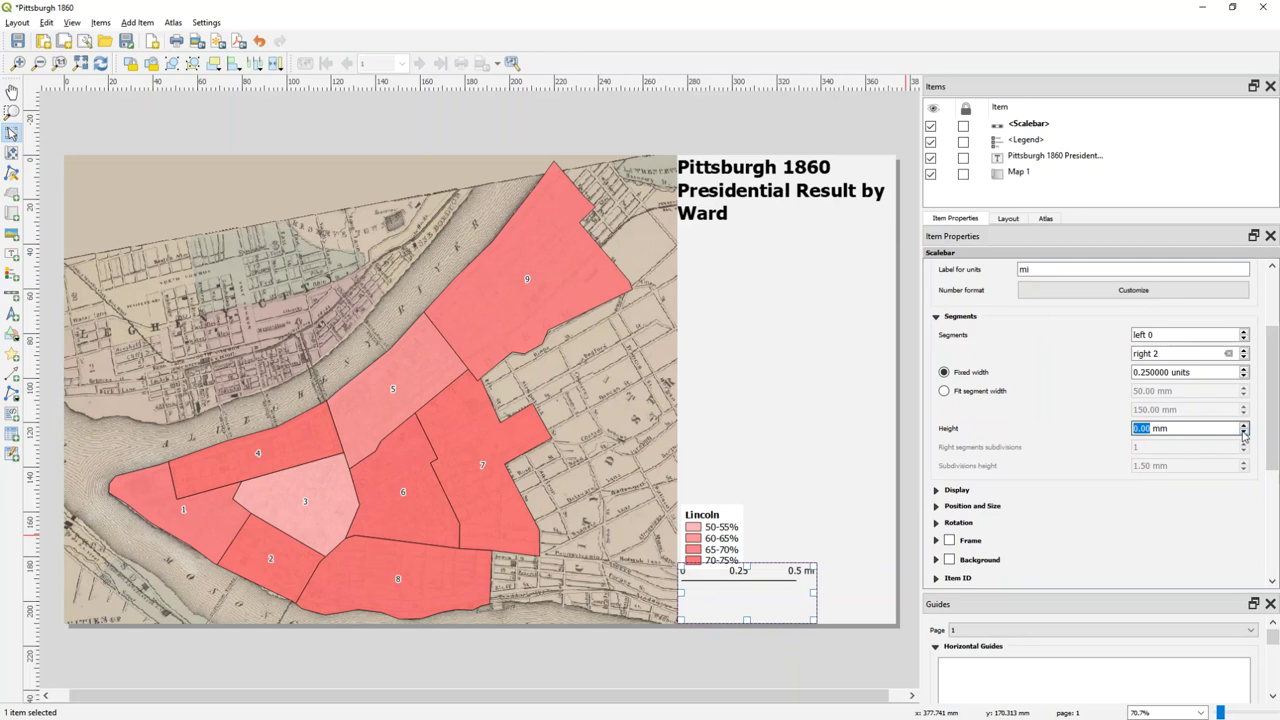
pyautogui.click(1245, 425)
# - Shorten the scale bar's frame down to the page's bottom edge and move the legend directly above it, against the map
pyautogui.moveTo(760, 566); pyautogui.dragTo(754, 596)
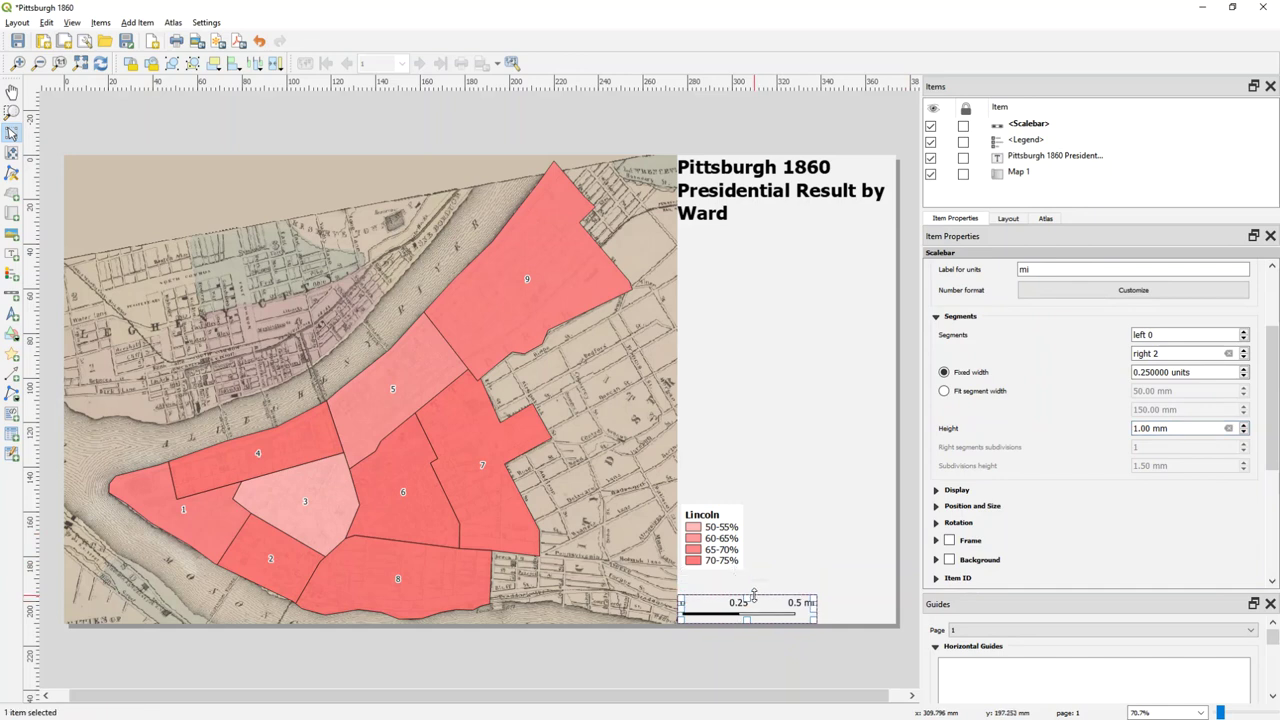
pyautogui.moveTo(710, 532); pyautogui.dragTo(708, 556)
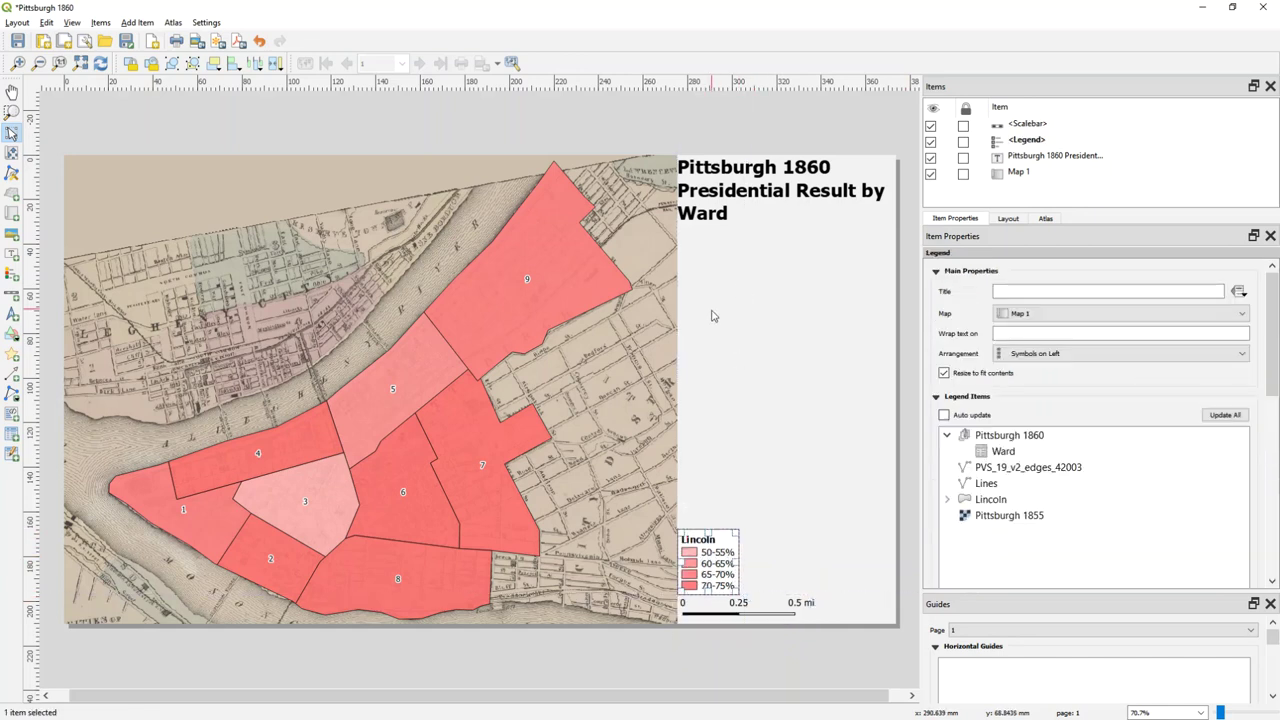
# - Add a label about 96 by 12 mm in the blank strip below the title, reading "City Result"
pyautogui.click(16, 254)
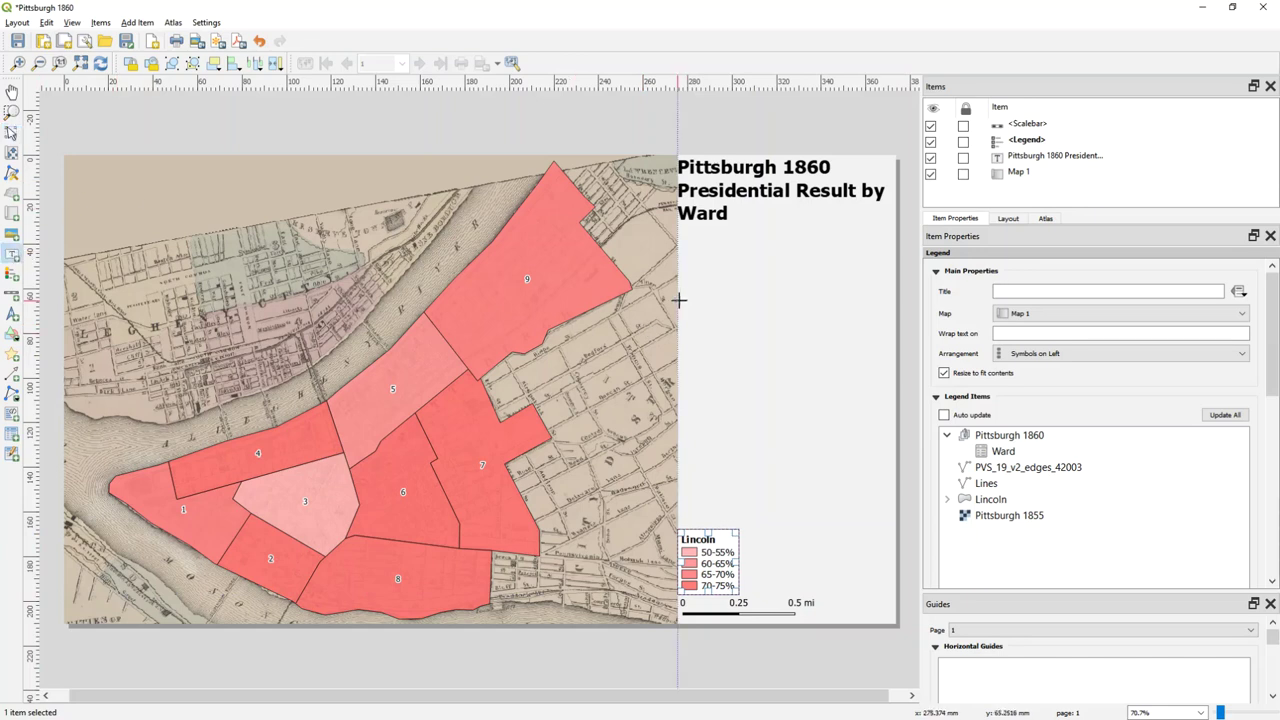
pyautogui.moveTo(678, 300); pyautogui.dragTo(889, 325)
pyautogui.click(1060, 300)
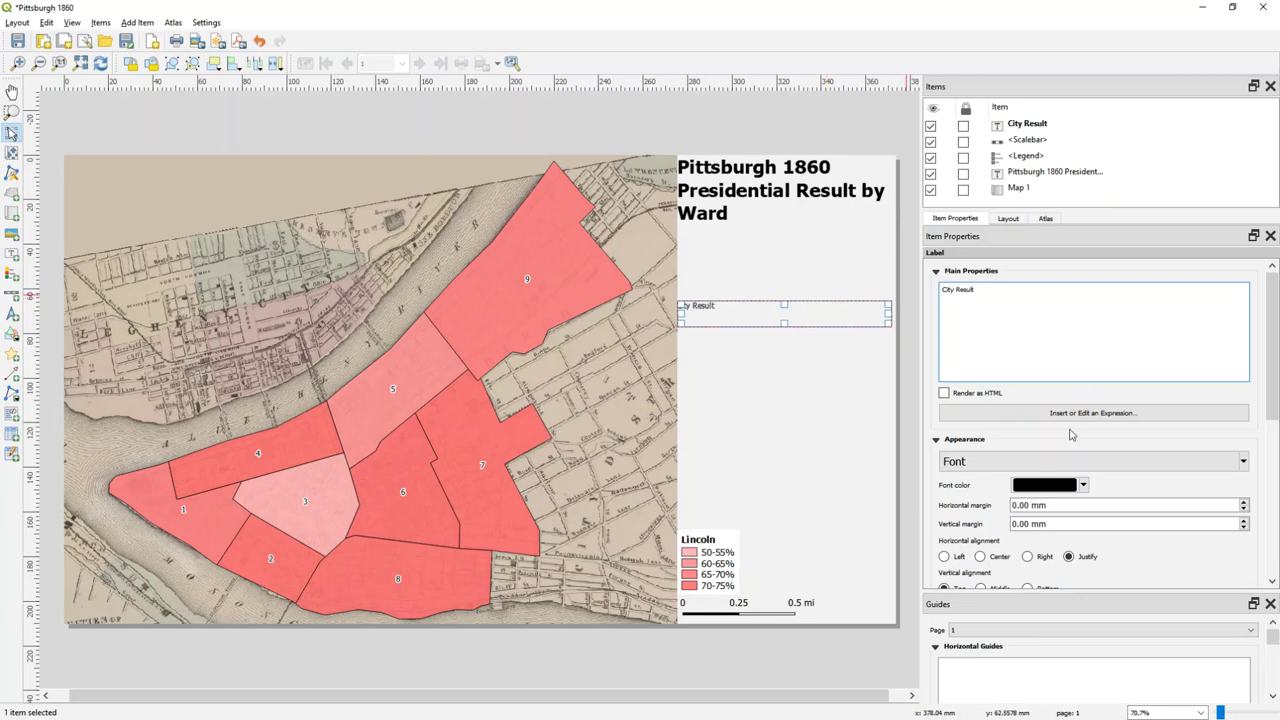
# - Format the City Result label as 24-point bold, centred horizontally and aligned to the middle vertically
pyautogui.click(981, 556)
pyautogui.click(985, 590)
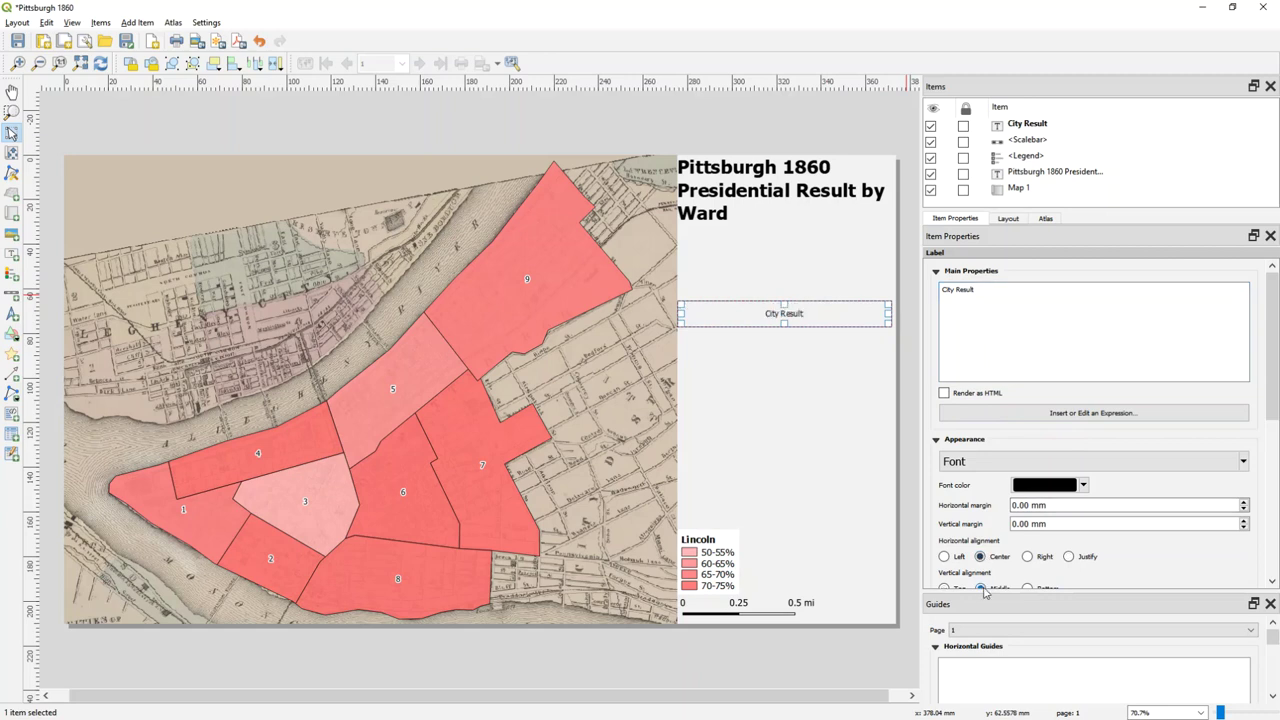
pyautogui.click(1145, 461)
pyautogui.click(781, 338)
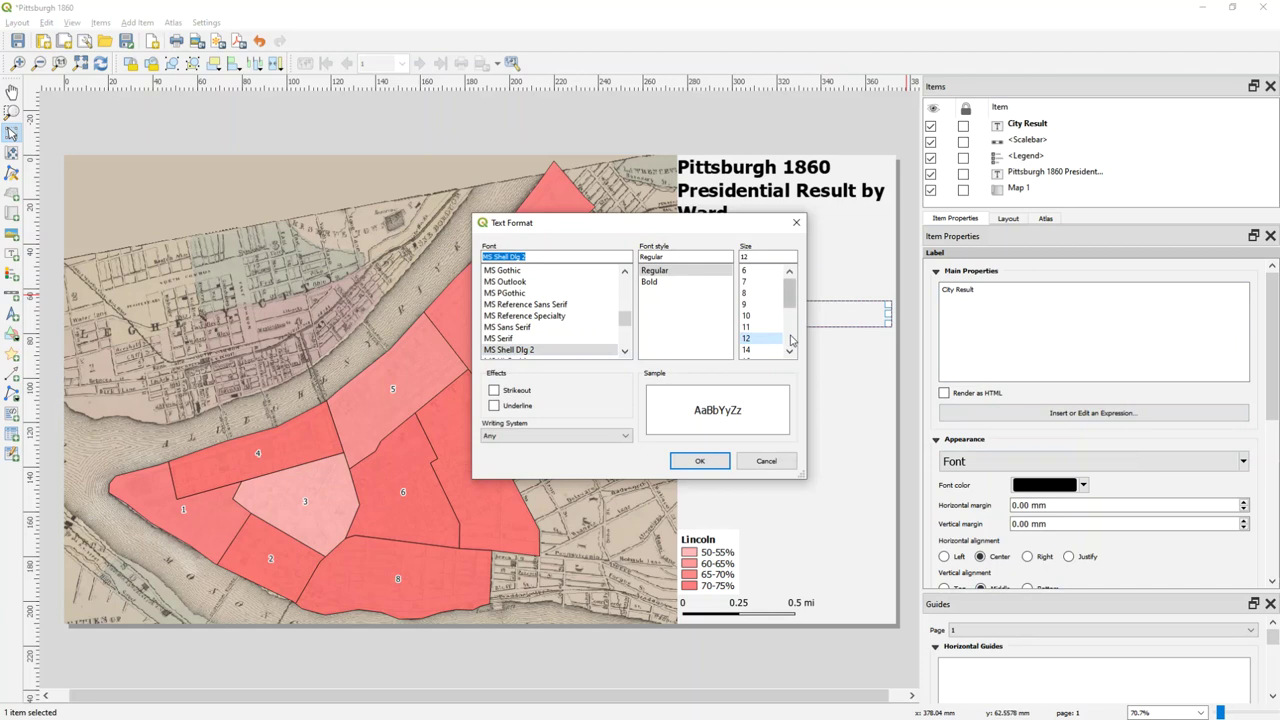
pyautogui.click(789, 335)
pyautogui.click(762, 317)
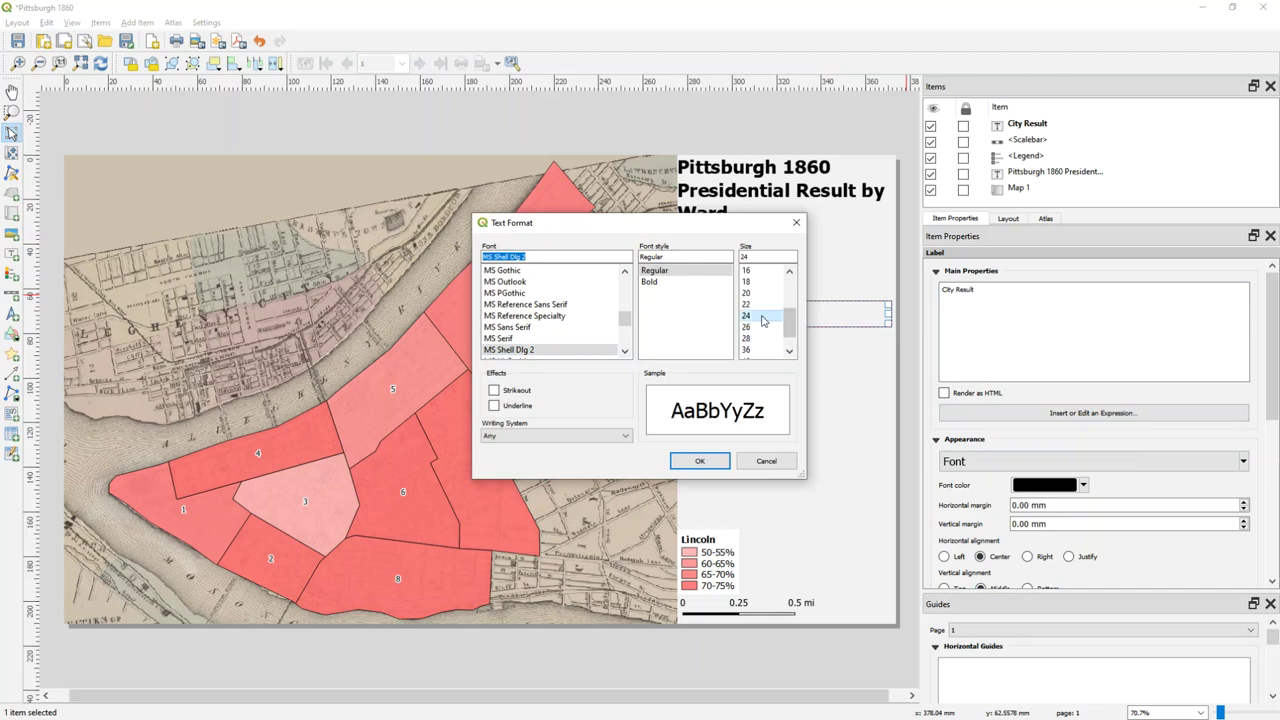
pyautogui.click(650, 281)
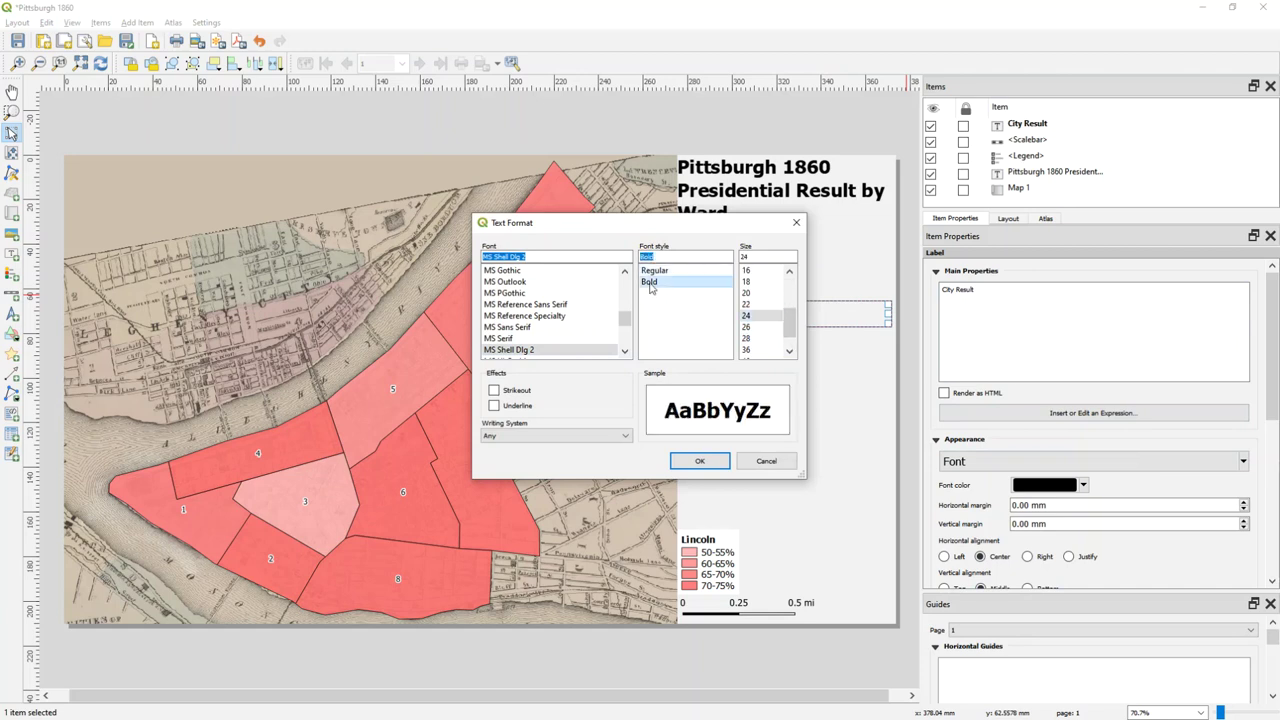
pyautogui.click(699, 460)
# - Give the City Result label a frame and a background, and slightly reduce its height
pyautogui.moveTo(1273, 355); pyautogui.dragTo(1273, 464)
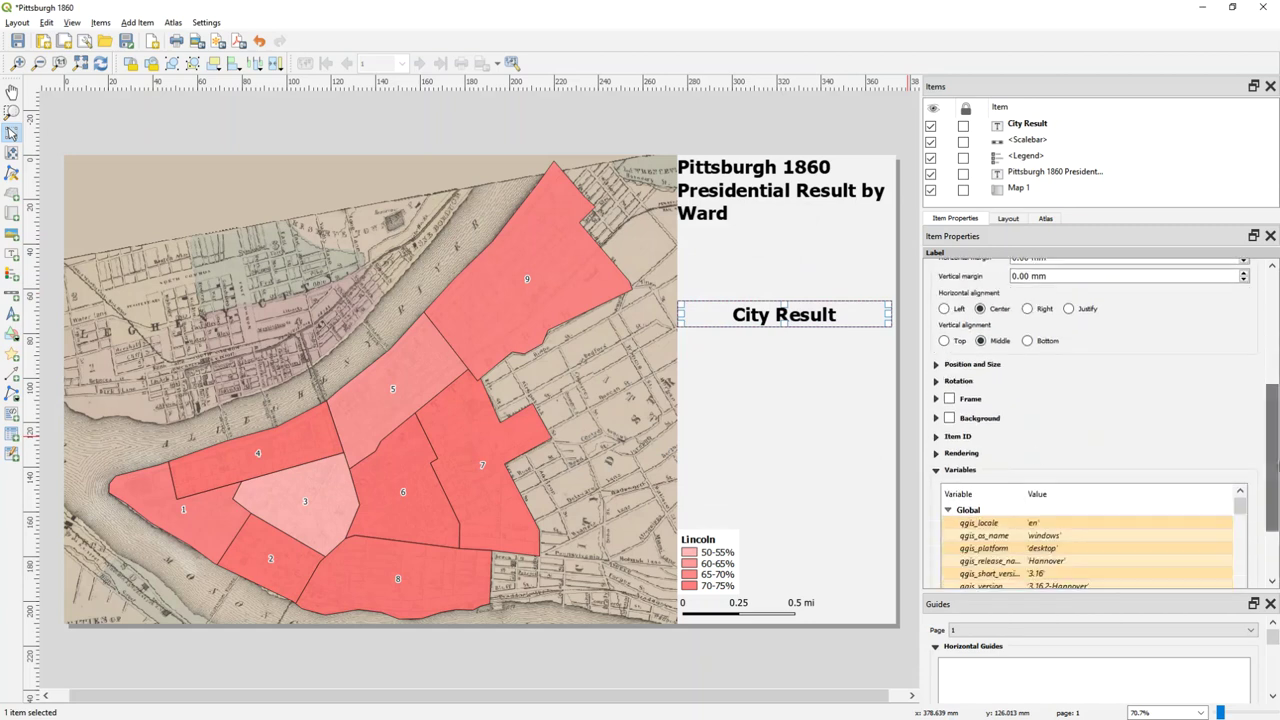
pyautogui.click(950, 401)
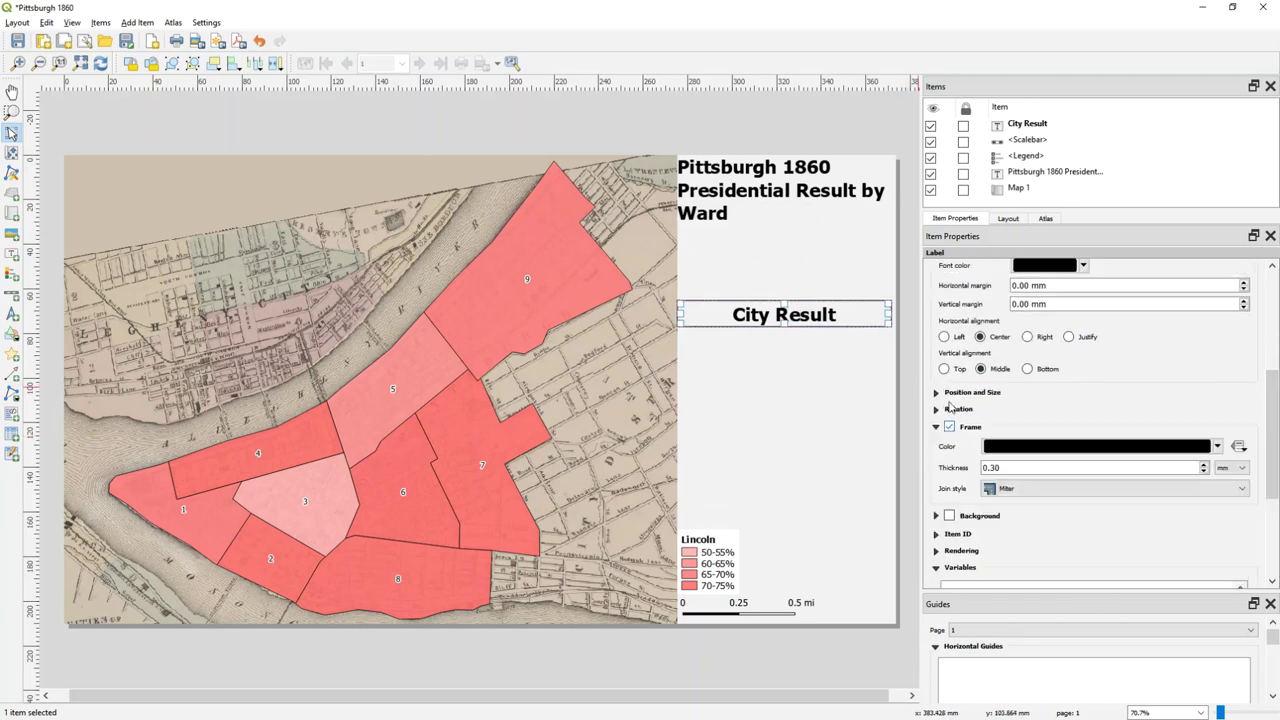
pyautogui.click(950, 516)
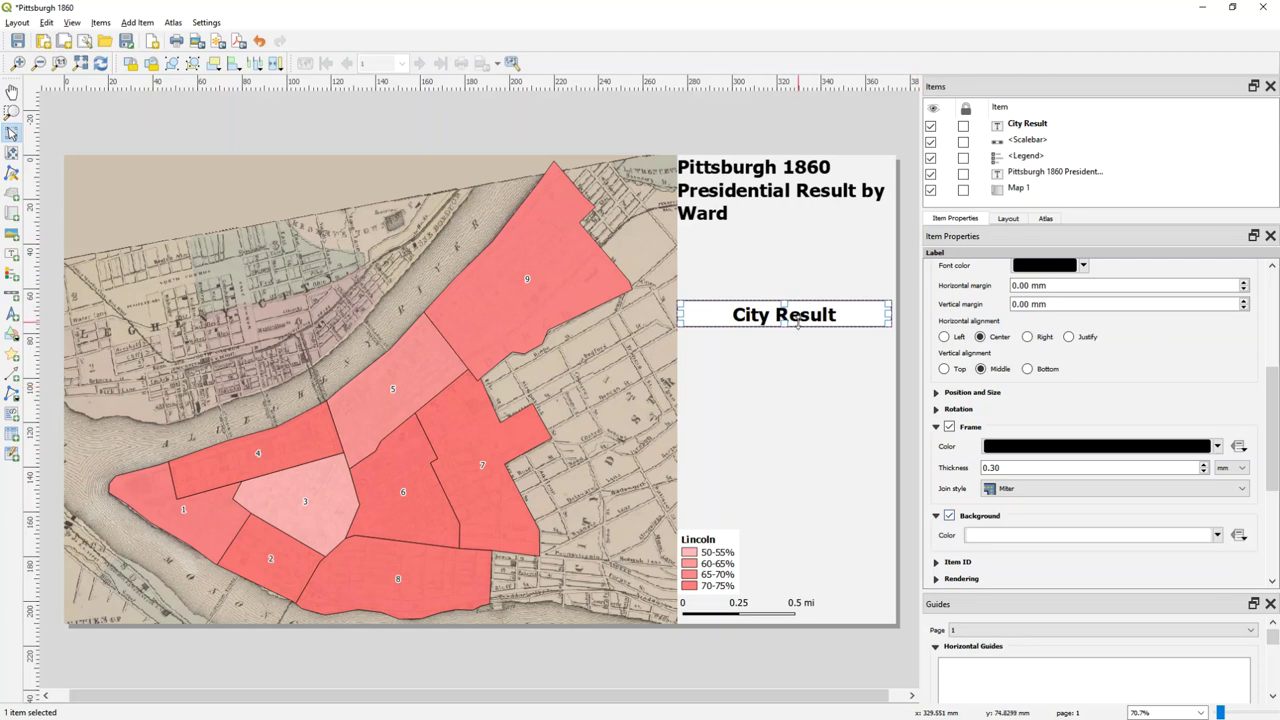
pyautogui.moveTo(799, 327); pyautogui.dragTo(800, 324)
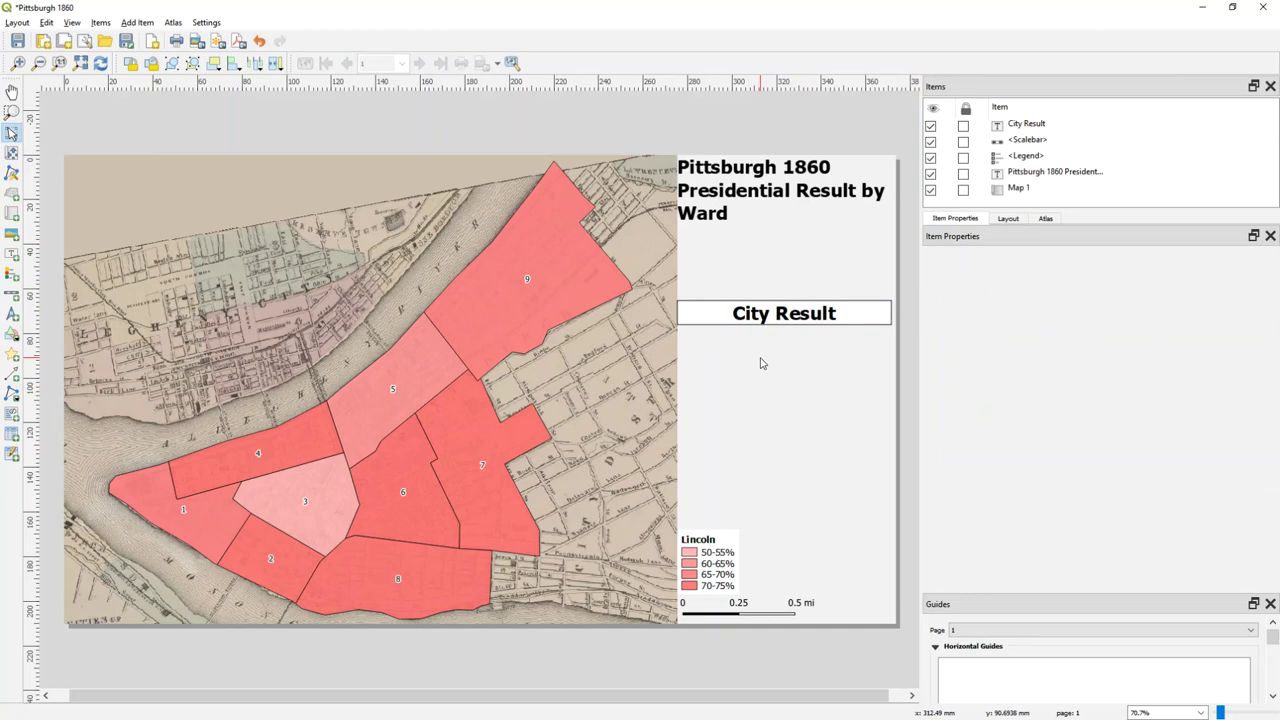
# - Paste four copies of the City Result label into the layout
pyautogui.hotkey('ctrl', 'v')
pyautogui.hotkey('ctrl', 'v')
pyautogui.hotkey('ctrl', 'v')
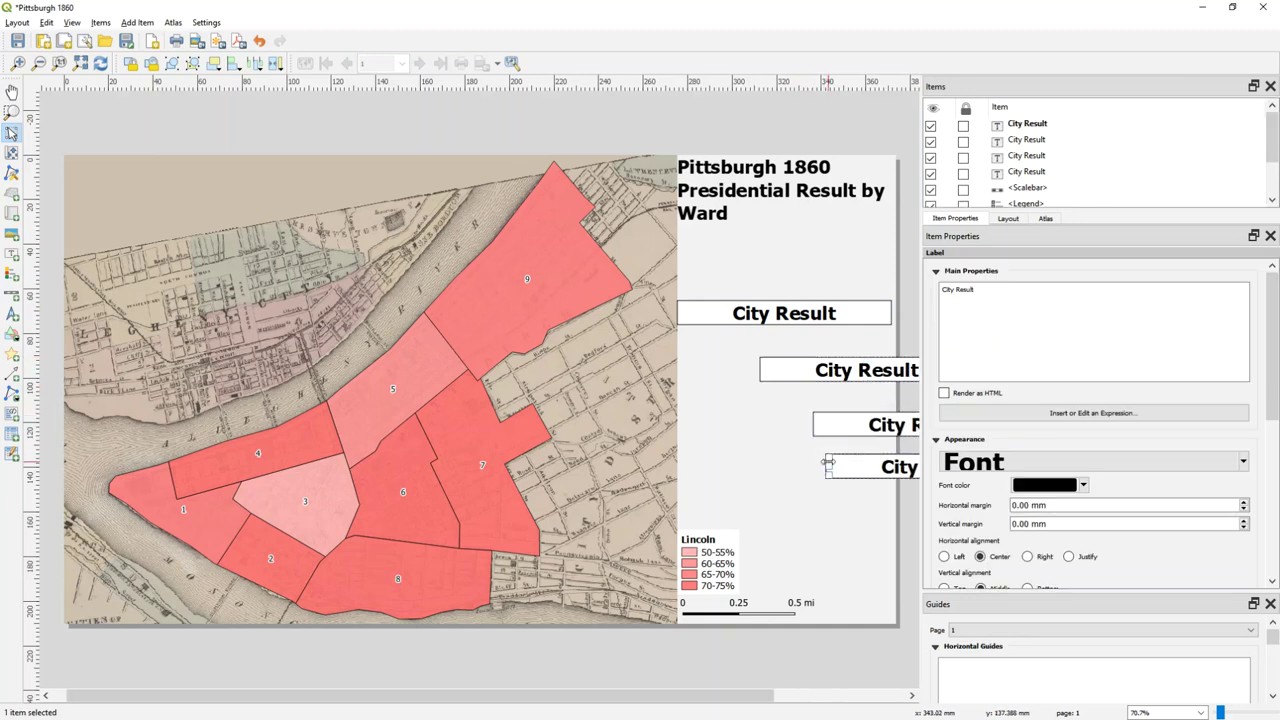
pyautogui.hotkey('ctrl', 'v')
# - Place one copied label directly beneath the City Result header, aligned with its left edge, and narrow it to about 56 mm
pyautogui.moveTo(885, 372); pyautogui.dragTo(801, 334)
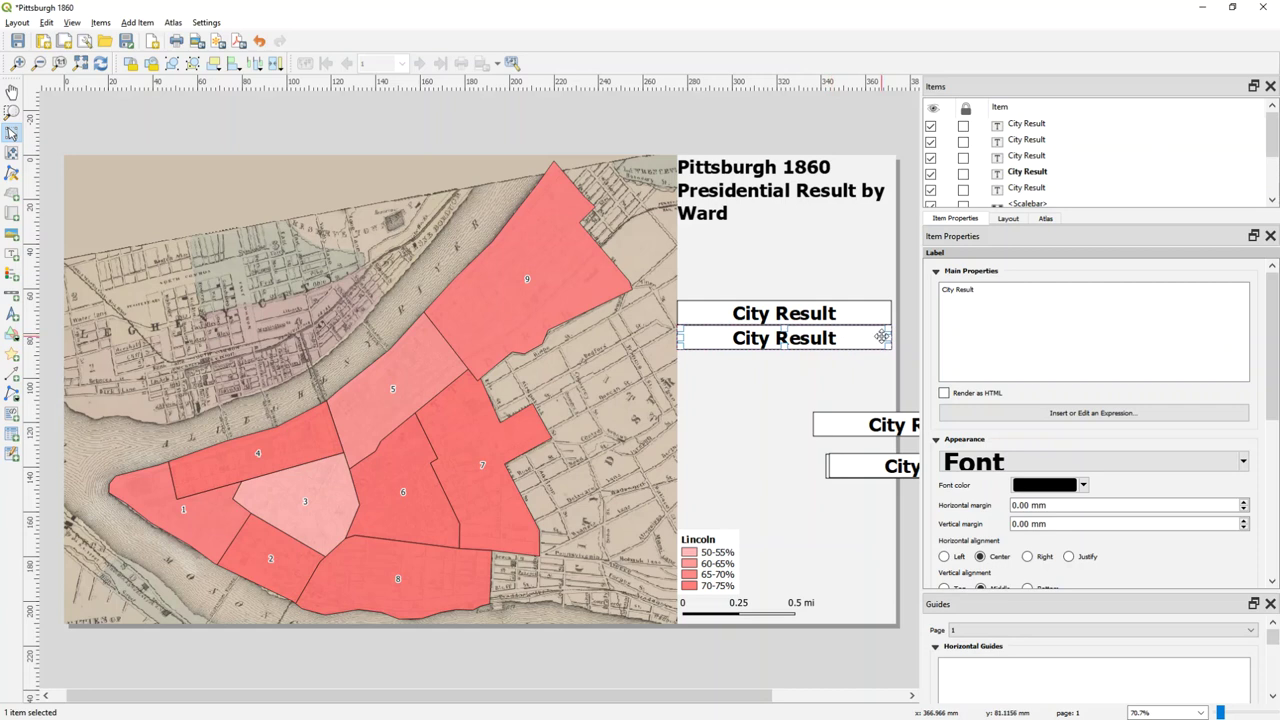
pyautogui.moveTo(886, 339); pyautogui.dragTo(803, 338)
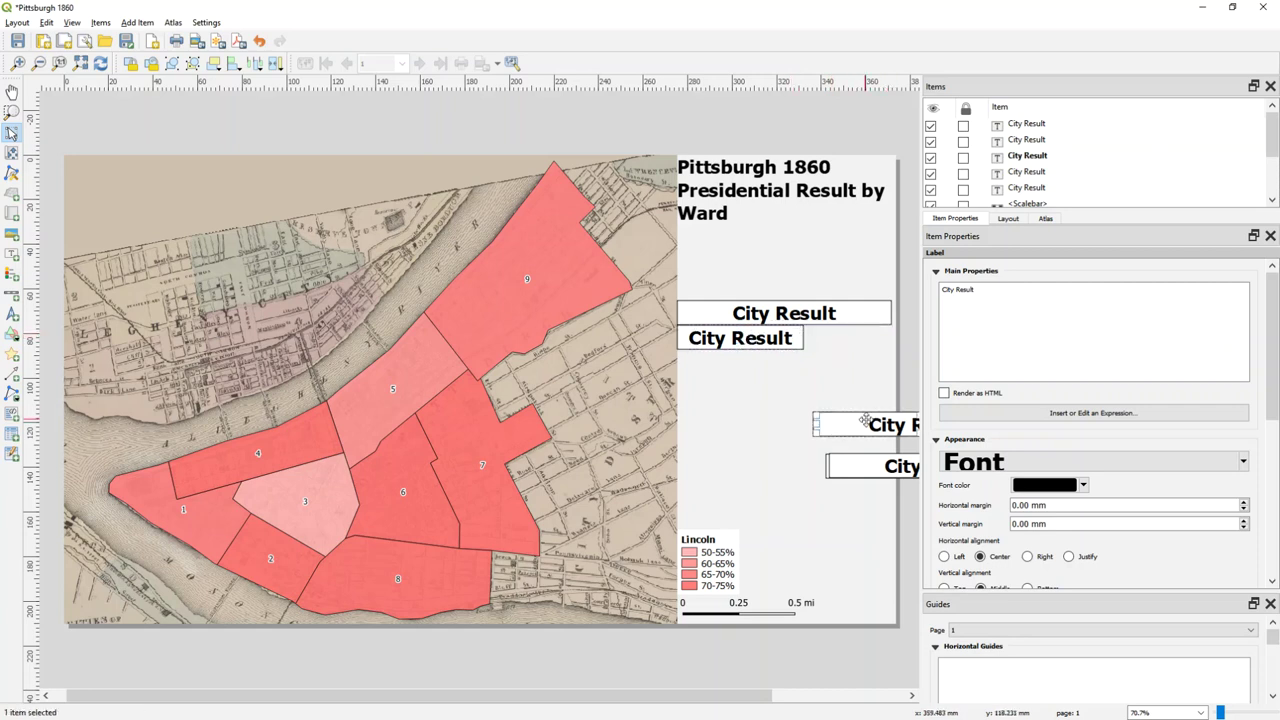
# - Stack the three remaining copied labels beneath the first one, aligned with its left edge and narrowed to the same width
pyautogui.moveTo(879, 426); pyautogui.dragTo(764, 362)
pyautogui.moveTo(890, 363); pyautogui.dragTo(803, 362)
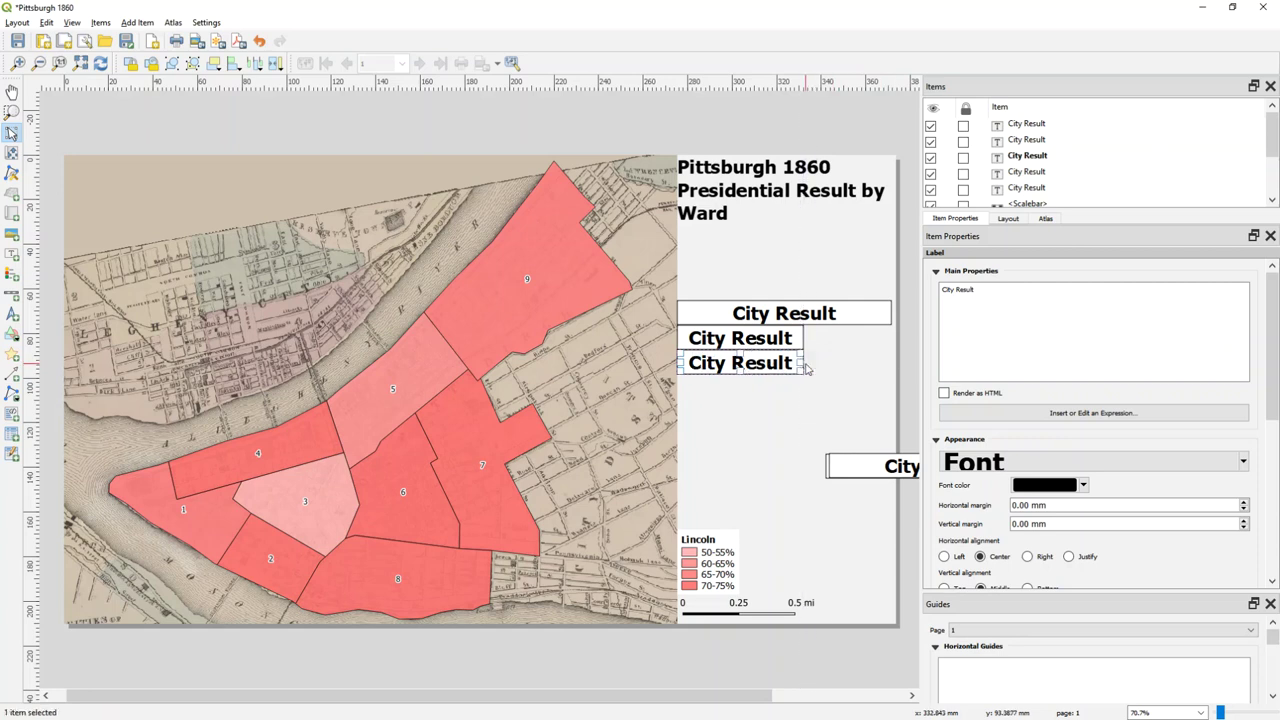
pyautogui.click(885, 466)
pyautogui.moveTo(891, 466); pyautogui.dragTo(741, 387)
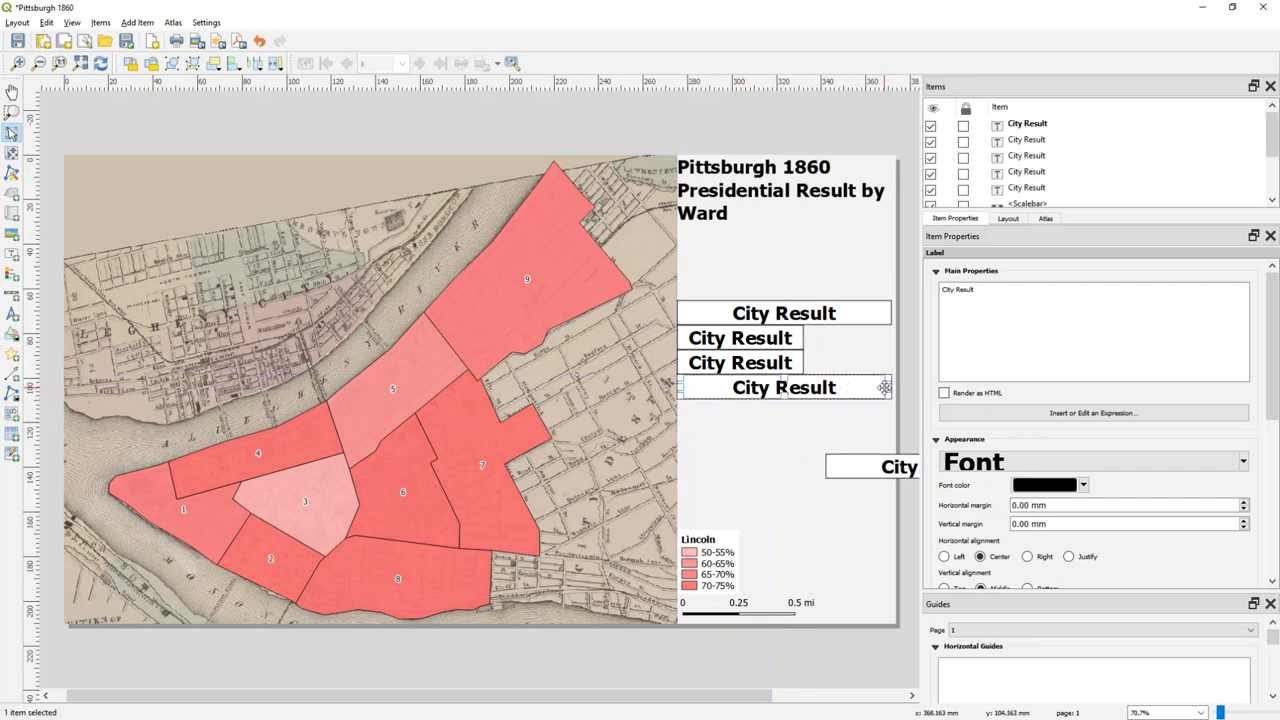
pyautogui.moveTo(886, 387); pyautogui.dragTo(803, 388)
pyautogui.click(900, 467)
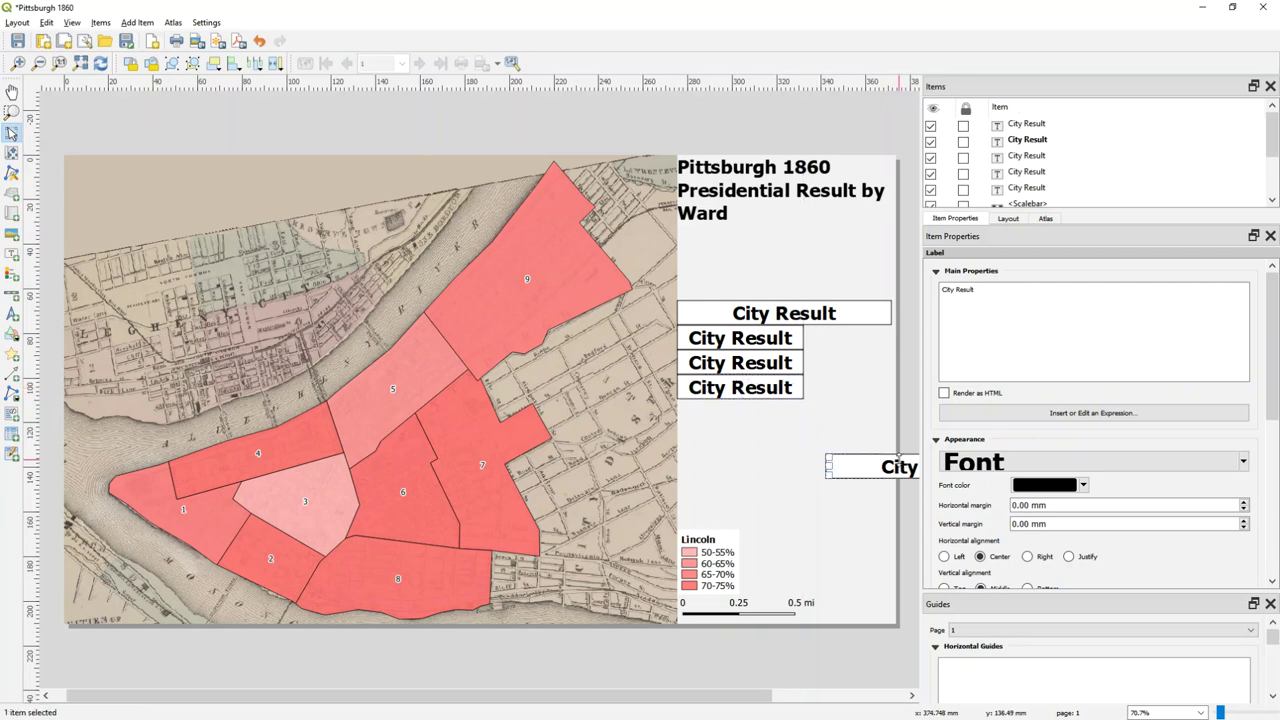
pyautogui.moveTo(900, 467); pyautogui.dragTo(758, 411)
pyautogui.moveTo(890, 410); pyautogui.dragTo(802, 413)
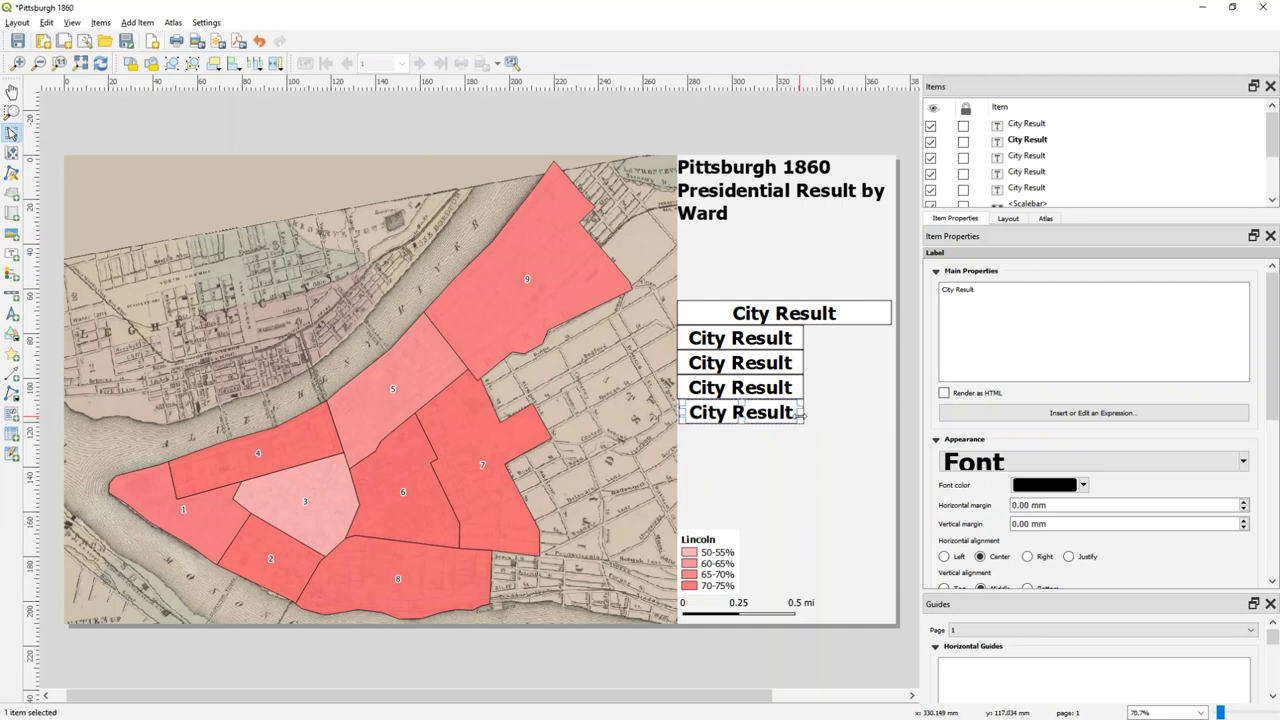
pyautogui.moveTo(683, 412); pyautogui.dragTo(678, 413)
# - Change the text of the label directly under the City Result header to Lincoln and colour it dark red (#af0000)
pyautogui.click(762, 342)
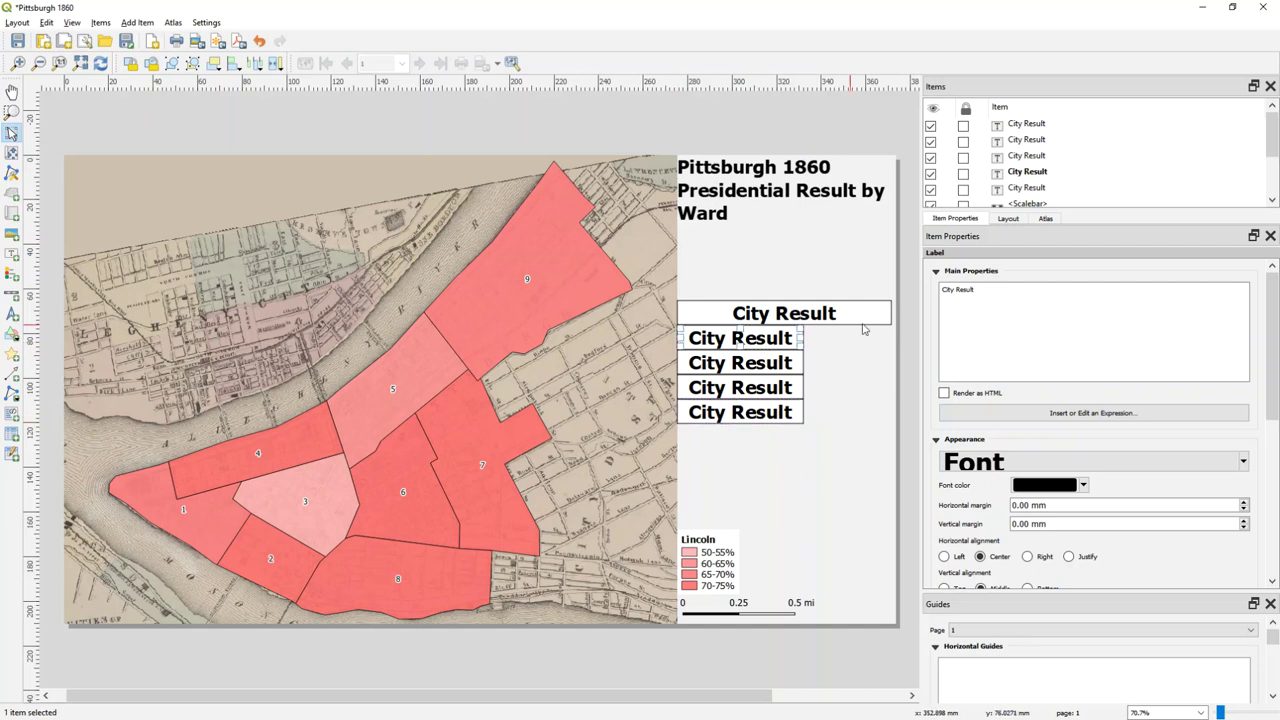
pyautogui.tripleClick(1040, 290)
pyautogui.write('L')
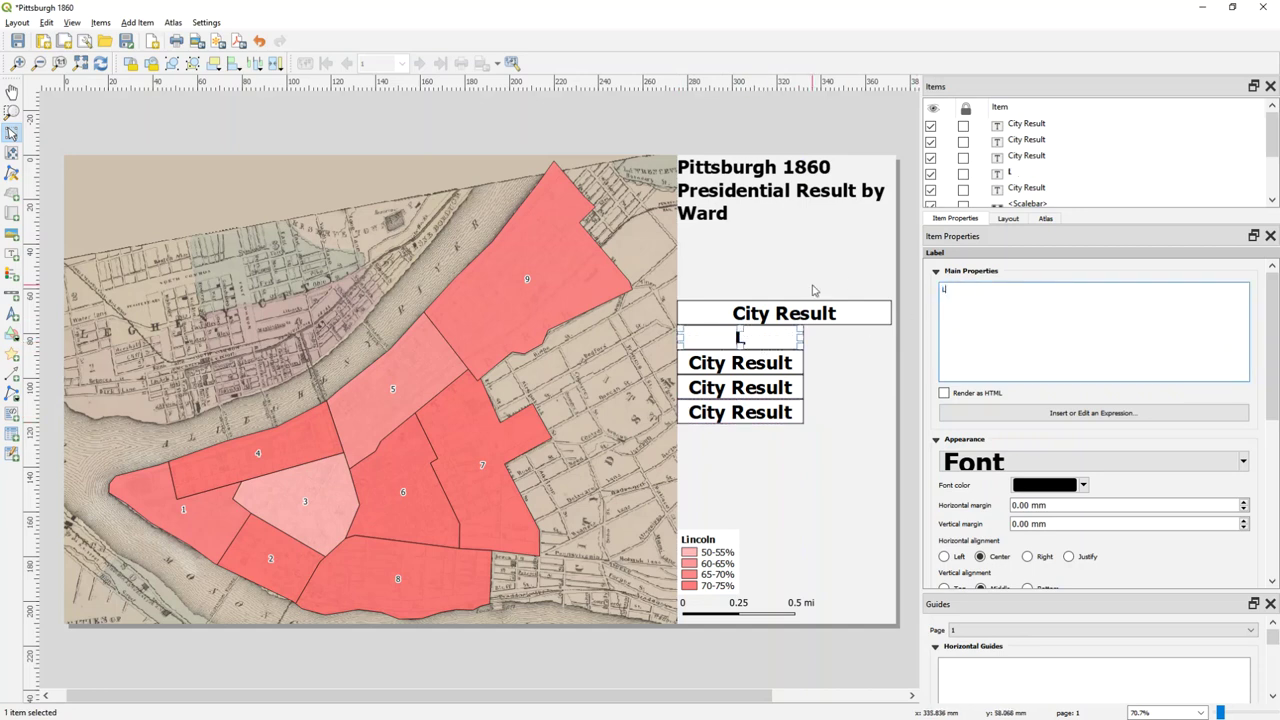
pyautogui.write('incoln')
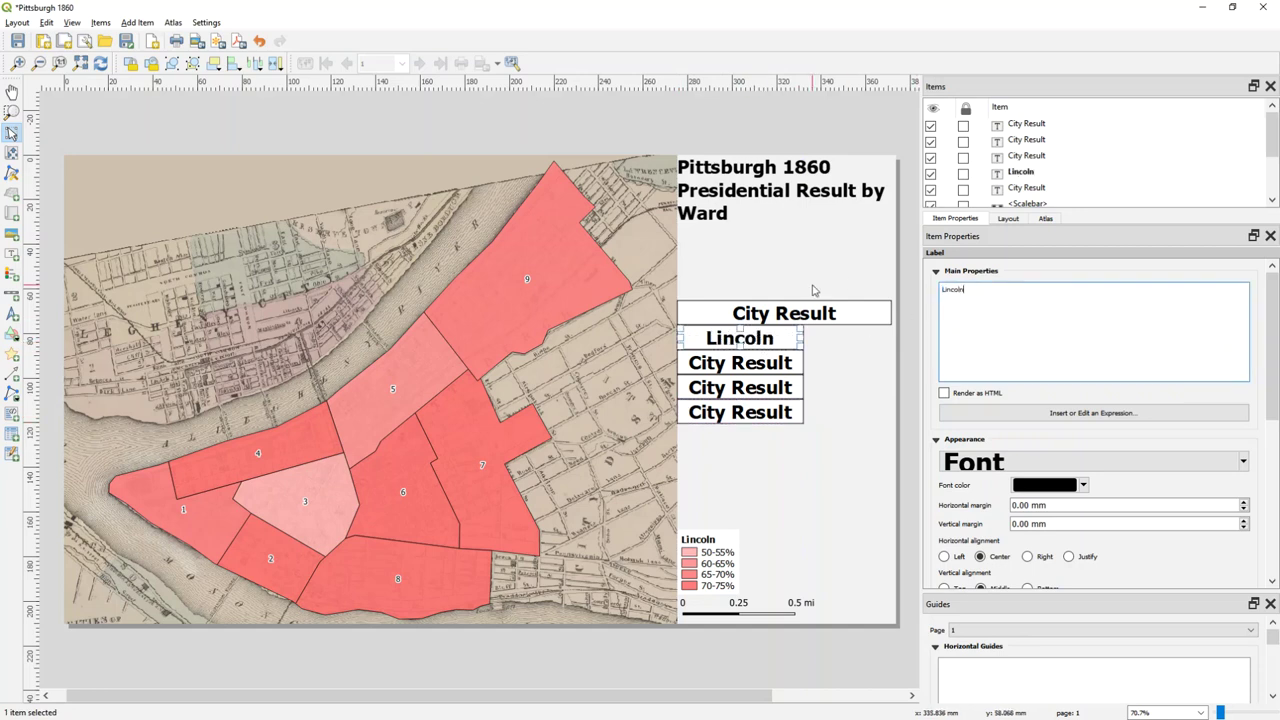
pyautogui.click(1045, 485)
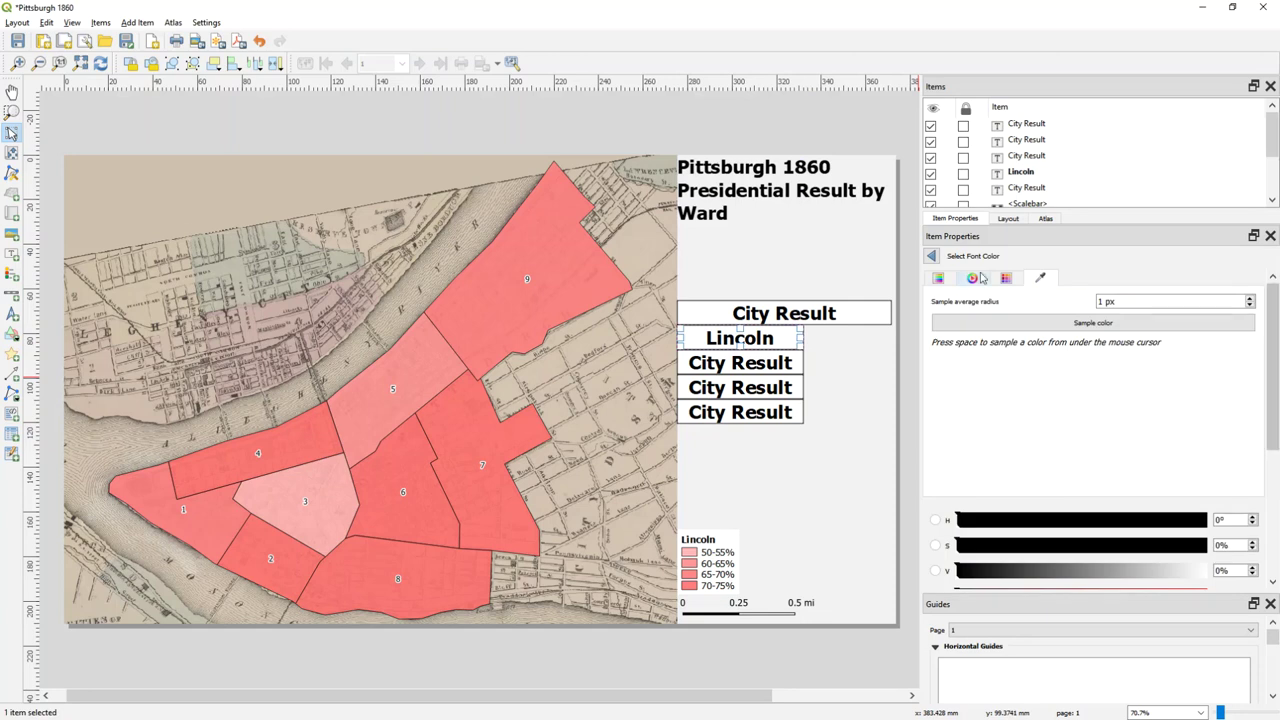
pyautogui.click(940, 280)
pyautogui.moveTo(1273, 440); pyautogui.dragTo(1273, 575)
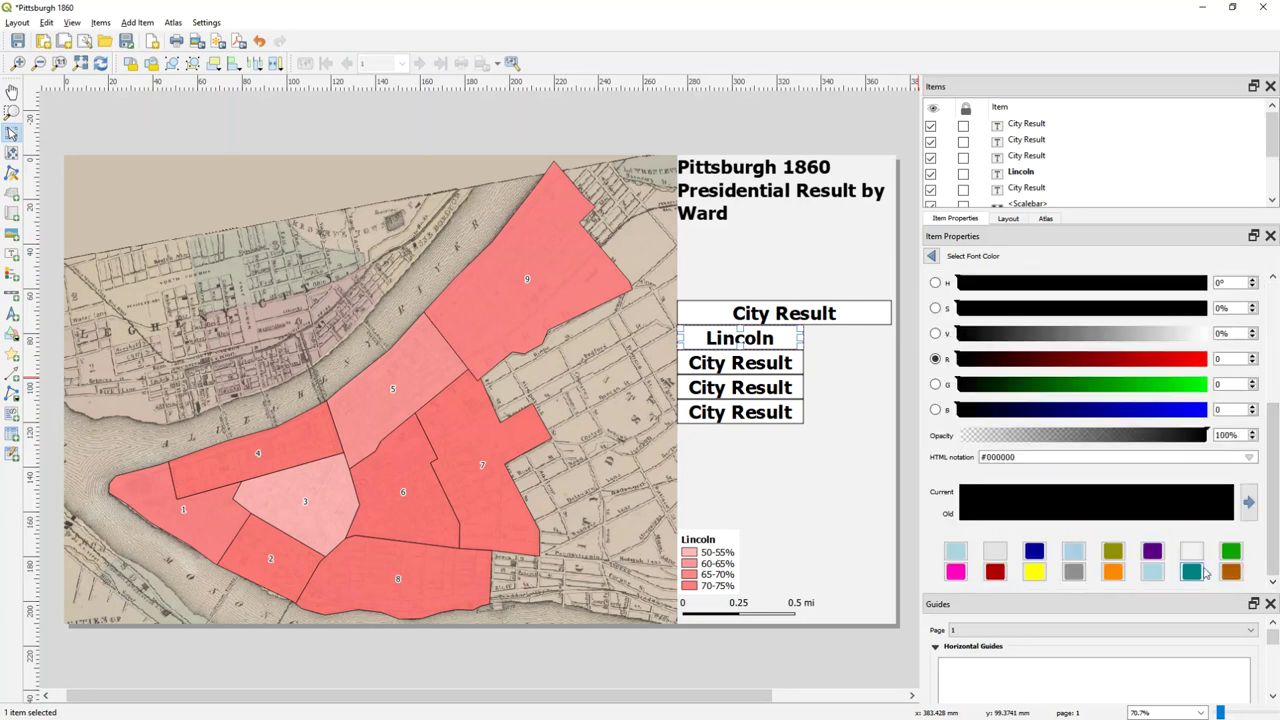
pyautogui.click(998, 574)
# - Change the text of the label below Lincoln to Douglas and colour it dark blue
pyautogui.click(765, 366)
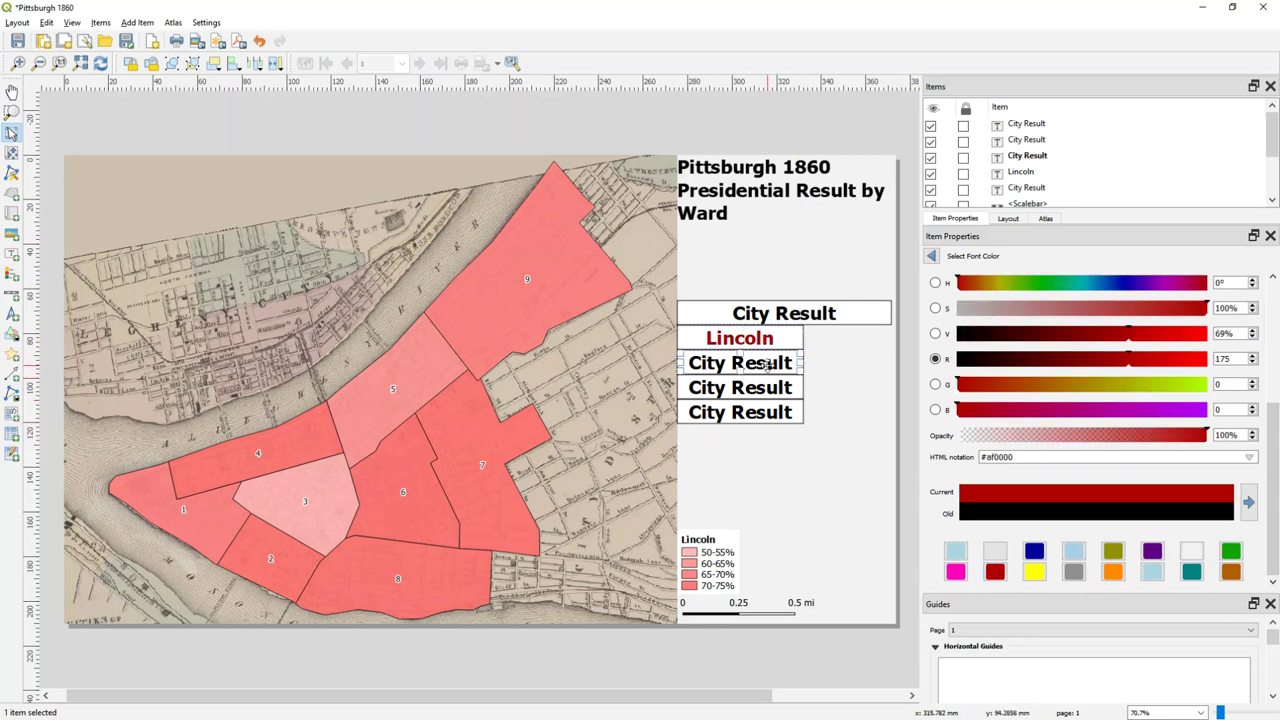
pyautogui.click(931, 257)
pyautogui.click(995, 299)
pyautogui.hotkey('ctrl', 'a')
pyautogui.write('Douglas')
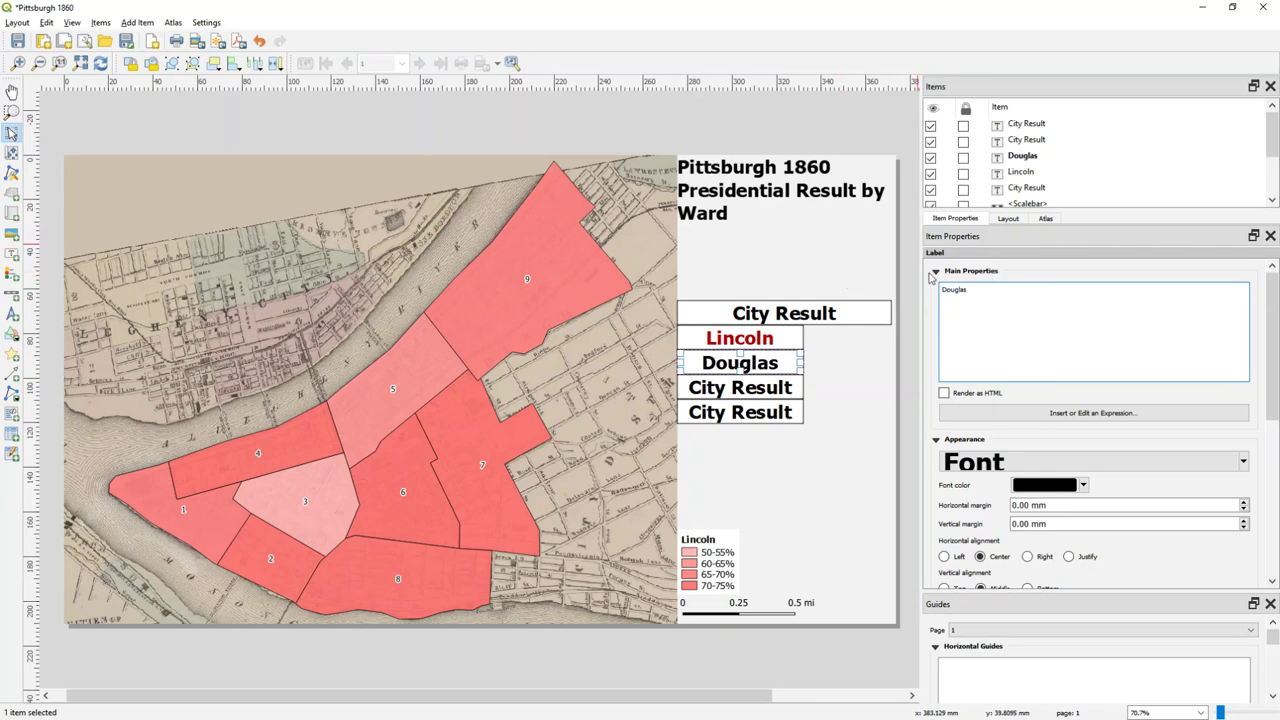
pyautogui.click(995, 221)
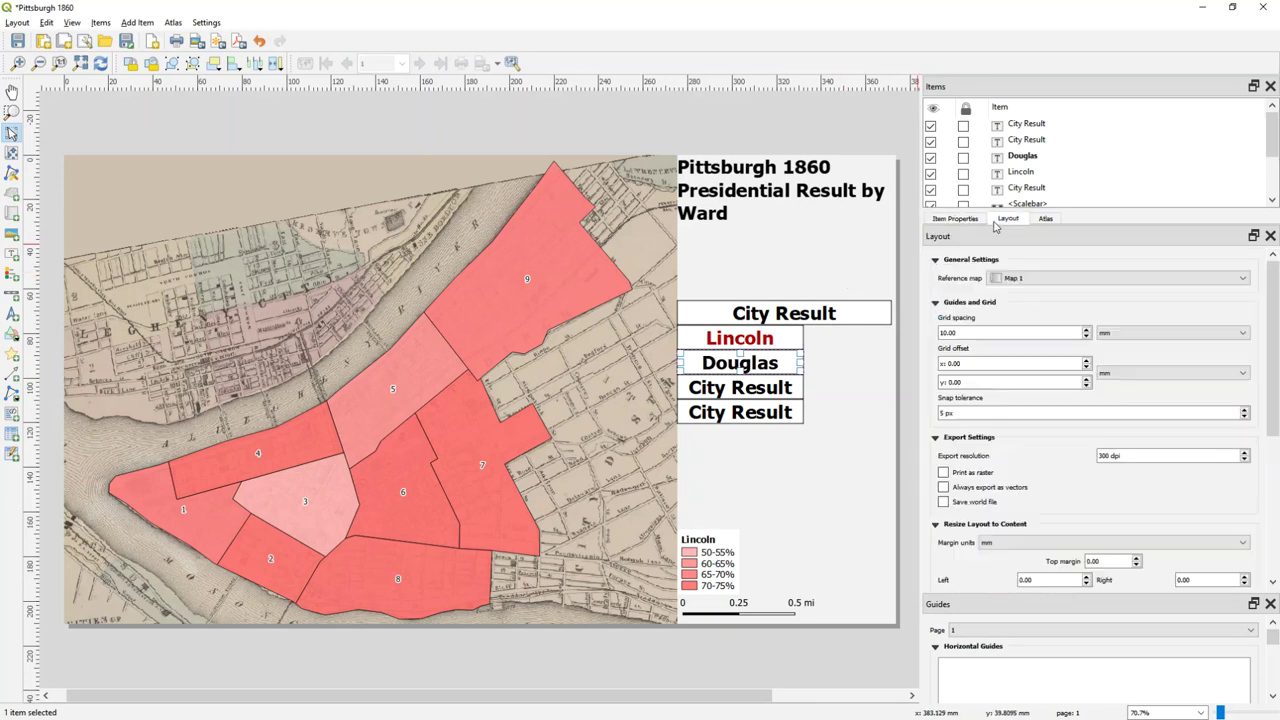
pyautogui.click(970, 221)
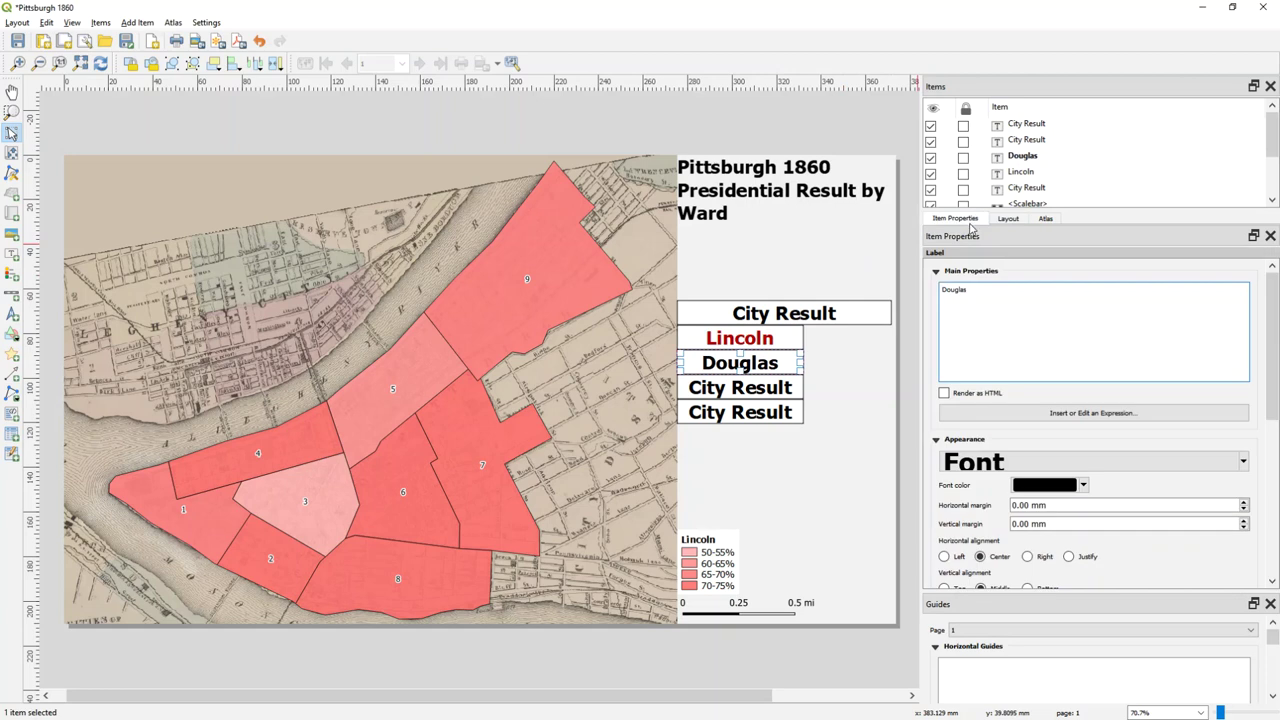
pyautogui.click(1045, 484)
pyautogui.scroll(-1, 1275, 425)
pyautogui.scroll(-5, 1275, 425)
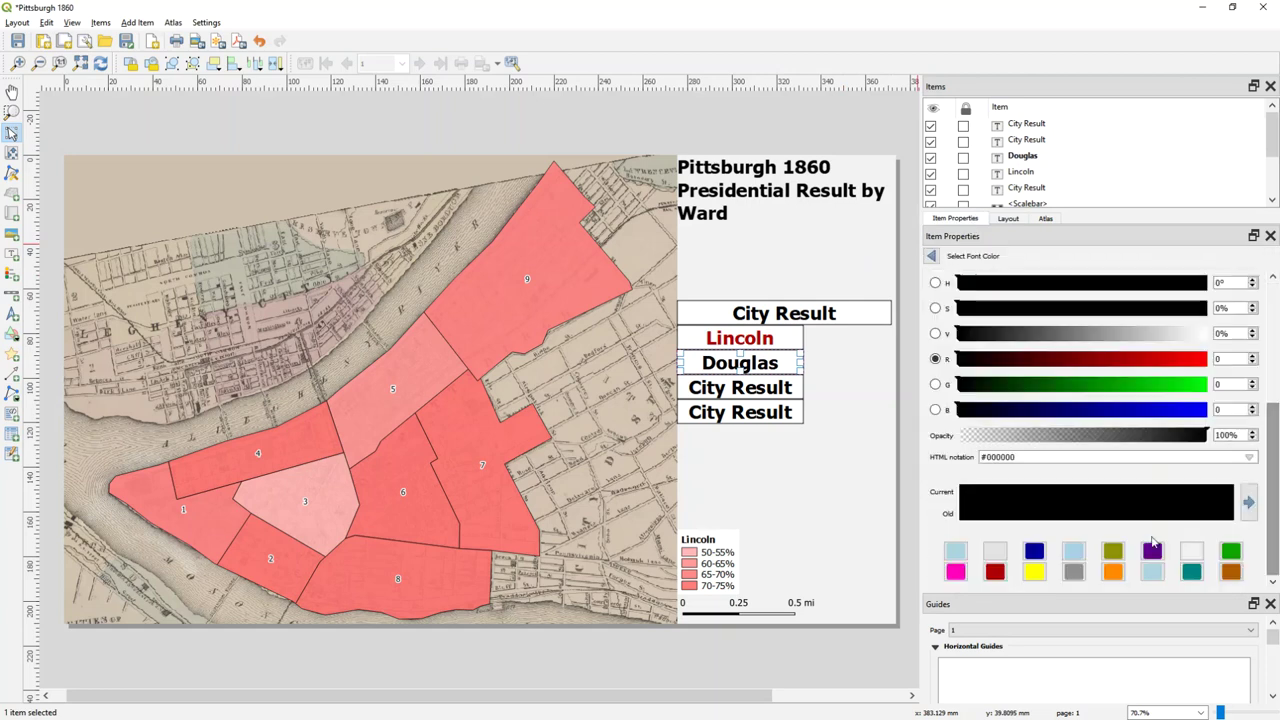
pyautogui.click(1034, 551)
# - Change the text of the label below Douglas to Bell and colour it orange
pyautogui.click(775, 387)
pyautogui.click(932, 256)
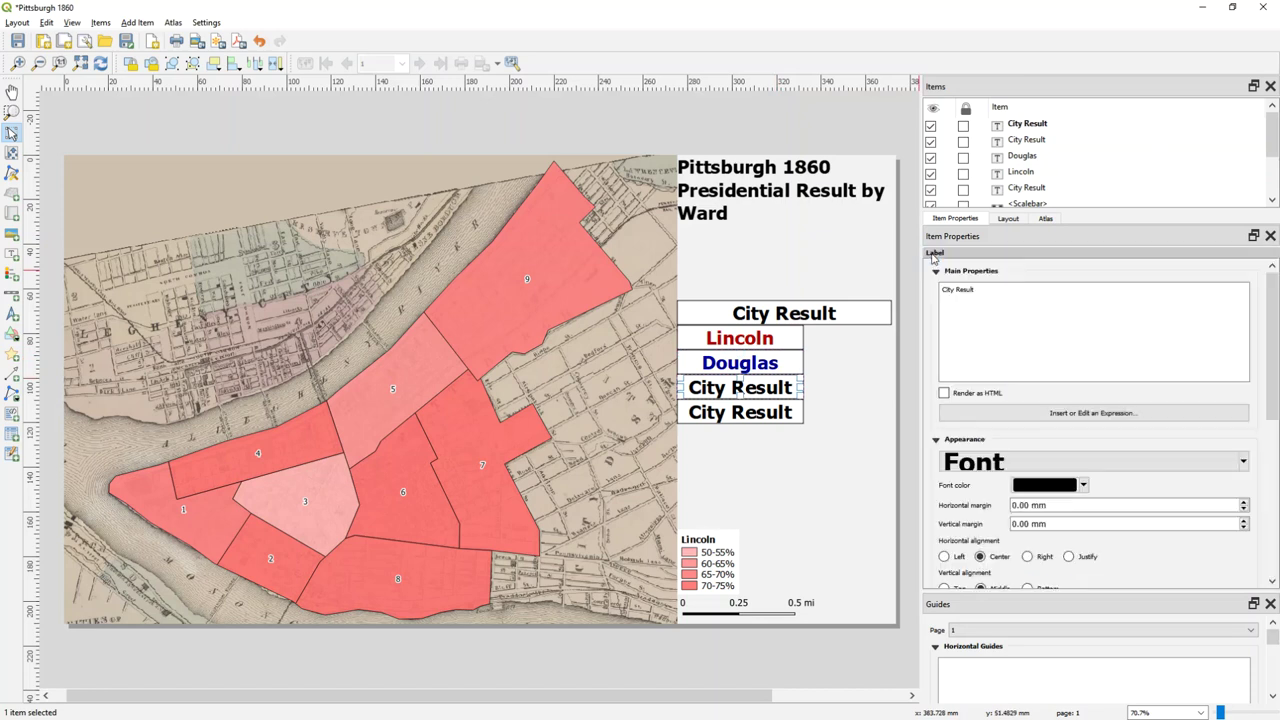
pyautogui.click(1010, 292)
pyautogui.hotkey('ctrl', 'a')
pyautogui.write('Bell')
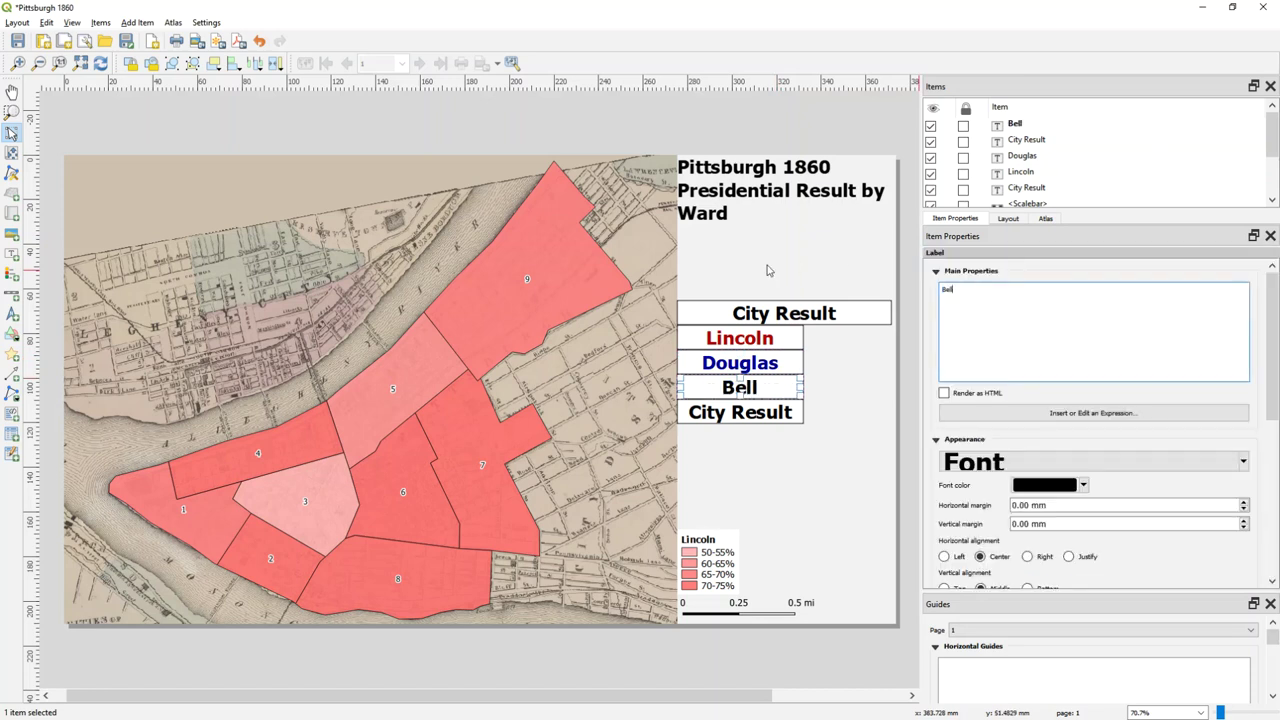
pyautogui.click(1031, 487)
pyautogui.moveTo(1273, 441); pyautogui.dragTo(1273, 566)
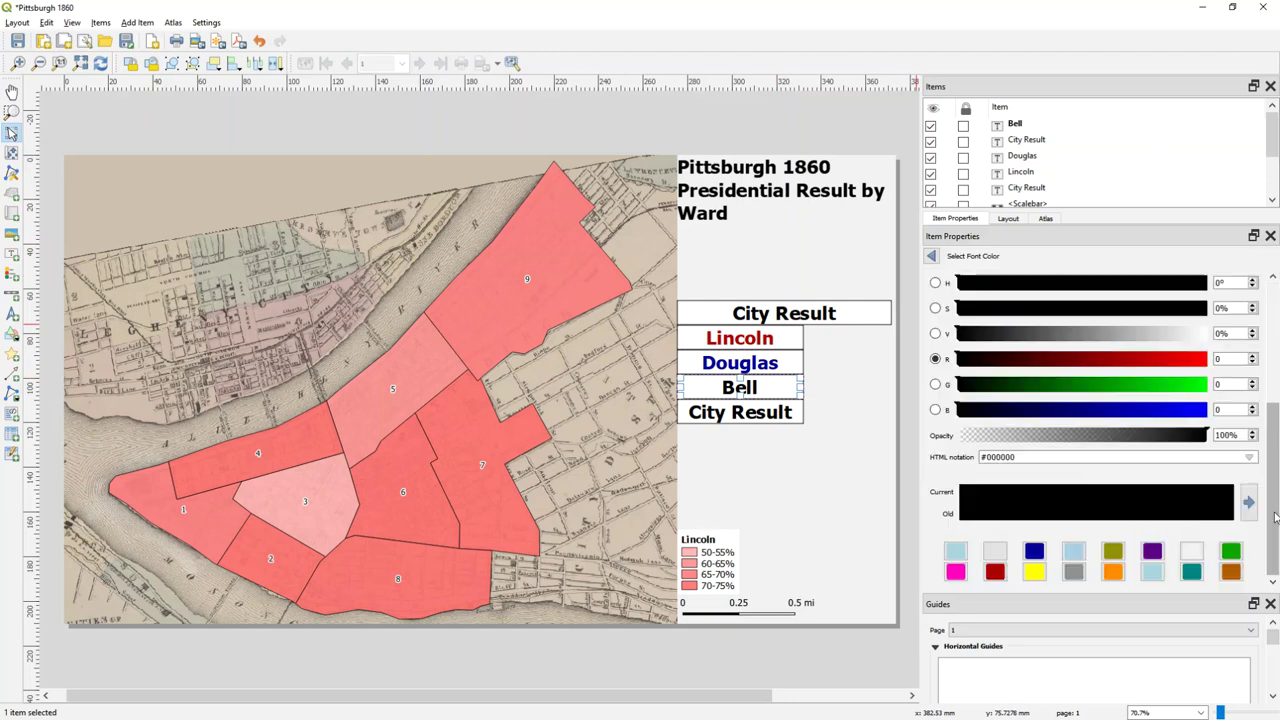
pyautogui.click(1112, 571)
# - Change the text of the lowest label in the result table to Breckenridge and colour it green
pyautogui.click(770, 409)
pyautogui.click(930, 256)
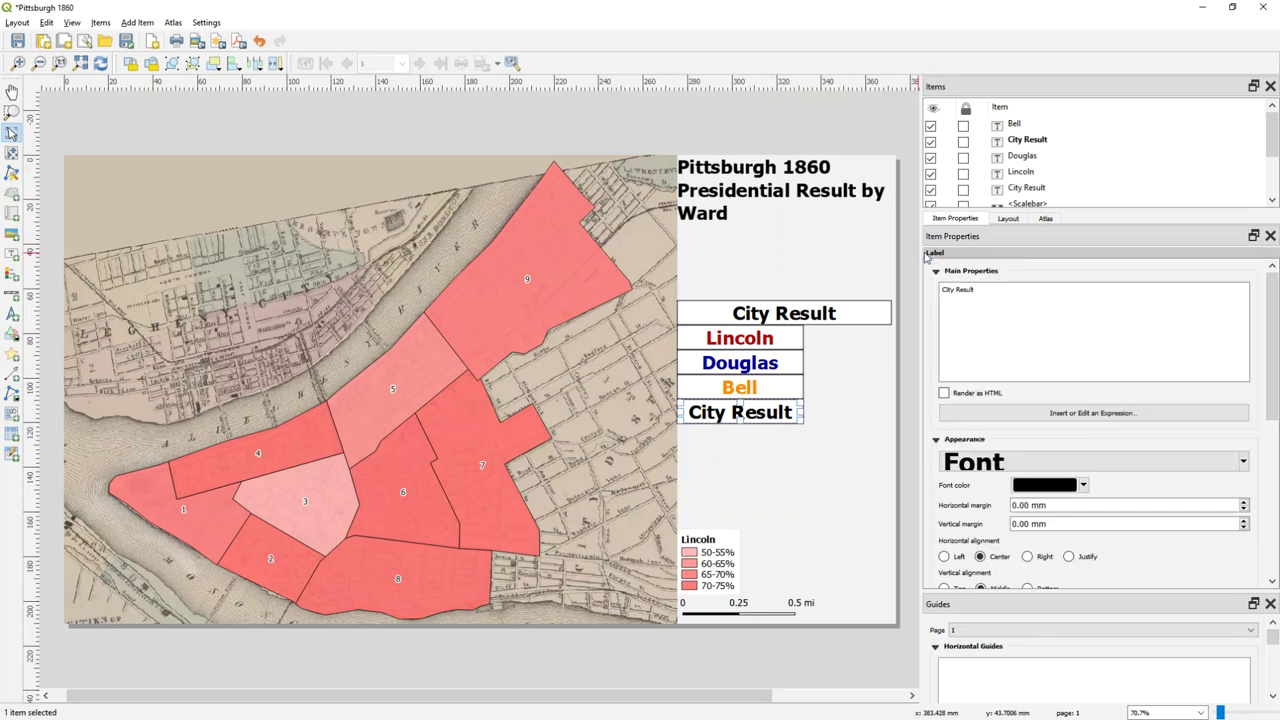
pyautogui.click(973, 297)
pyautogui.hotkey('ctrl', 'a')
pyautogui.write('B')
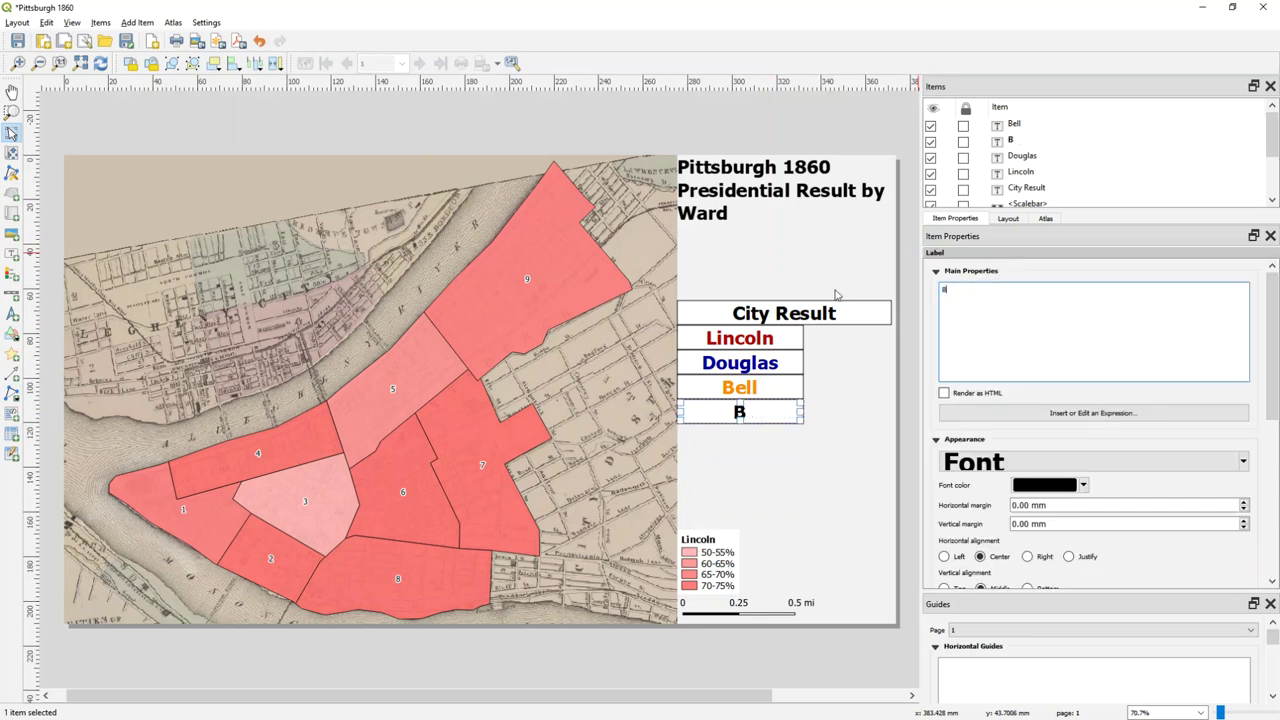
pyautogui.write('reckenridge')
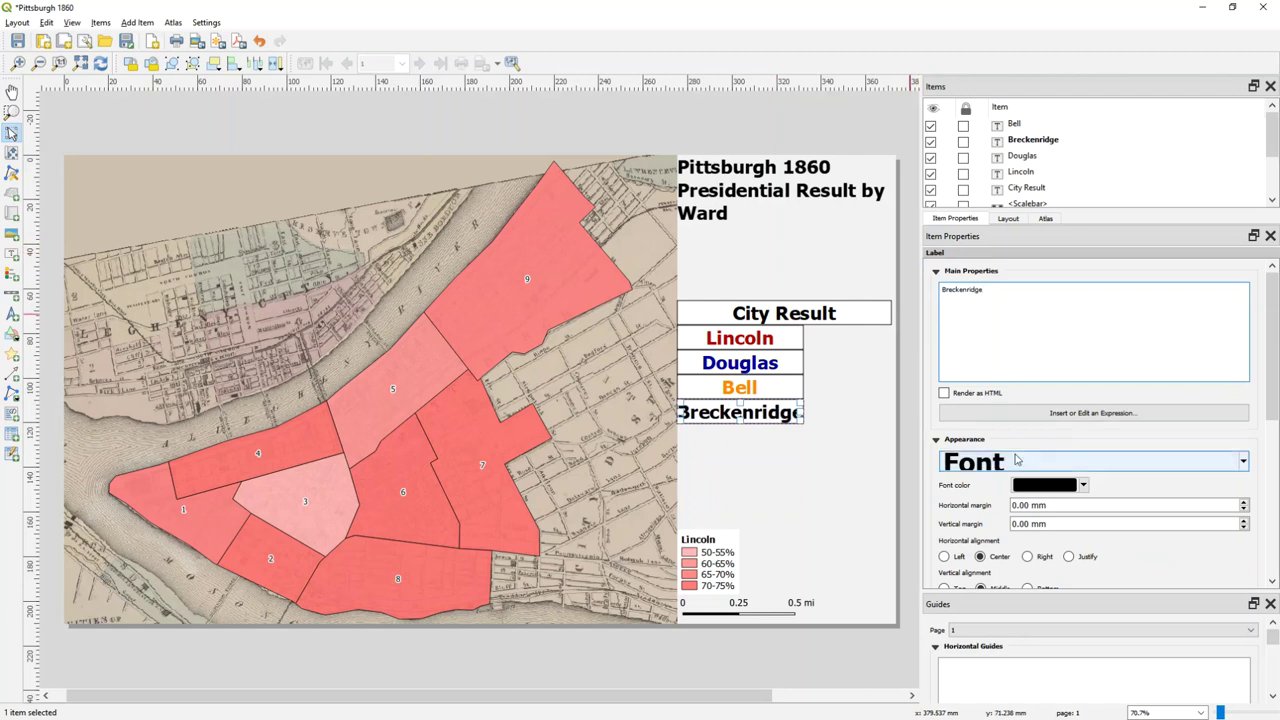
pyautogui.click(1037, 484)
pyautogui.moveTo(1273, 440); pyautogui.dragTo(1274, 543)
pyautogui.click(1234, 551)
pyautogui.click(781, 441)
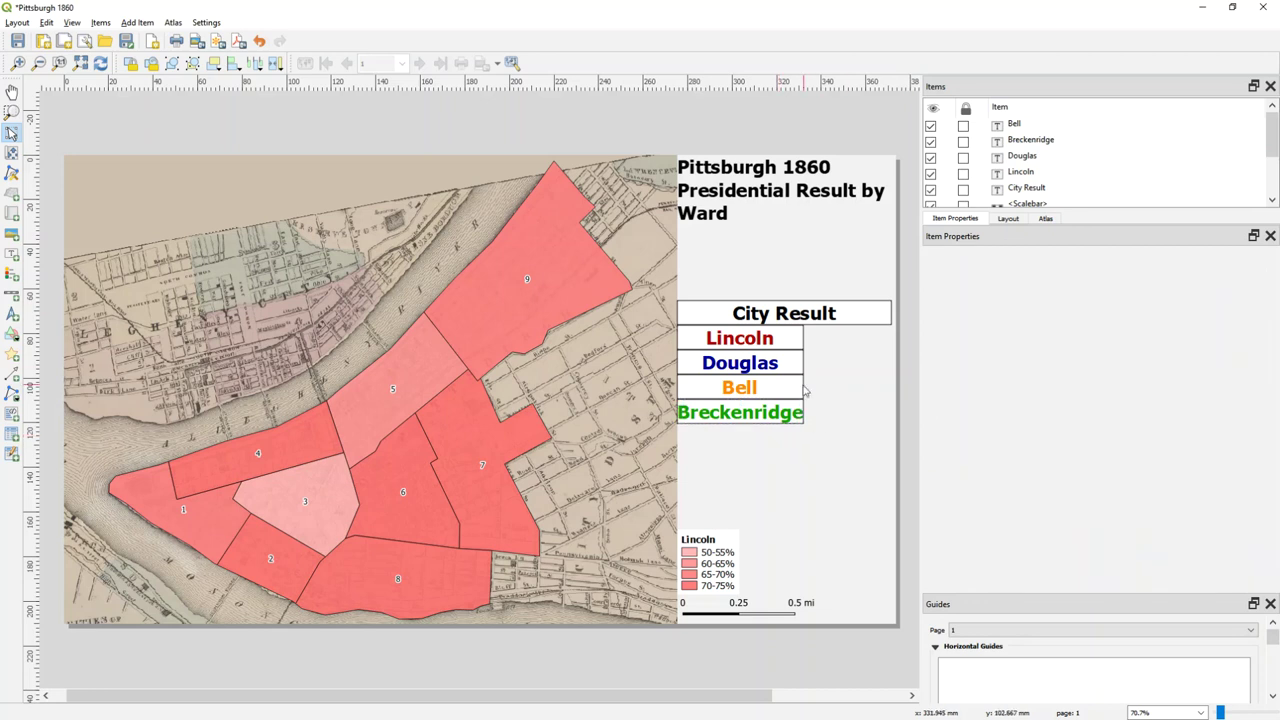
# - Place a copy of the Lincoln label directly to its right and narrow it to end at the City Result header's right edge
pyautogui.click(773, 339)
pyautogui.hotkey('ctrl', 'c')
pyautogui.hotkey('ctrl', 'v')
pyautogui.moveTo(886, 377); pyautogui.dragTo(856, 339)
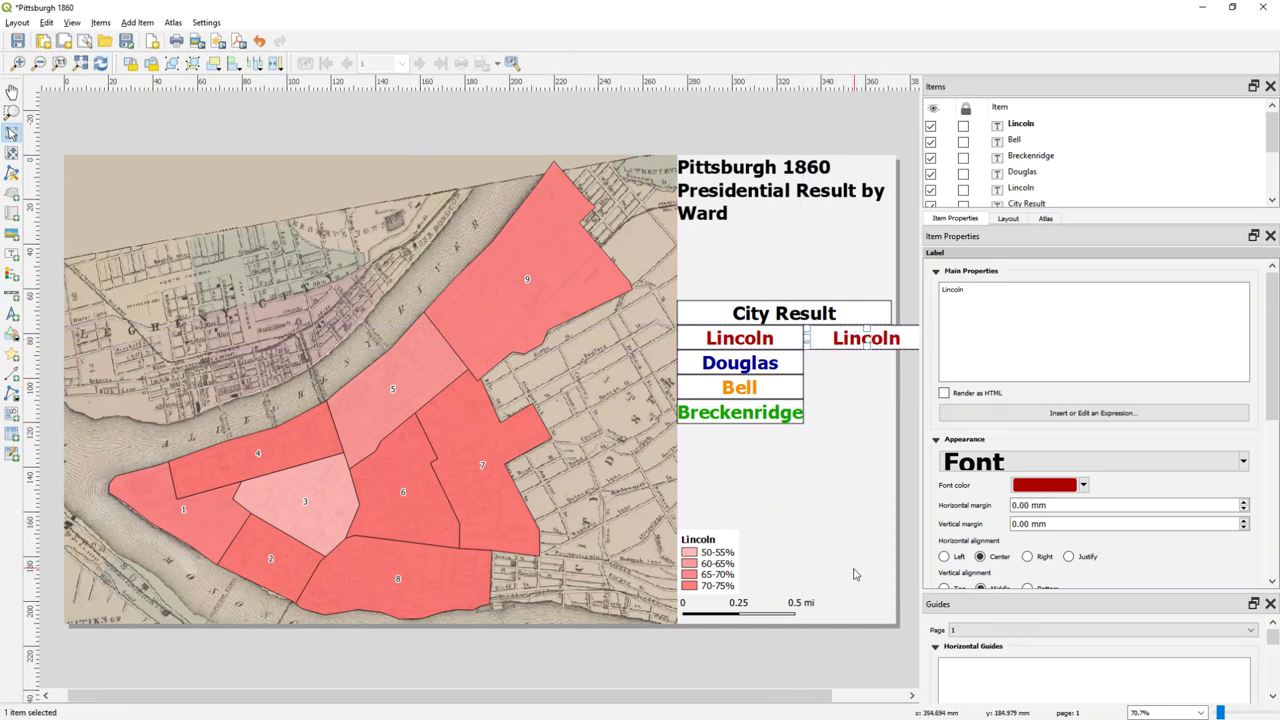
pyautogui.click(862, 696)
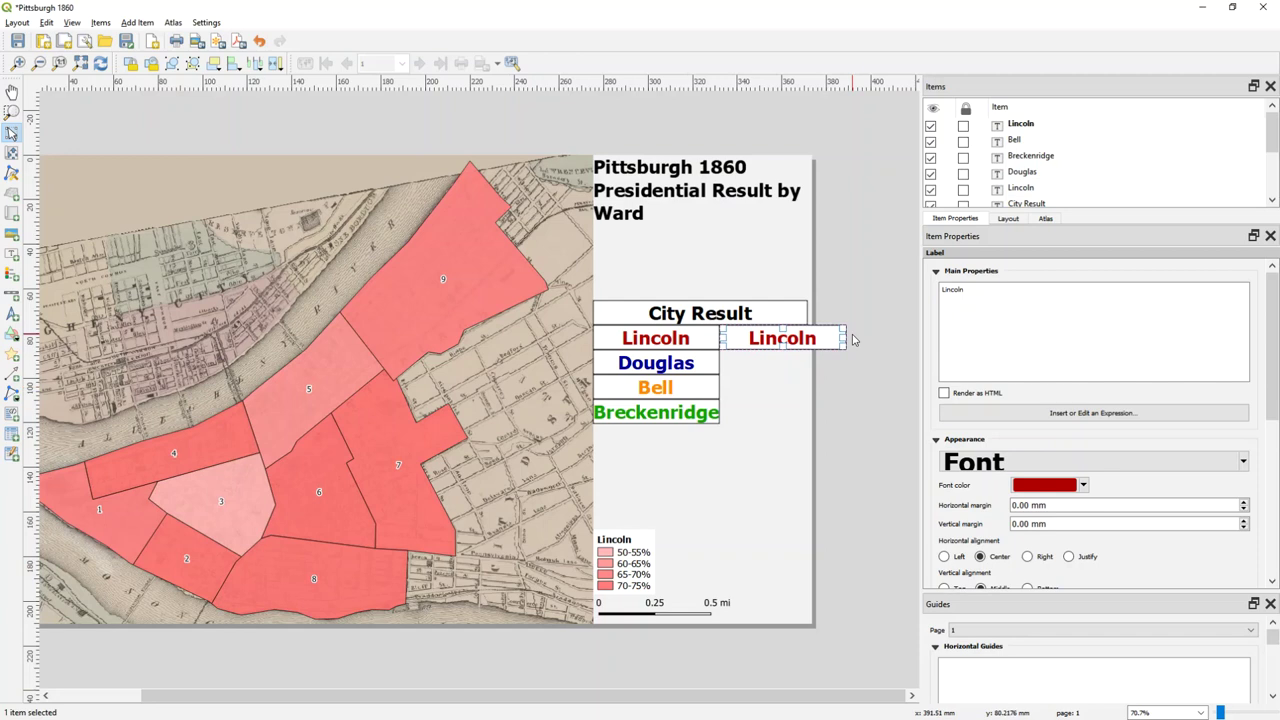
pyautogui.moveTo(845, 338); pyautogui.dragTo(807, 338)
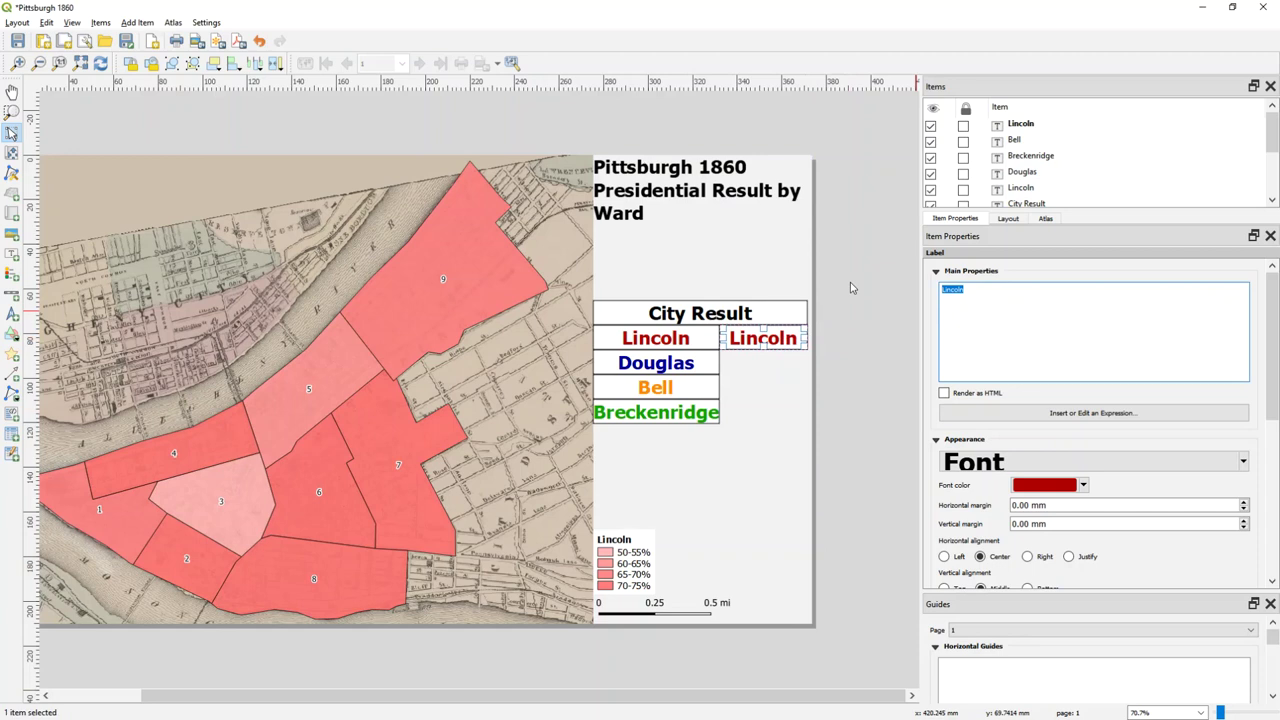
# - Change the copied Lincoln label's text to 60.0% and set its font colour to black (#000000)
pyautogui.write('60.0%')
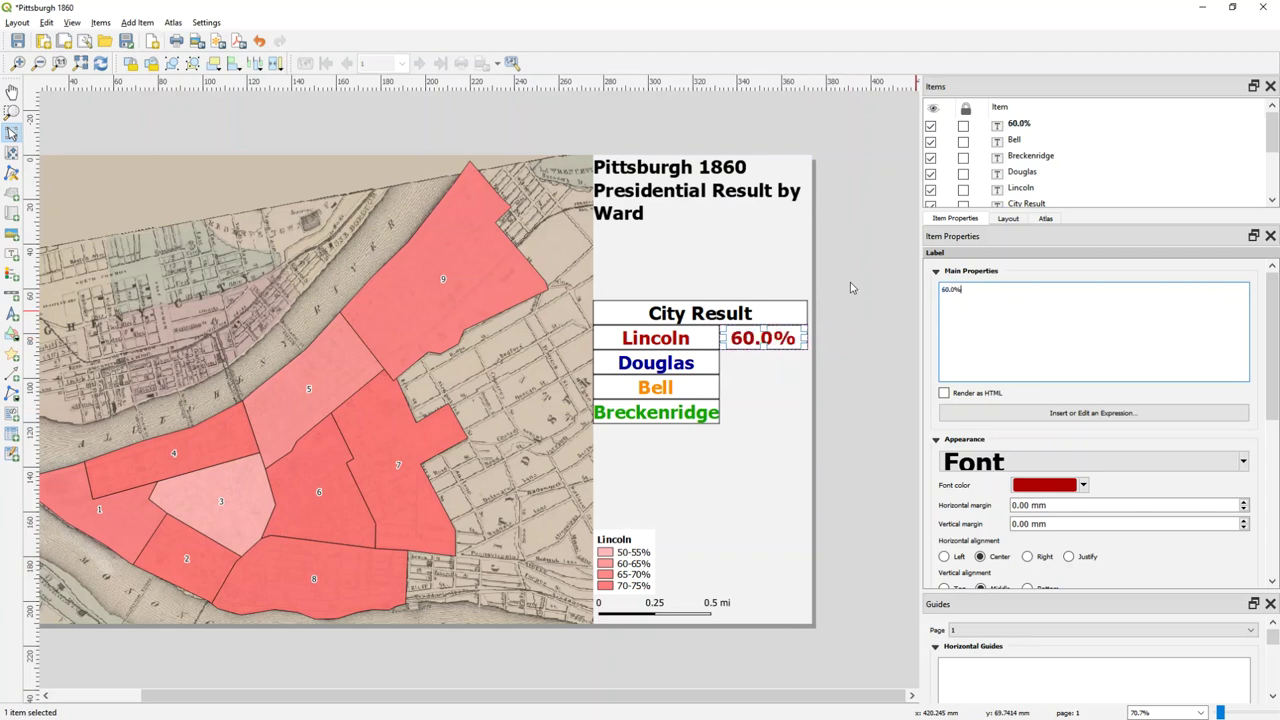
pyautogui.click(1040, 482)
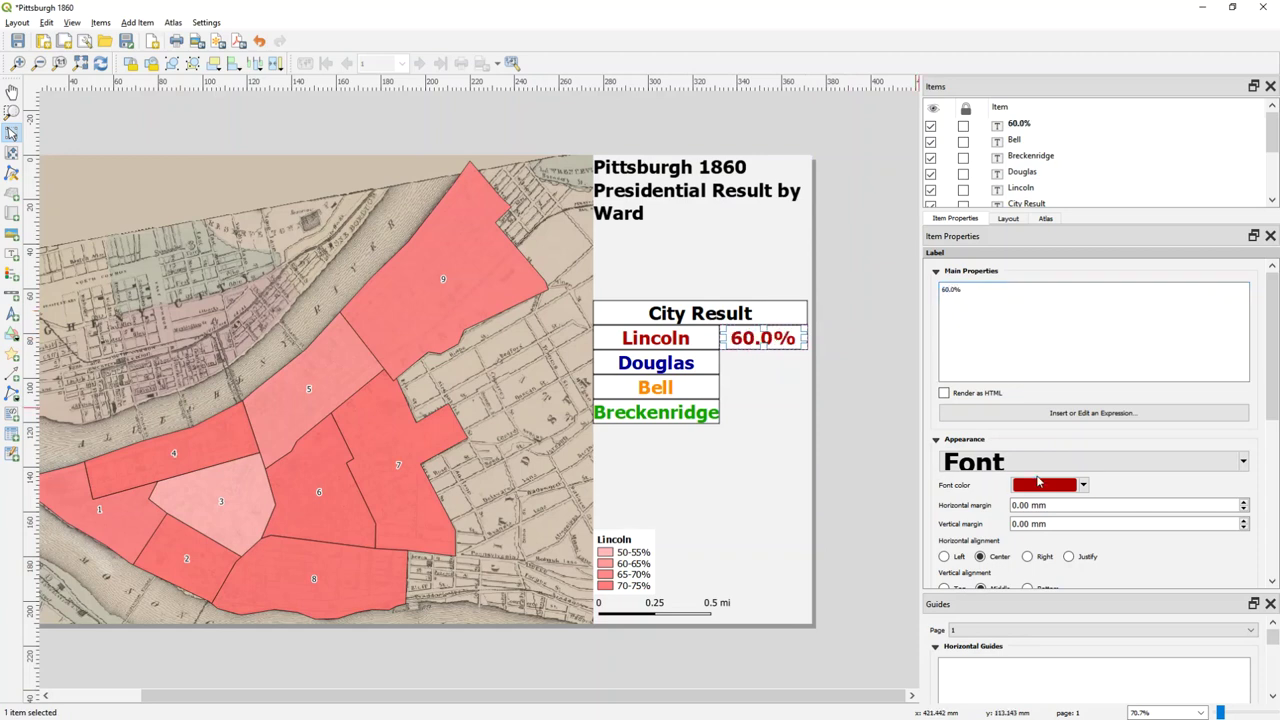
pyautogui.click(1040, 482)
pyautogui.moveTo(1272, 440); pyautogui.dragTo(1272, 560)
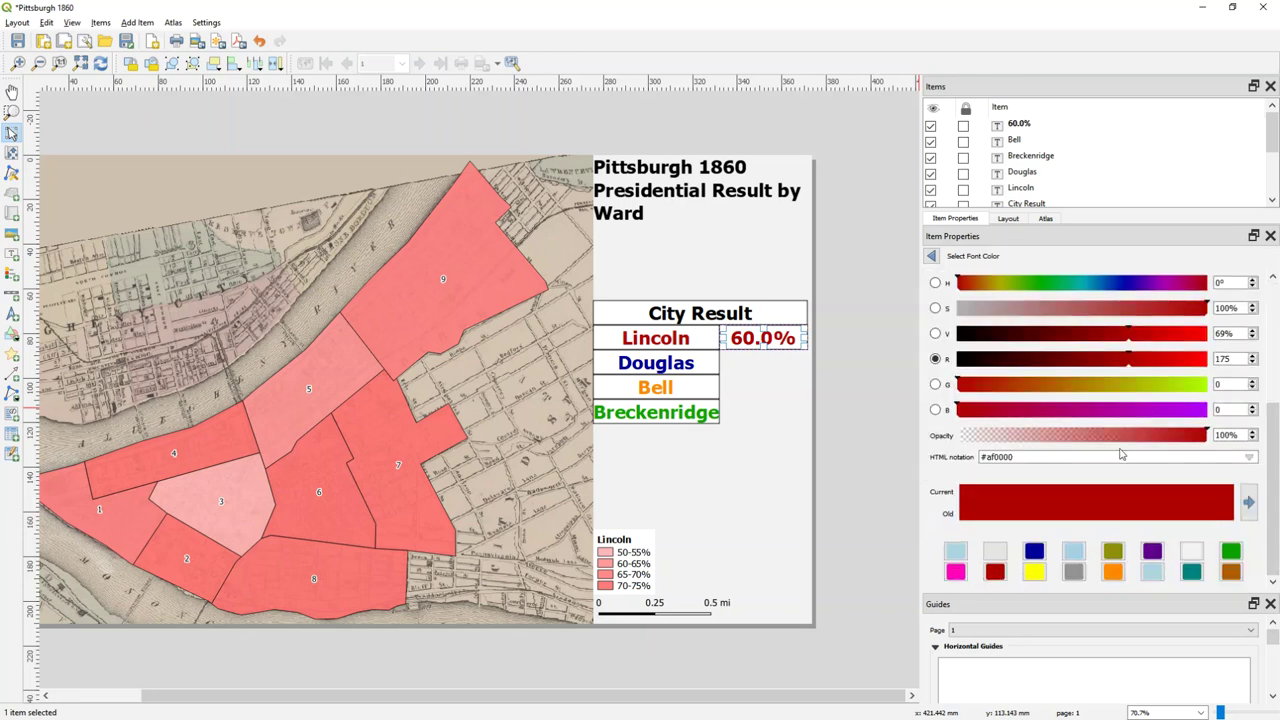
pyautogui.moveTo(1080, 458); pyautogui.dragTo(938, 460)
pyautogui.write('000000')
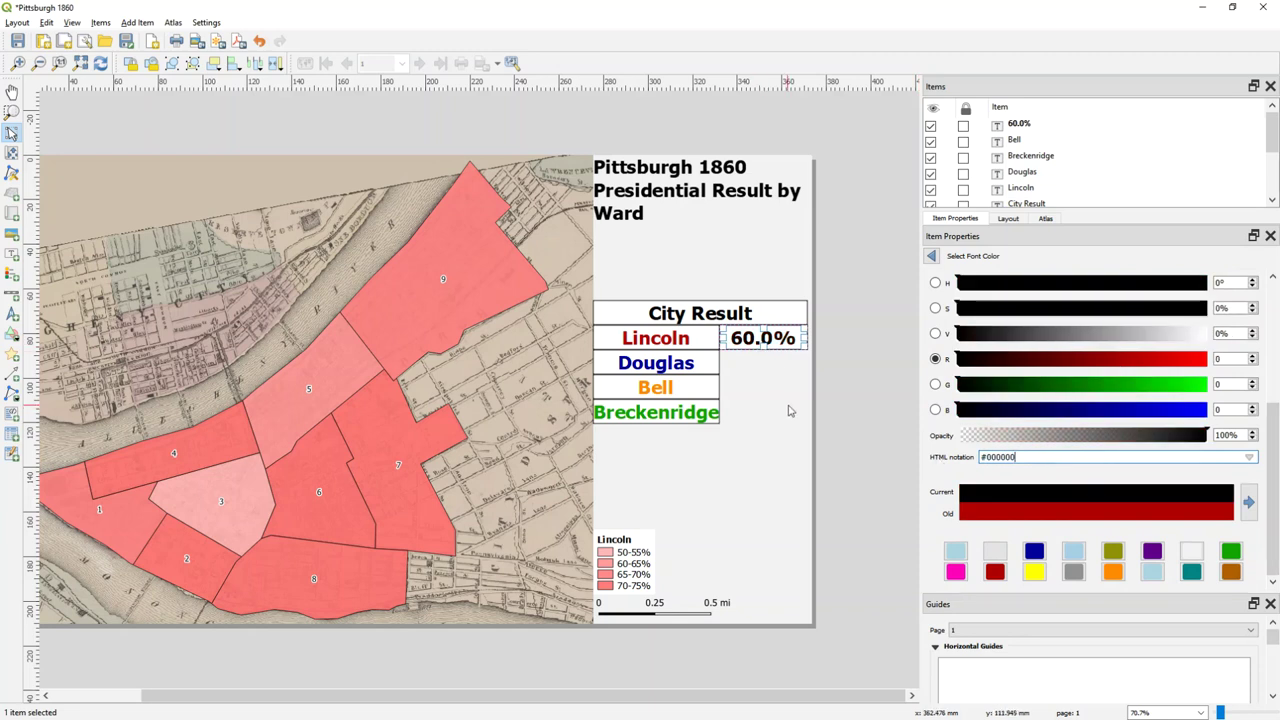
pyautogui.click(763, 345)
pyautogui.hotkey('ctrl', 'v')
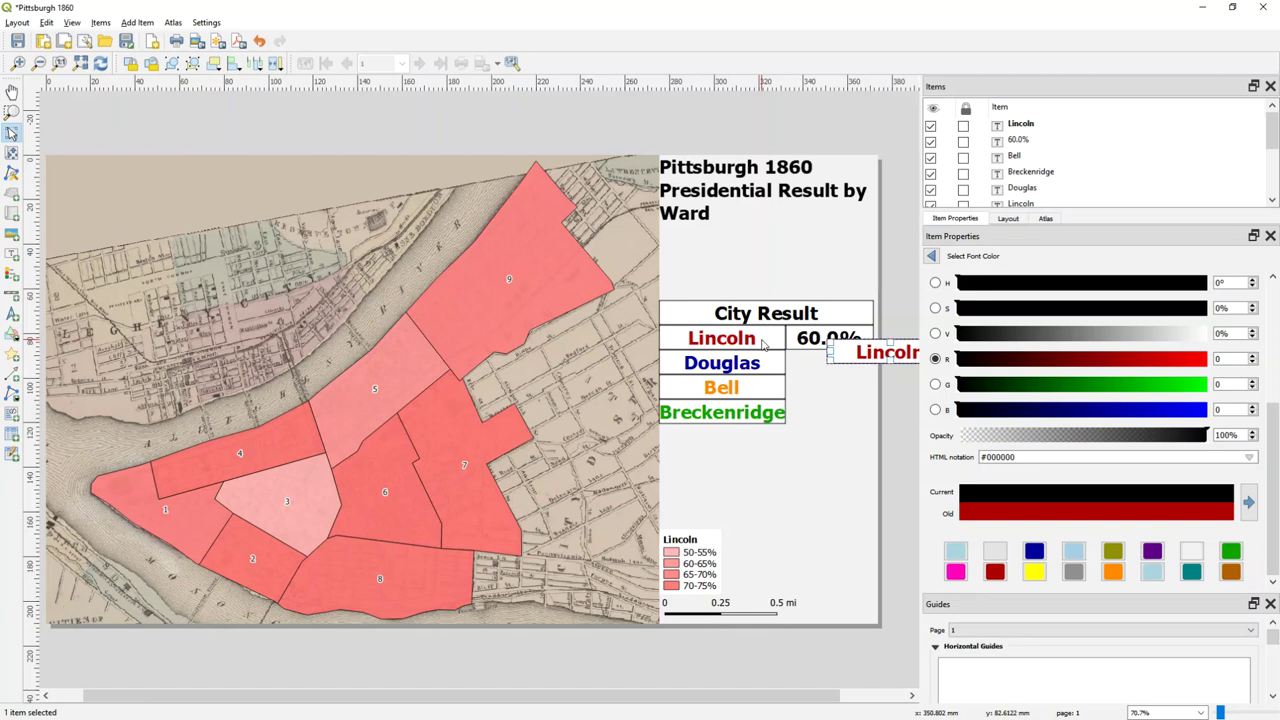
pyautogui.press('Delete')
# - Copy the 60.0% label and place the duplicate directly beneath it, beside Douglas
pyautogui.click(848, 343)
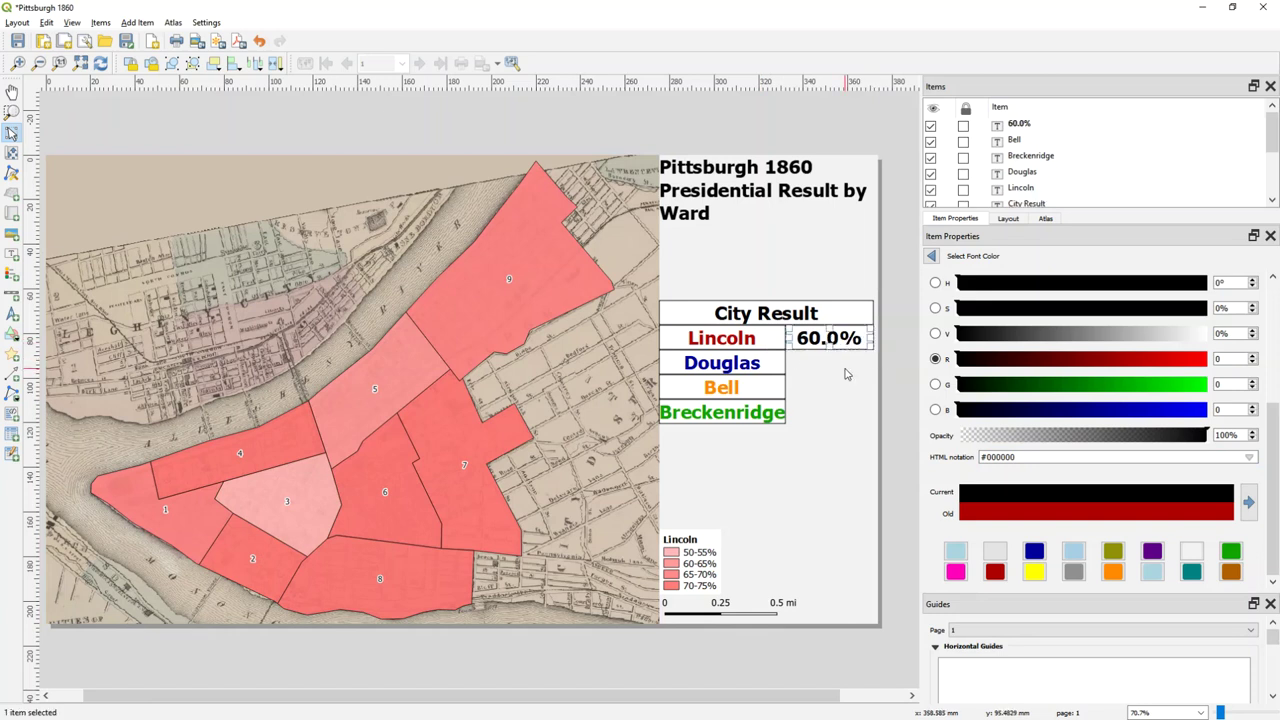
pyautogui.hotkey('ctrl', 'c')
pyautogui.hotkey('ctrl', 'v')
pyautogui.moveTo(882, 383); pyautogui.dragTo(829, 366)
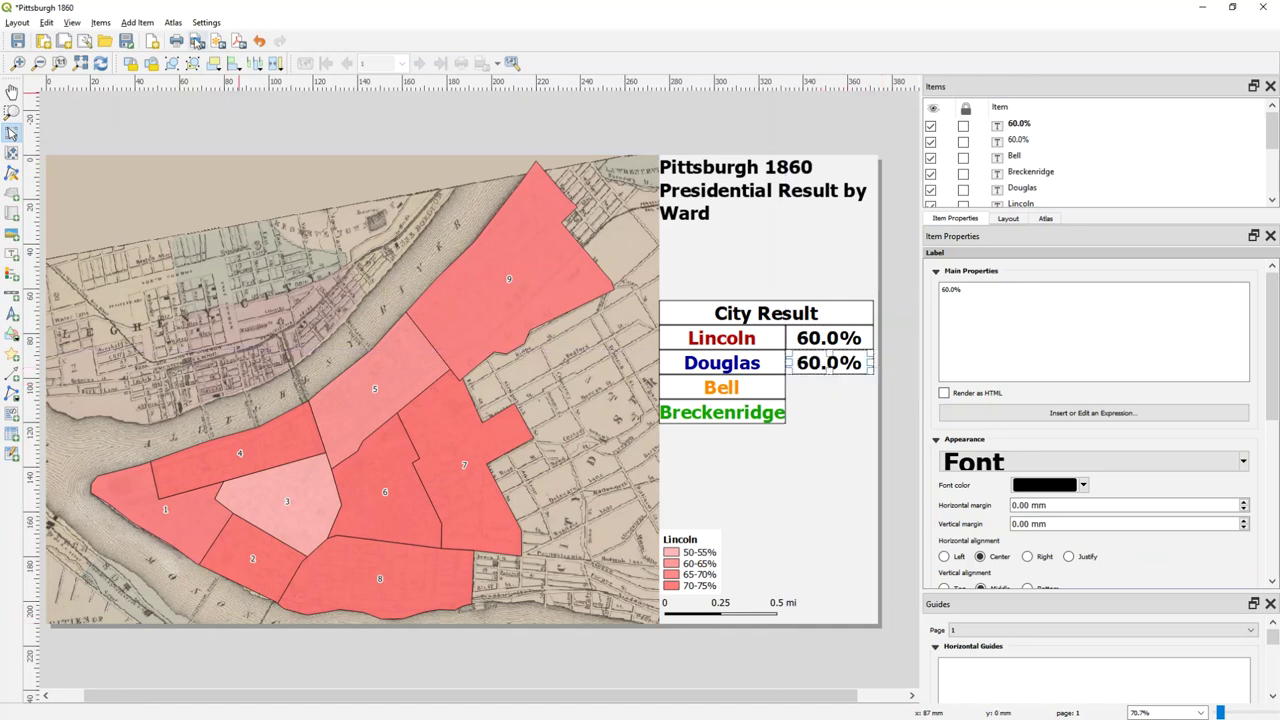
# - Browse to the Pictures folder in the layout's PNG image export, and cancel without saving
pyautogui.click(197, 41)
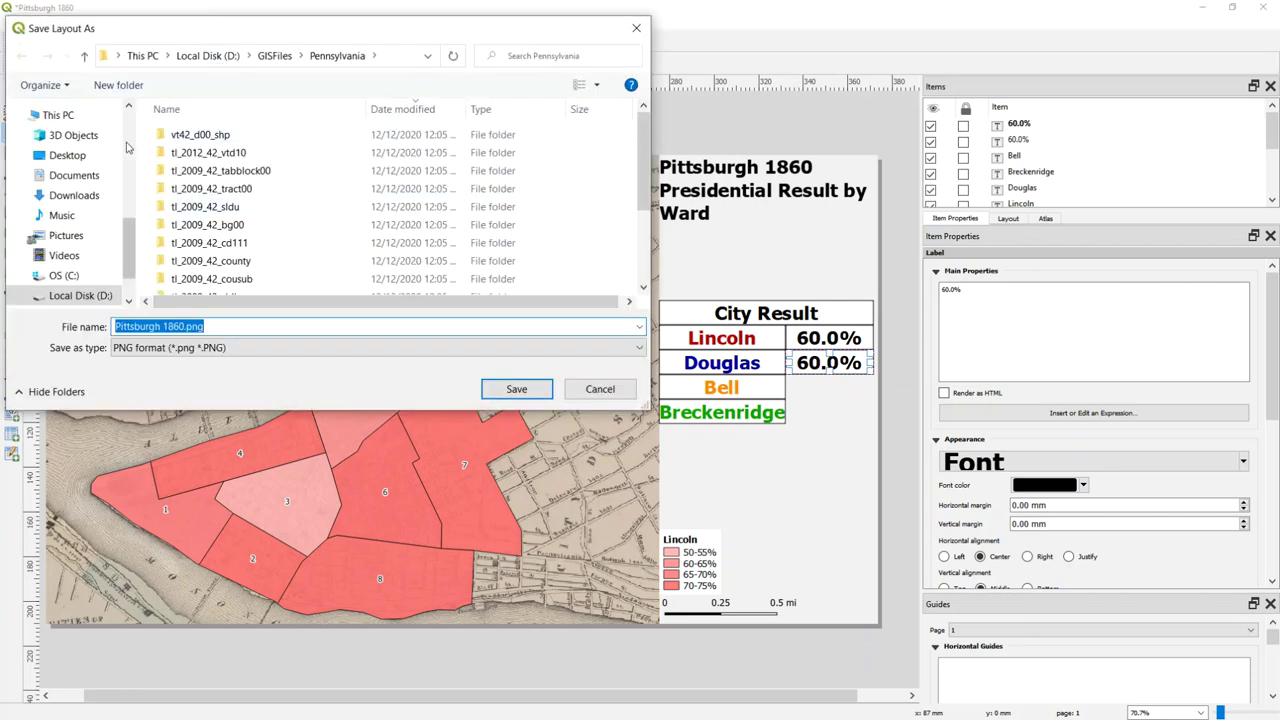
pyautogui.scroll(3, 127, 148)
pyautogui.scroll(5, 127, 155)
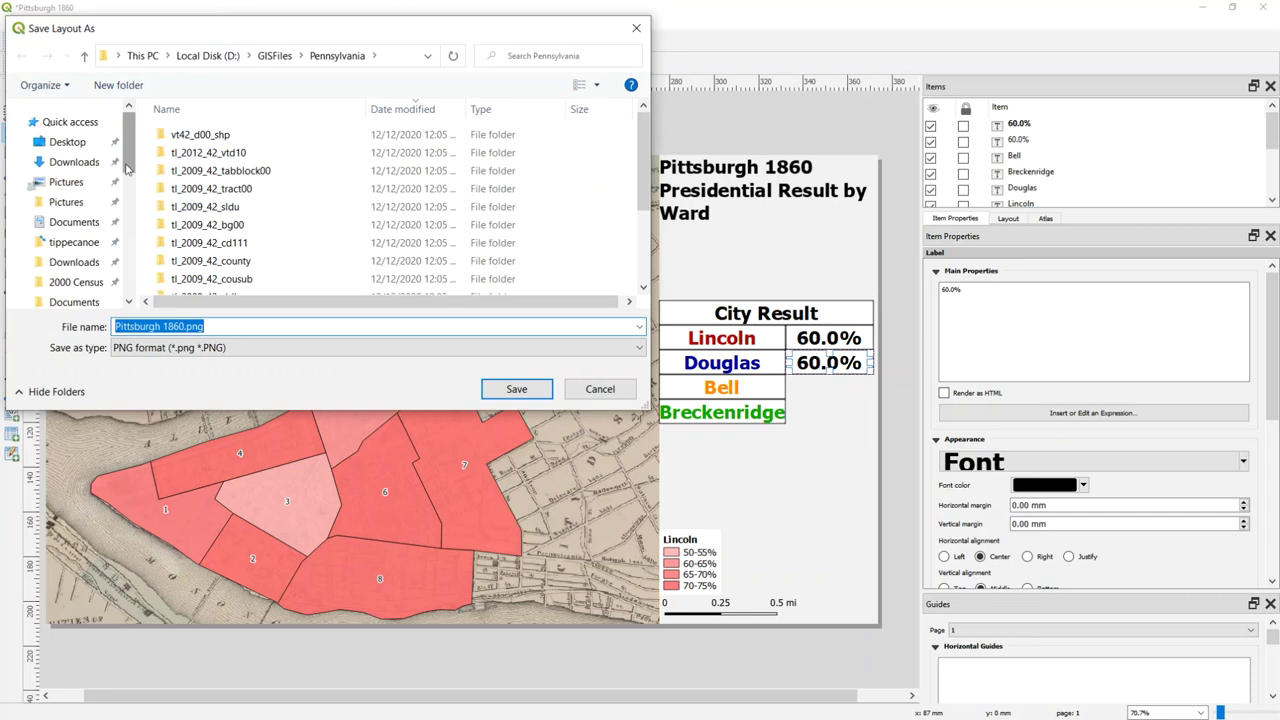
pyautogui.click(87, 208)
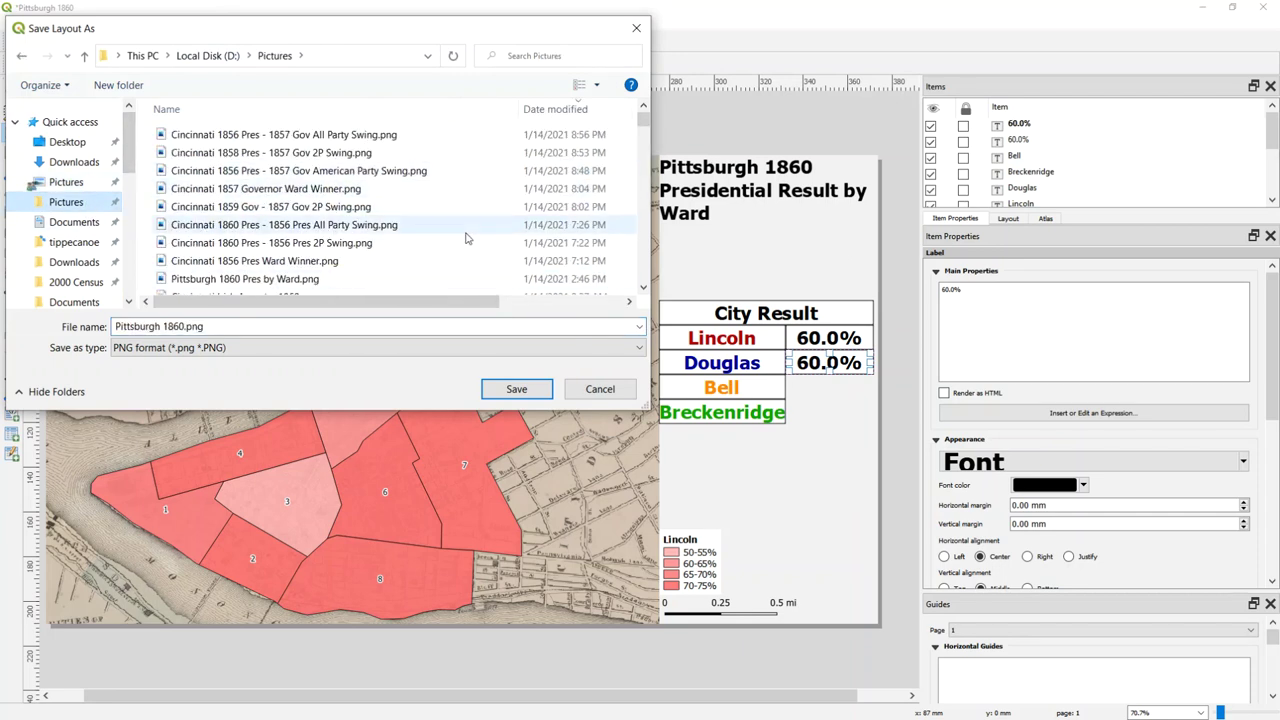
pyautogui.click(632, 38)
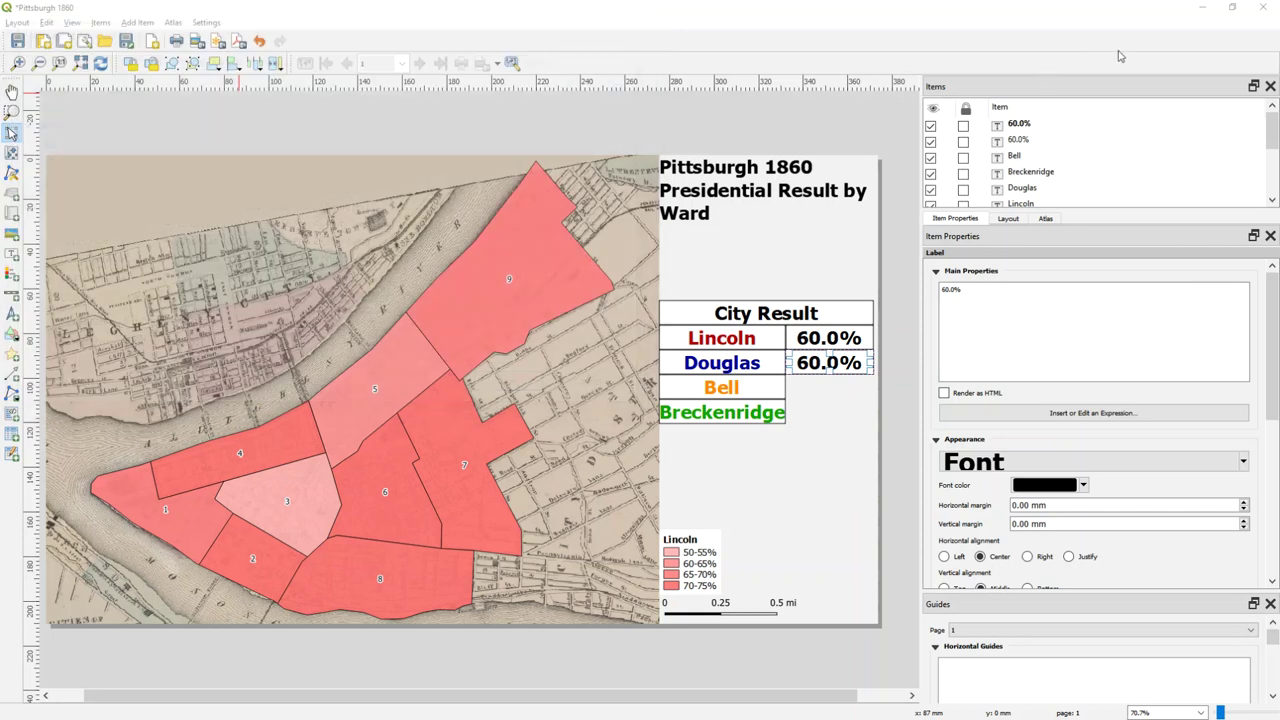